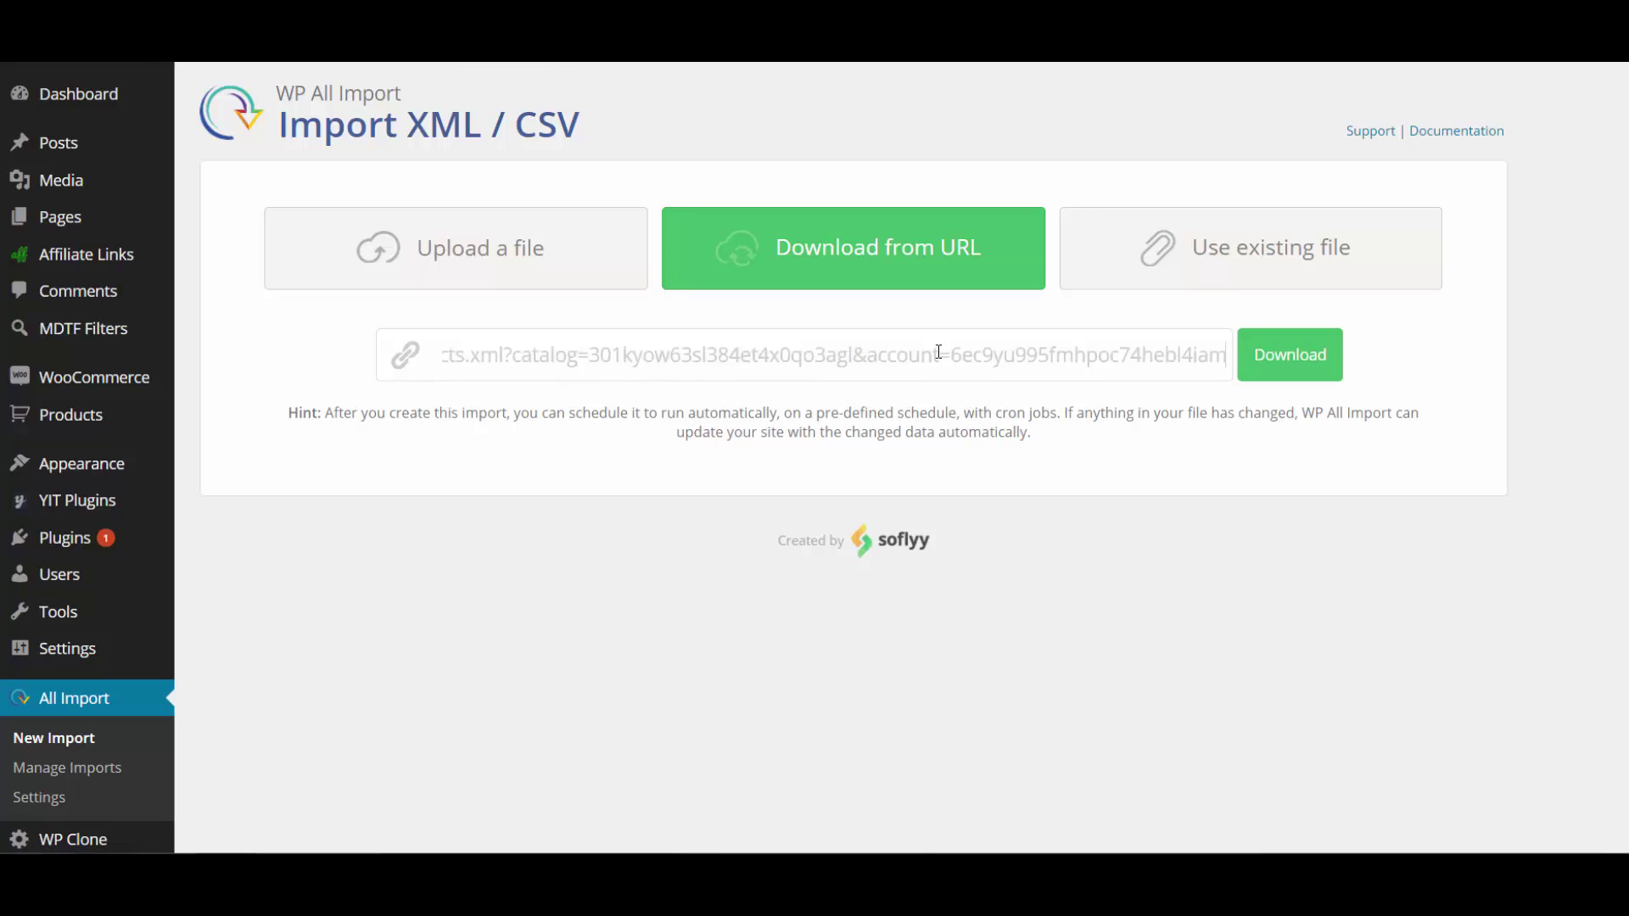
Step: Download the product feed from the entered URL and set it to create new WooCommerce Products, continuing to element selection
click(1299, 364)
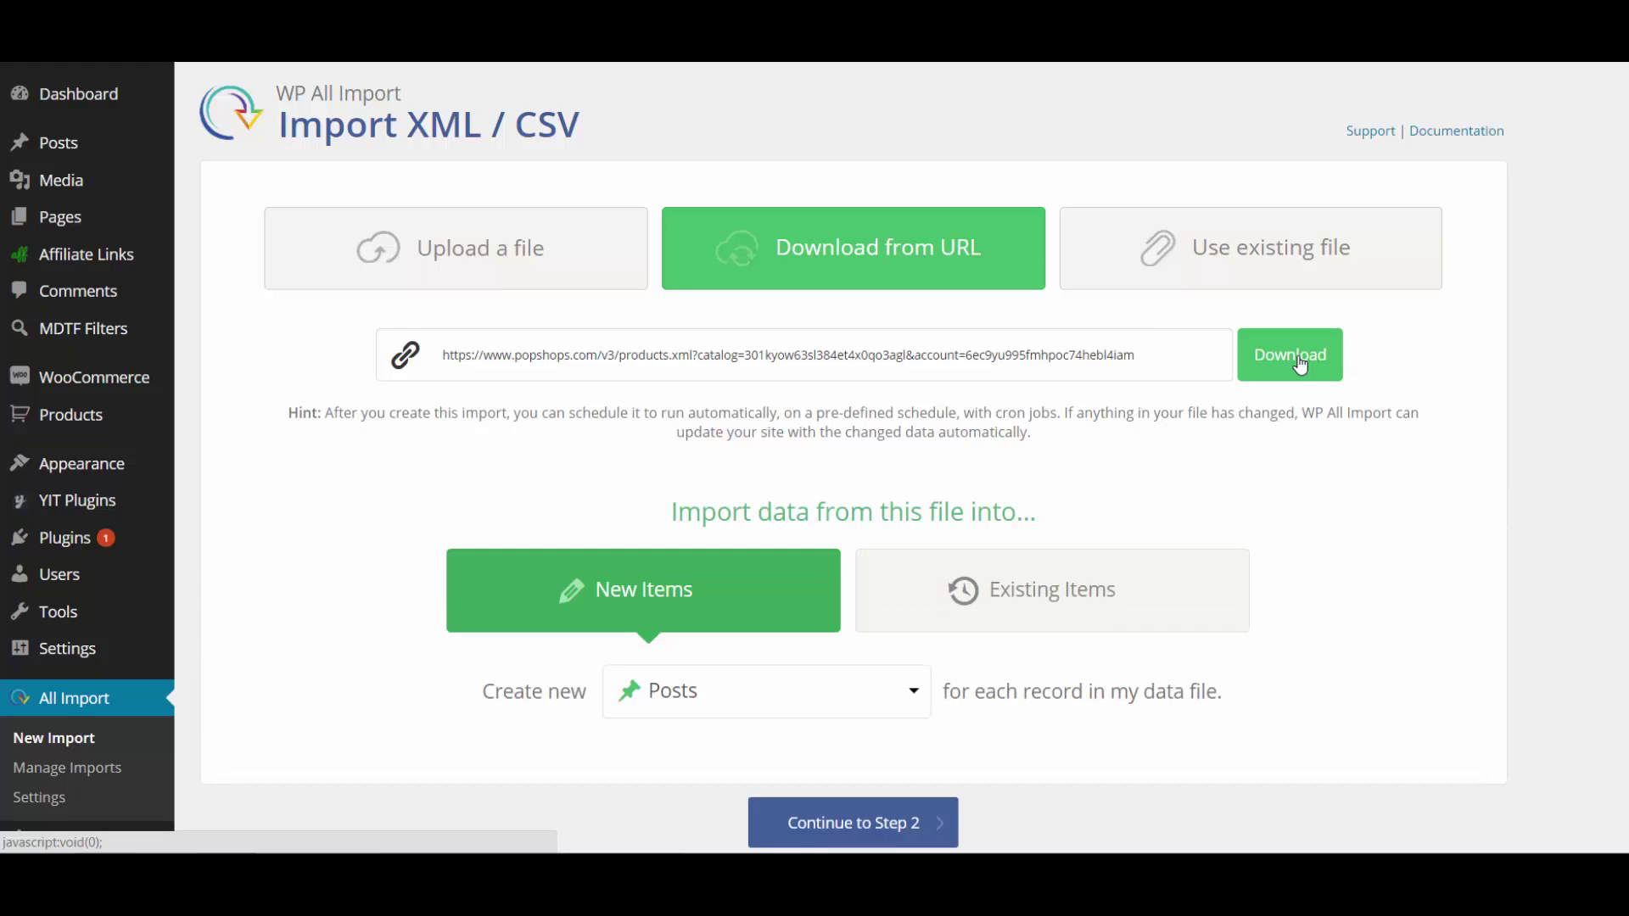
click(818, 713)
scroll(818, 710, down, 4)
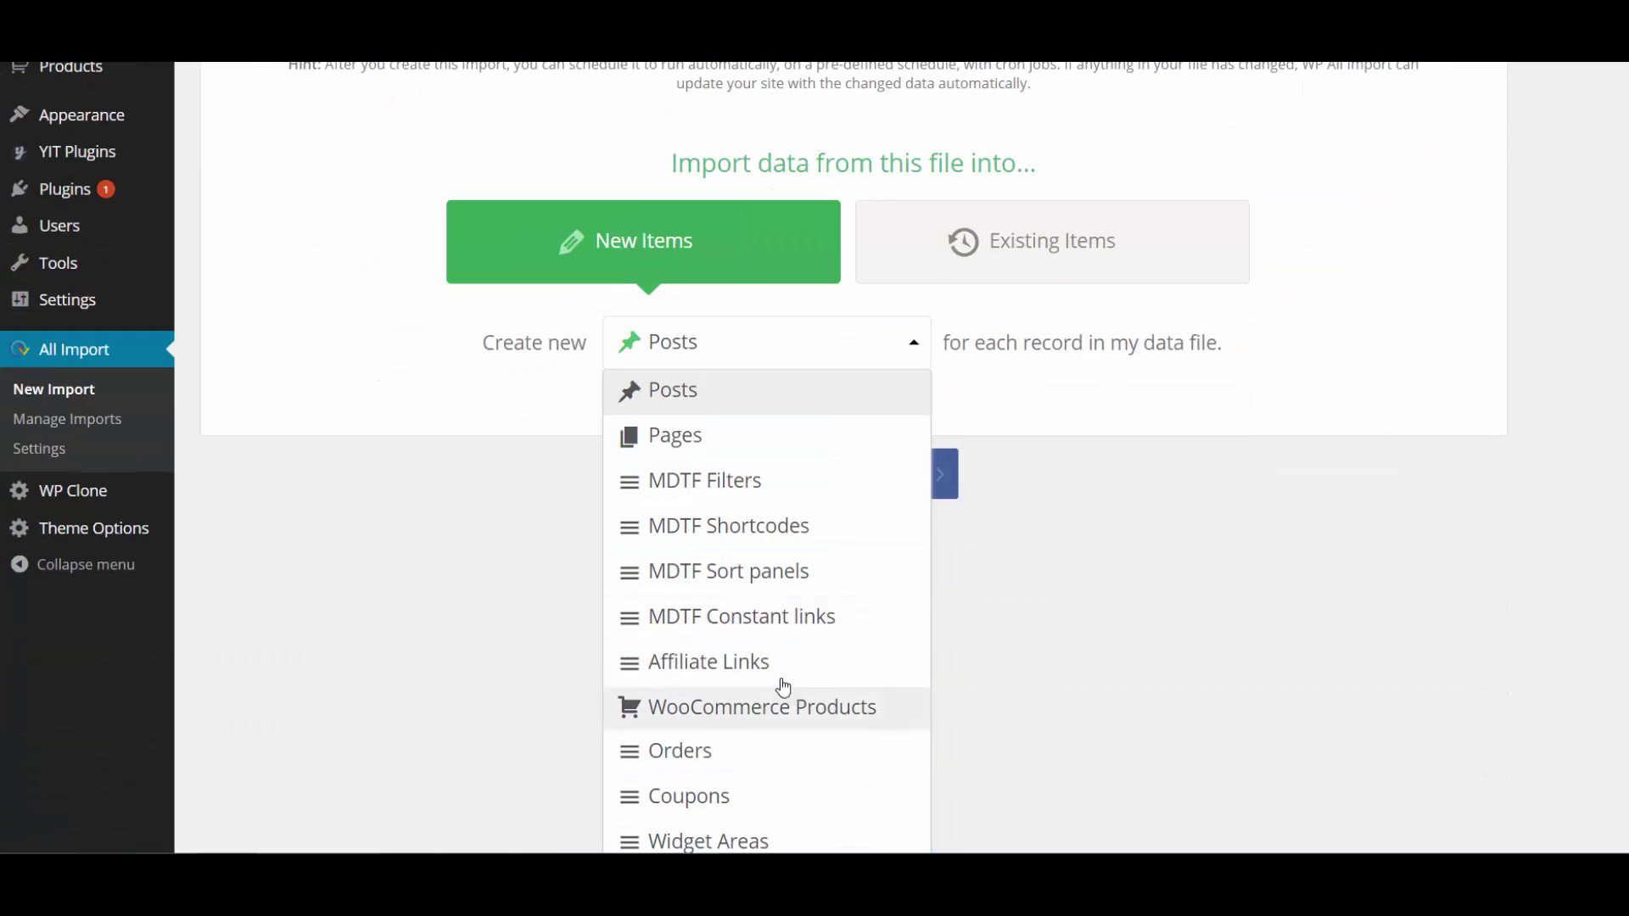
click(790, 702)
click(900, 679)
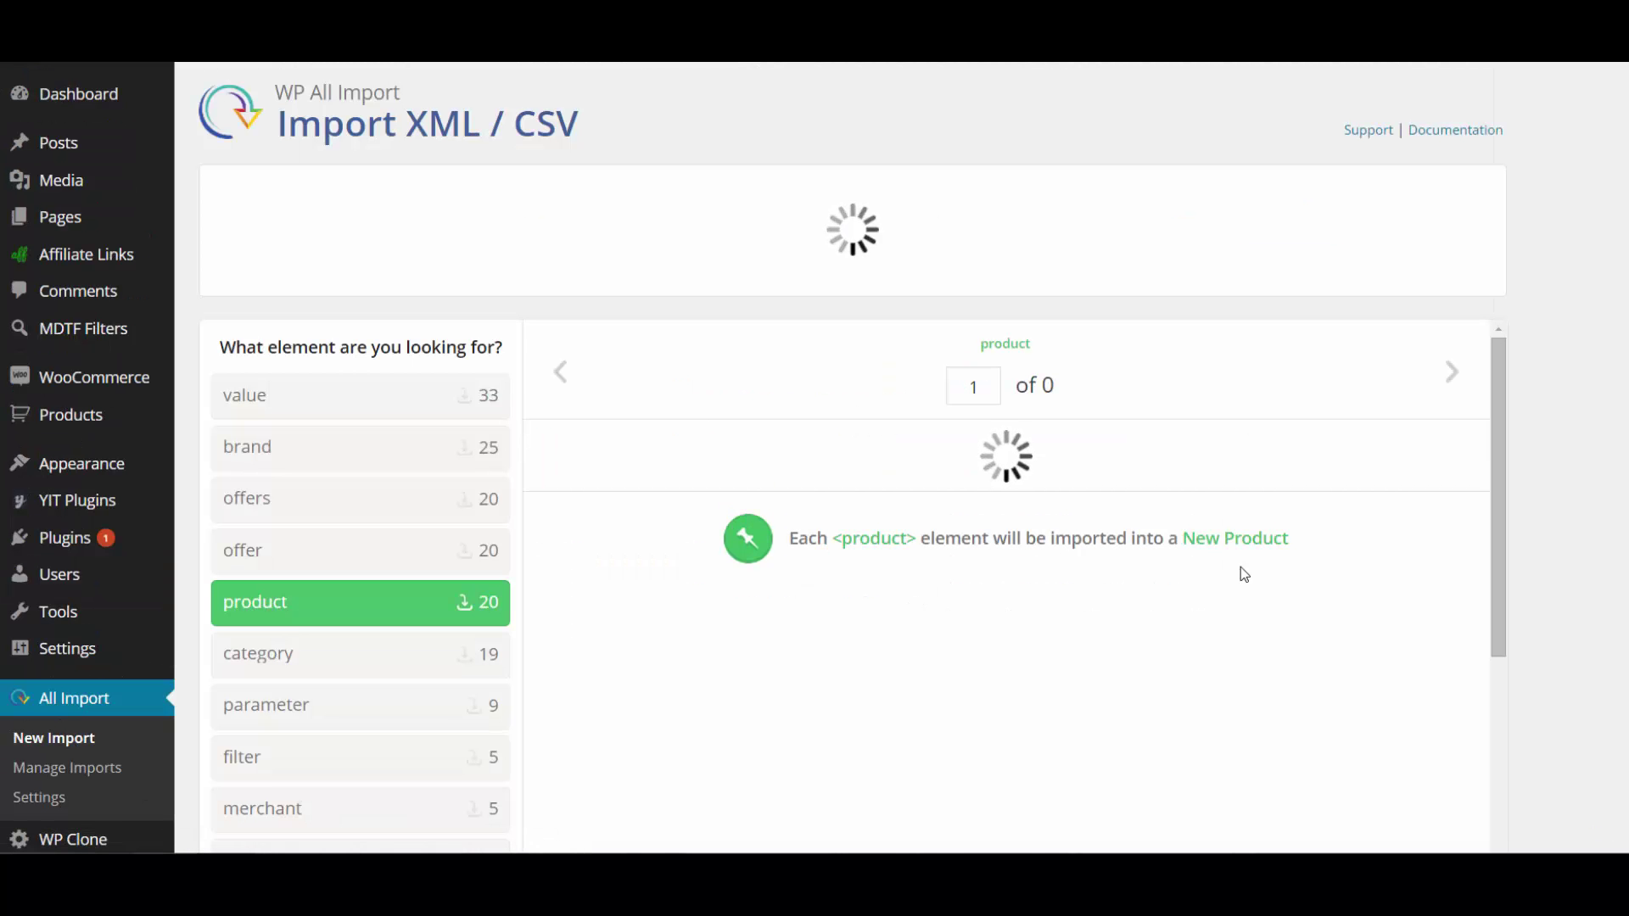
Step: Choose offer as the feed element to import and continue to the field mapping
click(331, 586)
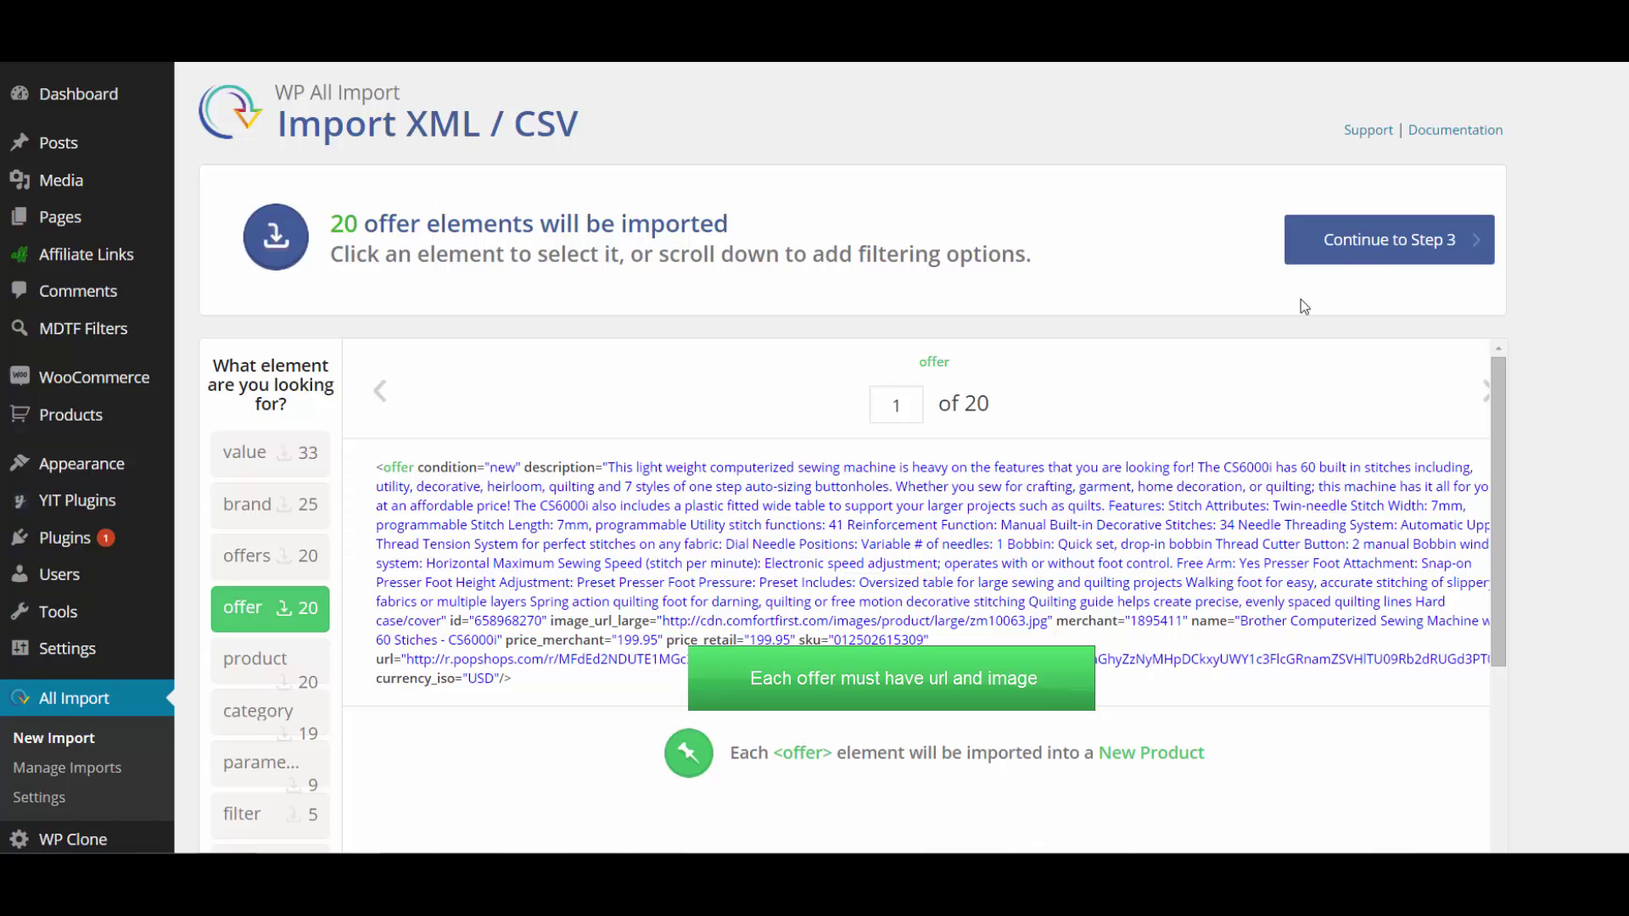
click(1354, 249)
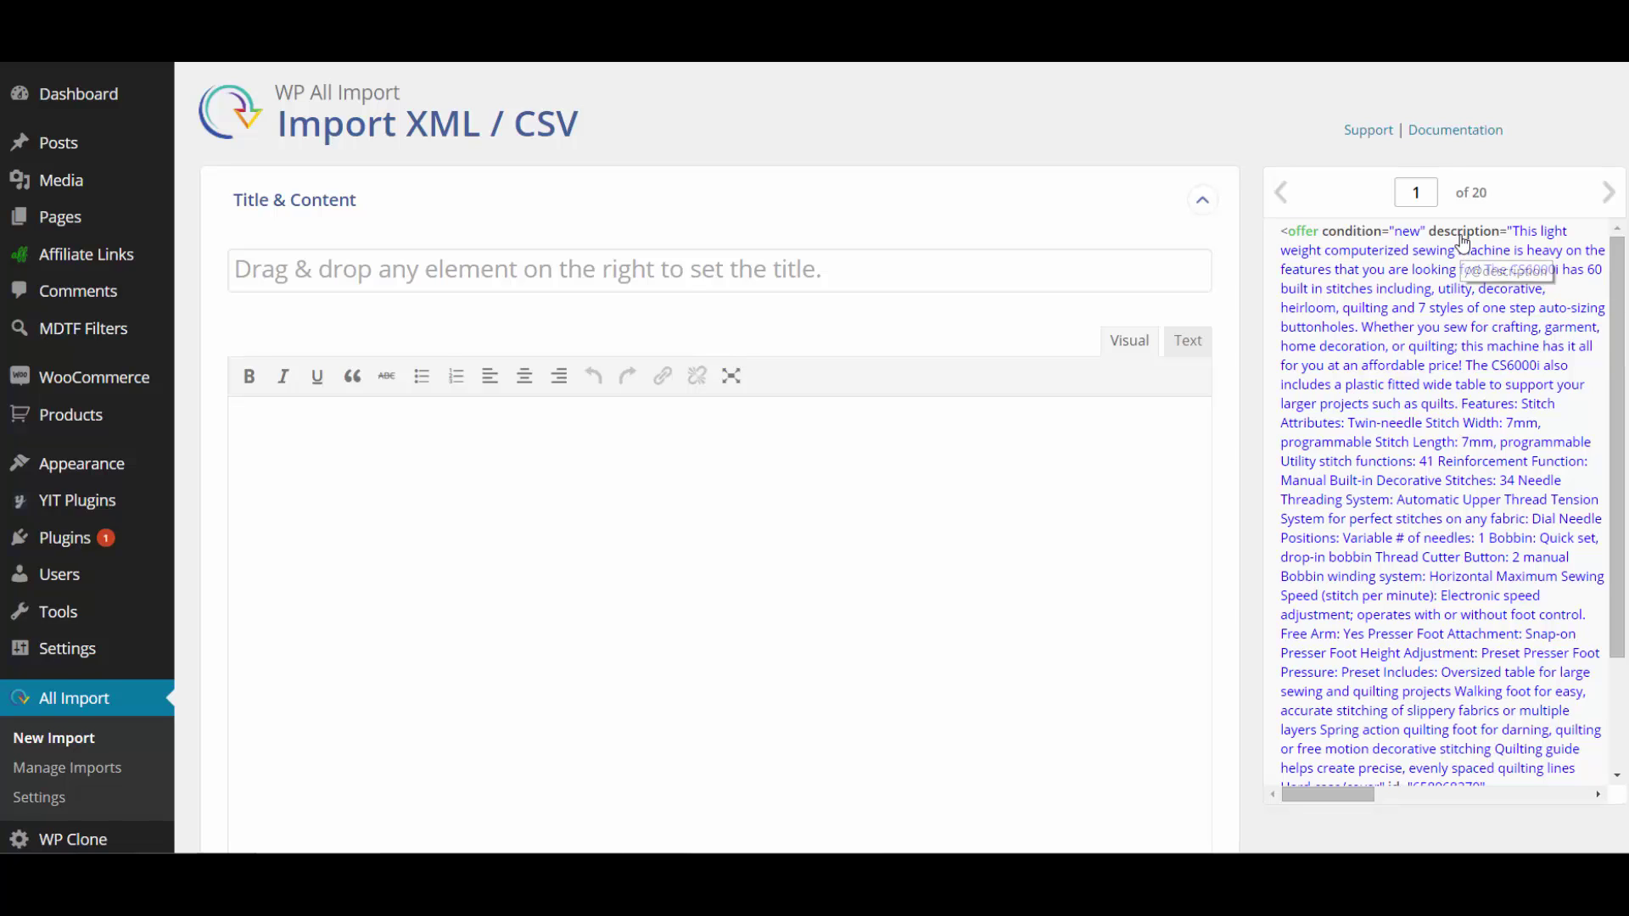
Step: Map the offer's description attribute to the product content and its name attribute to the product title
drag(1462, 234, 946, 500)
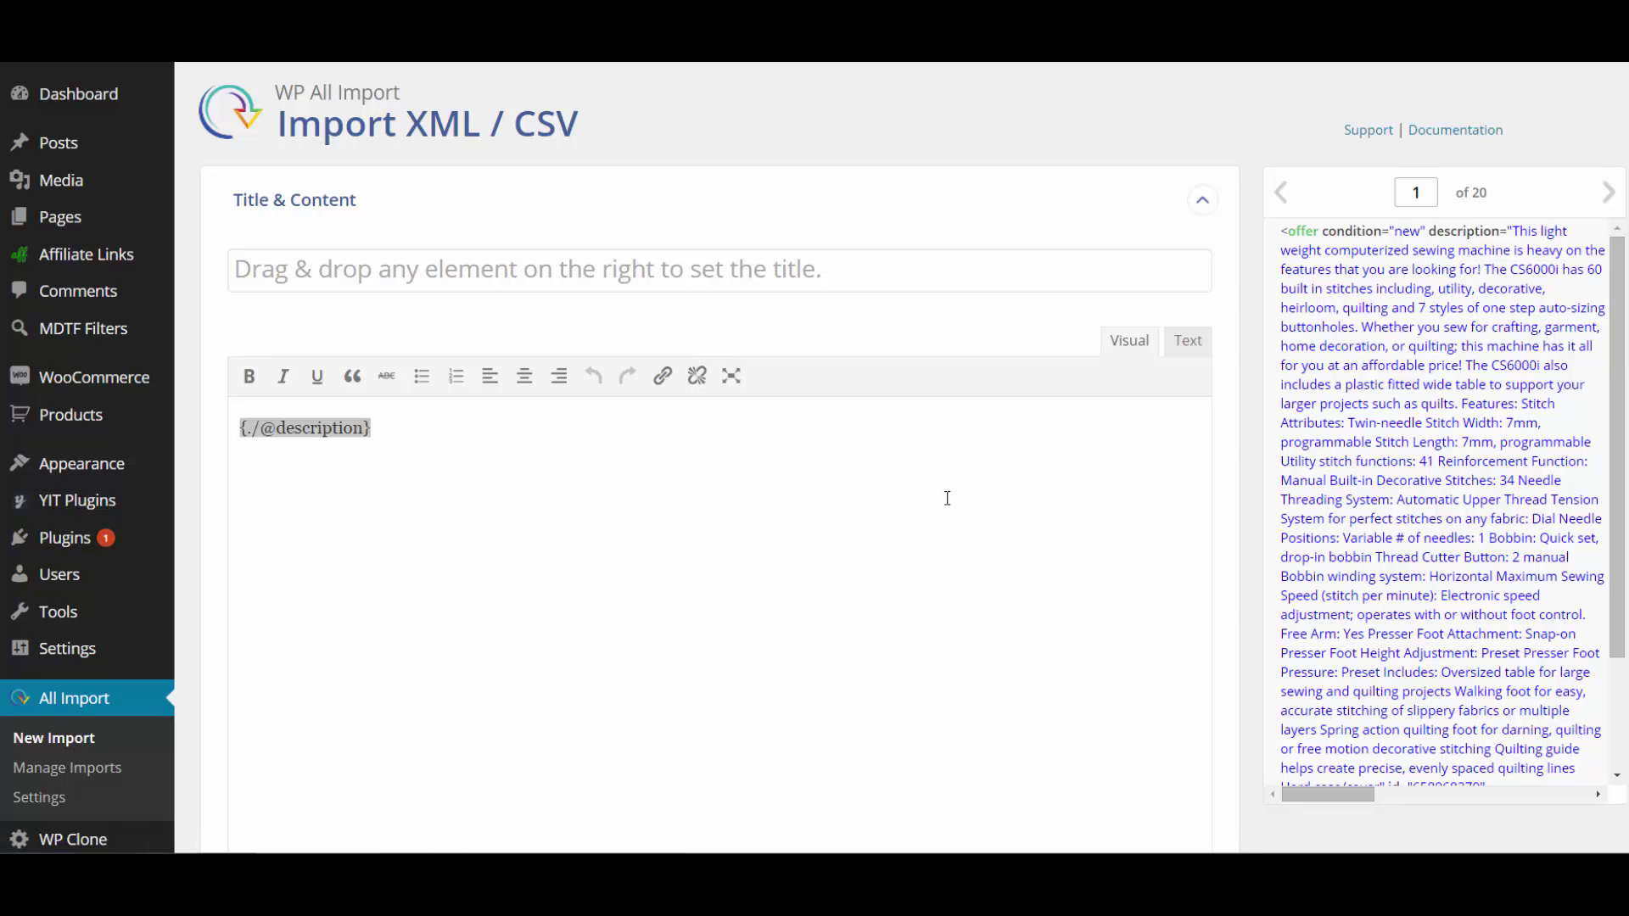
drag(1617, 425, 1613, 558)
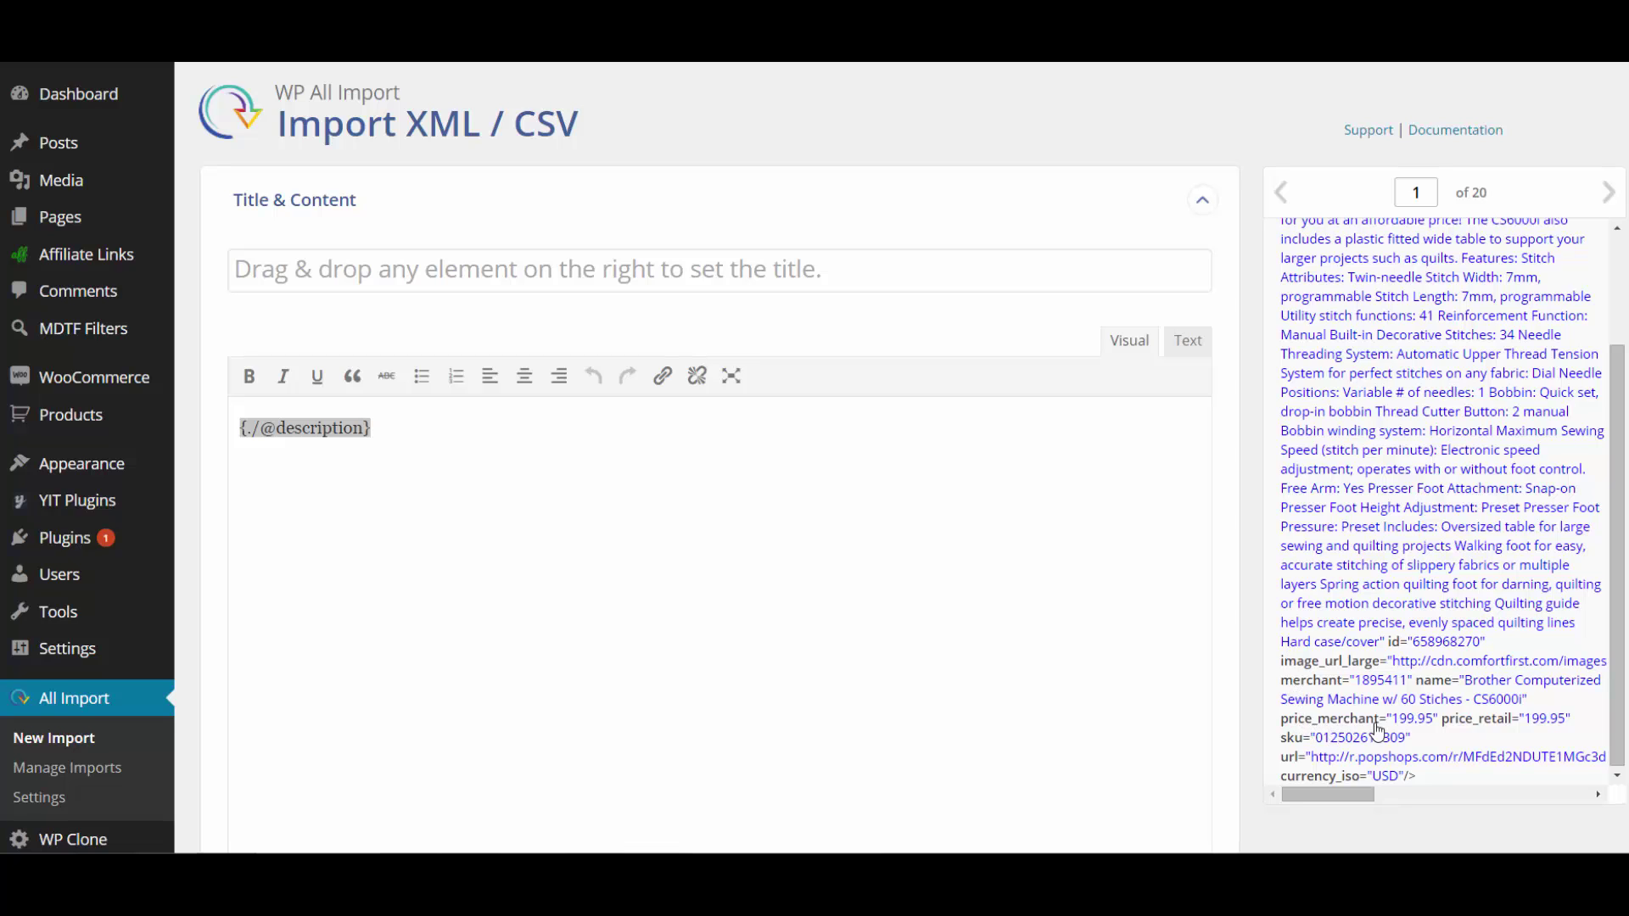
drag(1427, 699, 733, 277)
Step: Expand the WooCommerce Add-On settings and set the product type to External/Affiliate product
scroll(946, 340, down, 8)
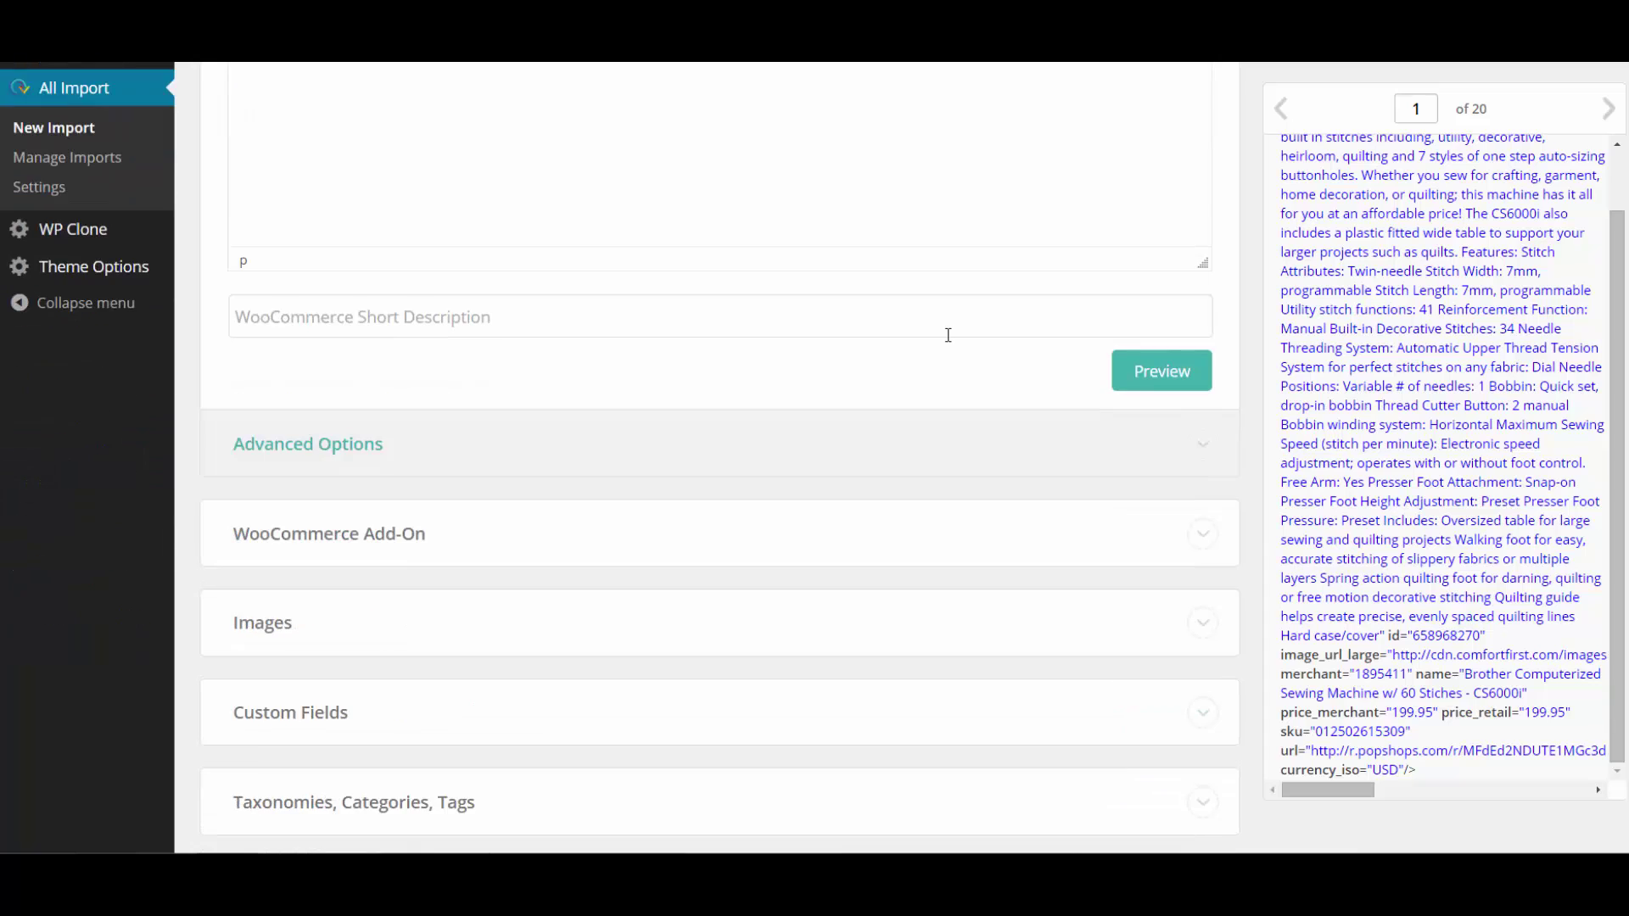
click(1202, 446)
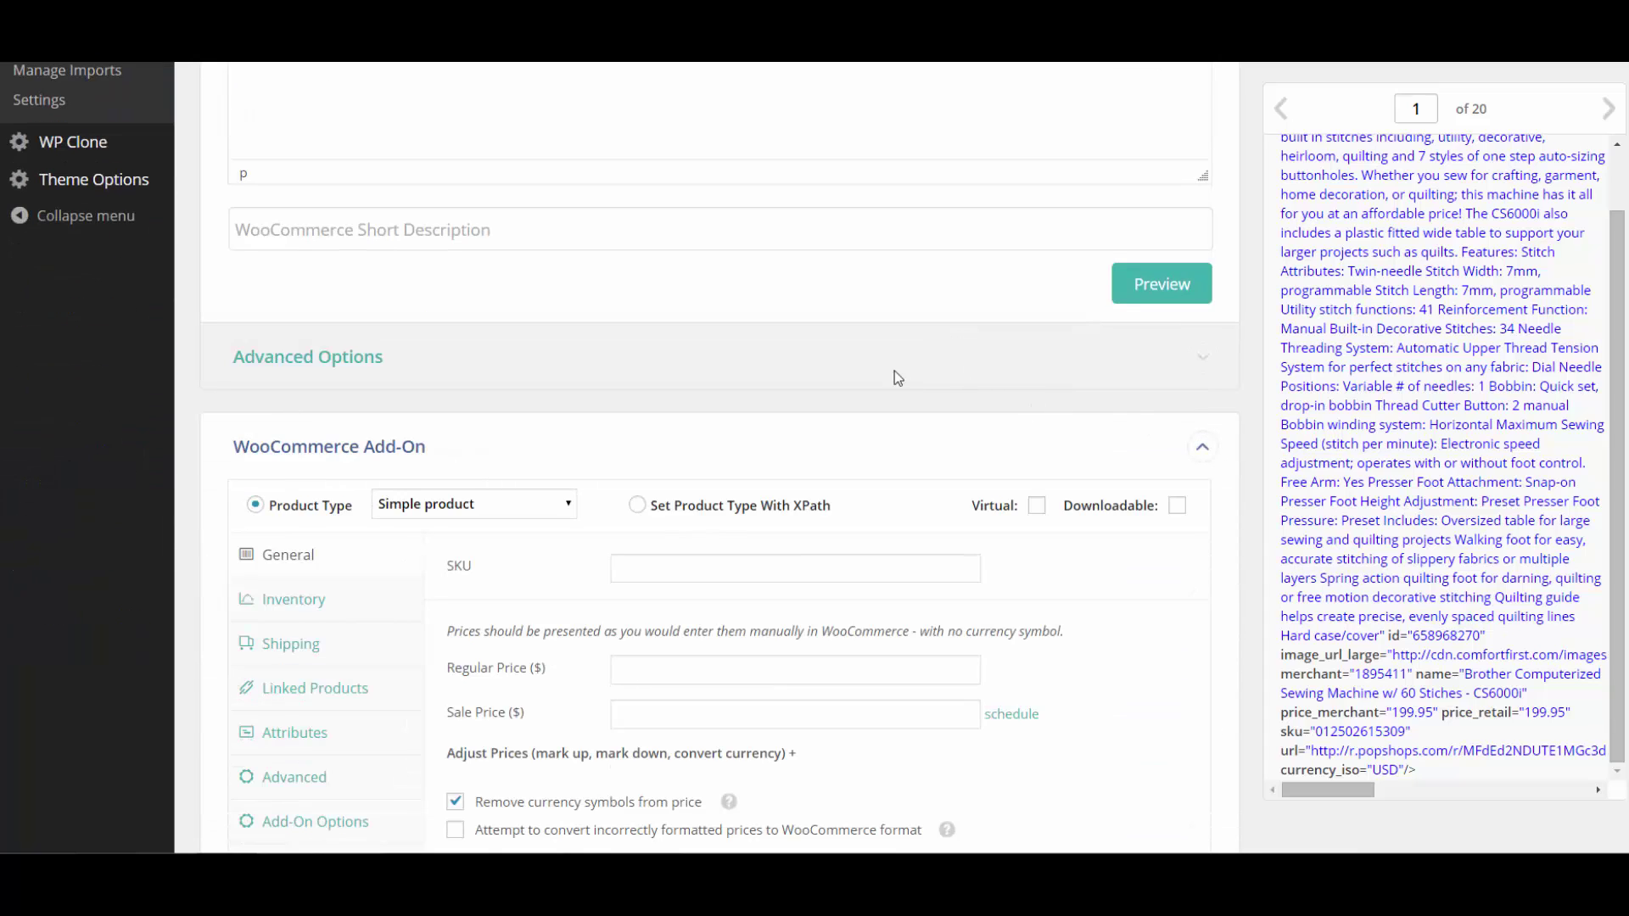
scroll(573, 329, down, 3)
click(479, 252)
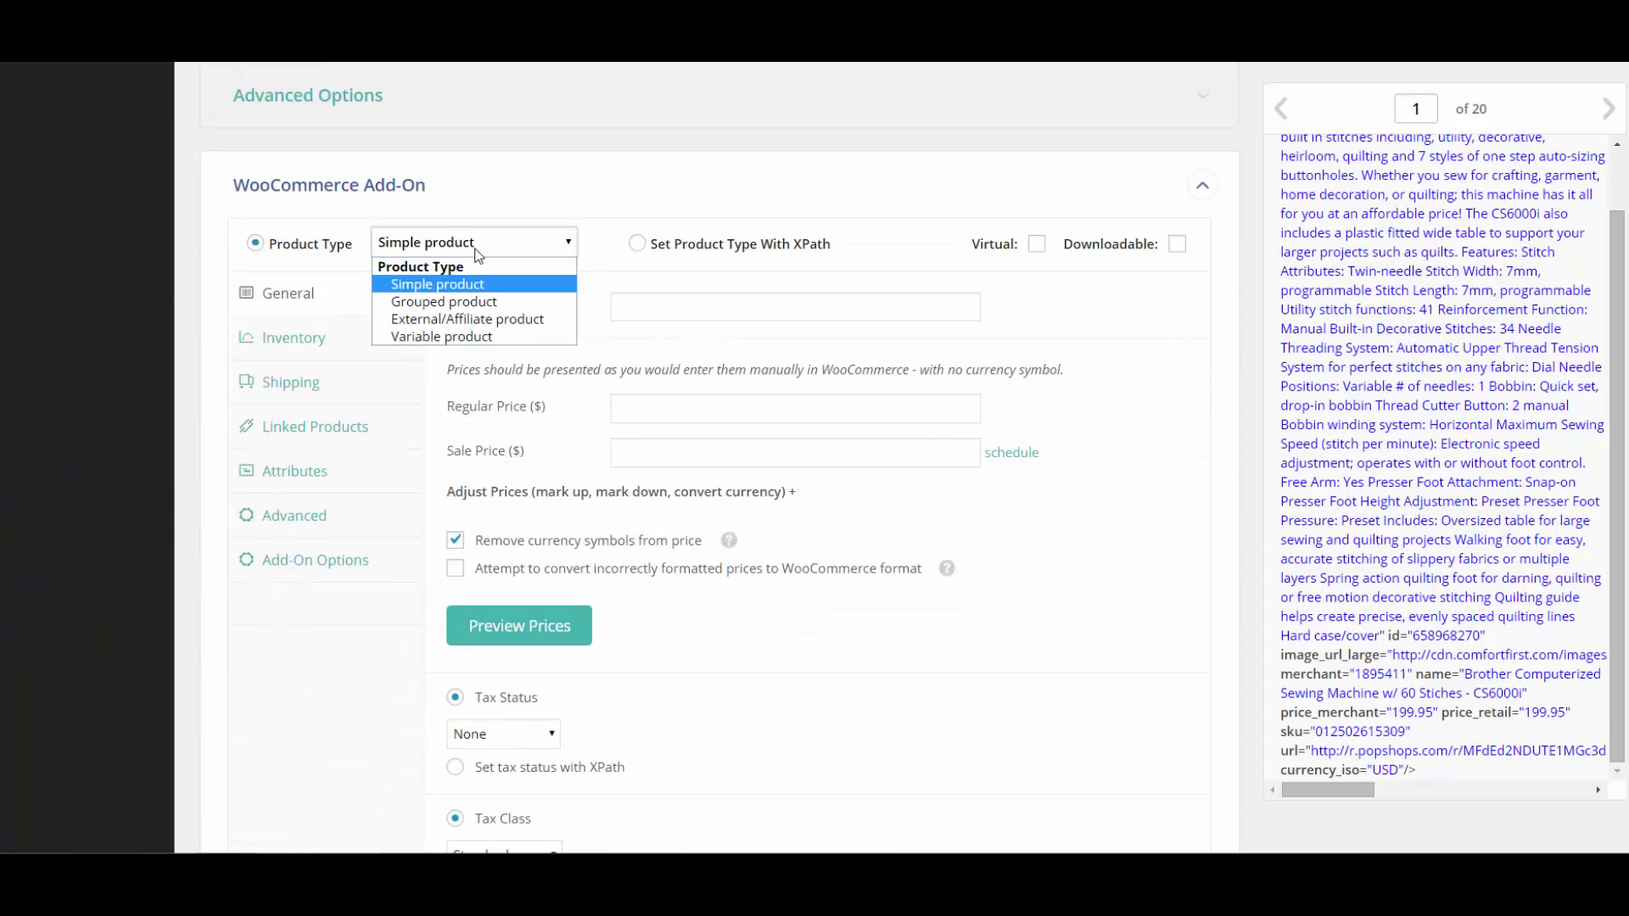
click(496, 320)
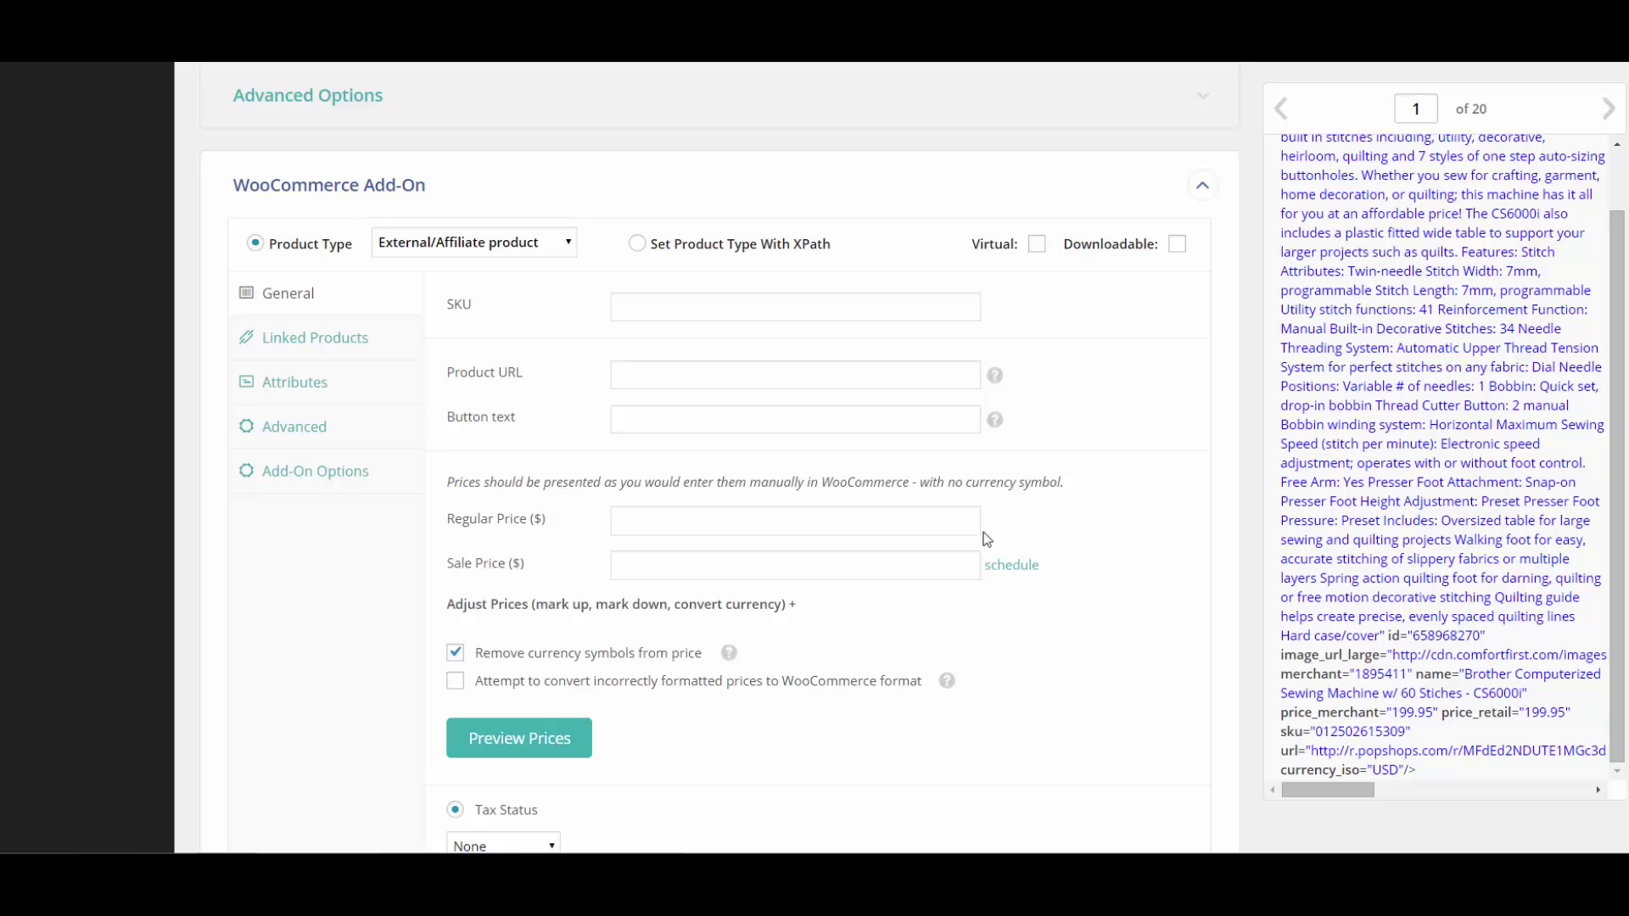
Step: Map the feed's sku to SKU, url to Product URL and price_retail to Regular Price
drag(1298, 731, 686, 307)
drag(1293, 752, 632, 375)
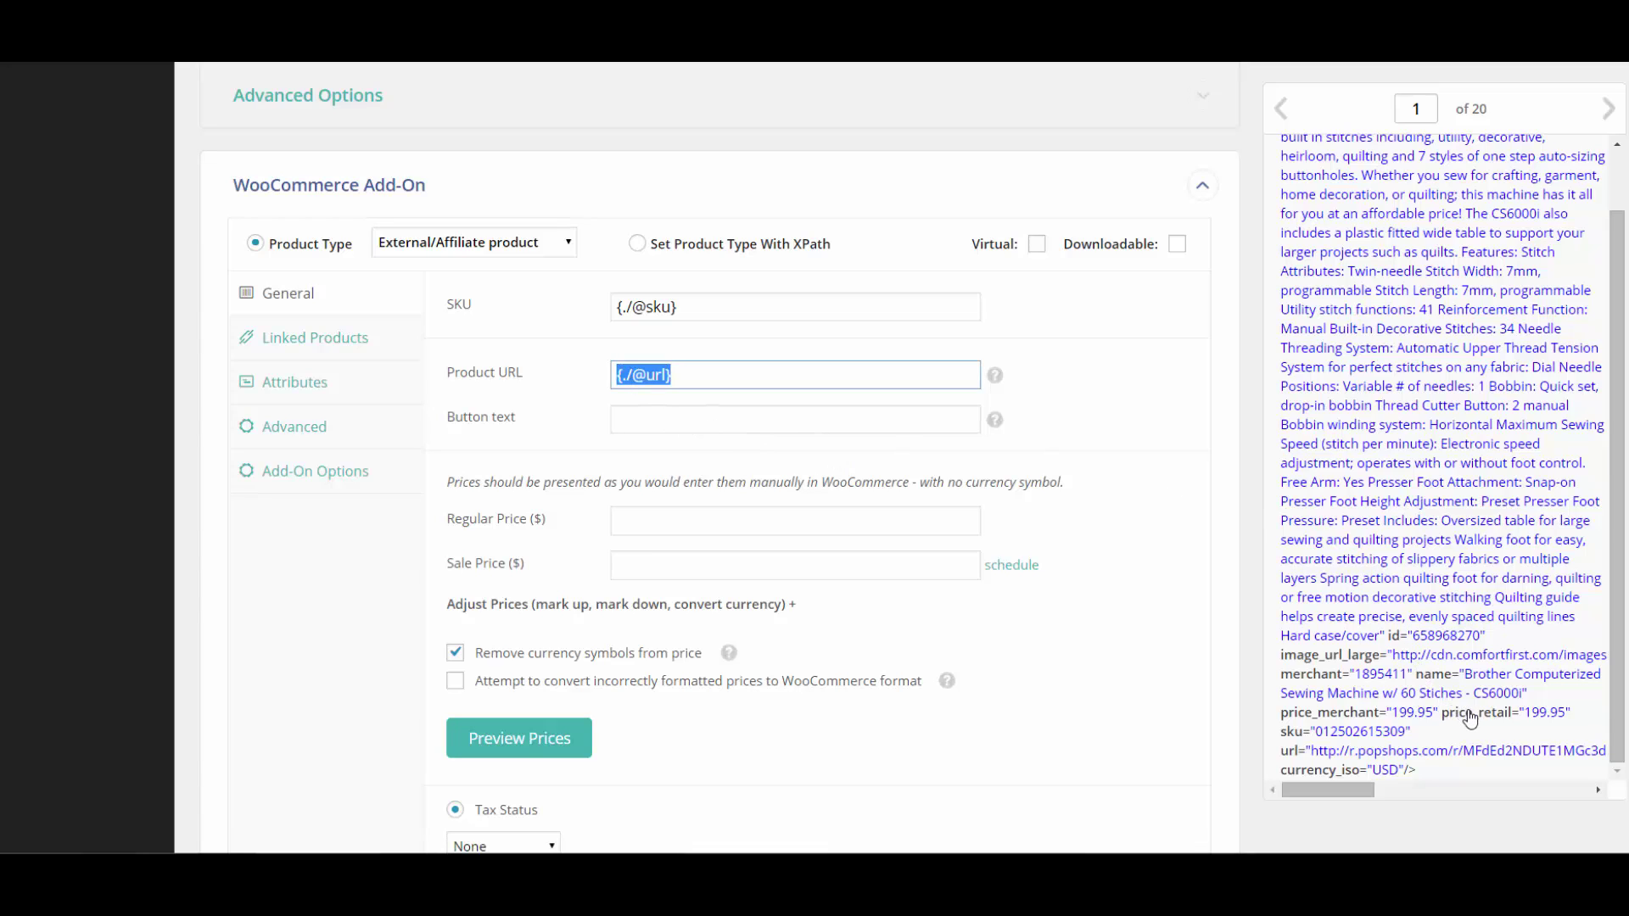
drag(1472, 721, 672, 537)
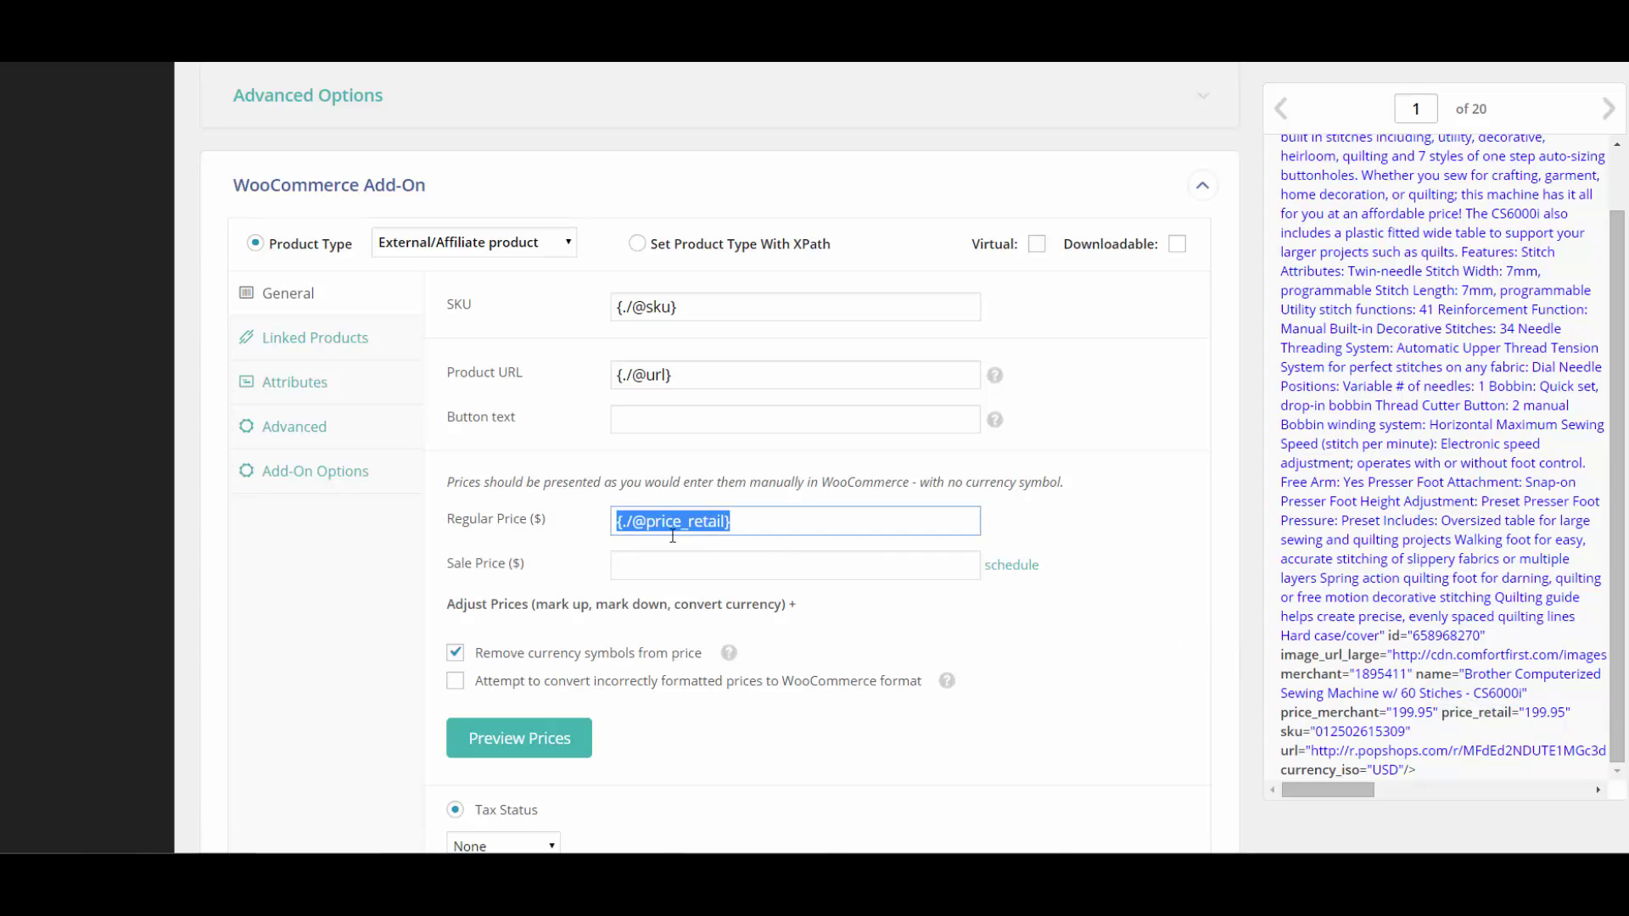
Step: Expand the Images settings and map image_url_large as the source for images hosted elsewhere
scroll(771, 559, down, 3)
scroll(777, 558, down, 6)
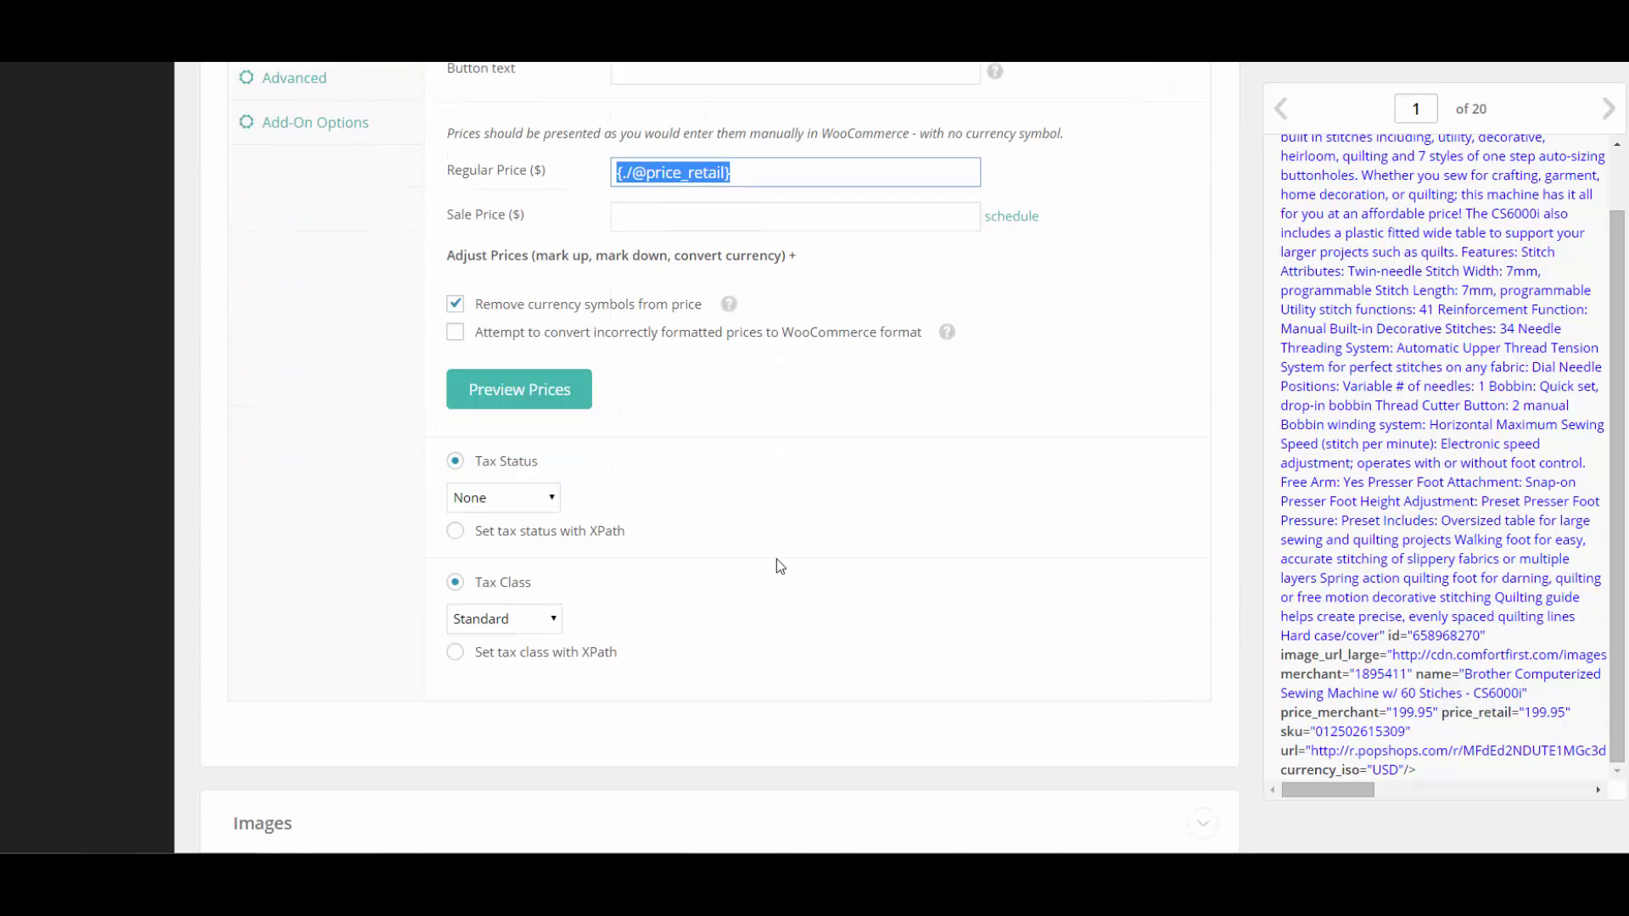
click(1204, 388)
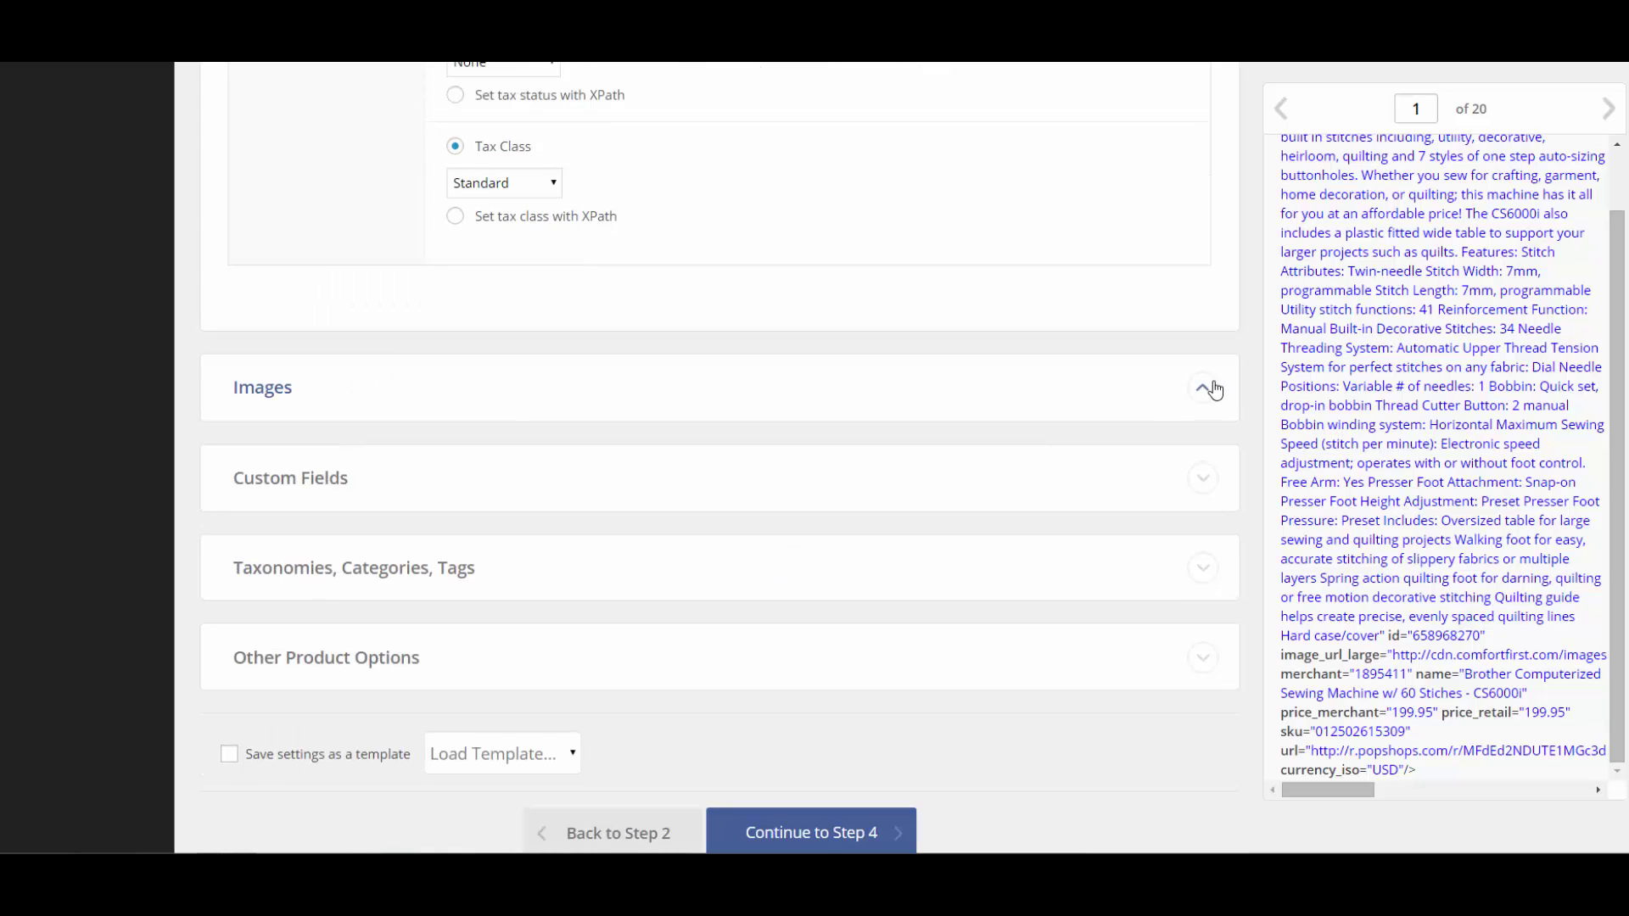
scroll(986, 400, down, 3)
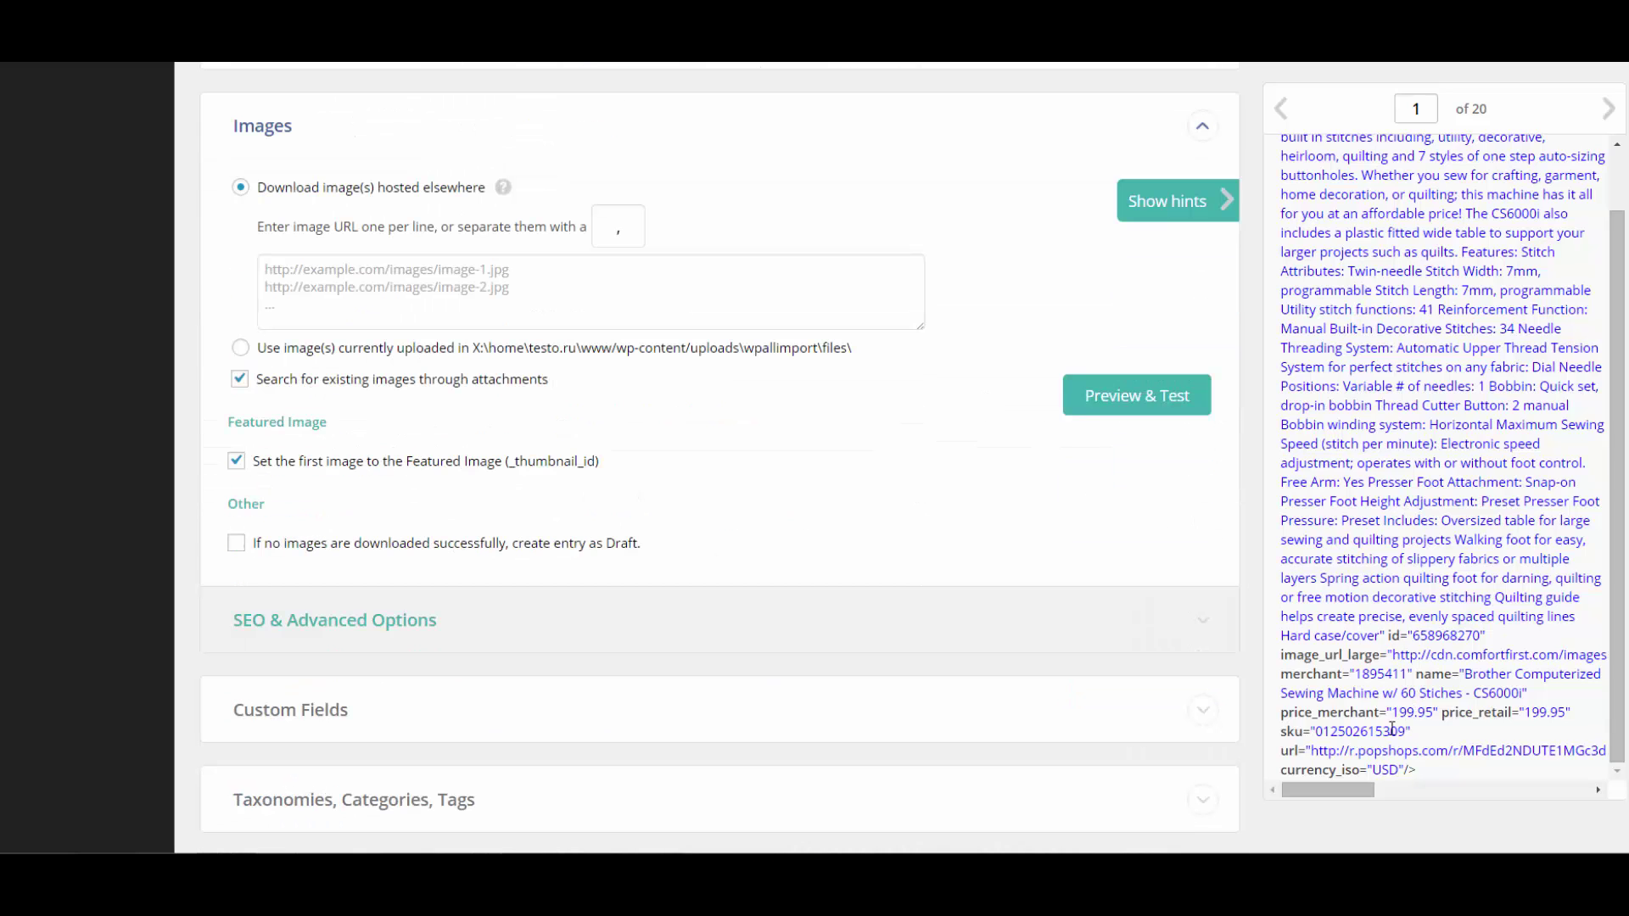
drag(1316, 659, 339, 289)
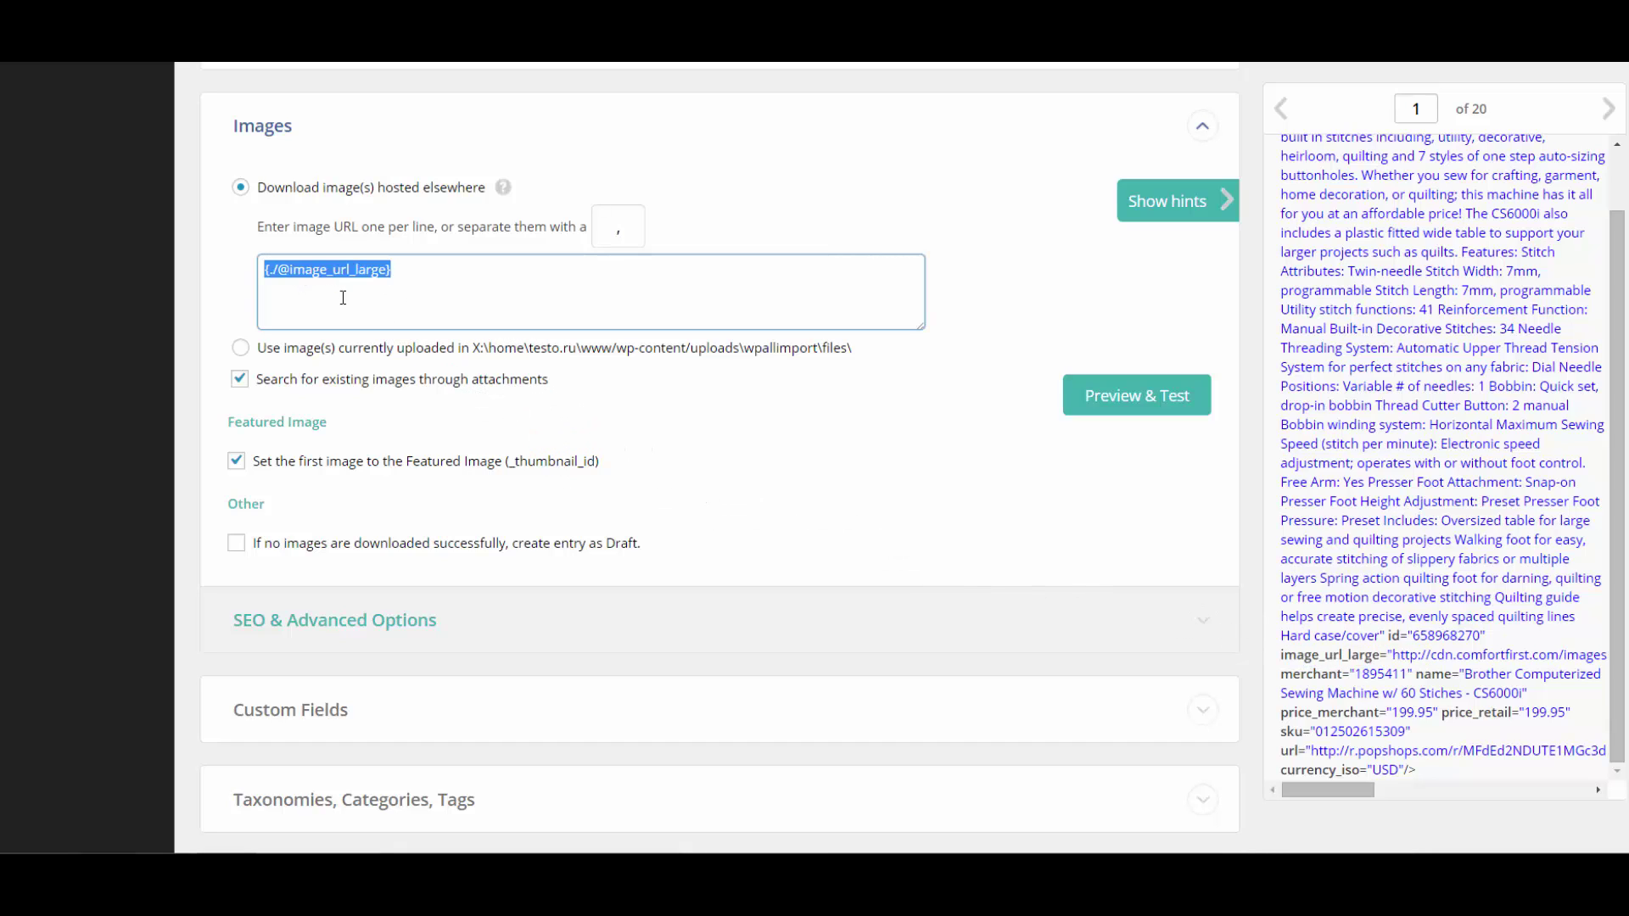
Step: Expand the Taxonomies, Categories, Tags settings and continue to Step 4 without assigning any
scroll(745, 500, down, 1)
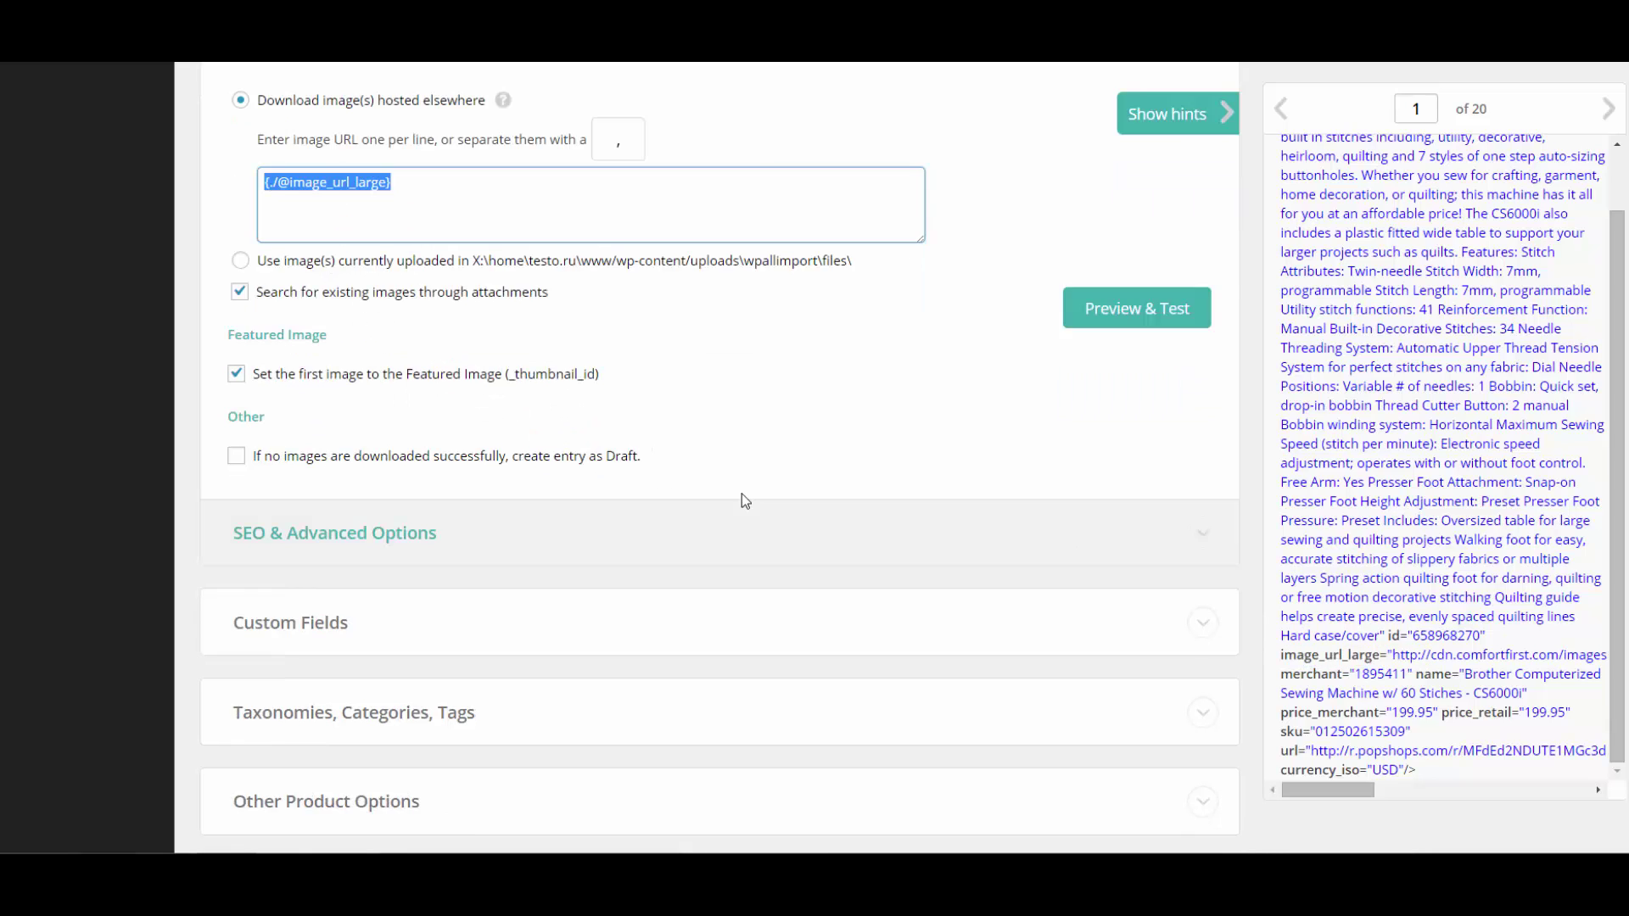
scroll(745, 501, down, 2)
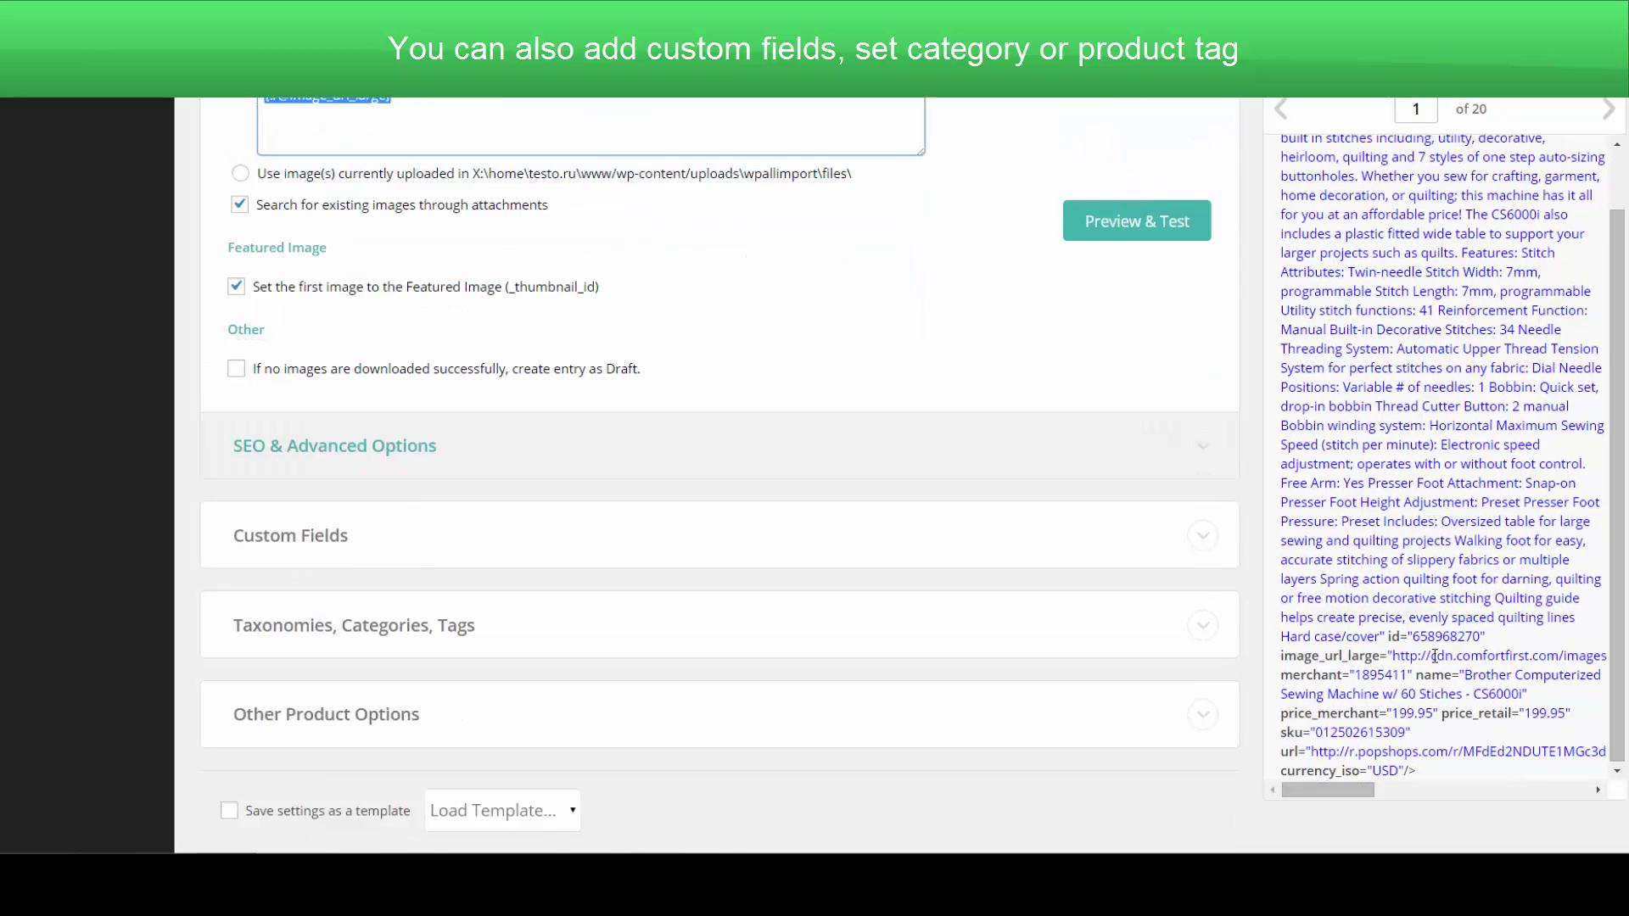
click(1208, 553)
scroll(320, 374, down, 3)
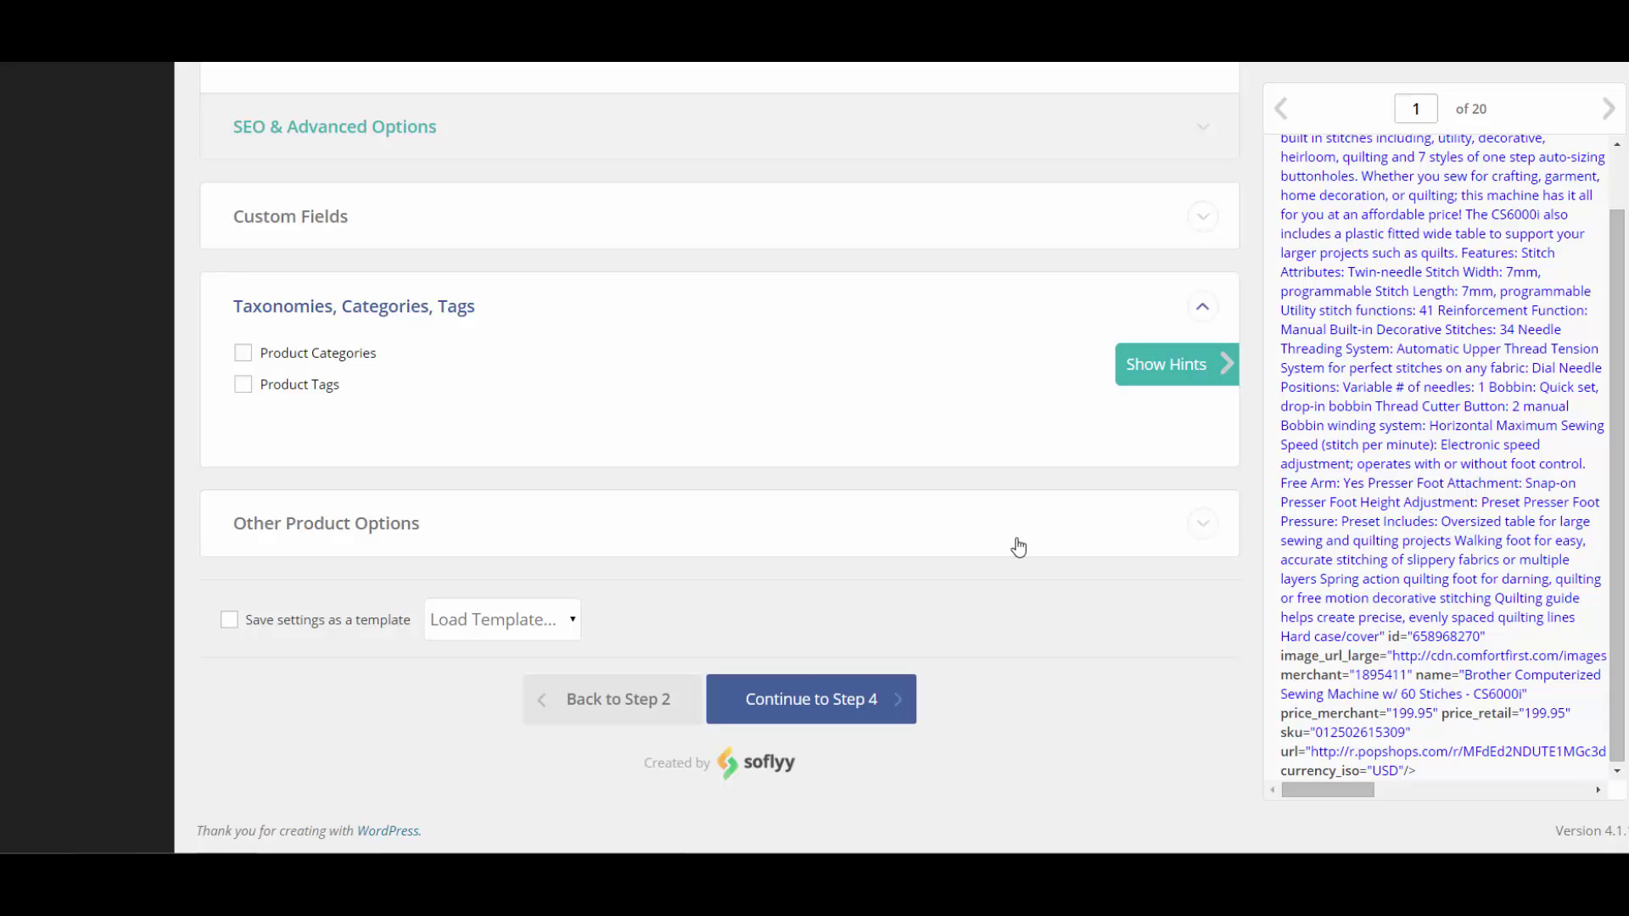
click(853, 699)
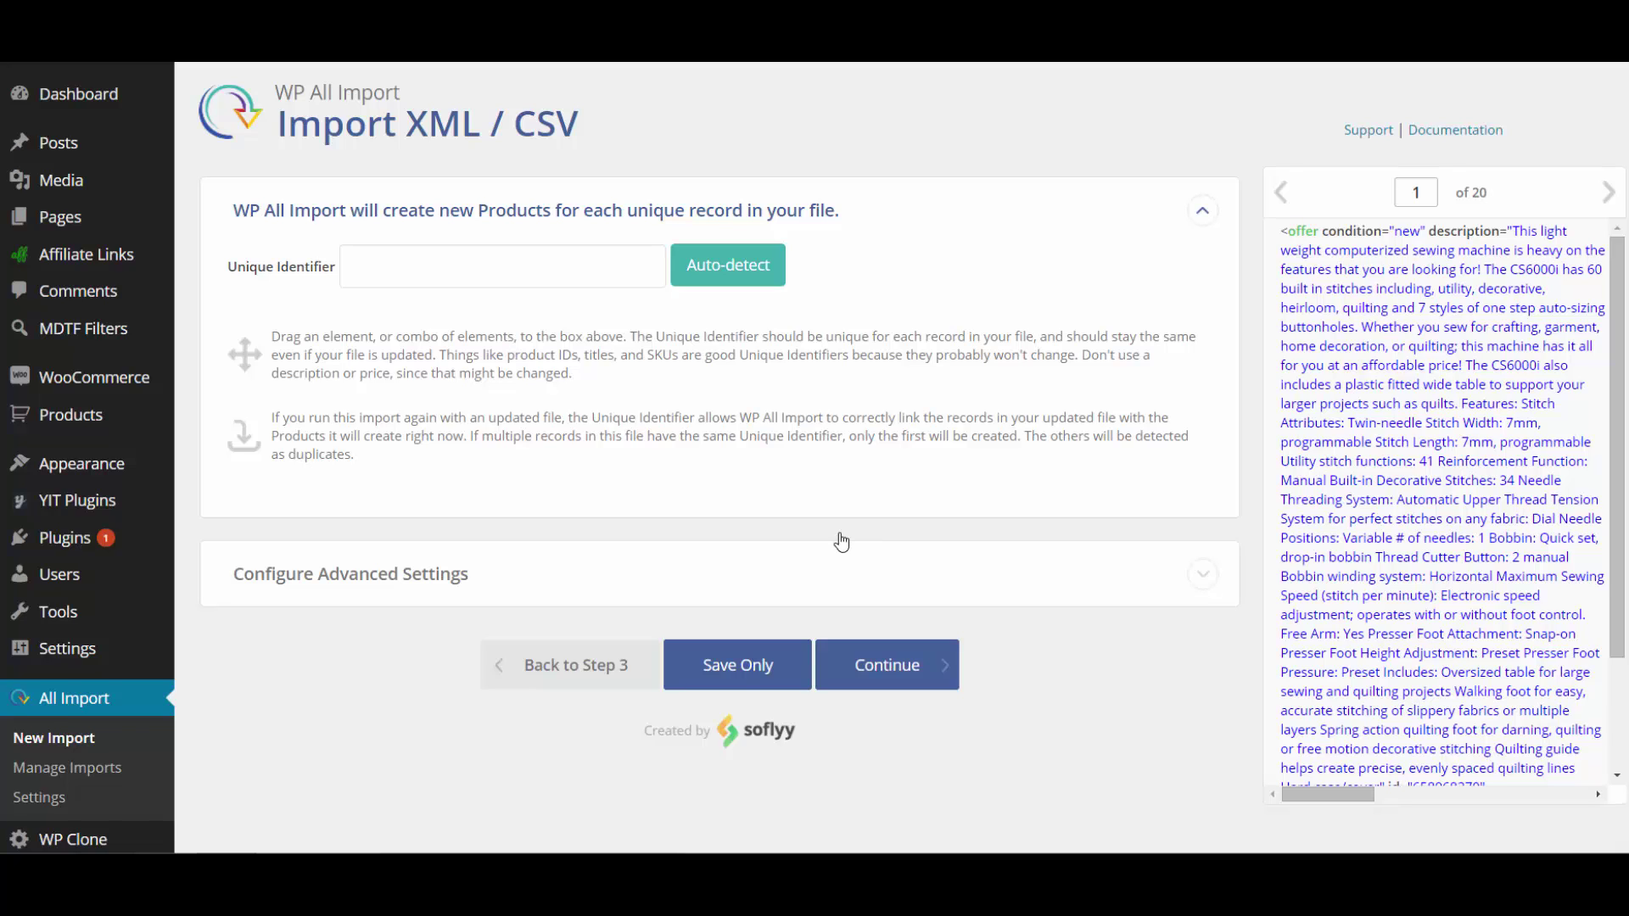
Step: Auto-detect the unique identifier for the records, then confirm and run the product import
click(736, 264)
click(883, 668)
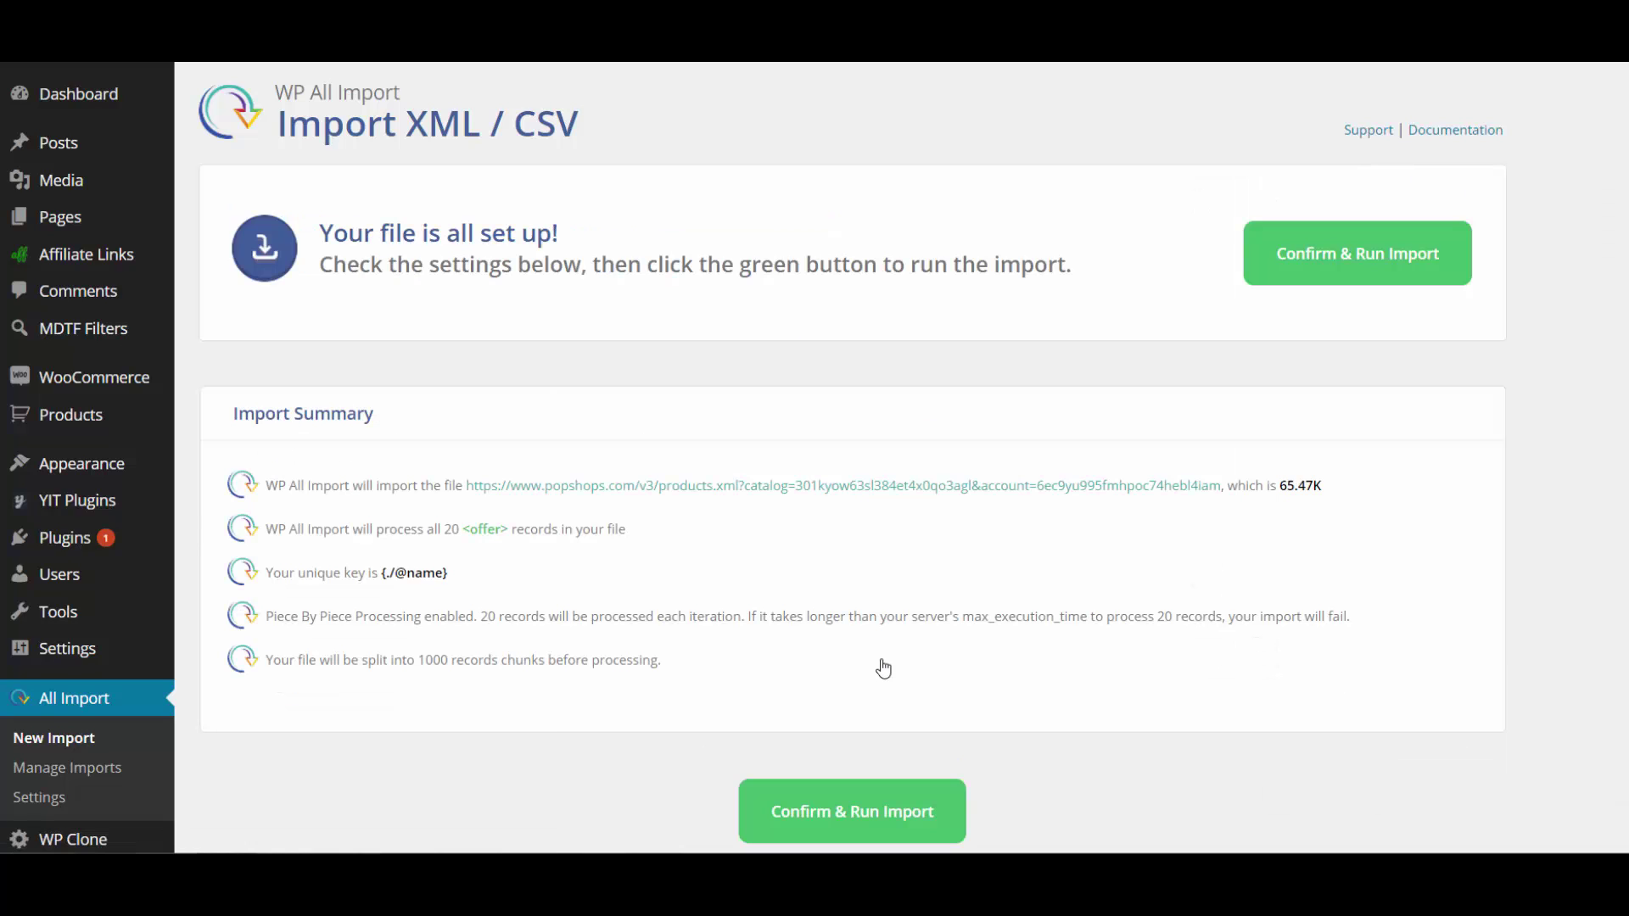
scroll(903, 628, down, 2)
scroll(898, 644, up, 1)
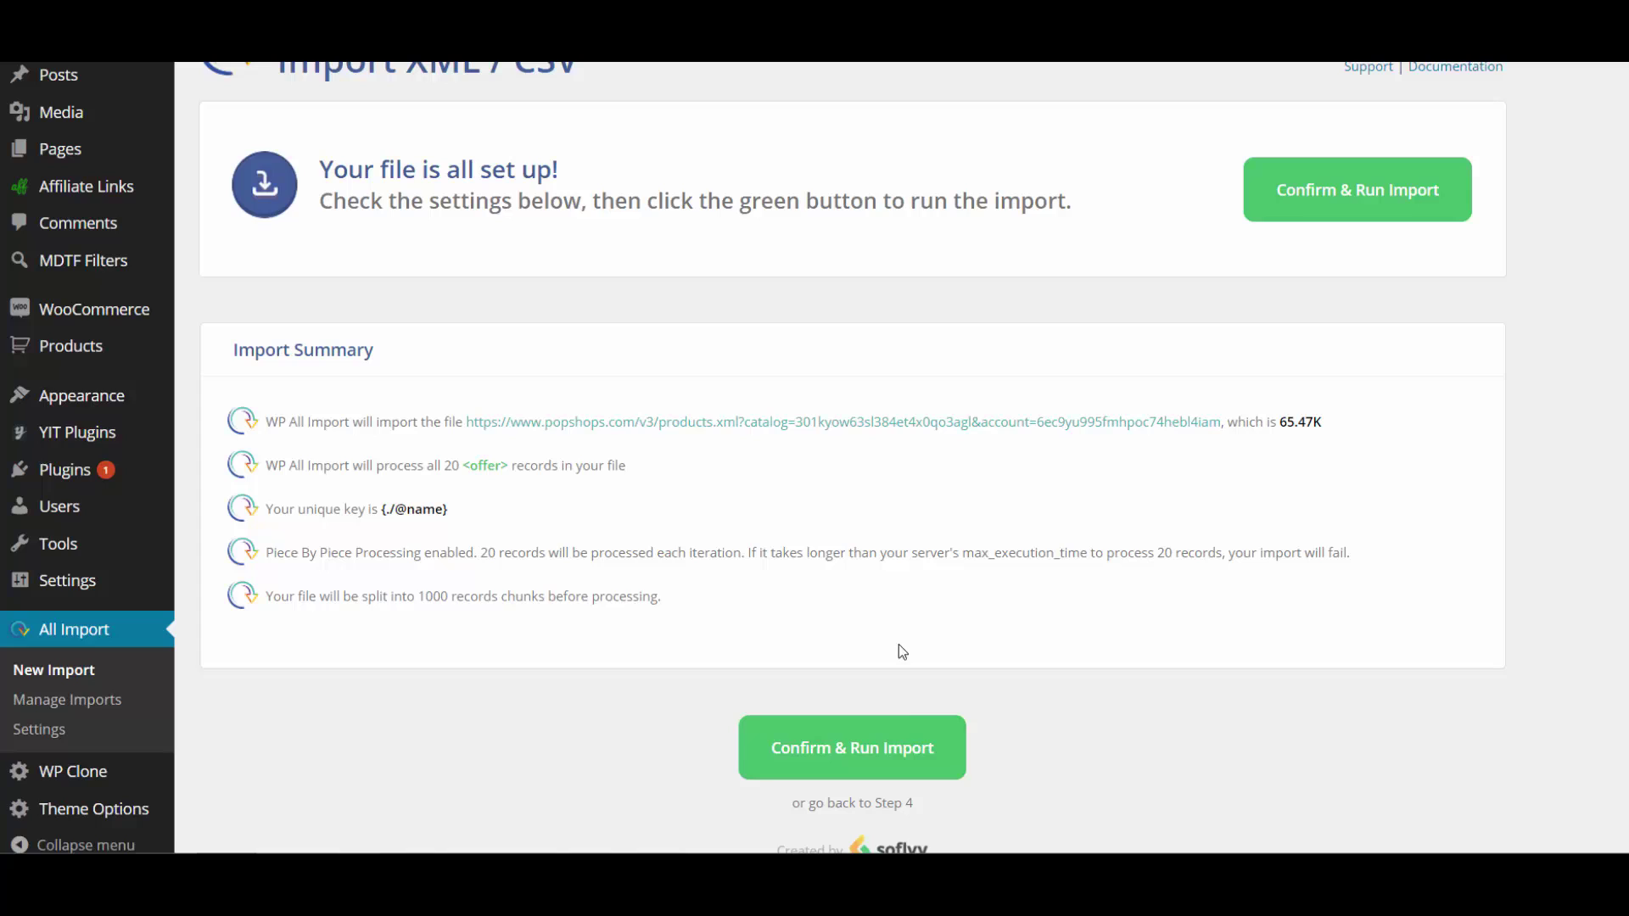
click(914, 744)
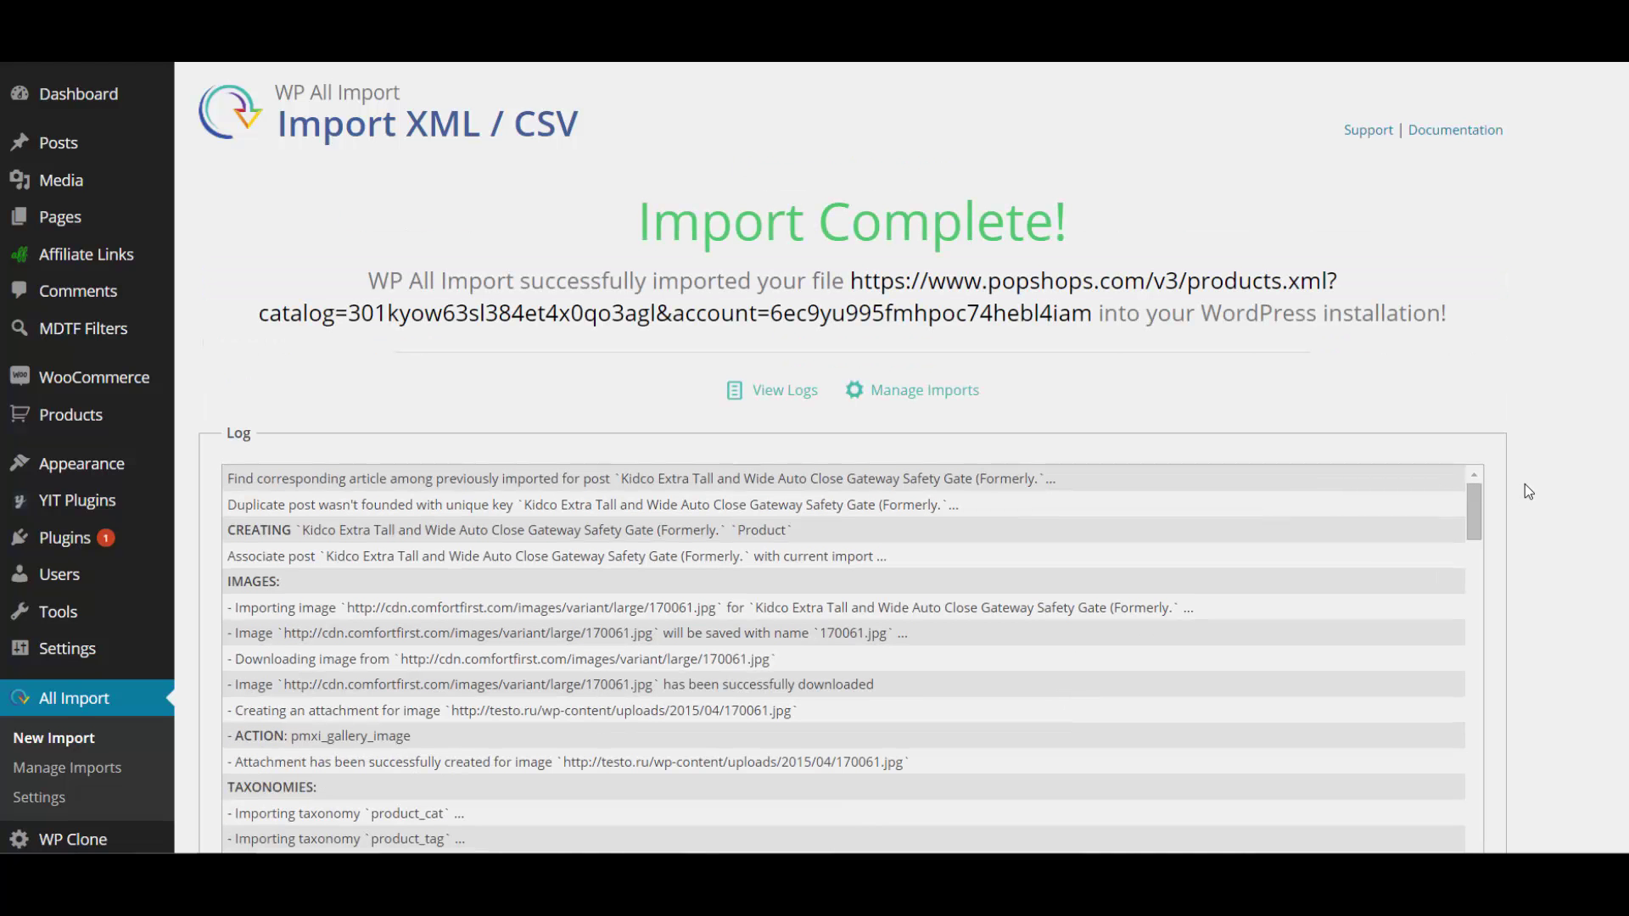
Step: Look over the import log and open the list of all store products
scroll(1476, 485, down, 2)
scroll(1426, 480, up, 2)
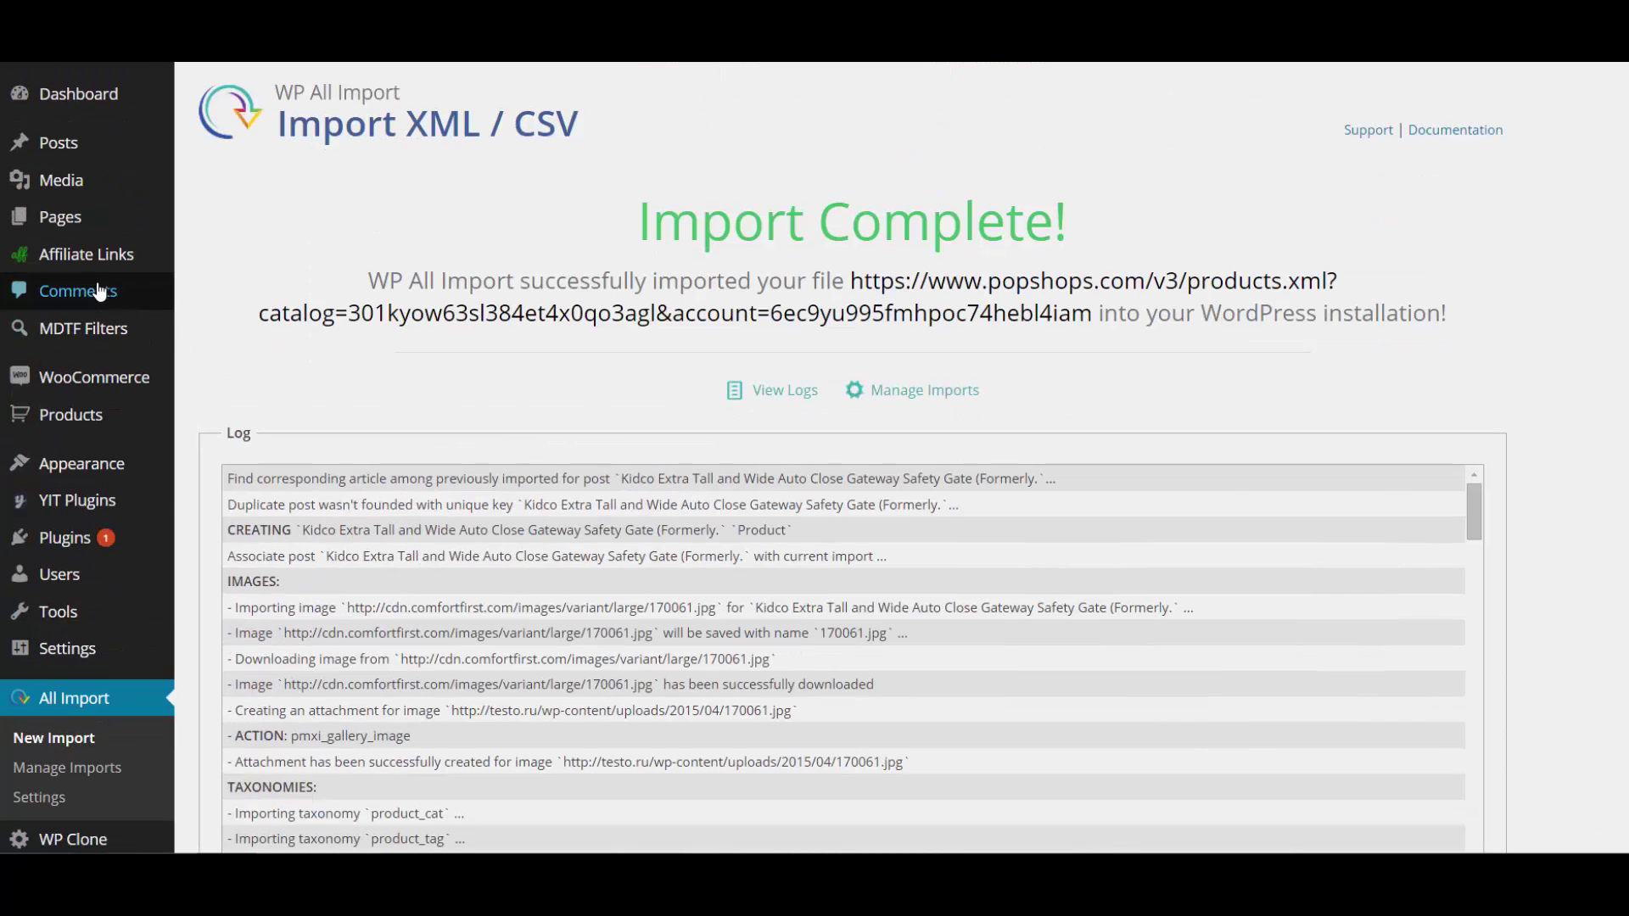
mouse_move(132, 388)
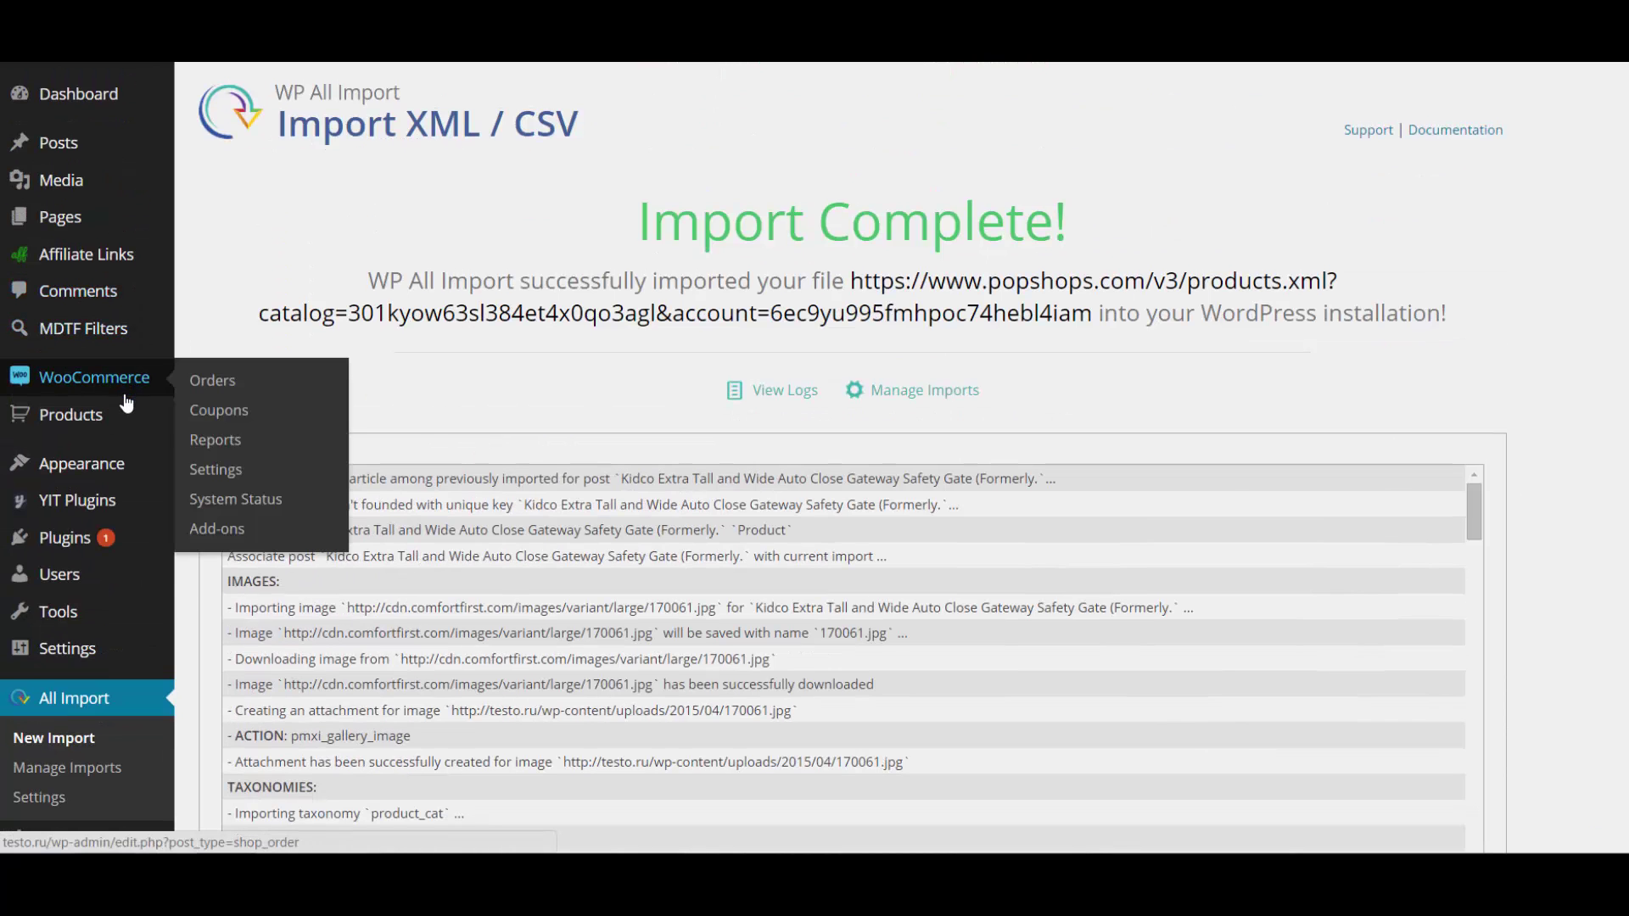
mouse_move(127, 417)
click(218, 417)
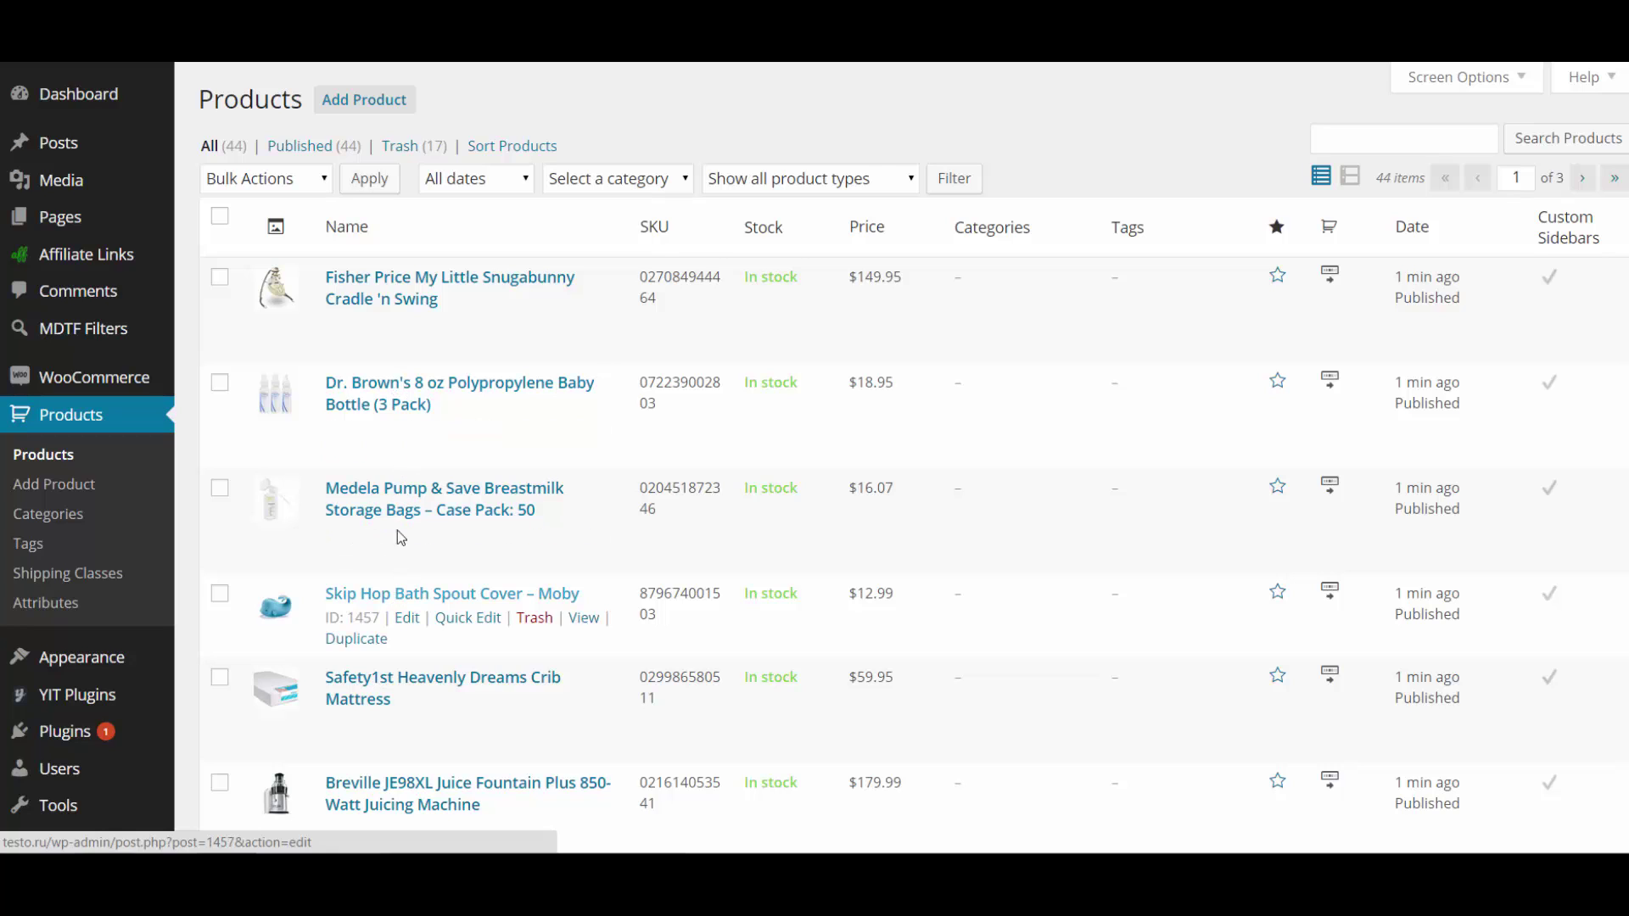
Step: Open the imported Fisher Price My Little Snugabunny Cradle 'n Swing page and review its image, price, SKU and description
right_click(567, 324)
click(598, 332)
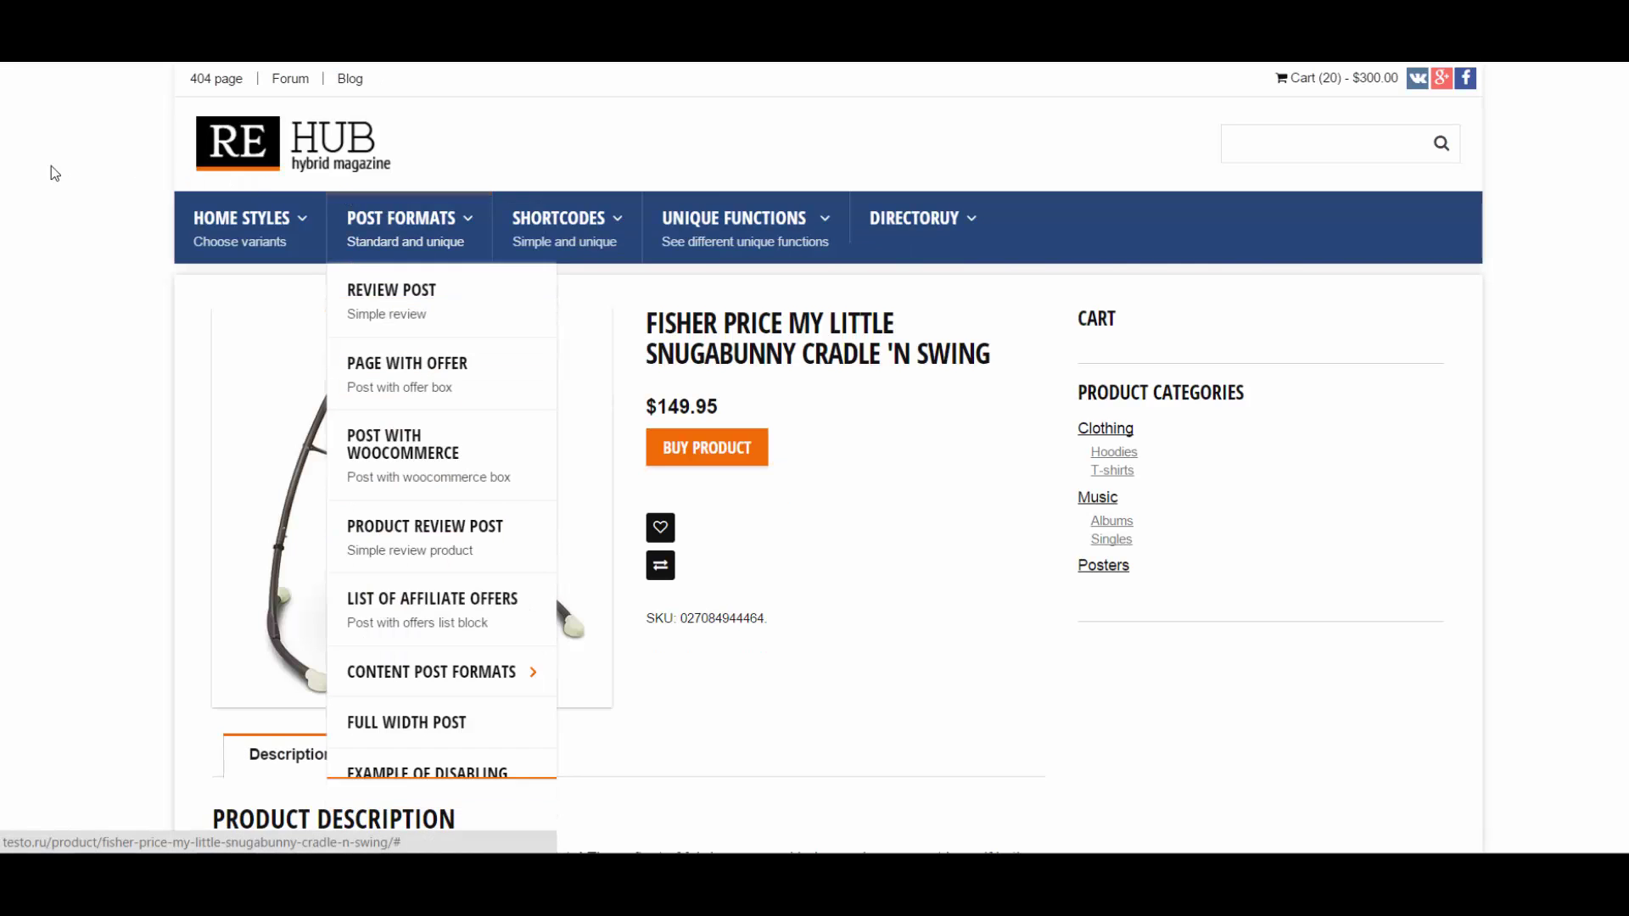
scroll(6, 212, down, 2)
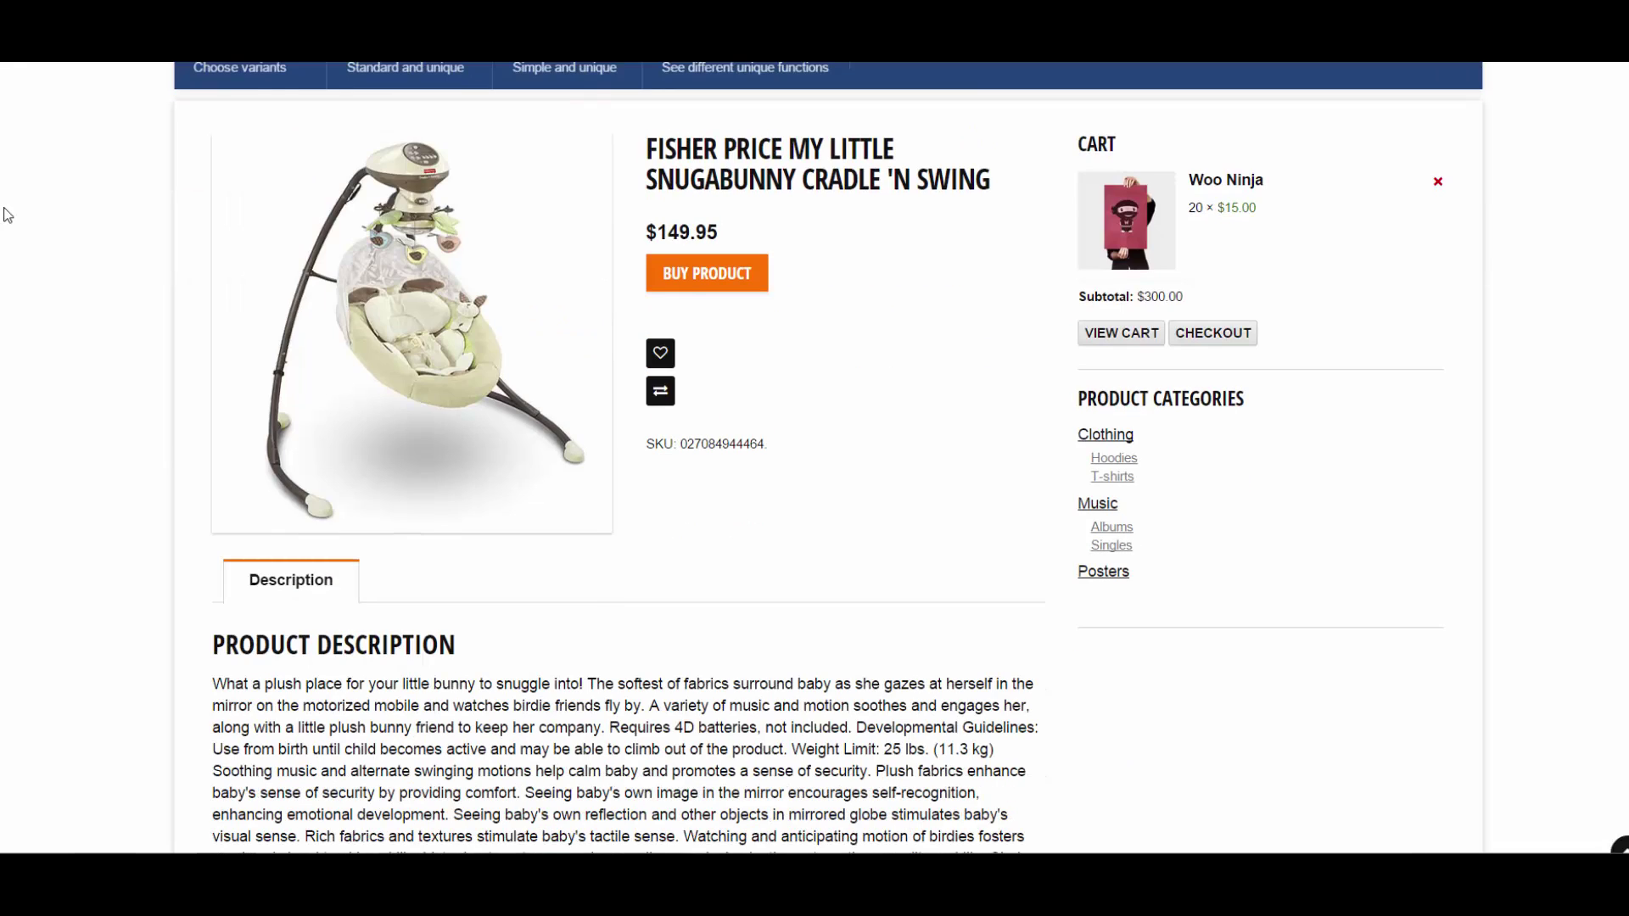
scroll(6, 212, up, 2)
scroll(4, 223, down, 4)
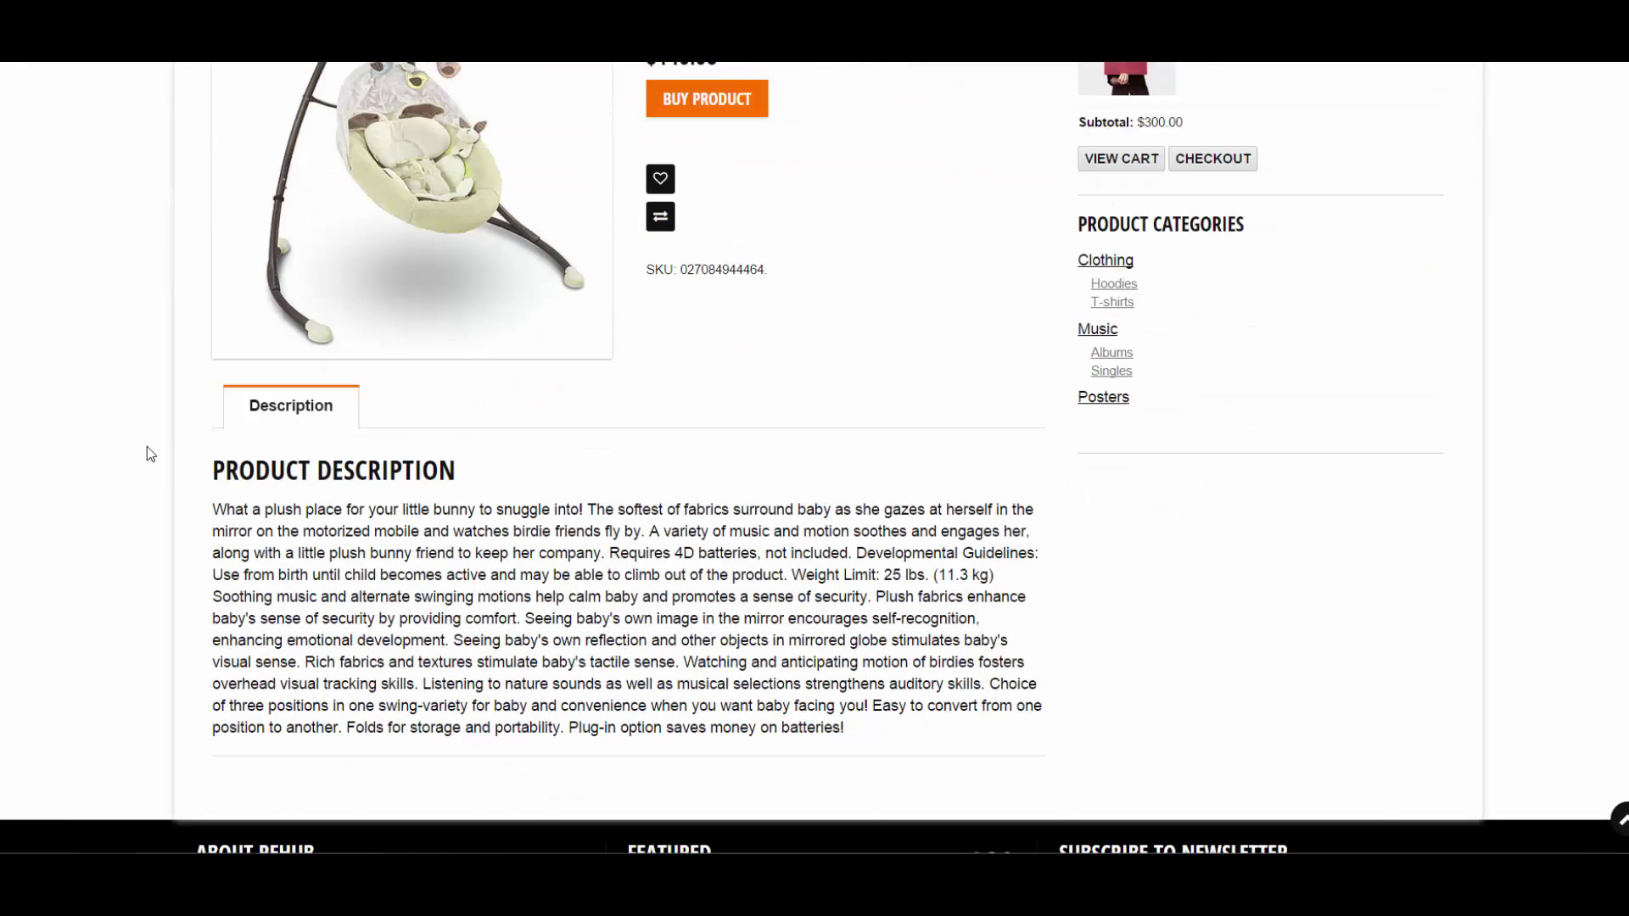
scroll(103, 386, down, 2)
scroll(127, 384, up, 4)
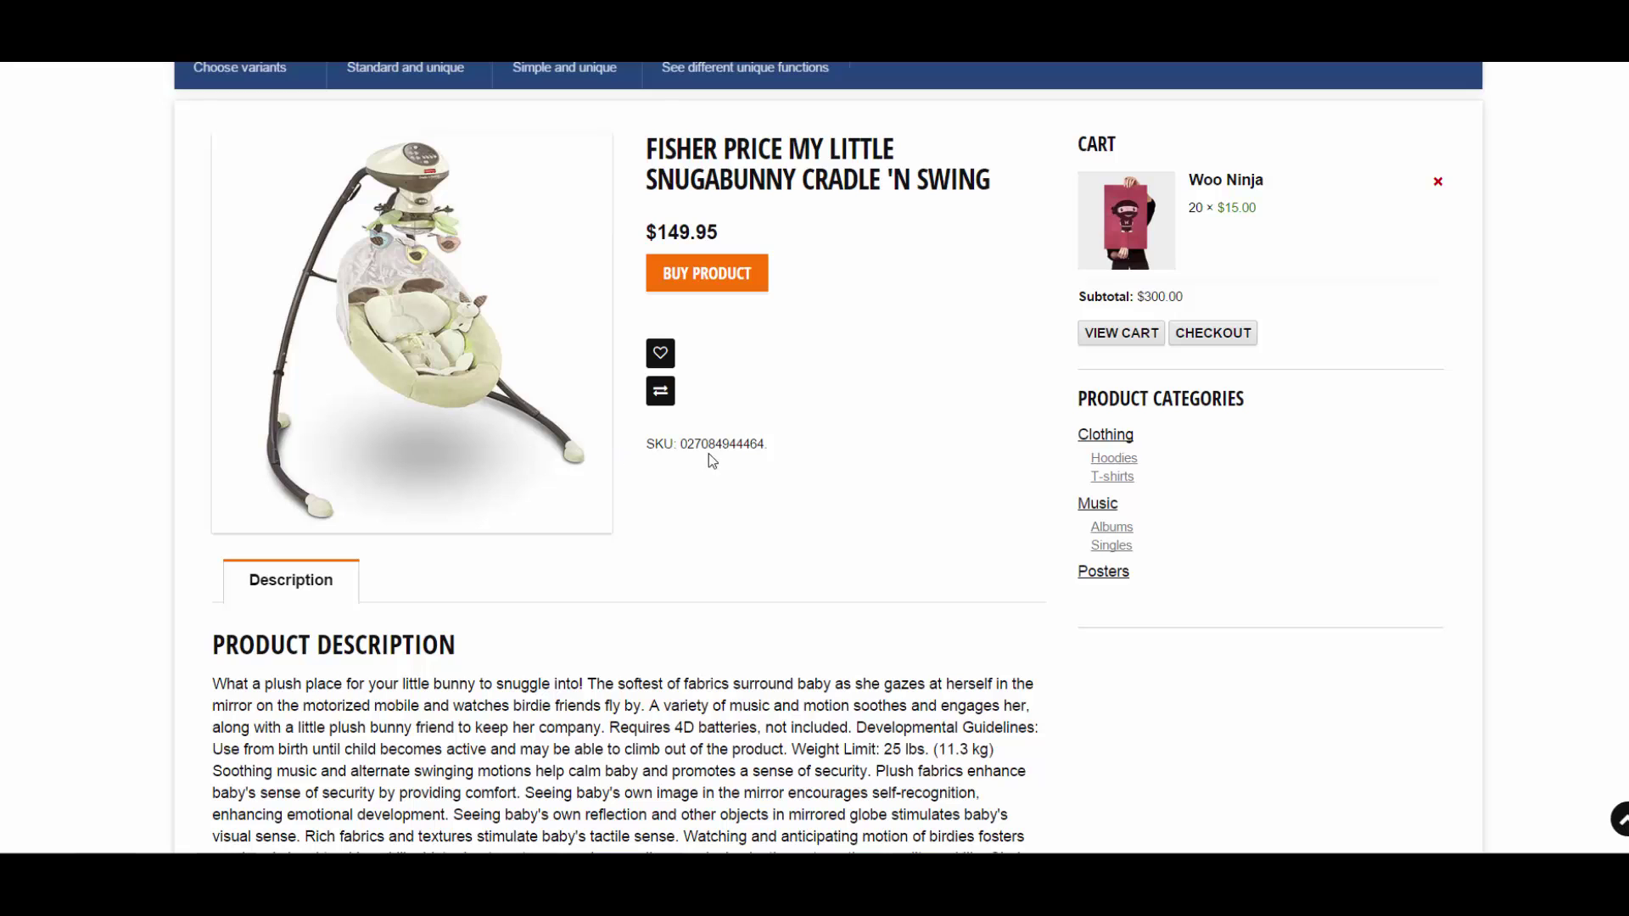
scroll(849, 390, up, 2)
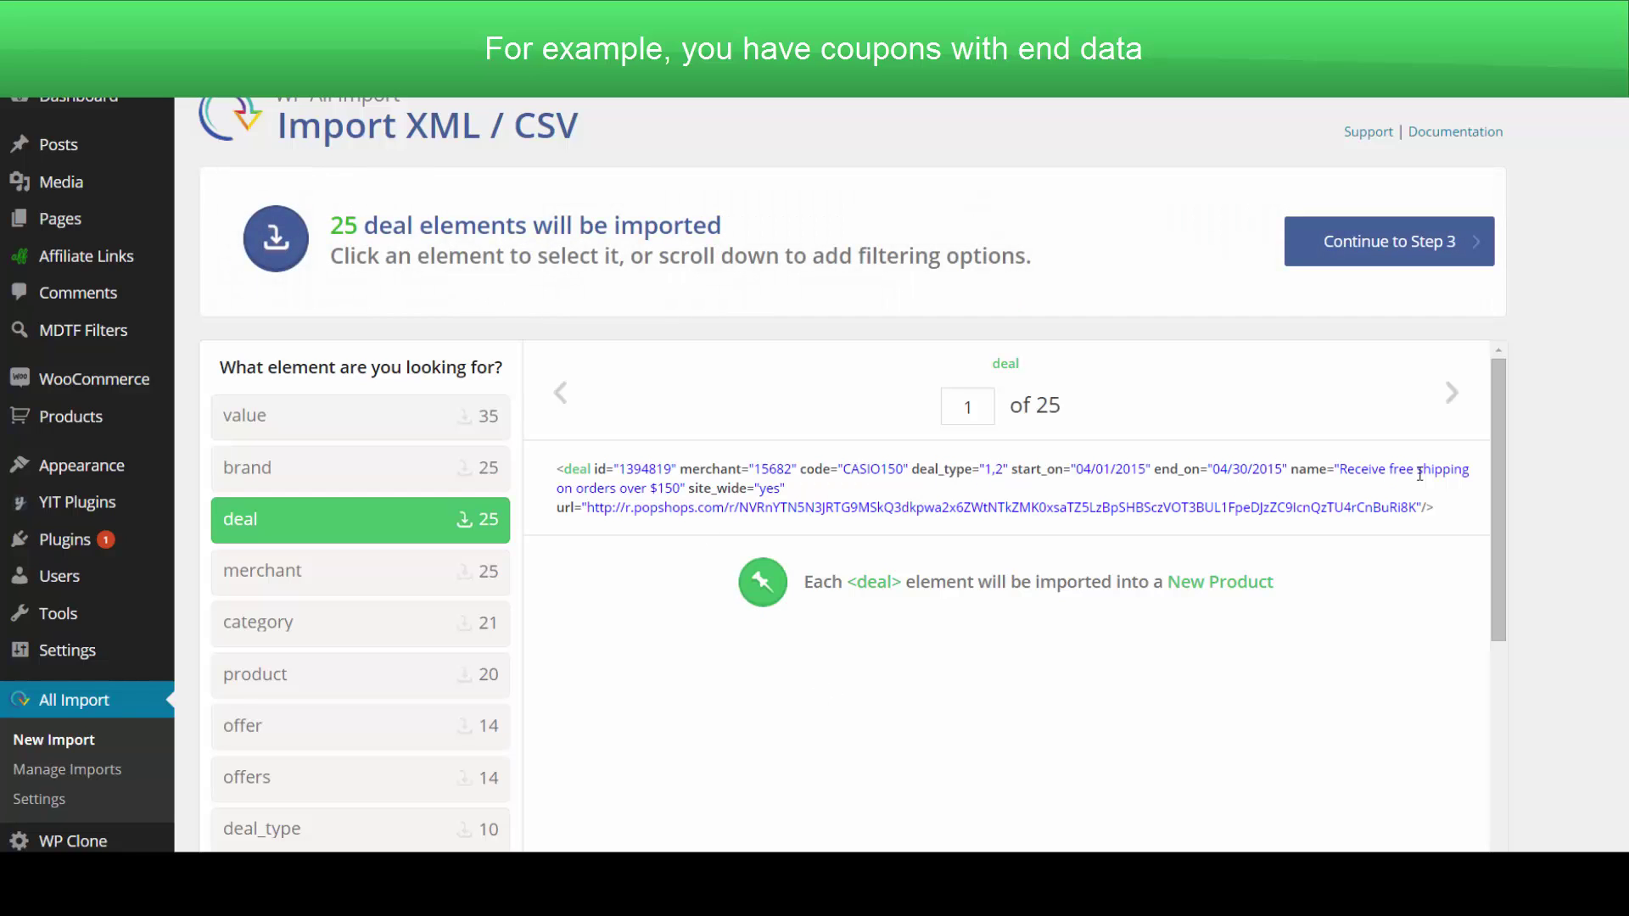
Step: Continue the coupon feed import with the deal element and map its name attribute to the product title
click(1391, 257)
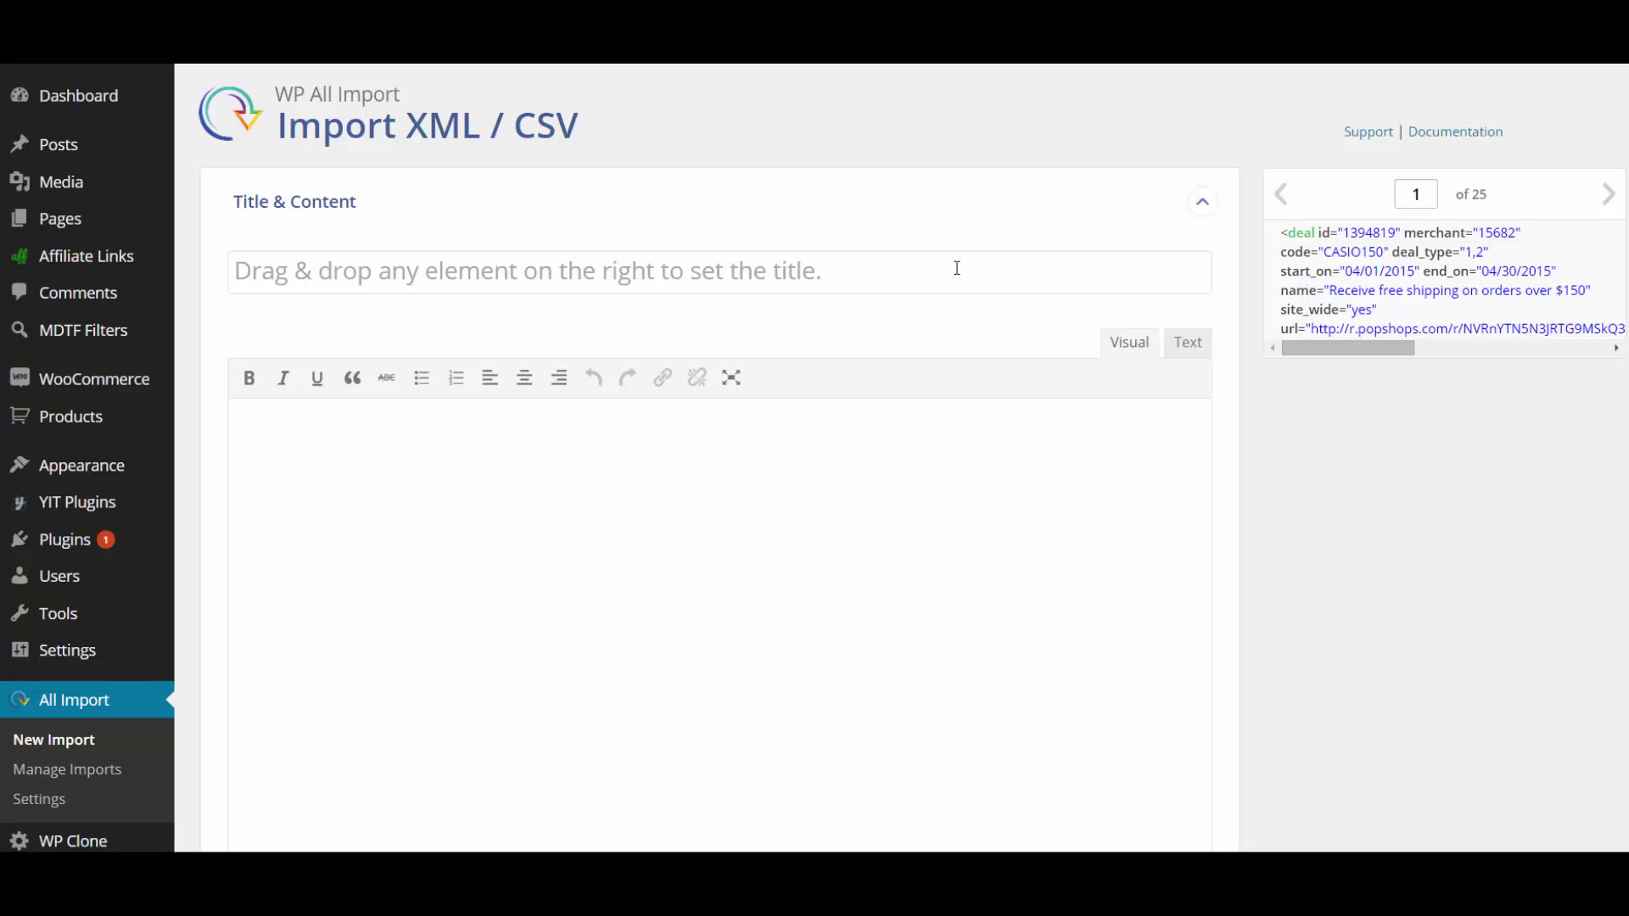
drag(1284, 292, 960, 269)
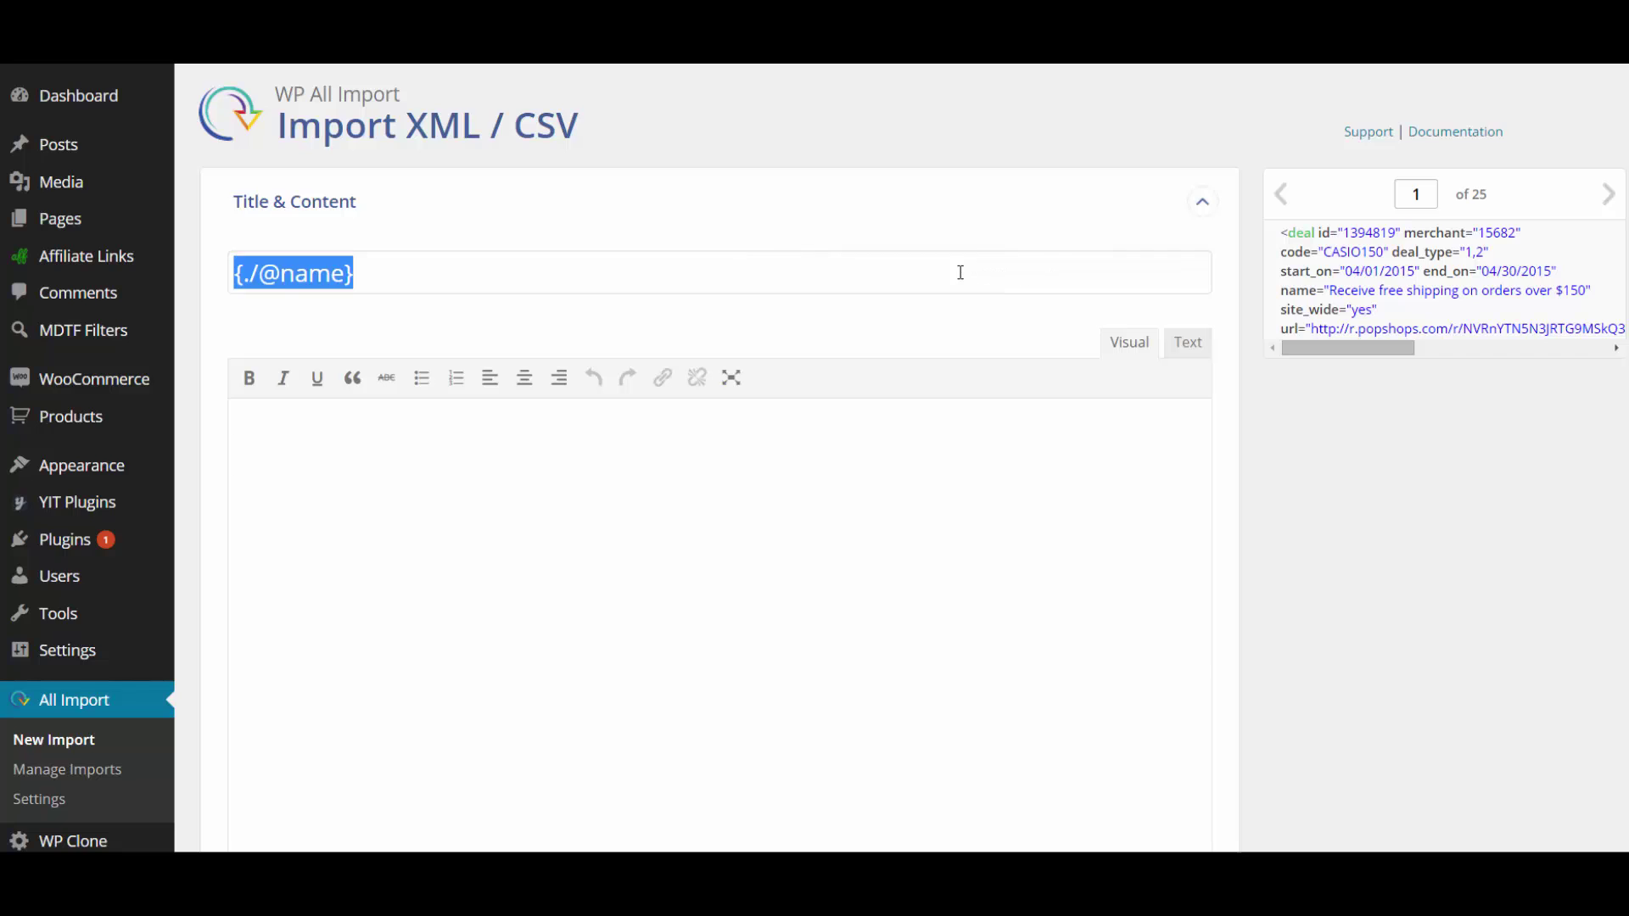
scroll(960, 269, down, 7)
scroll(957, 280, down, 2)
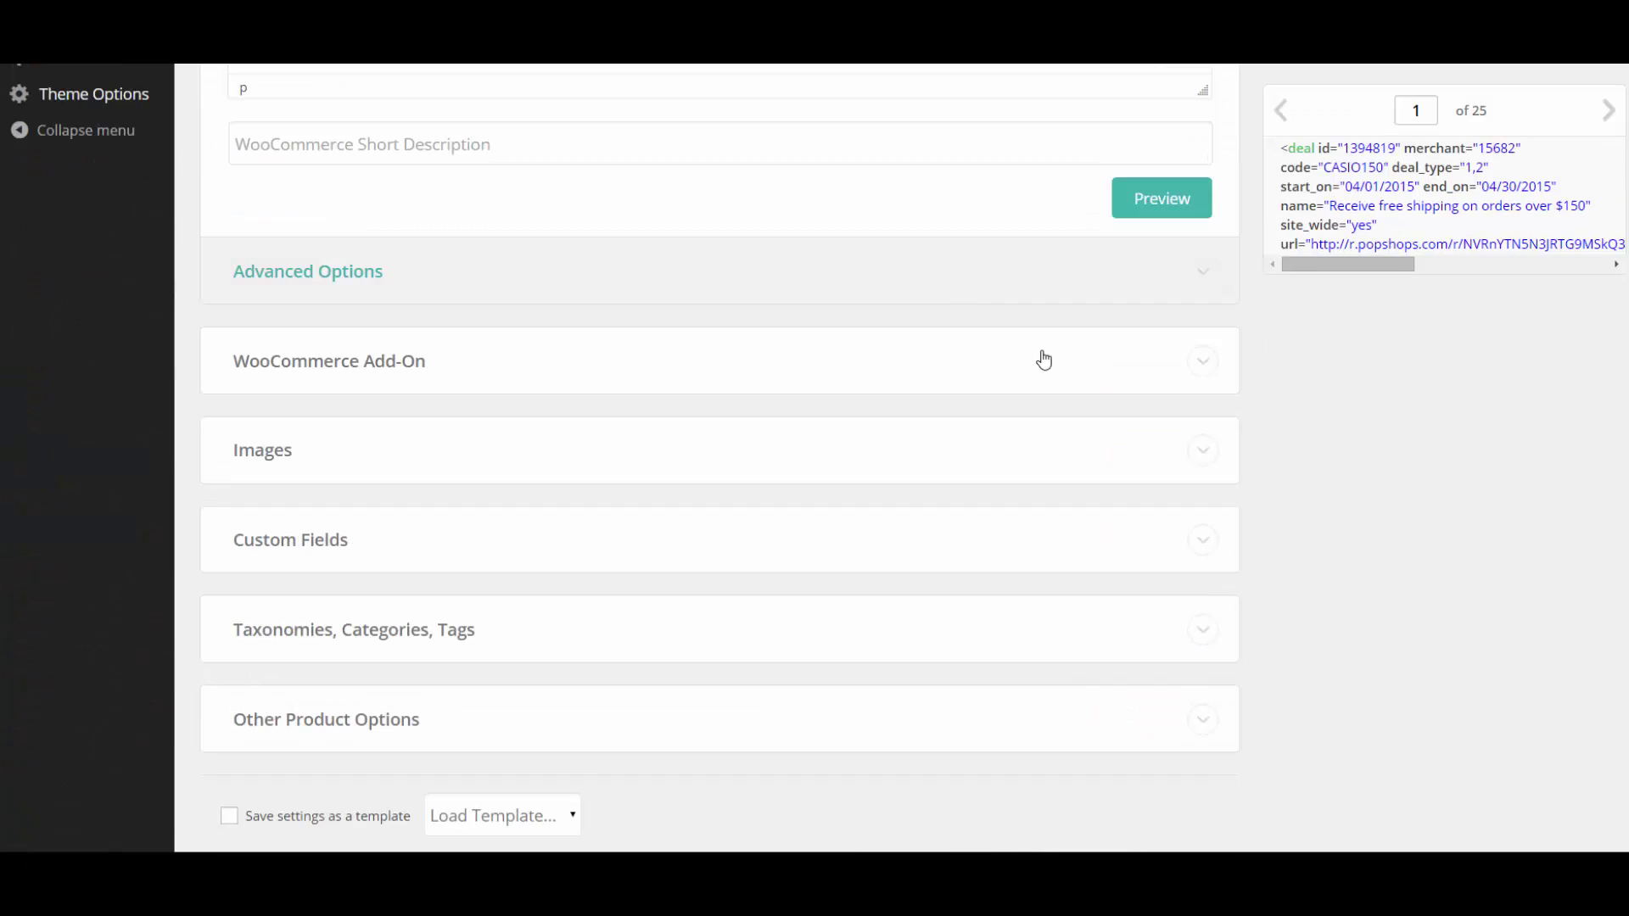
Step: Set the WooCommerce product type to External/Affiliate product and map the deal's url attribute to the product URL
click(1203, 381)
scroll(1251, 401, down, 3)
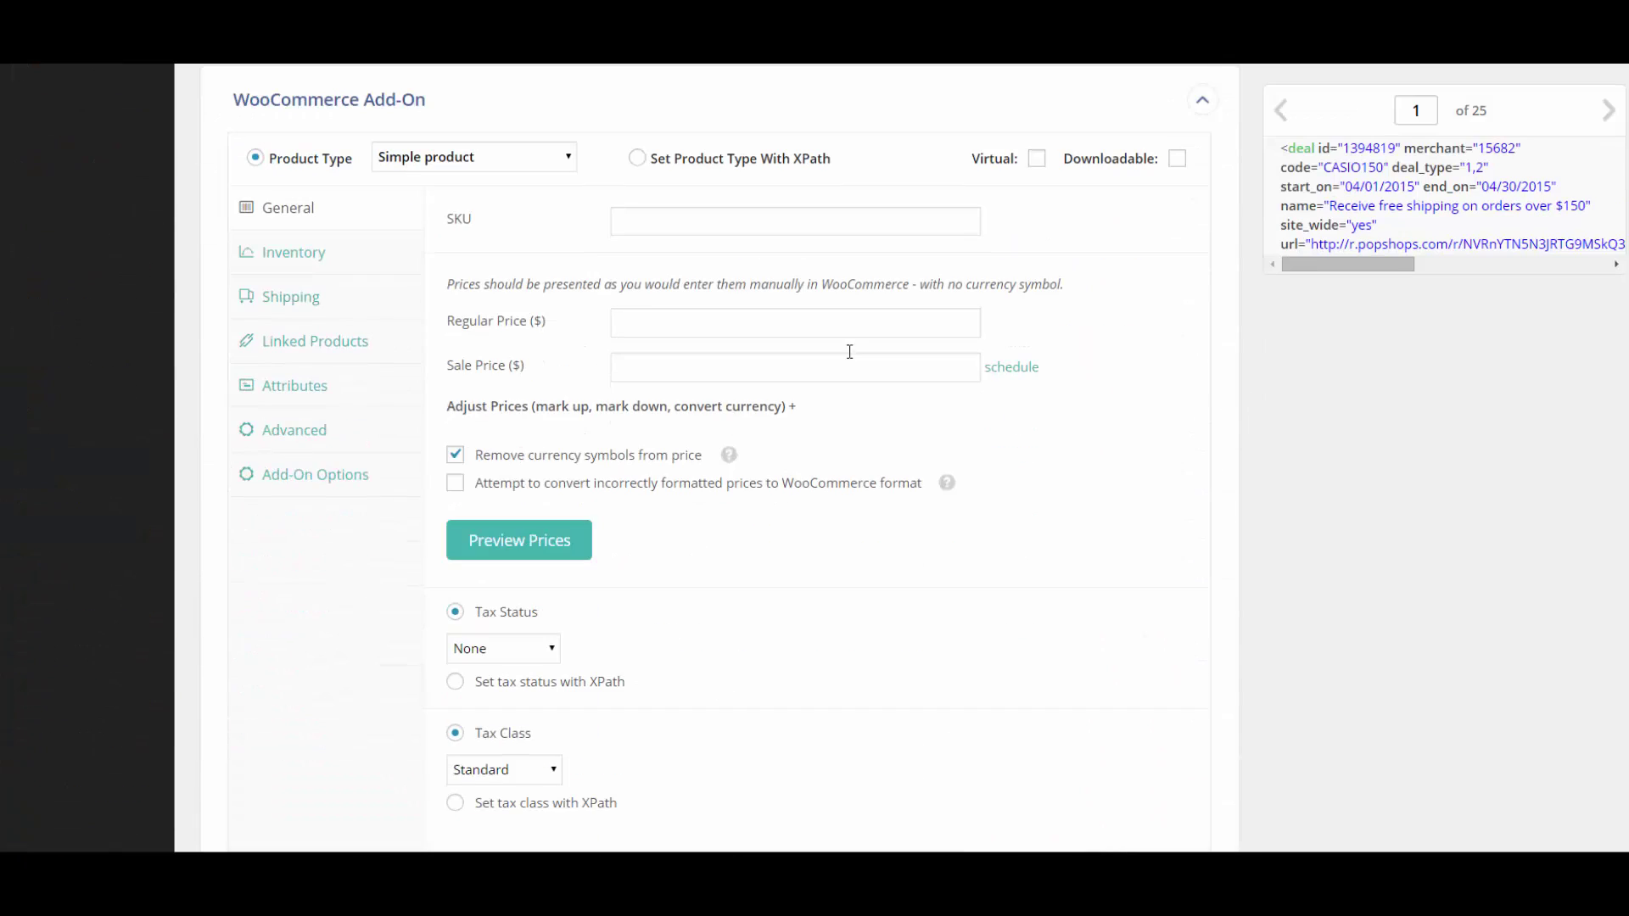
click(492, 163)
click(492, 233)
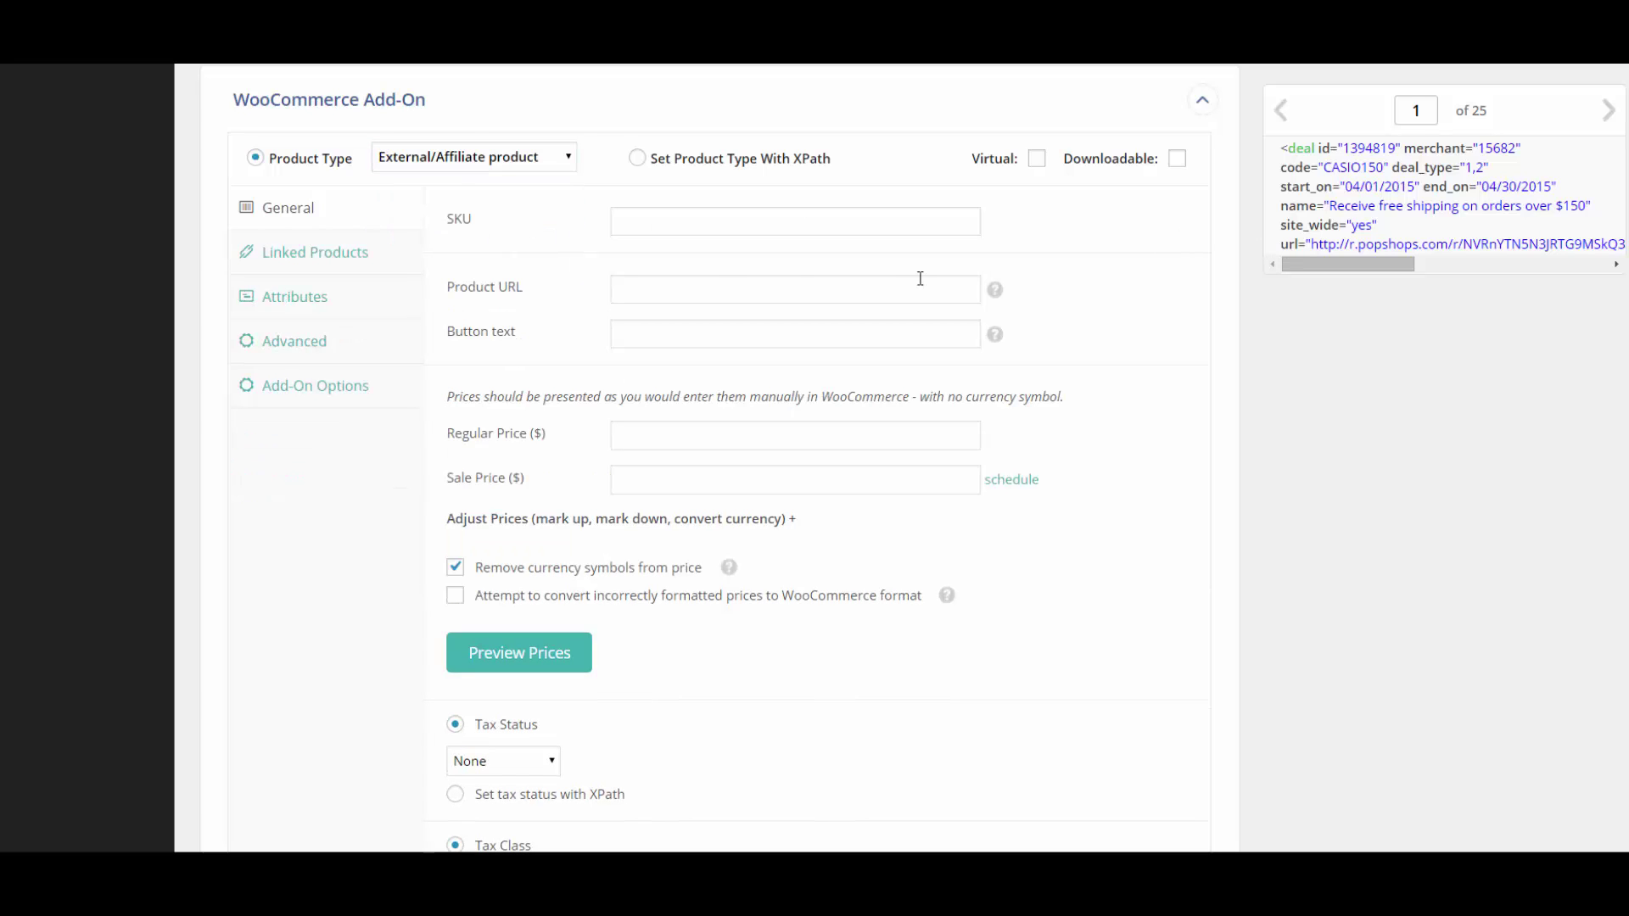
drag(1269, 245, 764, 291)
click(1202, 101)
Step: Copy the old eBay logo's image URL from the image search and use it as the hosted image to download for the imported products
click(1203, 261)
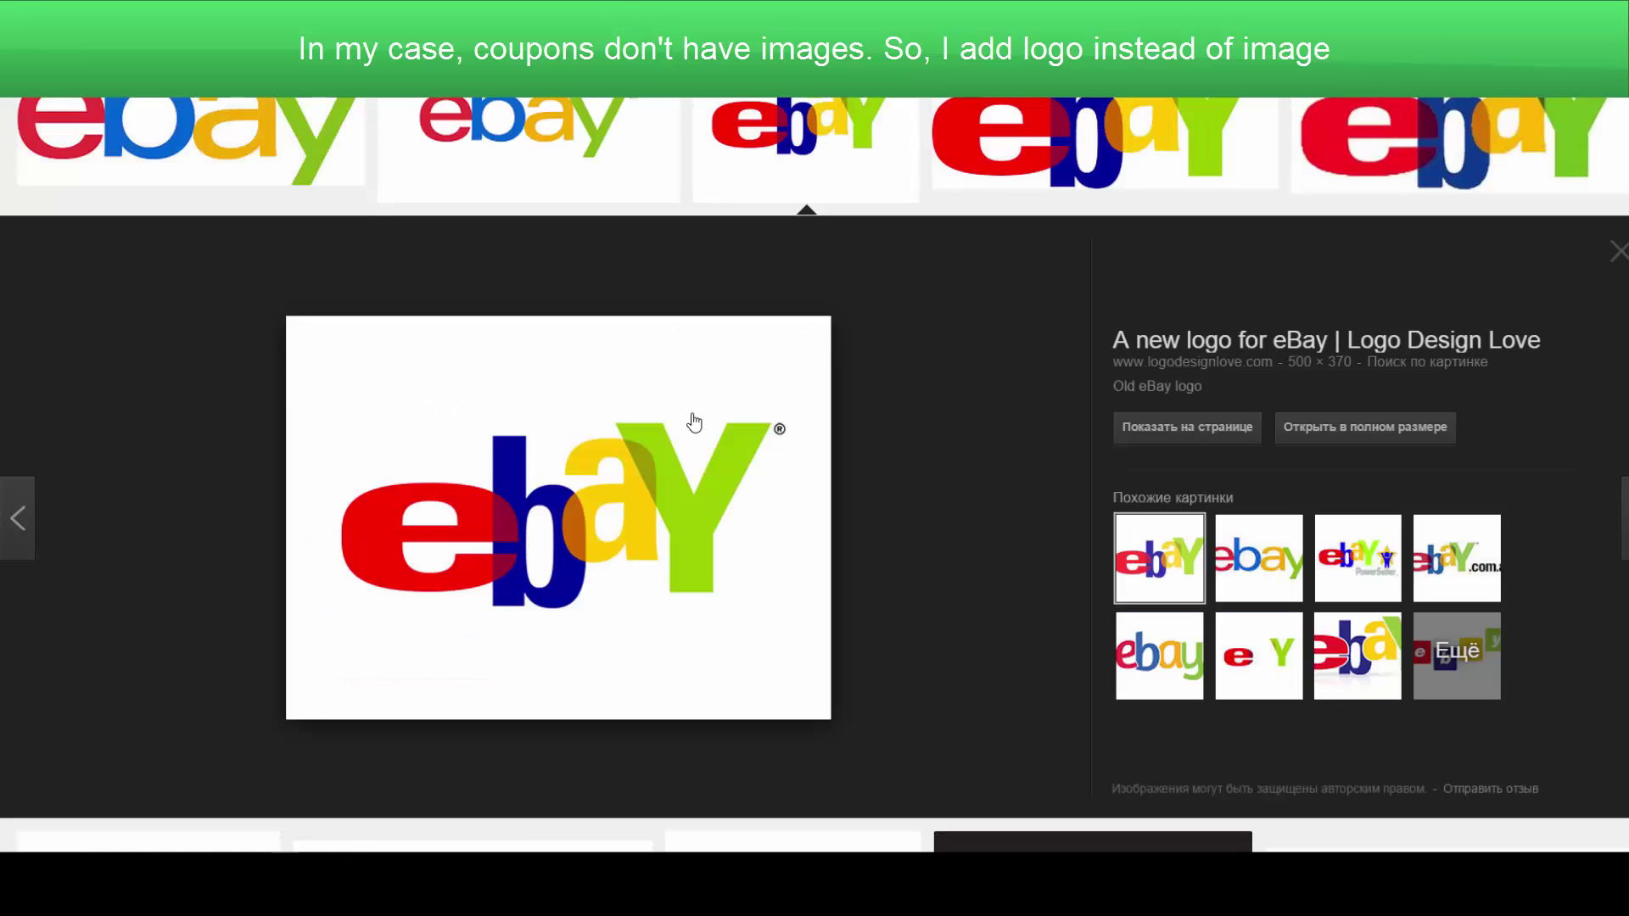
right_click(691, 416)
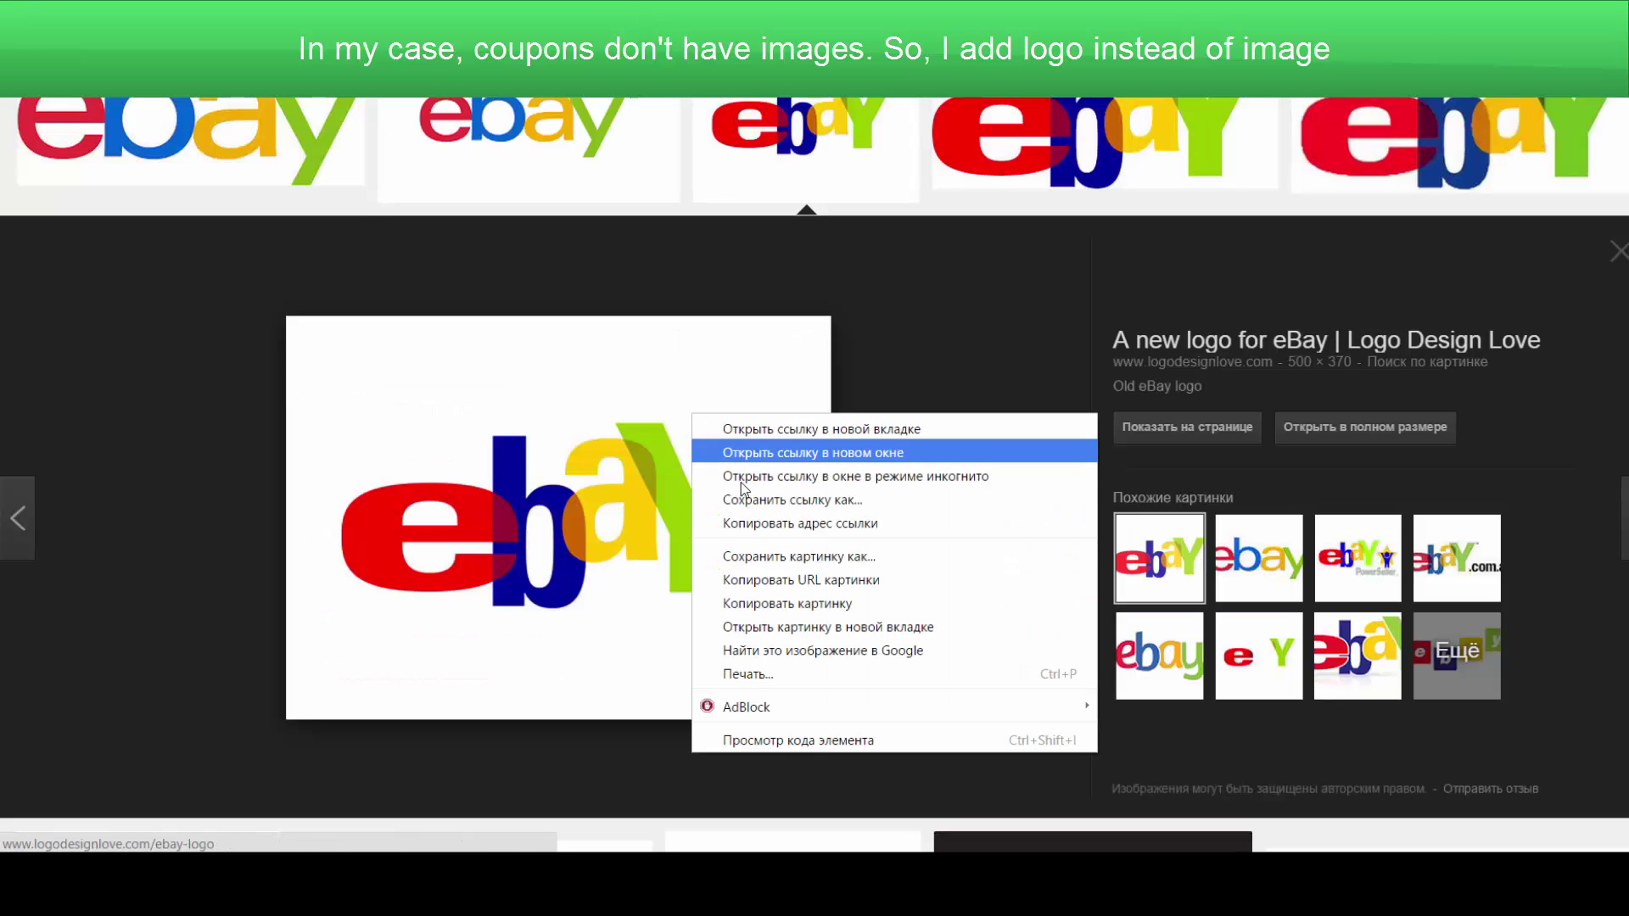
click(798, 580)
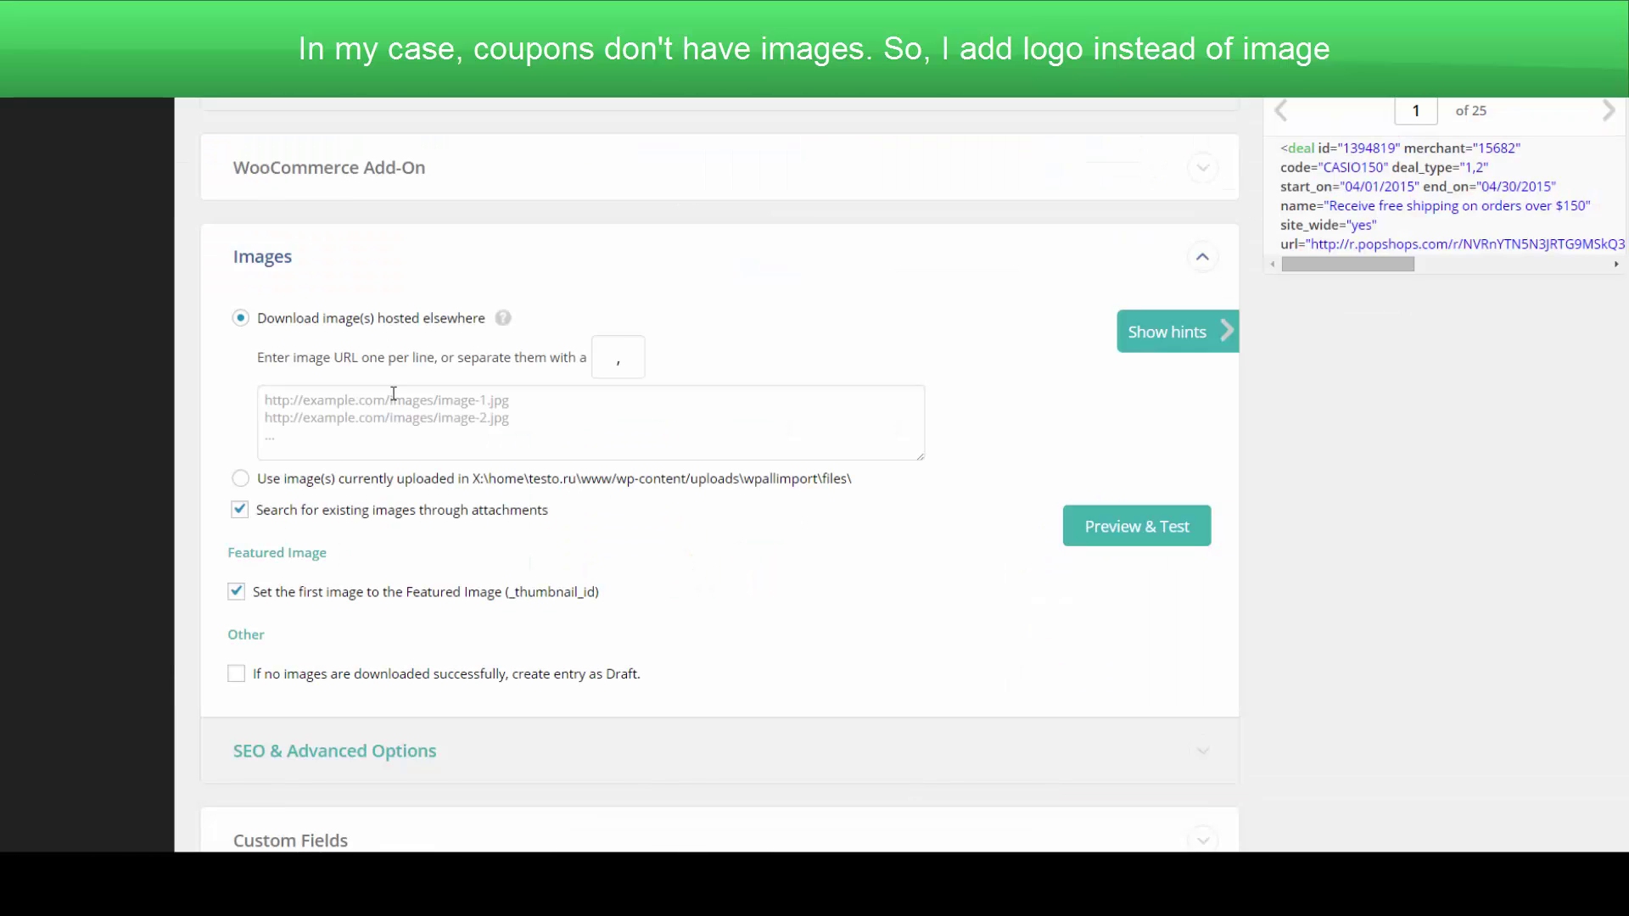
right_click(394, 409)
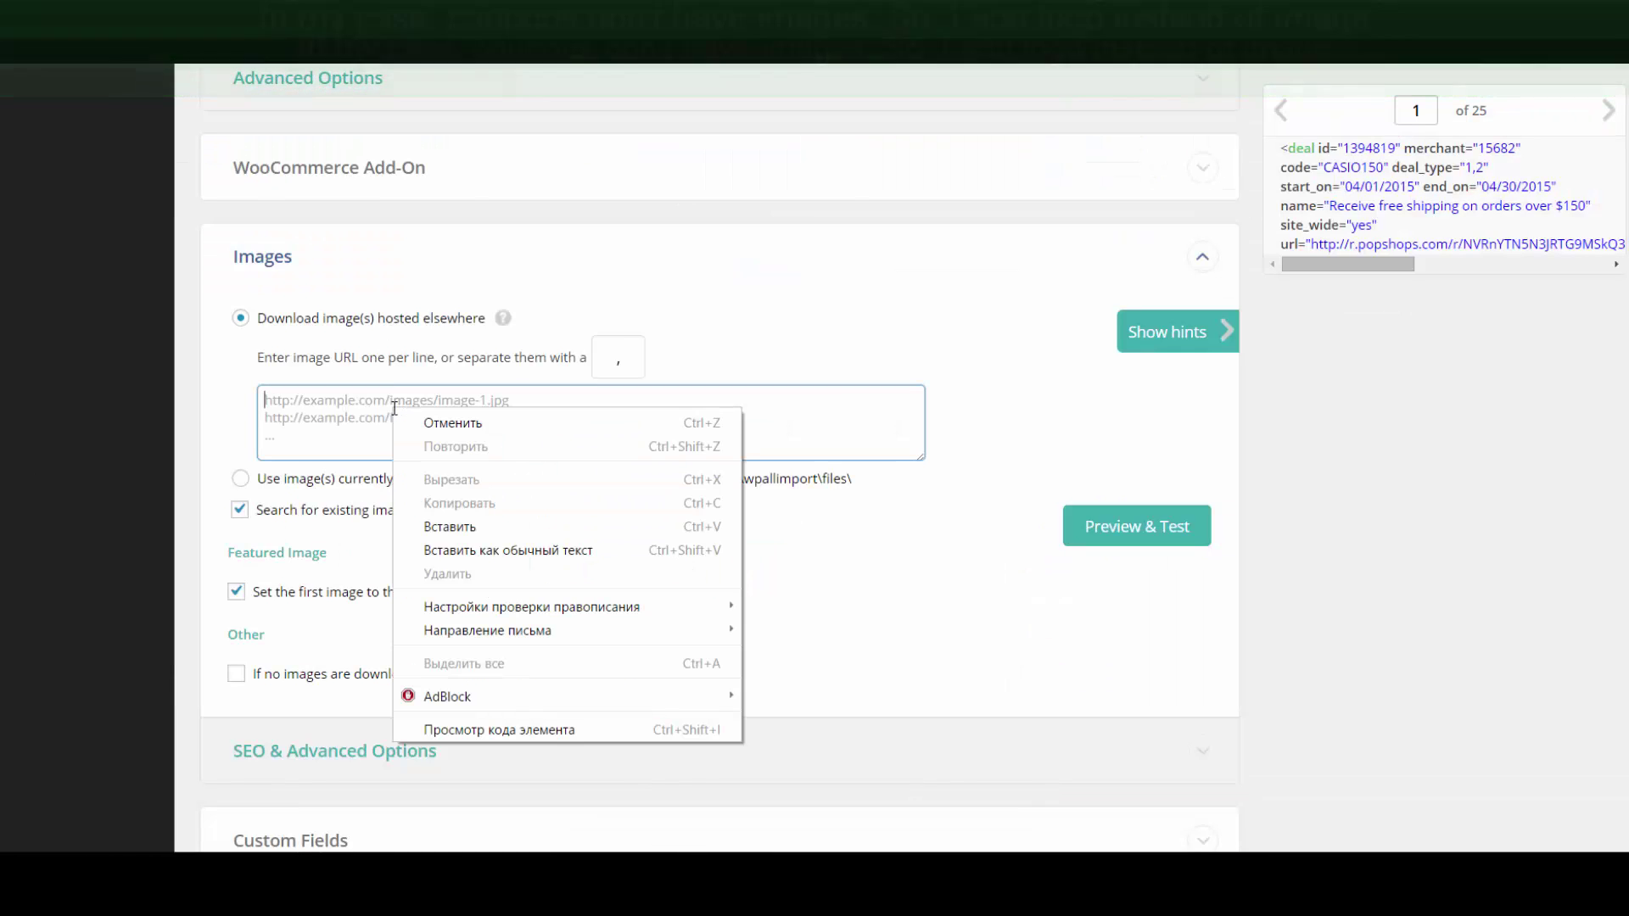
click(488, 528)
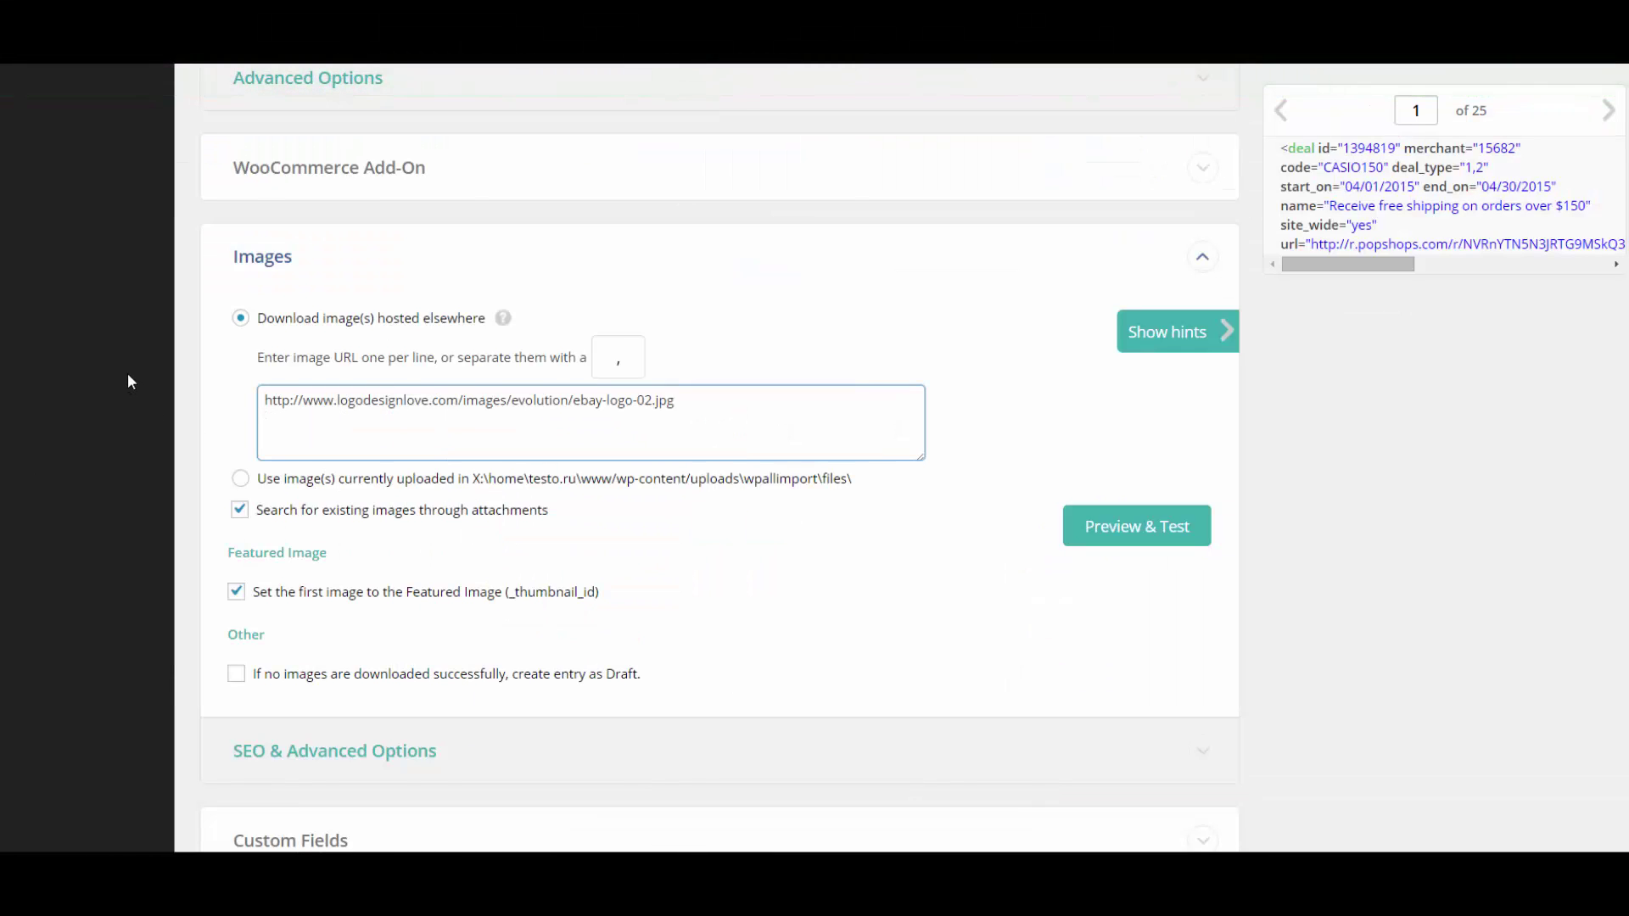
click(1205, 261)
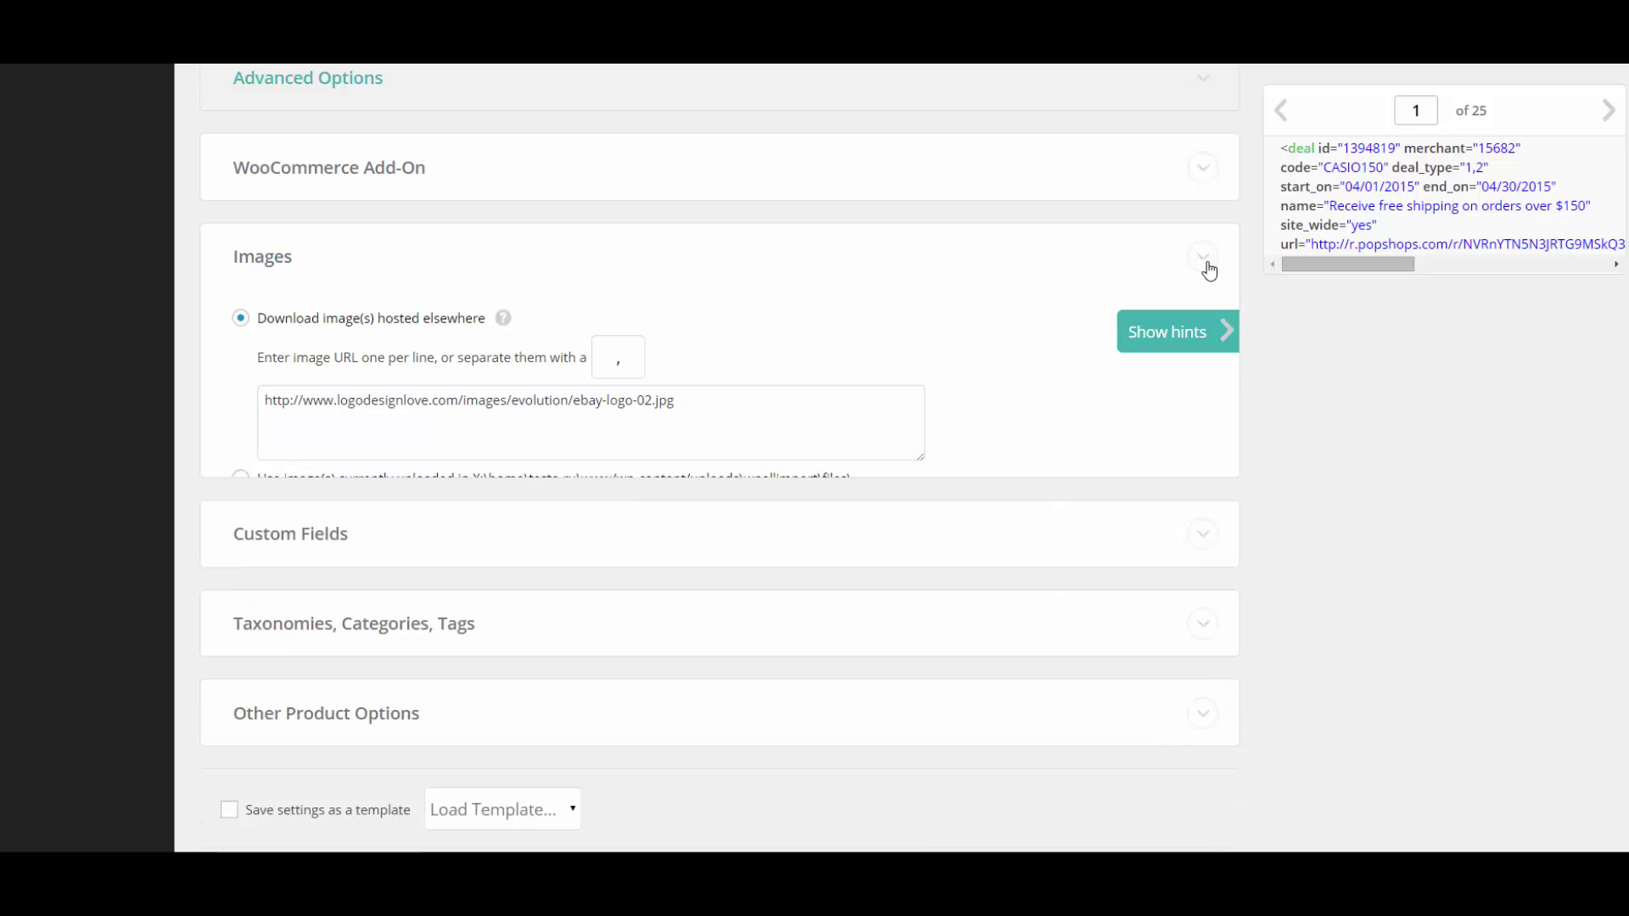
click(1203, 350)
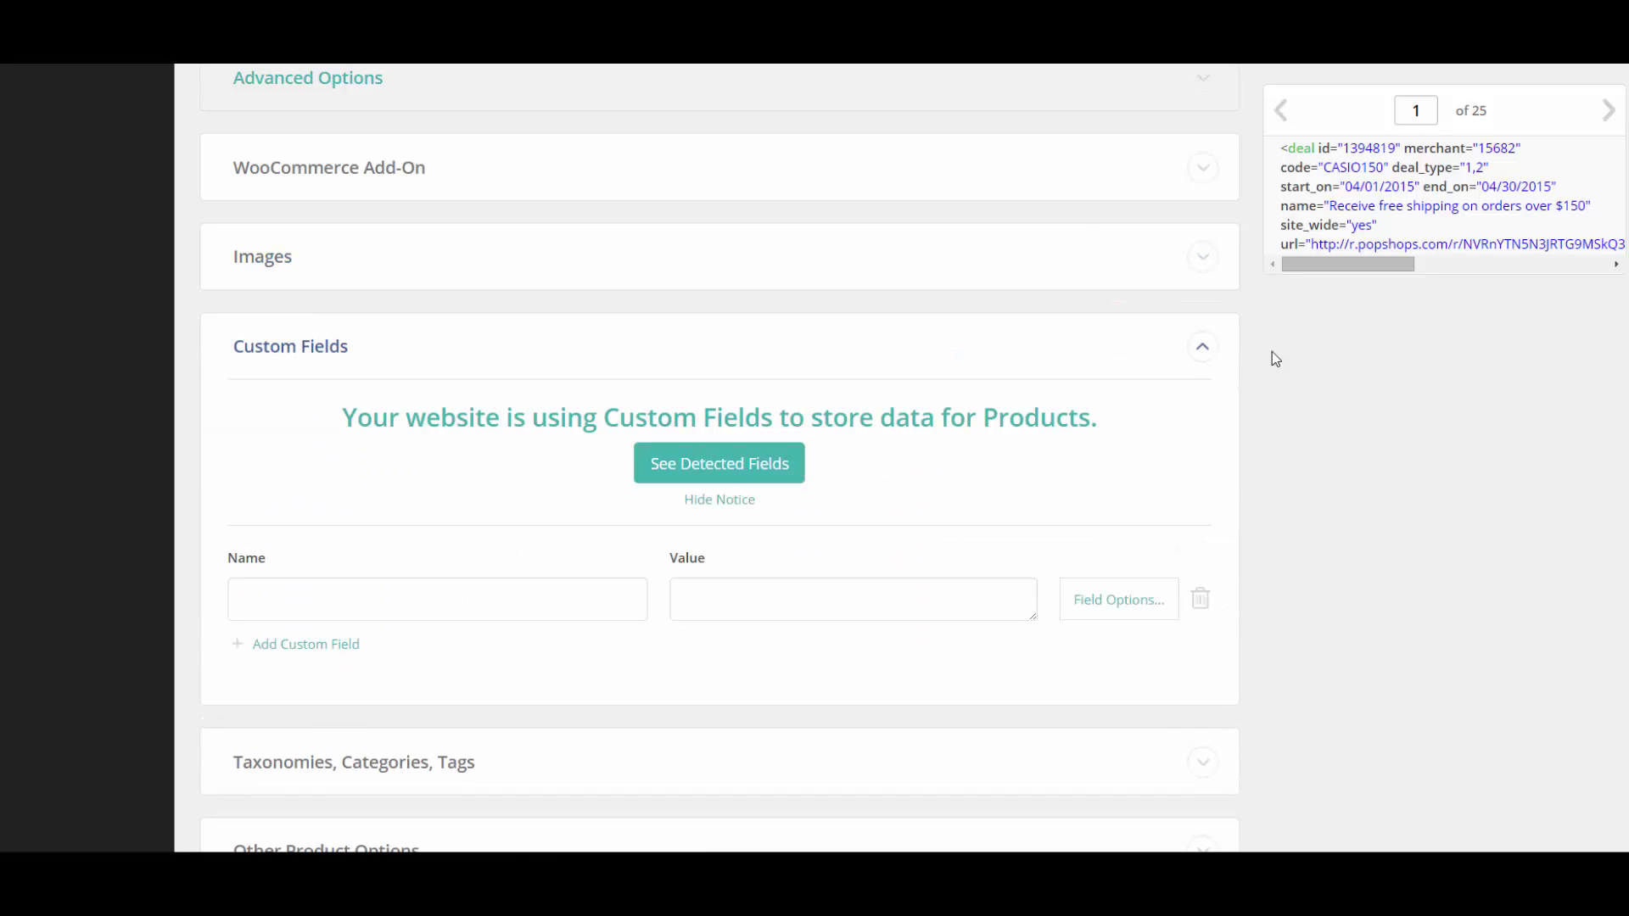
scroll(1291, 353, down, 2)
key(alt+Tab)
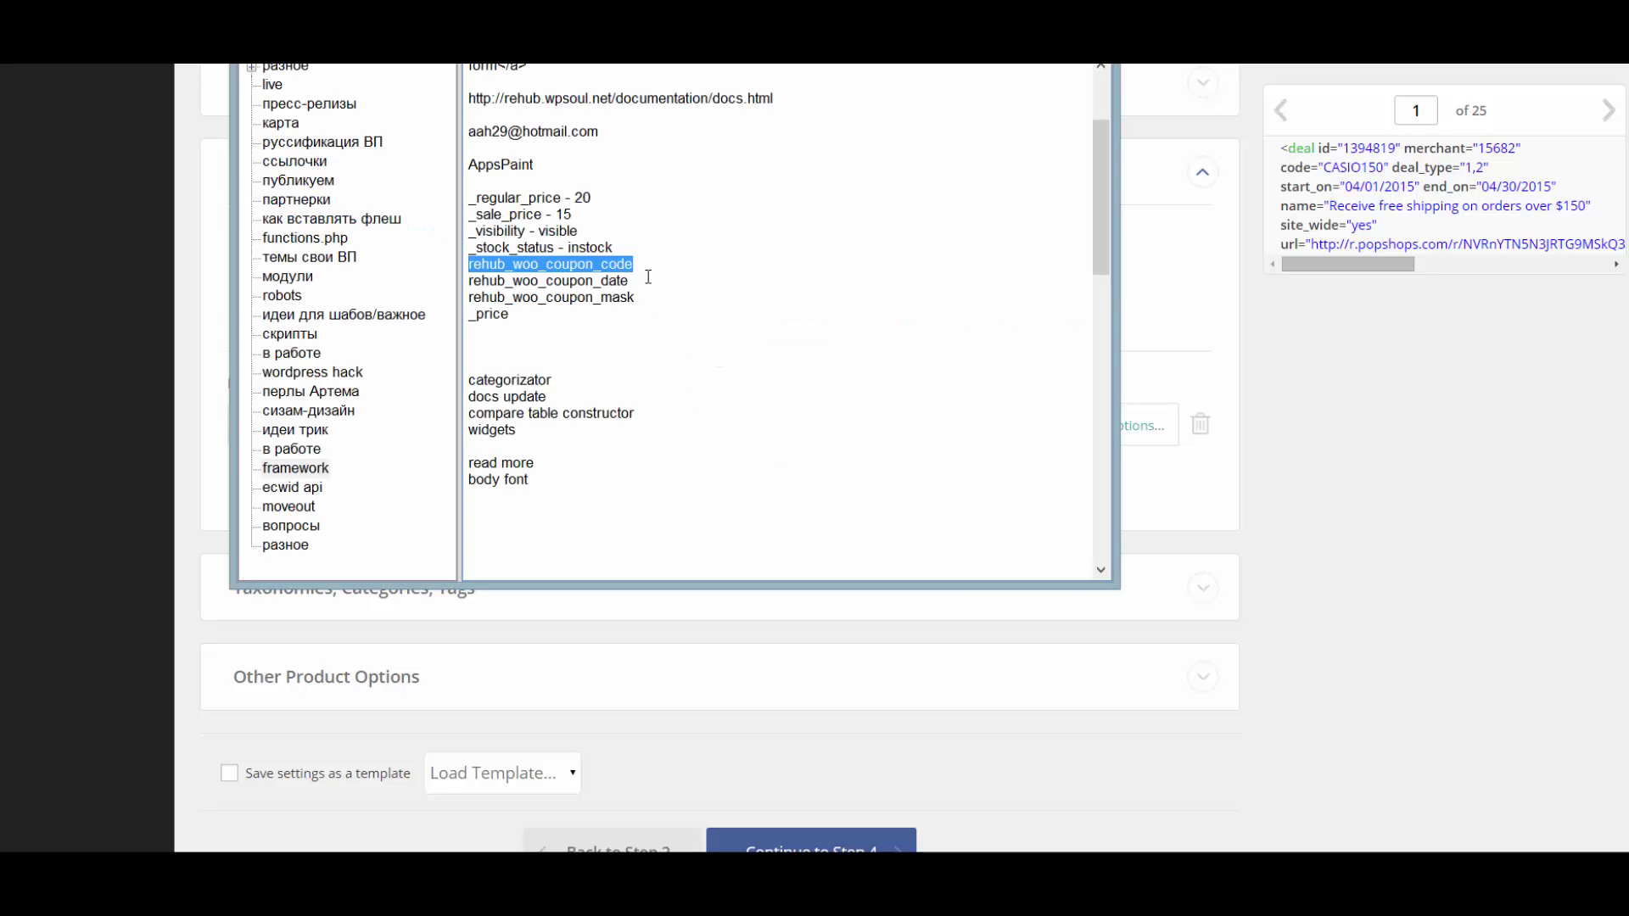
click(1218, 367)
click(433, 426)
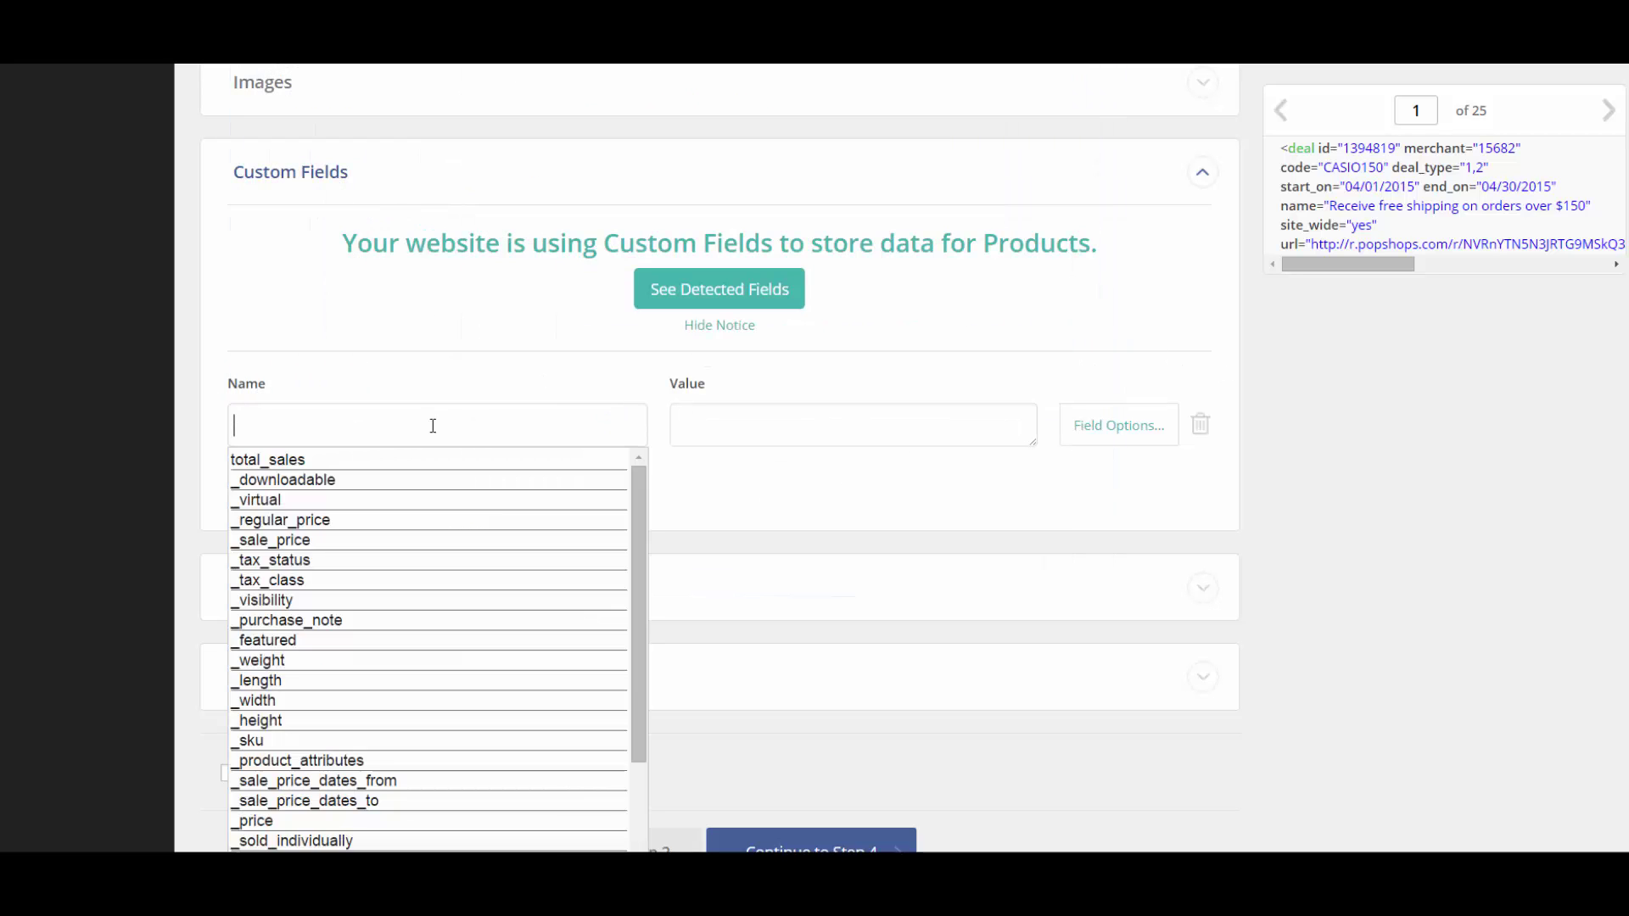
text(rehub_woo_coupon_code)
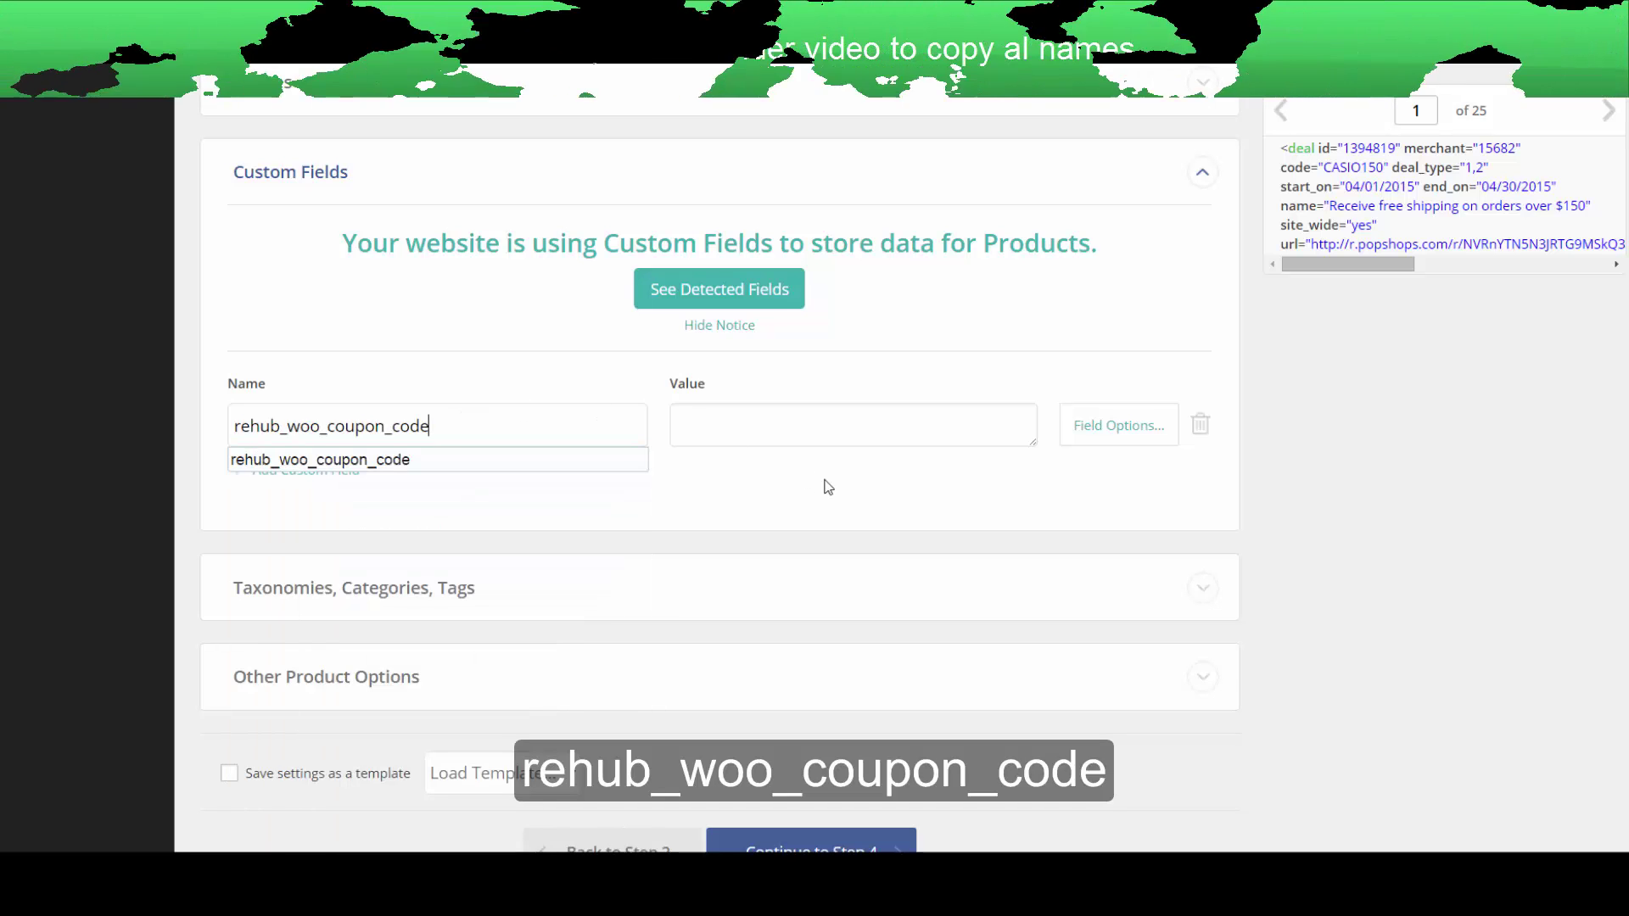
click(830, 487)
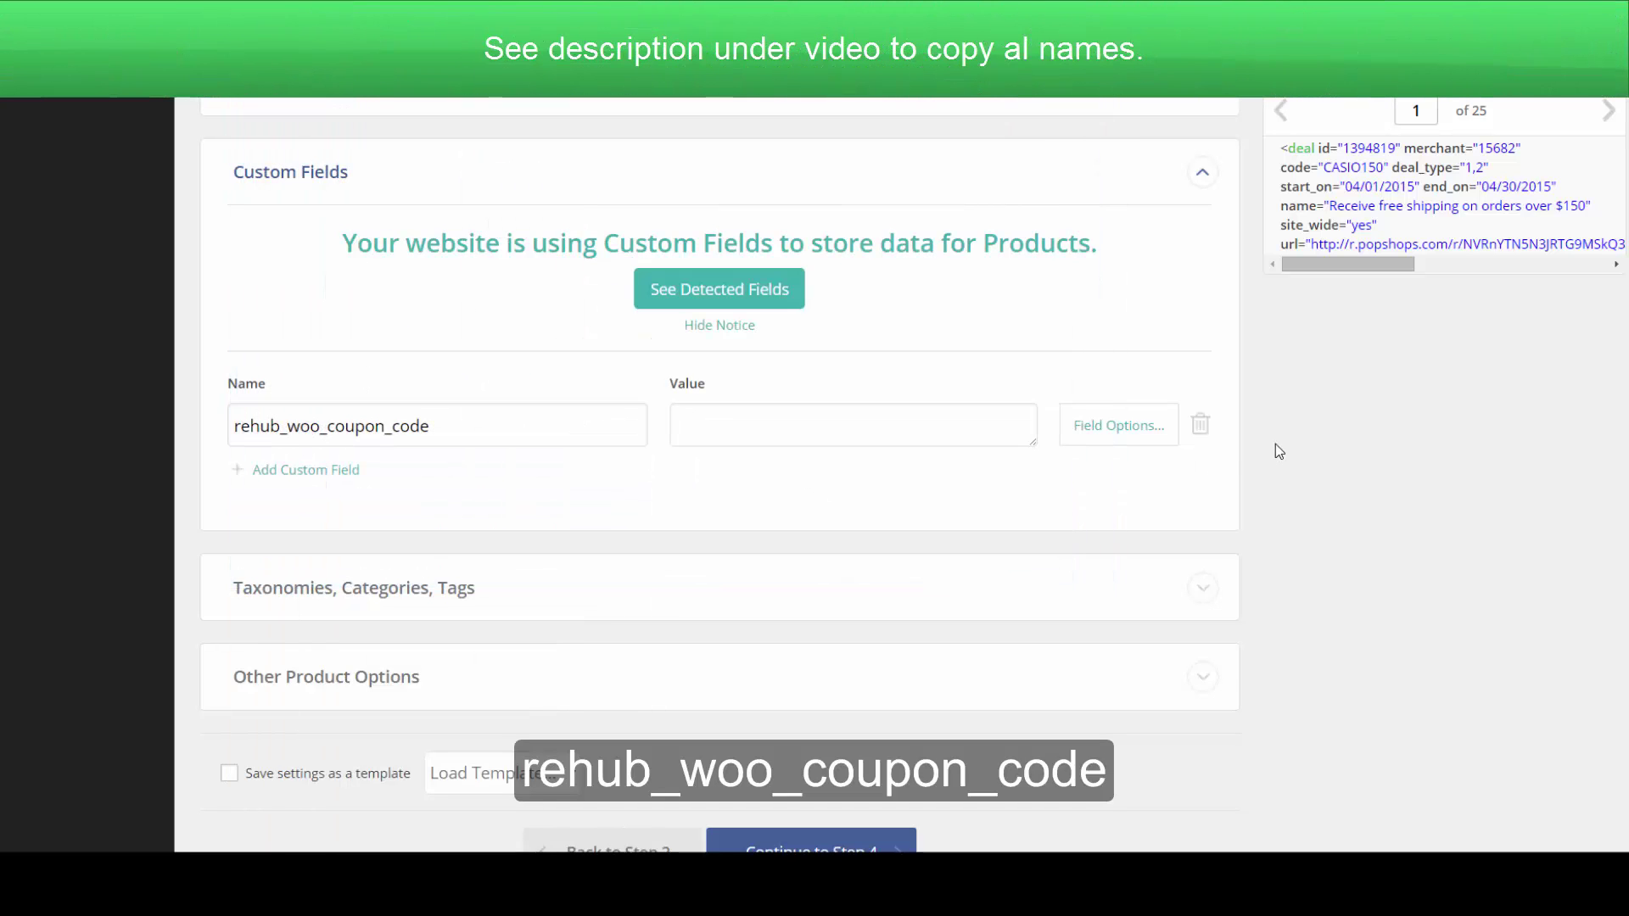
click(945, 418)
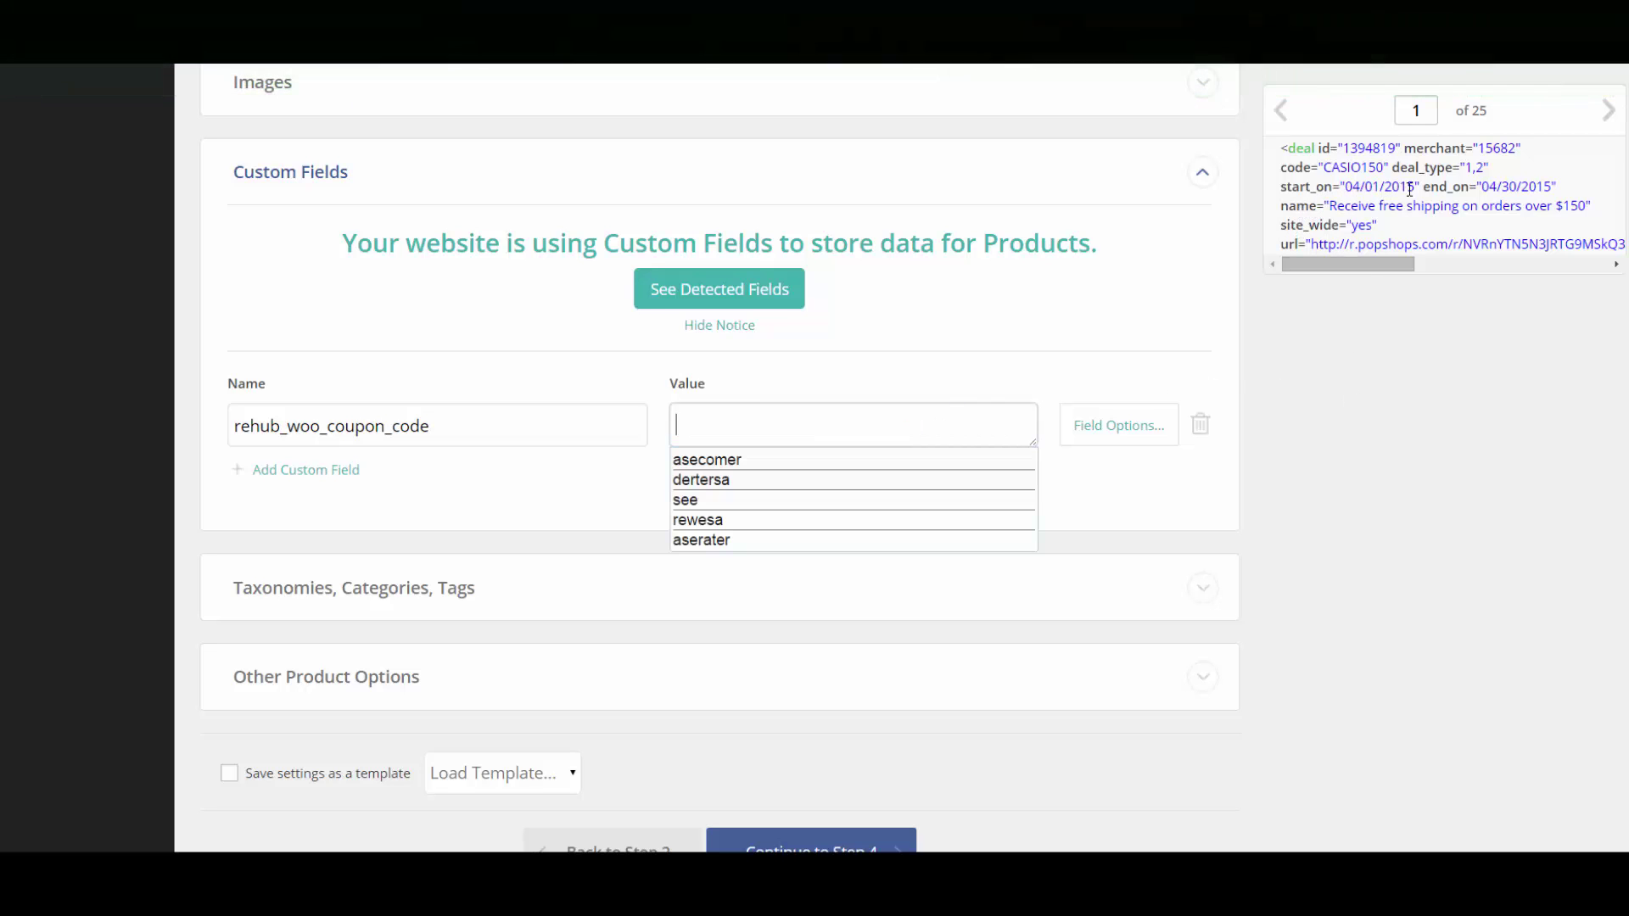
drag(1304, 169, 793, 417)
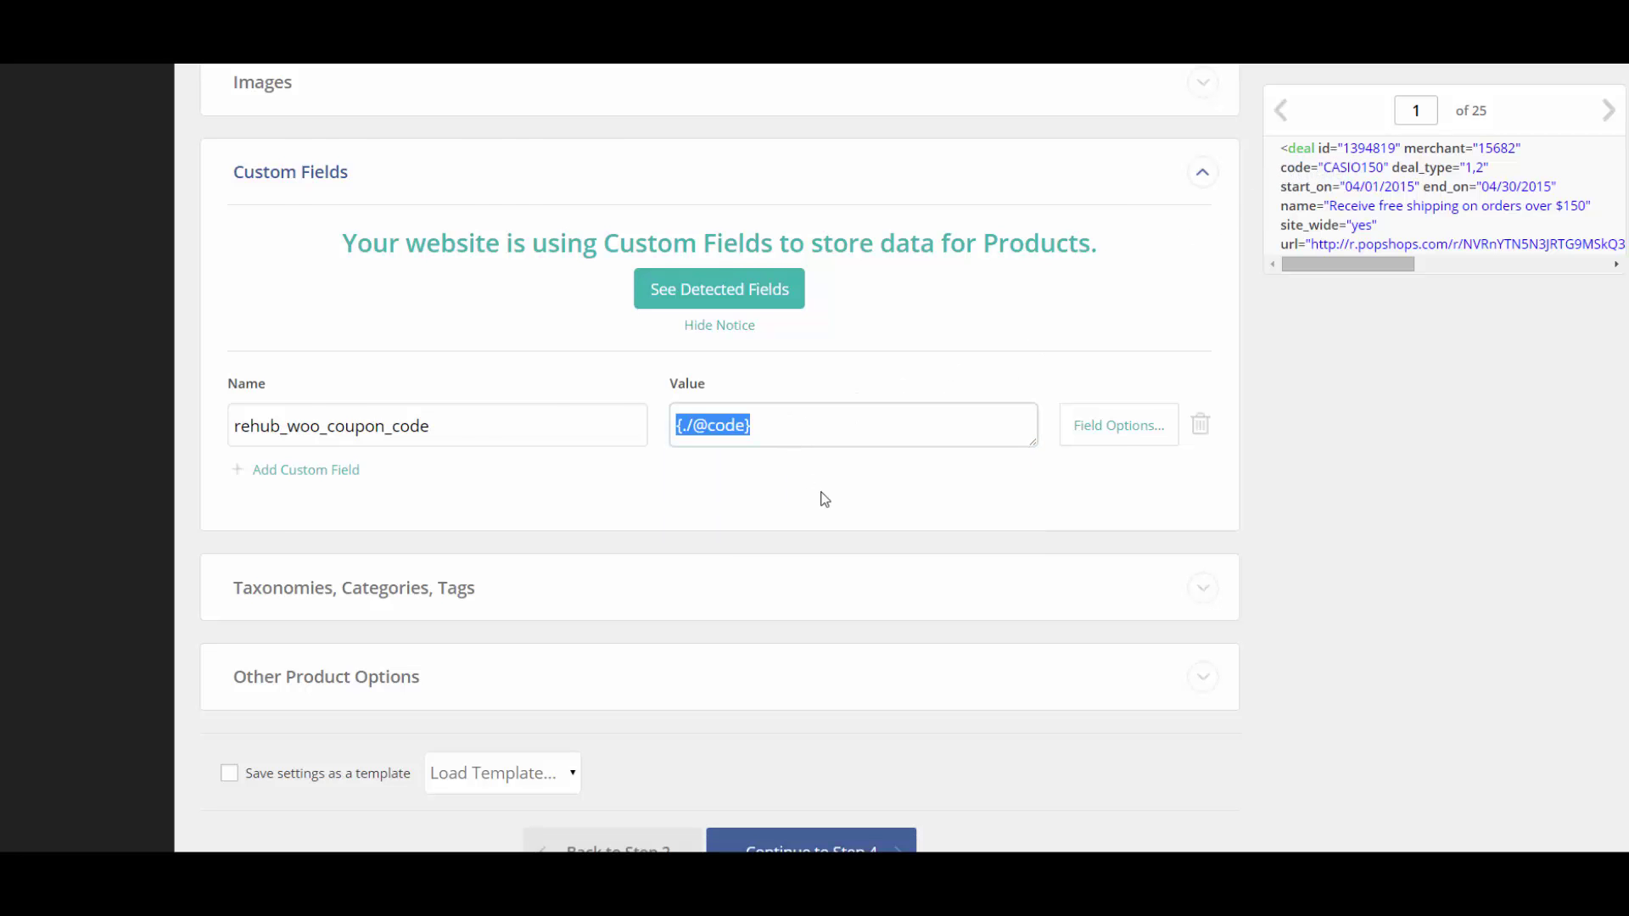
Step: Add a second custom field named rehub_woo_coupon_date, copying the name from the notes
key(alt+Tab)
drag(630, 281, 450, 284)
key(ctrl+c)
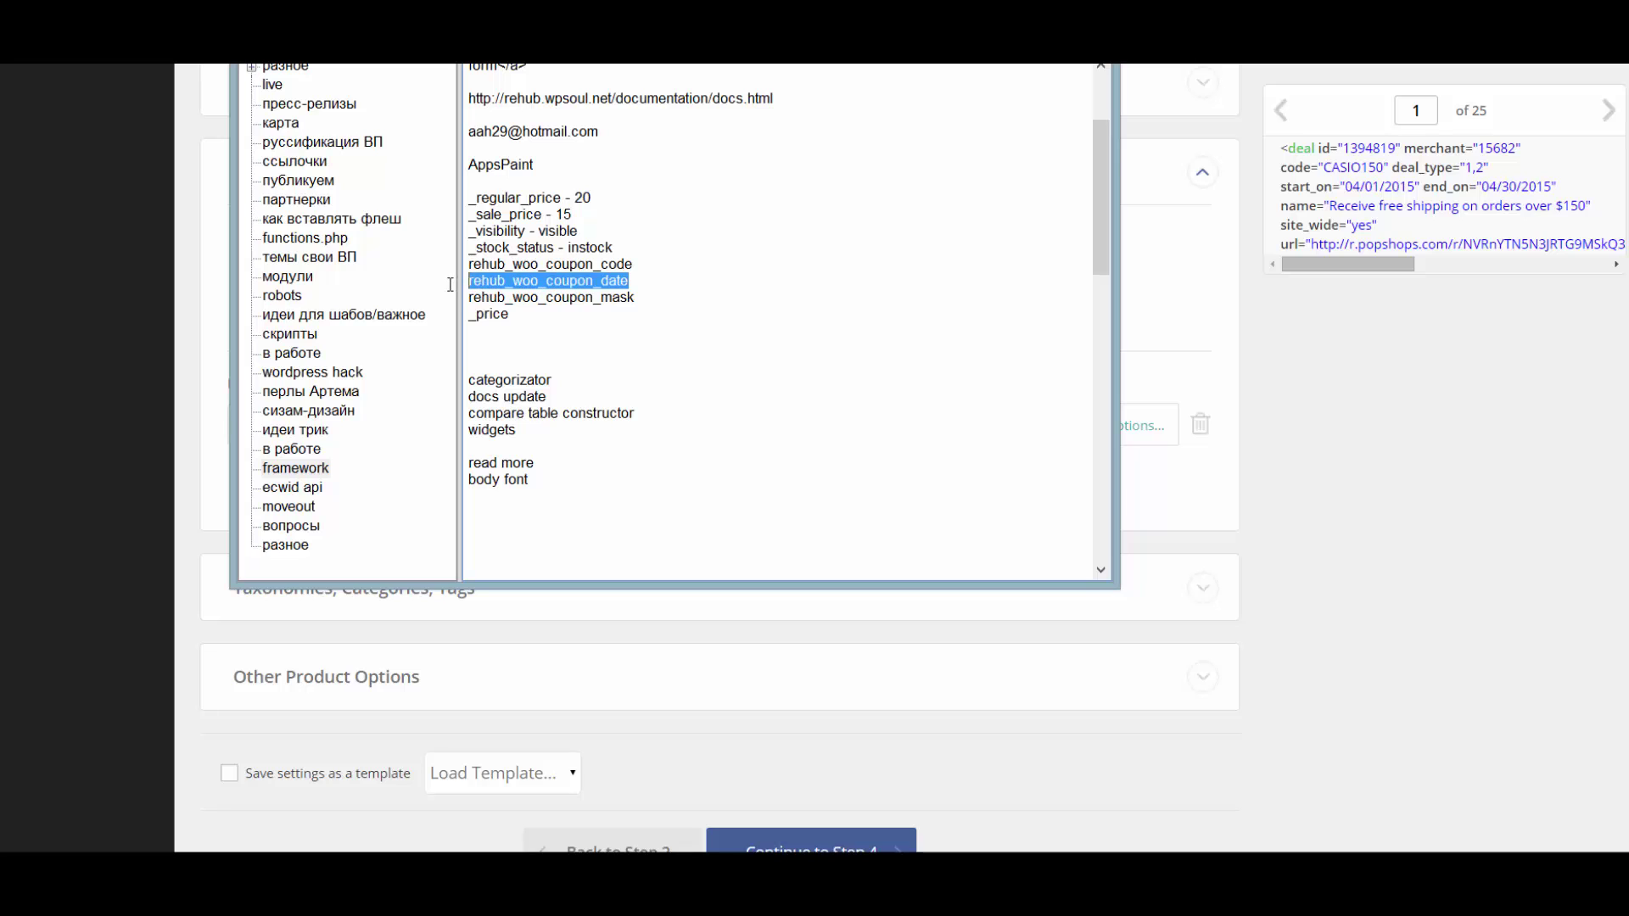
click(1505, 490)
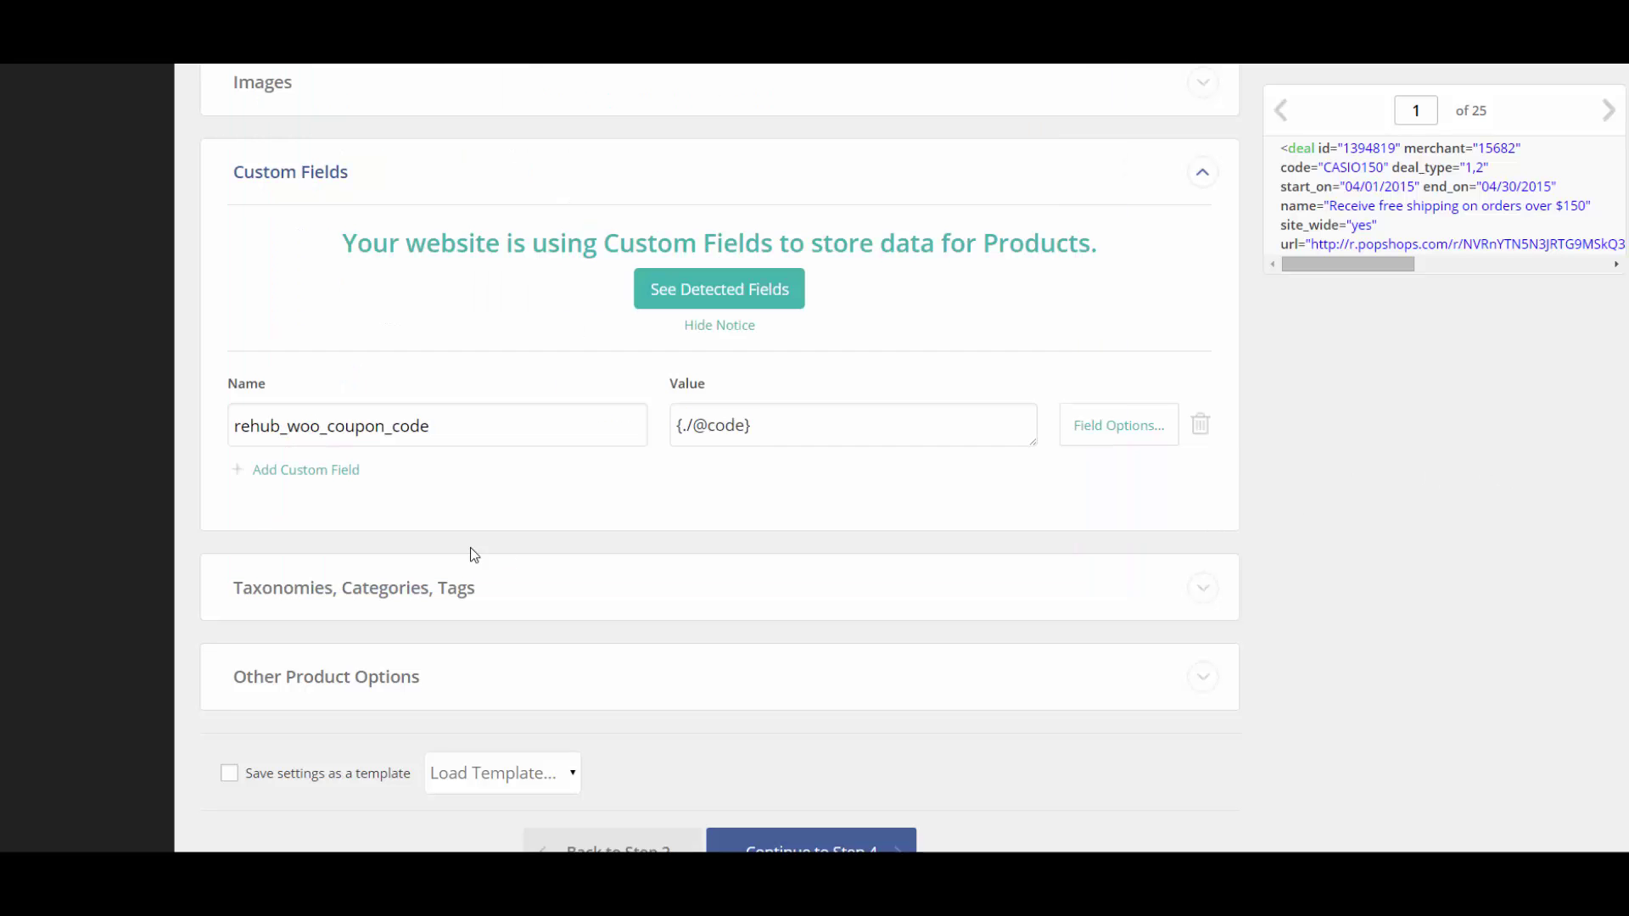
click(345, 475)
click(339, 480)
key(ctrl+v)
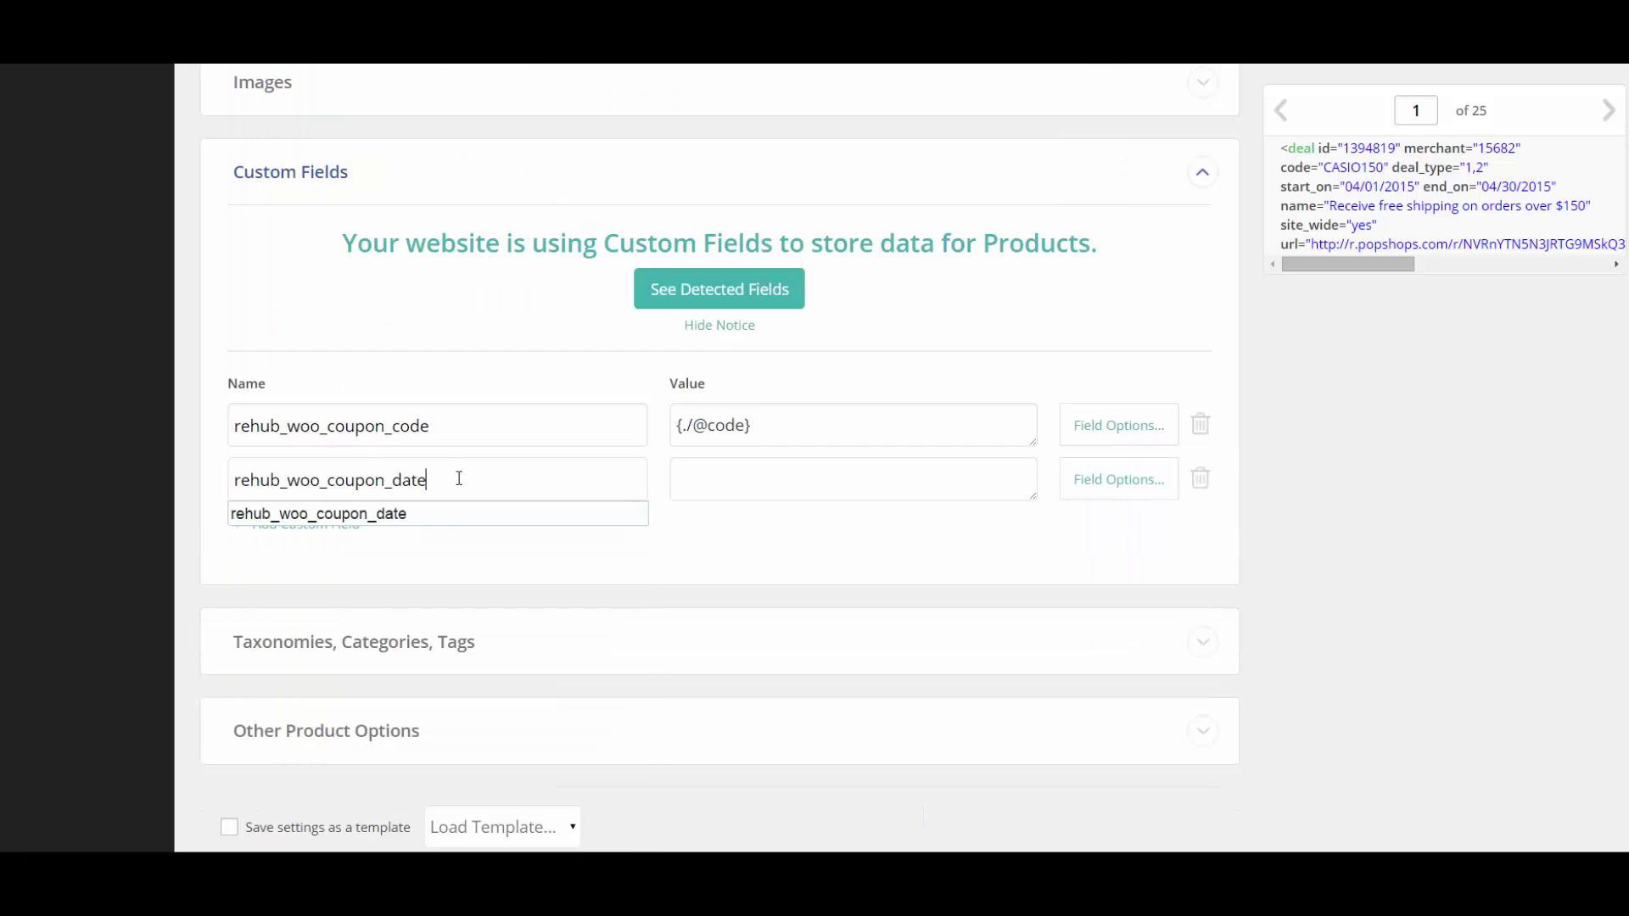
click(1386, 475)
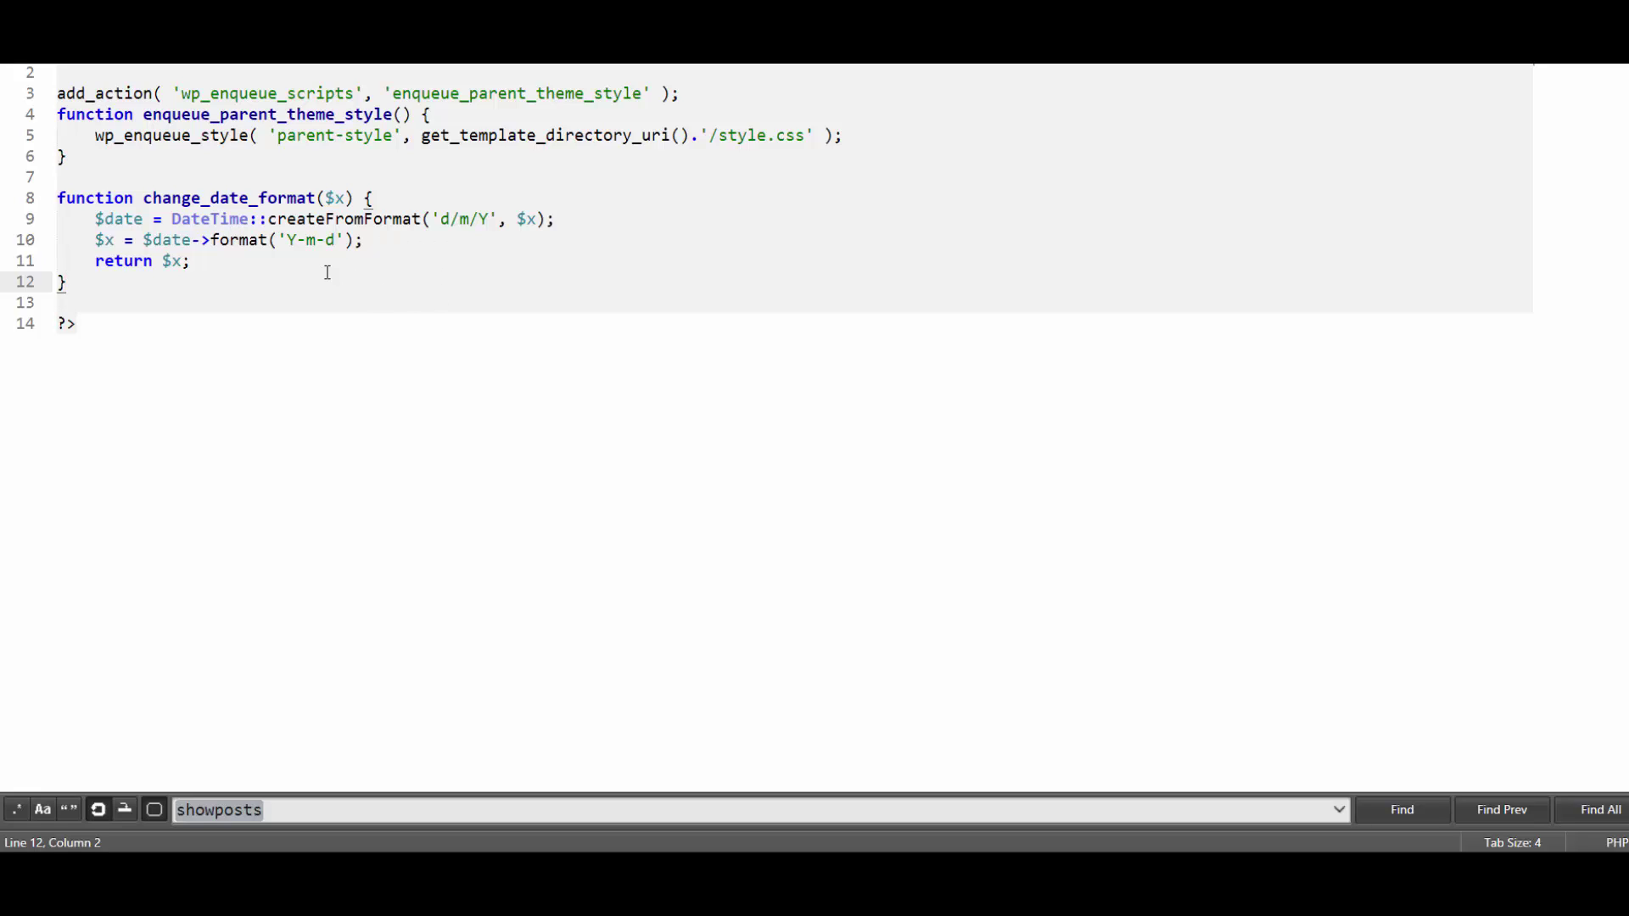
Step: Copy the change_date_format function name from the theme code and enter [change_date_format()] as the value of rehub_woo_coupon_date
drag(318, 203, 147, 200)
key(ctrl+c)
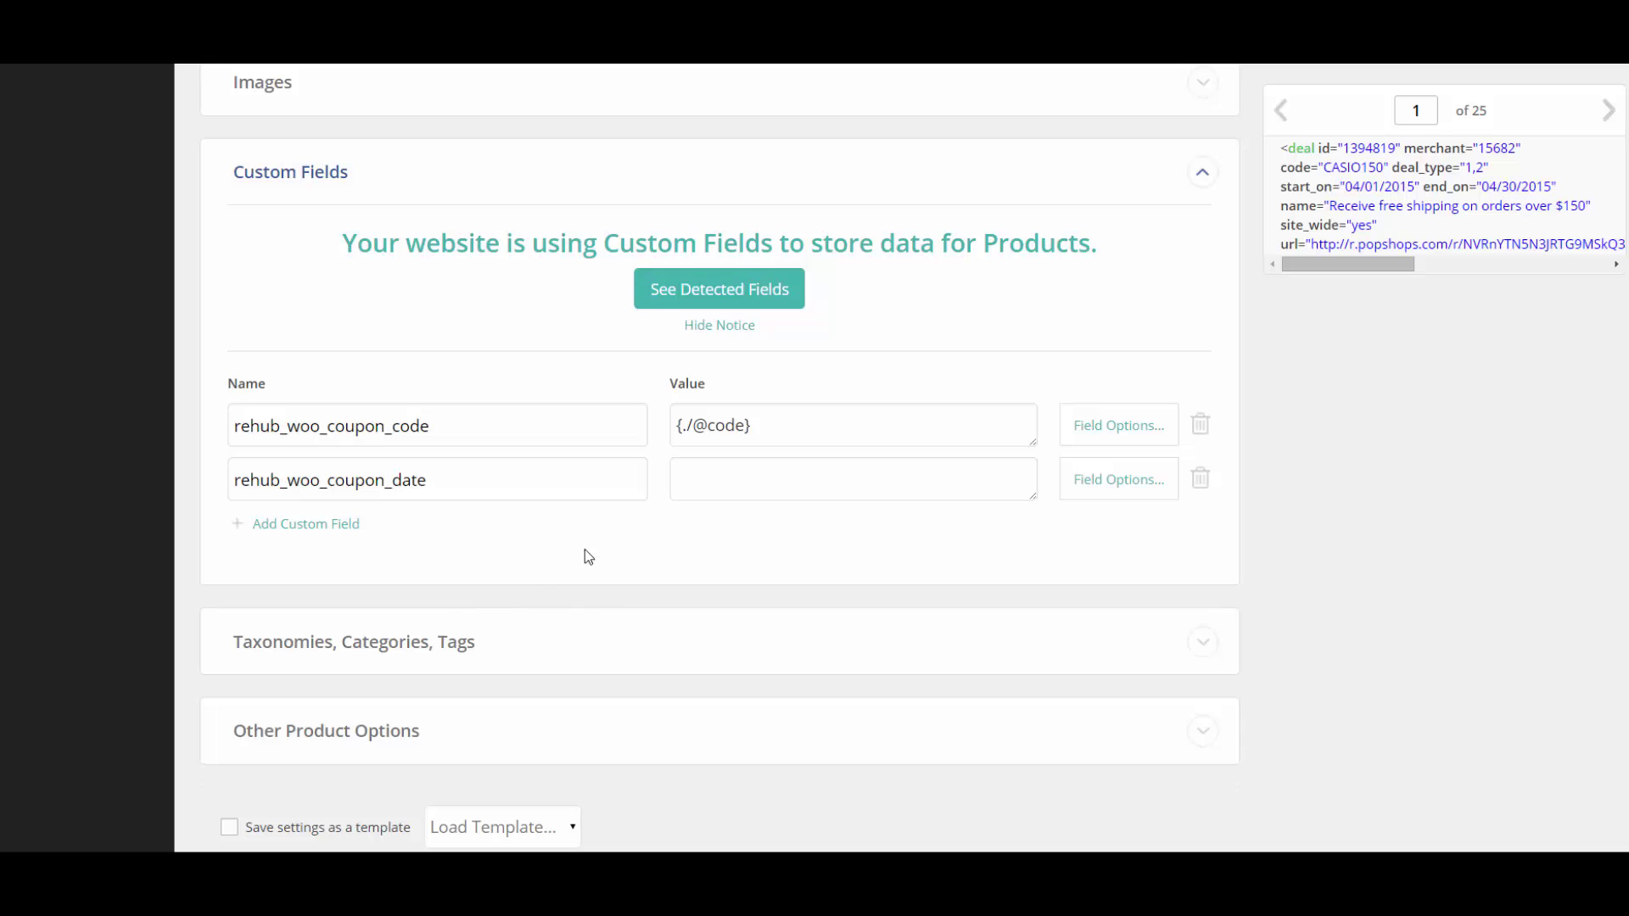
click(721, 477)
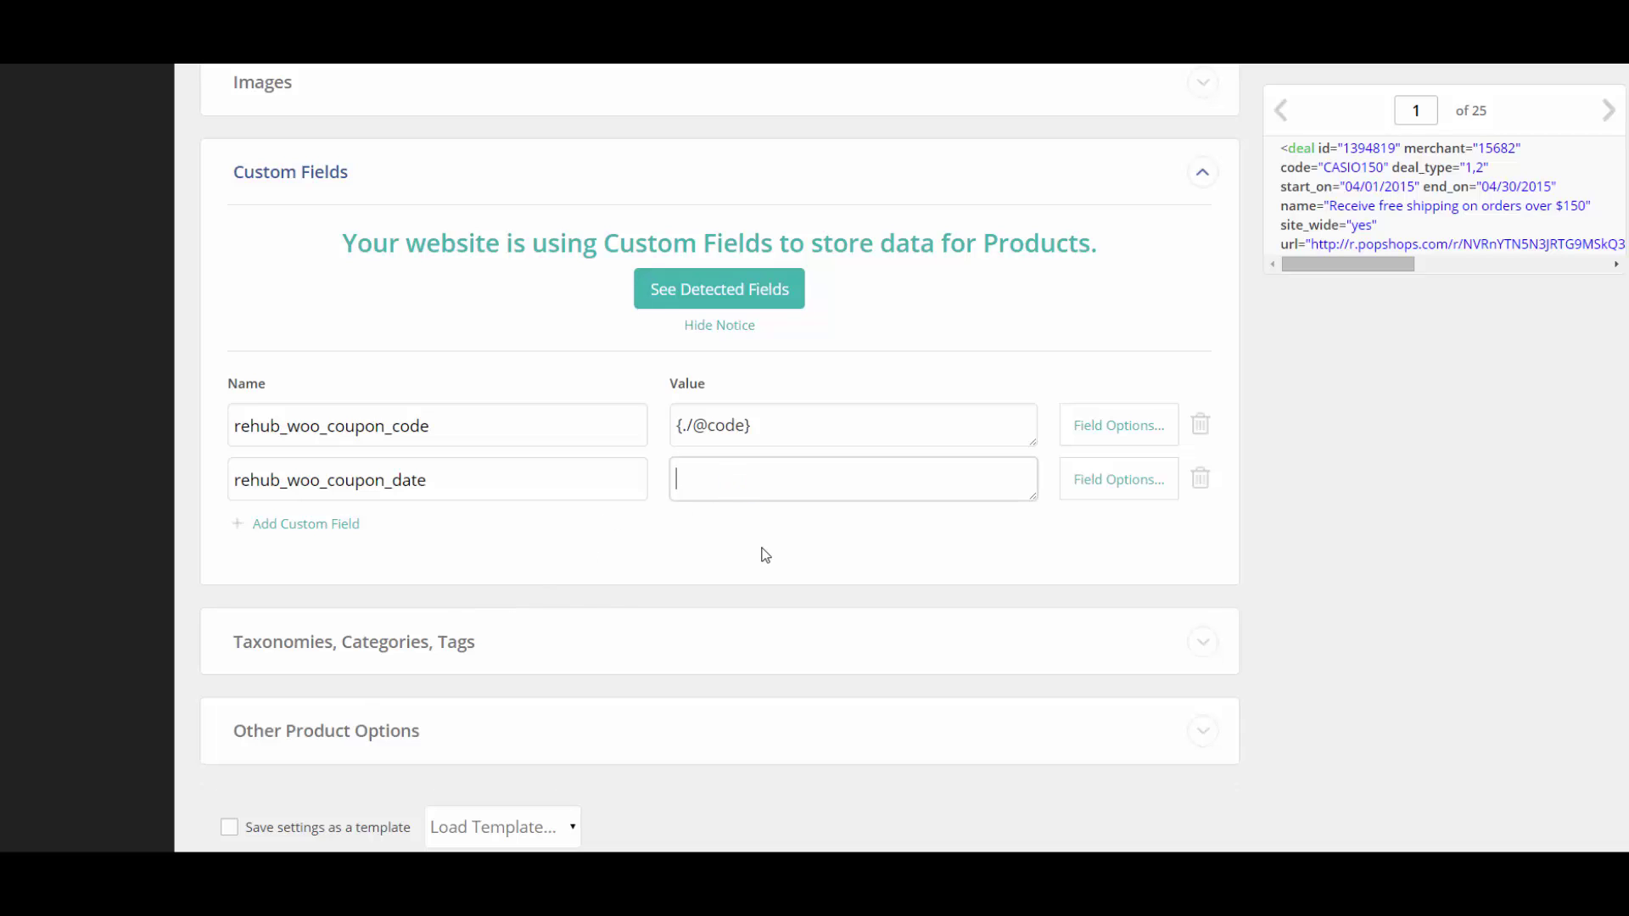
key(ctrl+v)
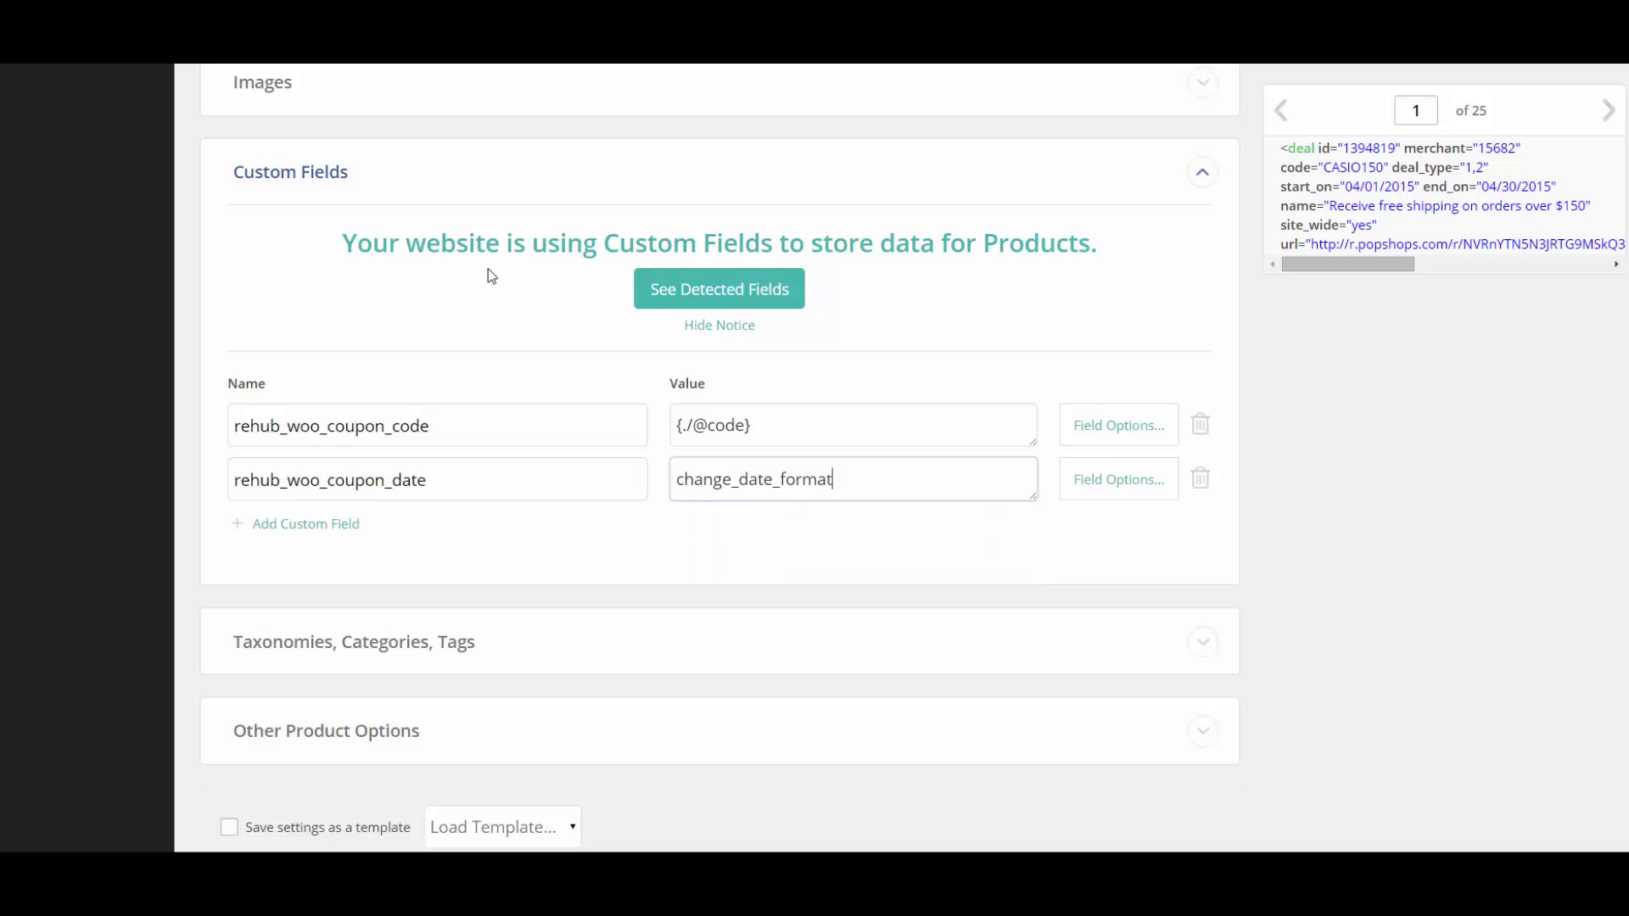
click(679, 479)
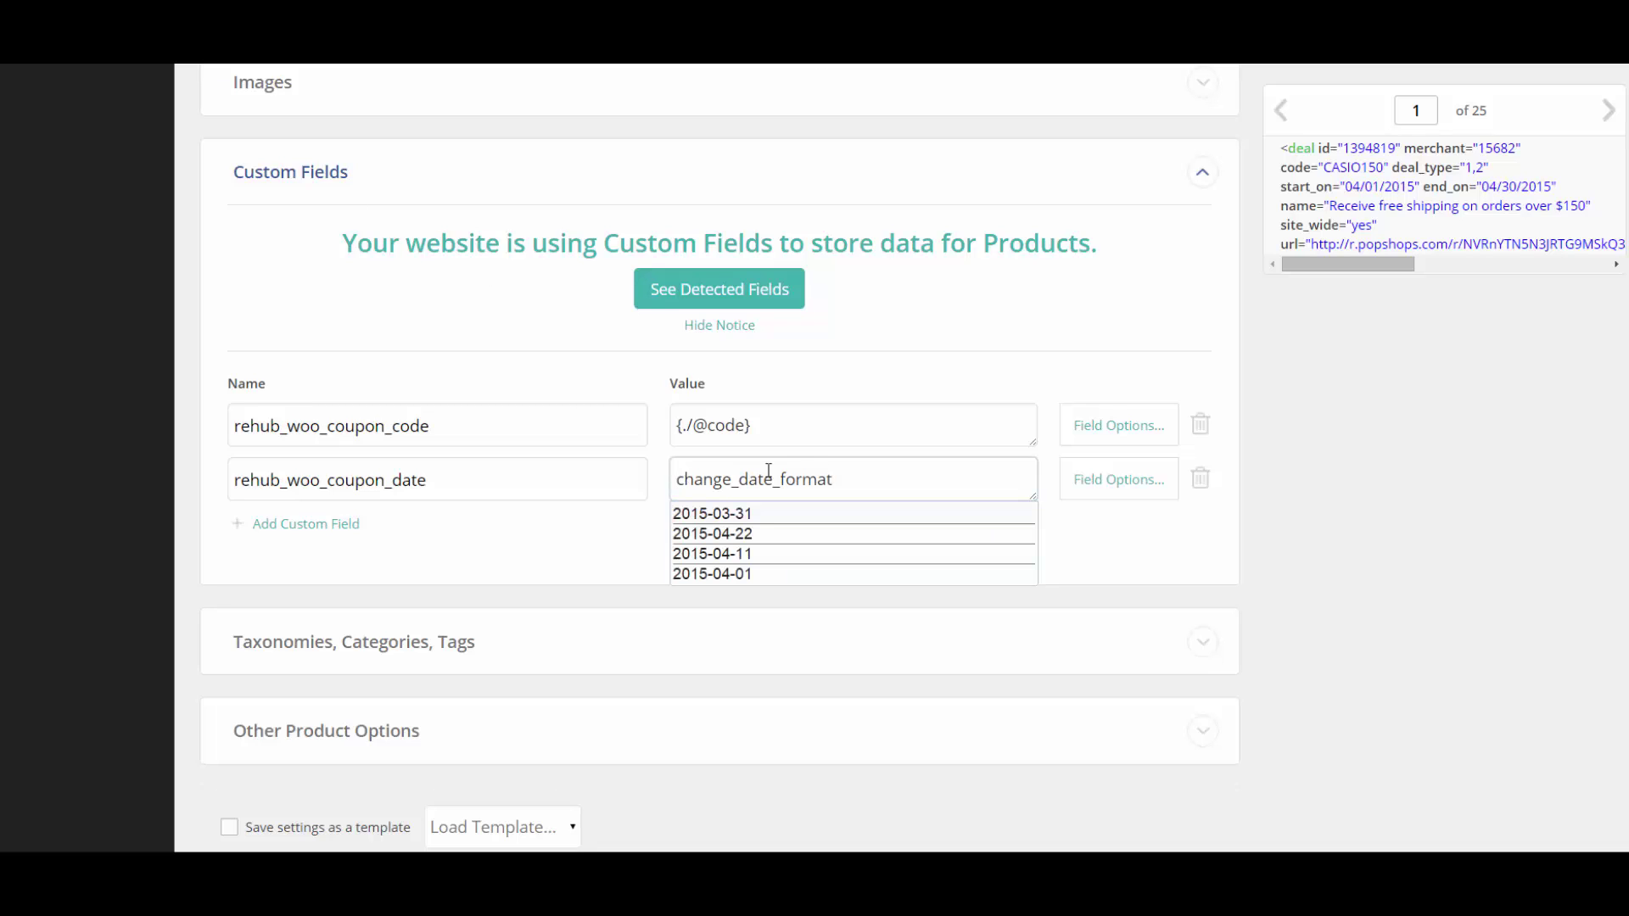
text([)
click(861, 475)
text(])
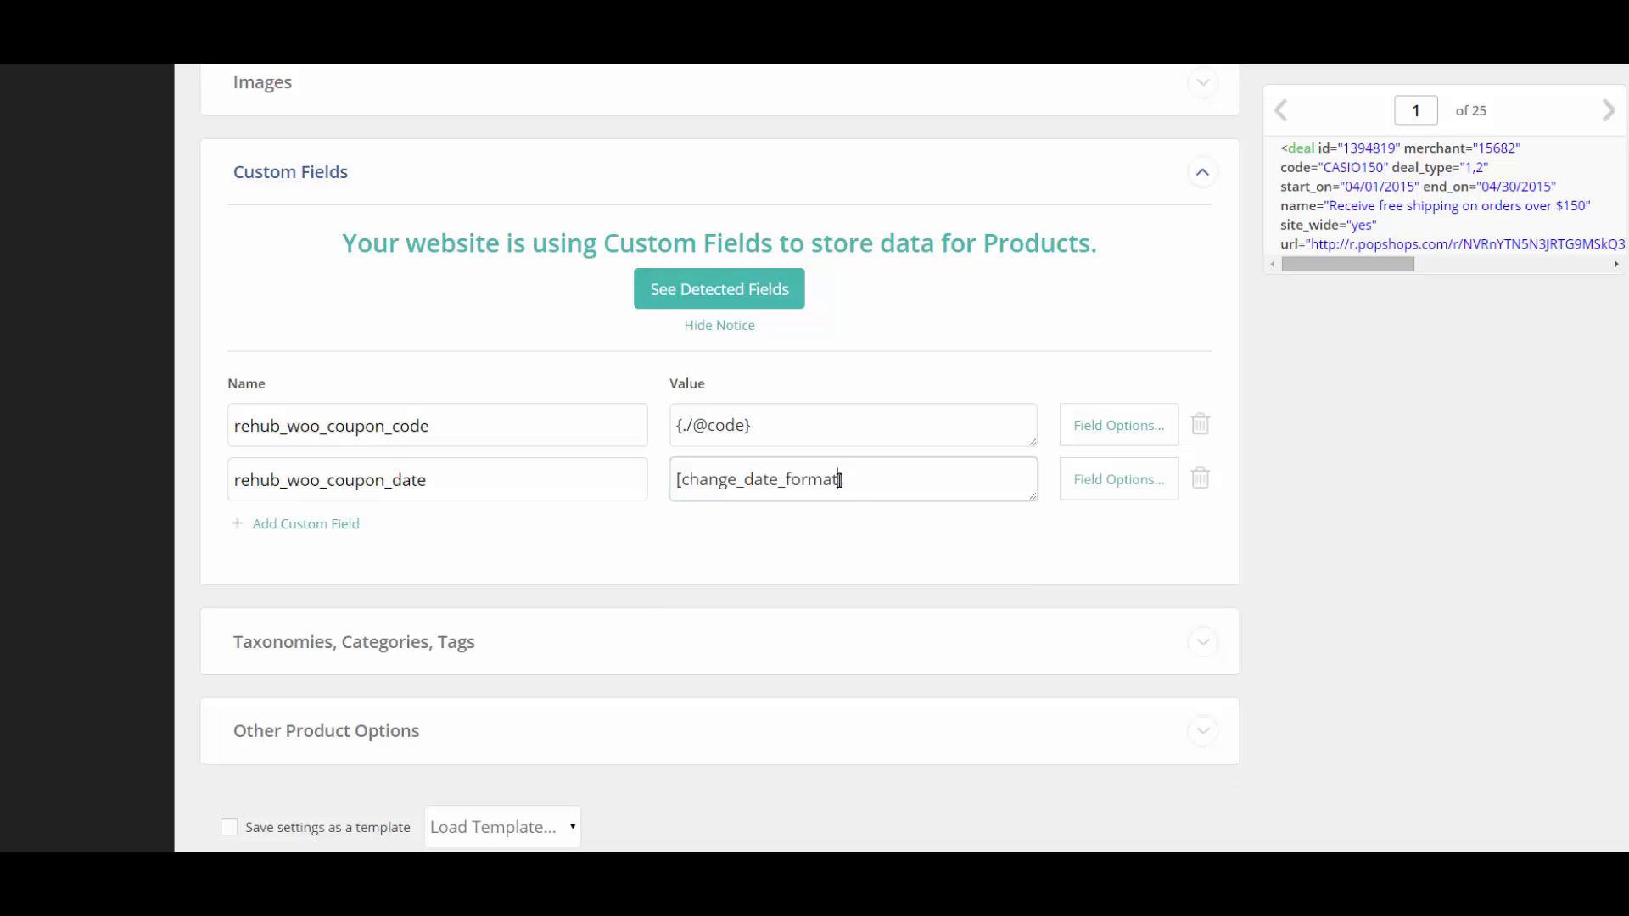
click(855, 496)
key(Left)
text(())
drag(1446, 187, 931, 482)
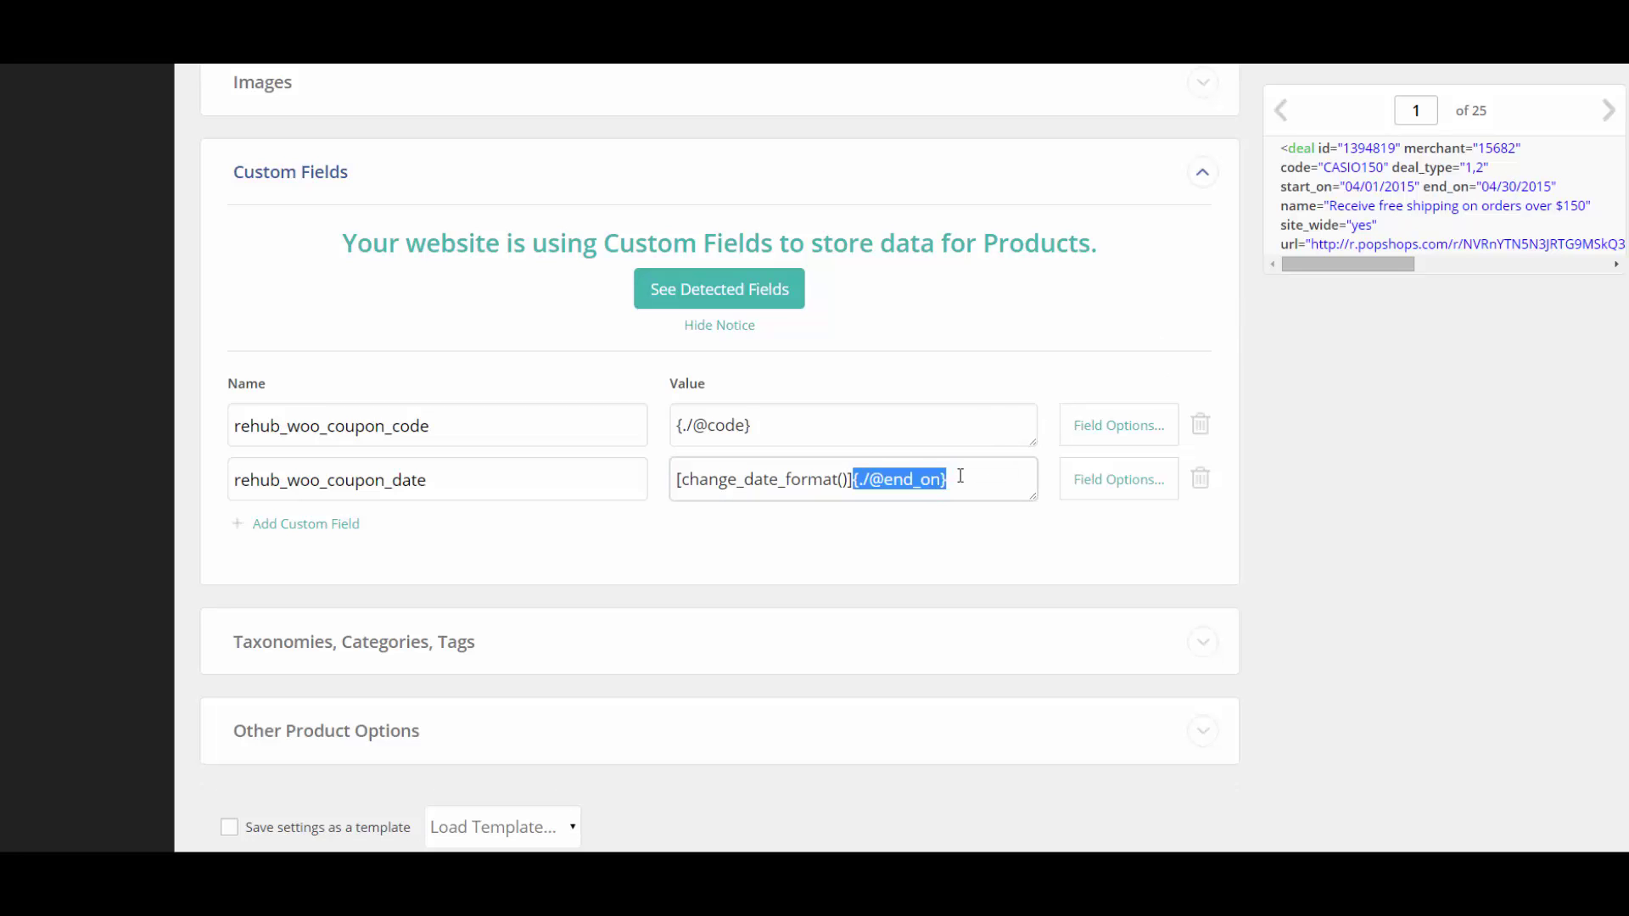
key(ctrl+x)
click(845, 479)
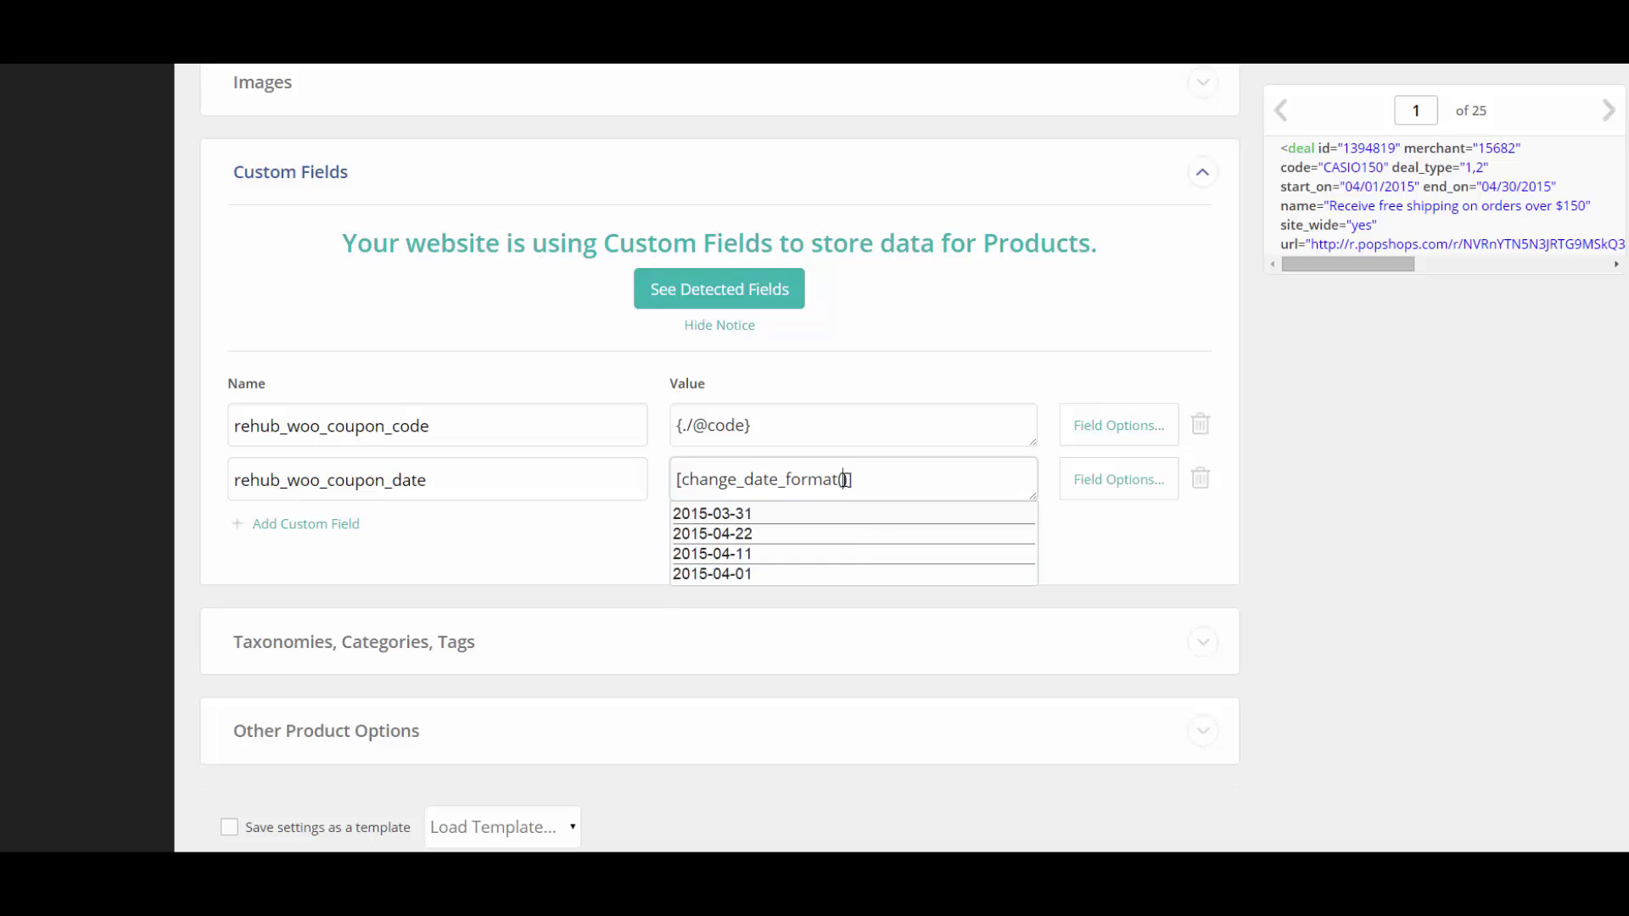
key(ctrl+v)
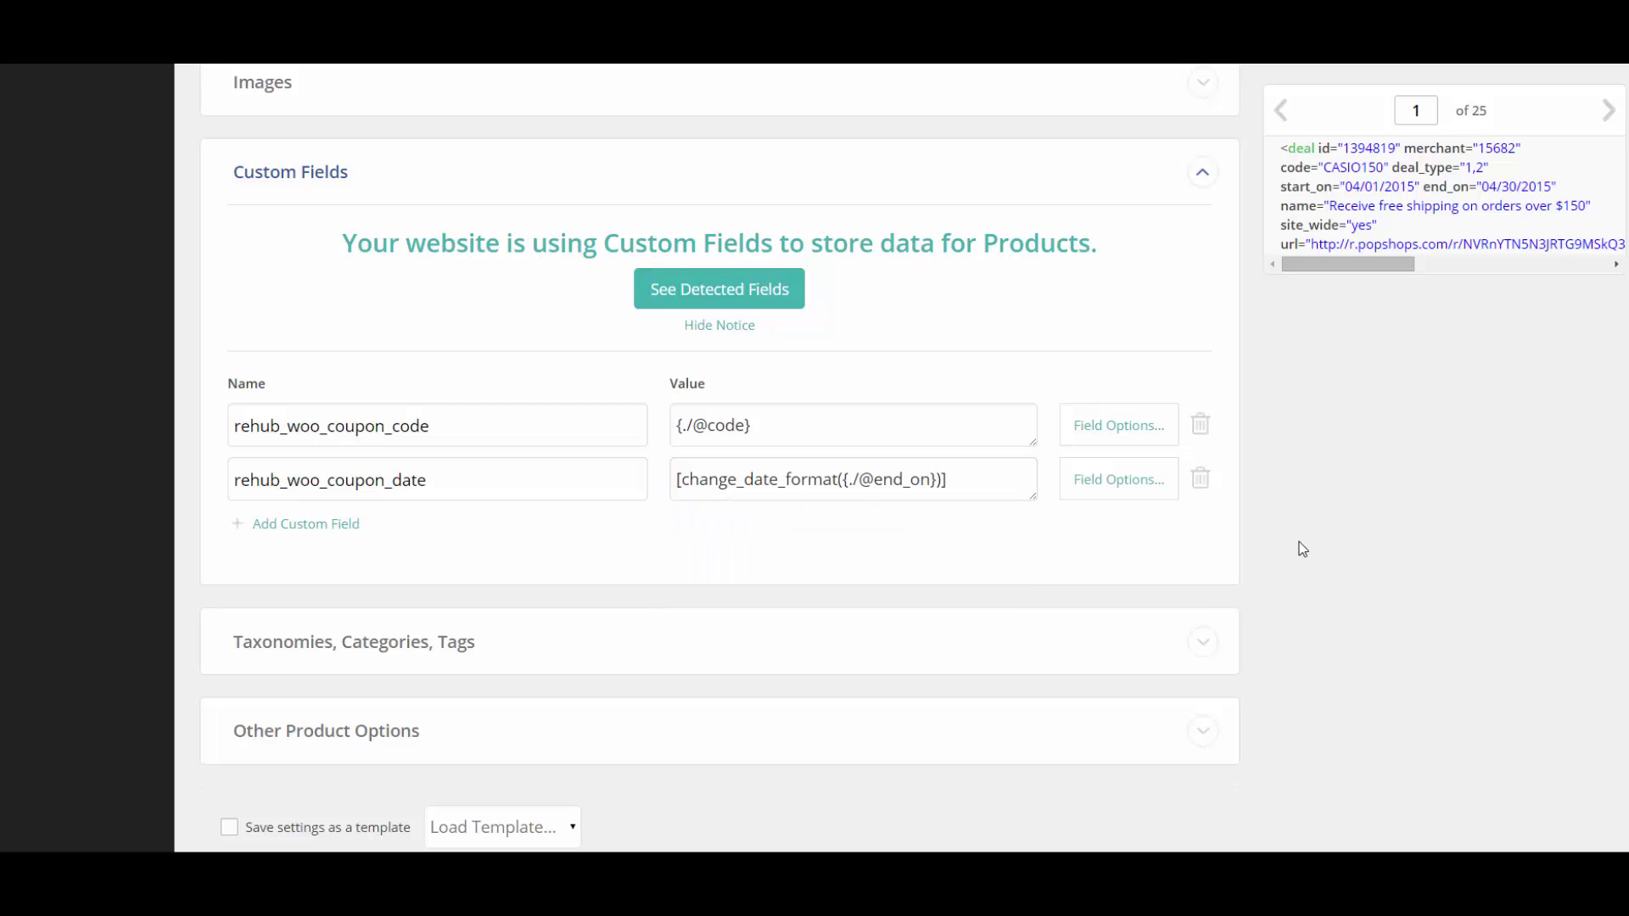
Step: Add a third custom field named rehub_woo_coupon_mask, copied from the notes, with the value on
click(307, 532)
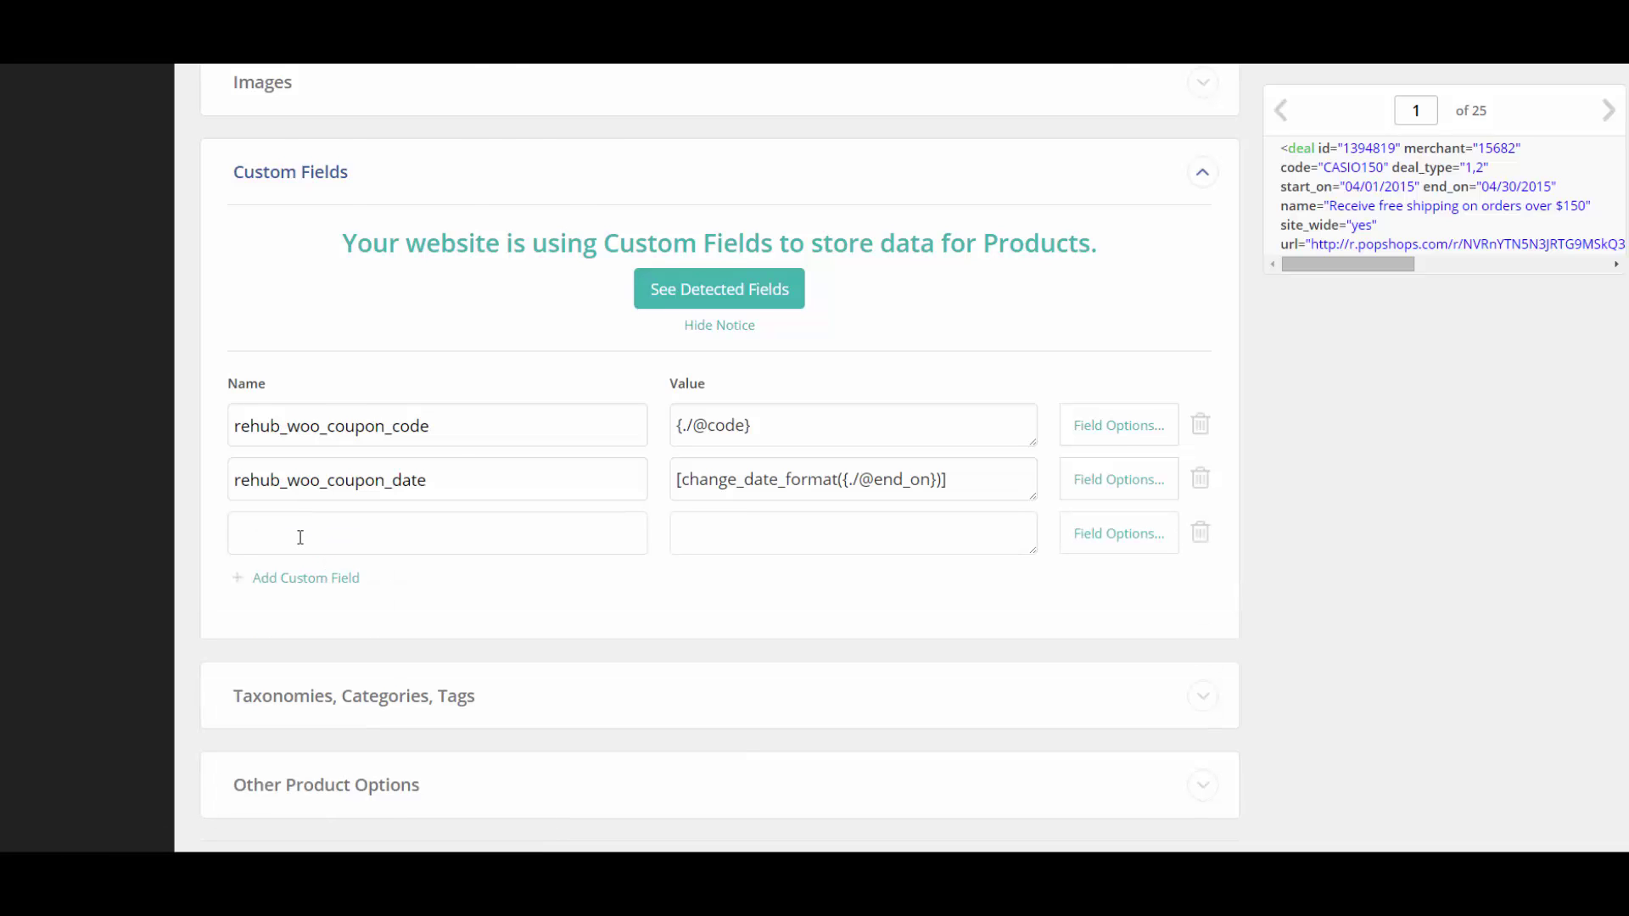
key(alt+Tab)
double_click(642, 297)
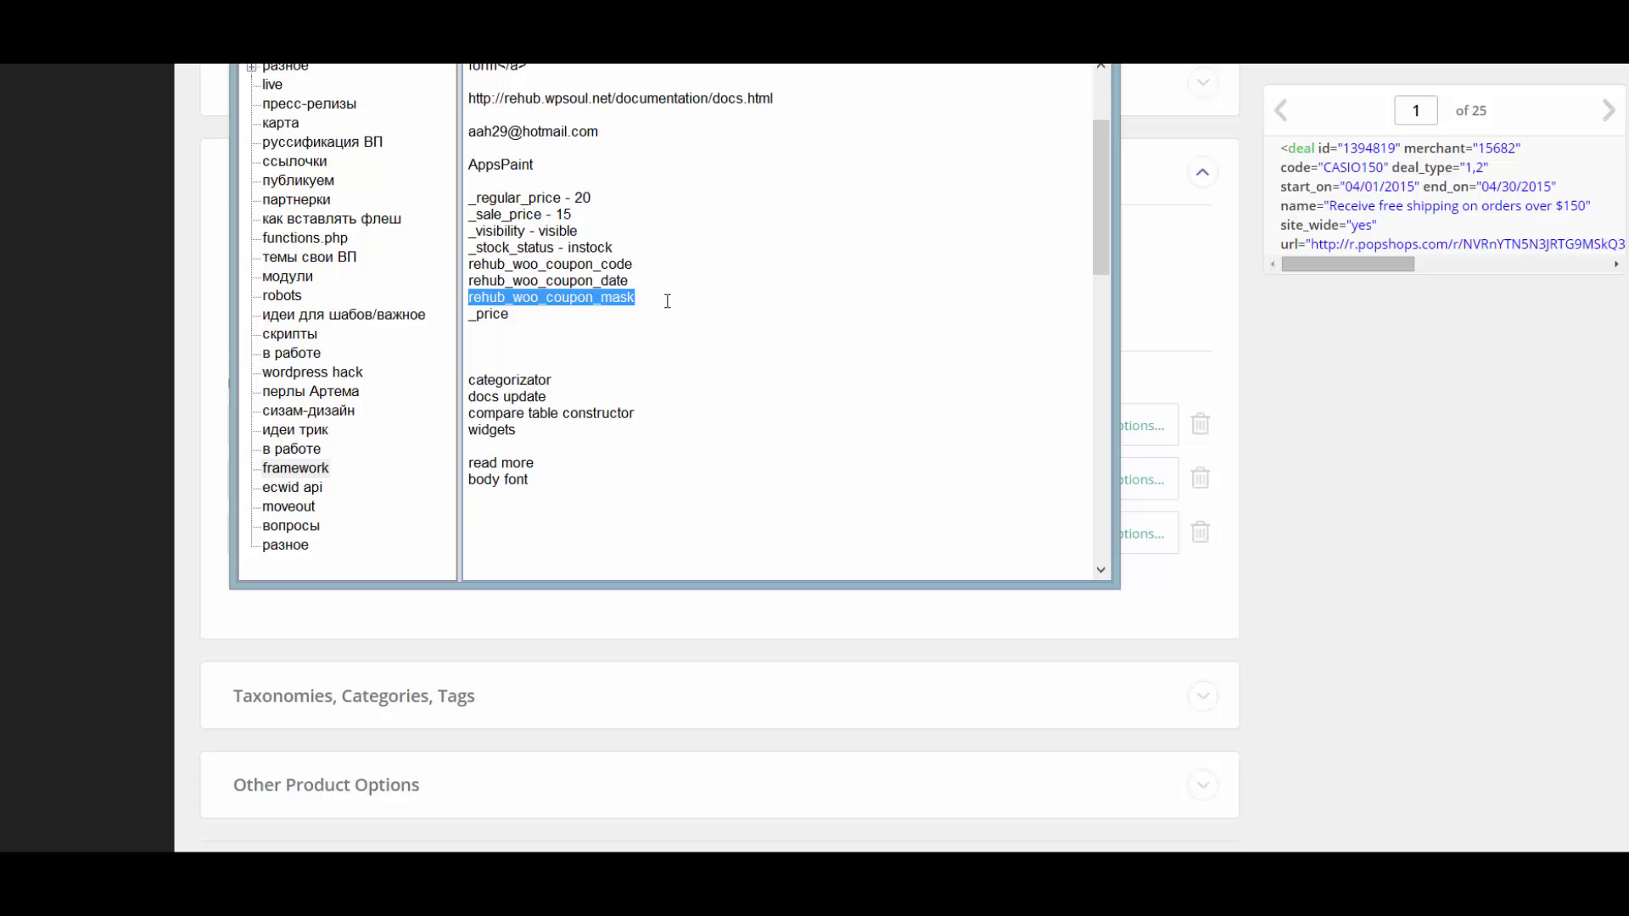
key(alt+Tab)
click(568, 519)
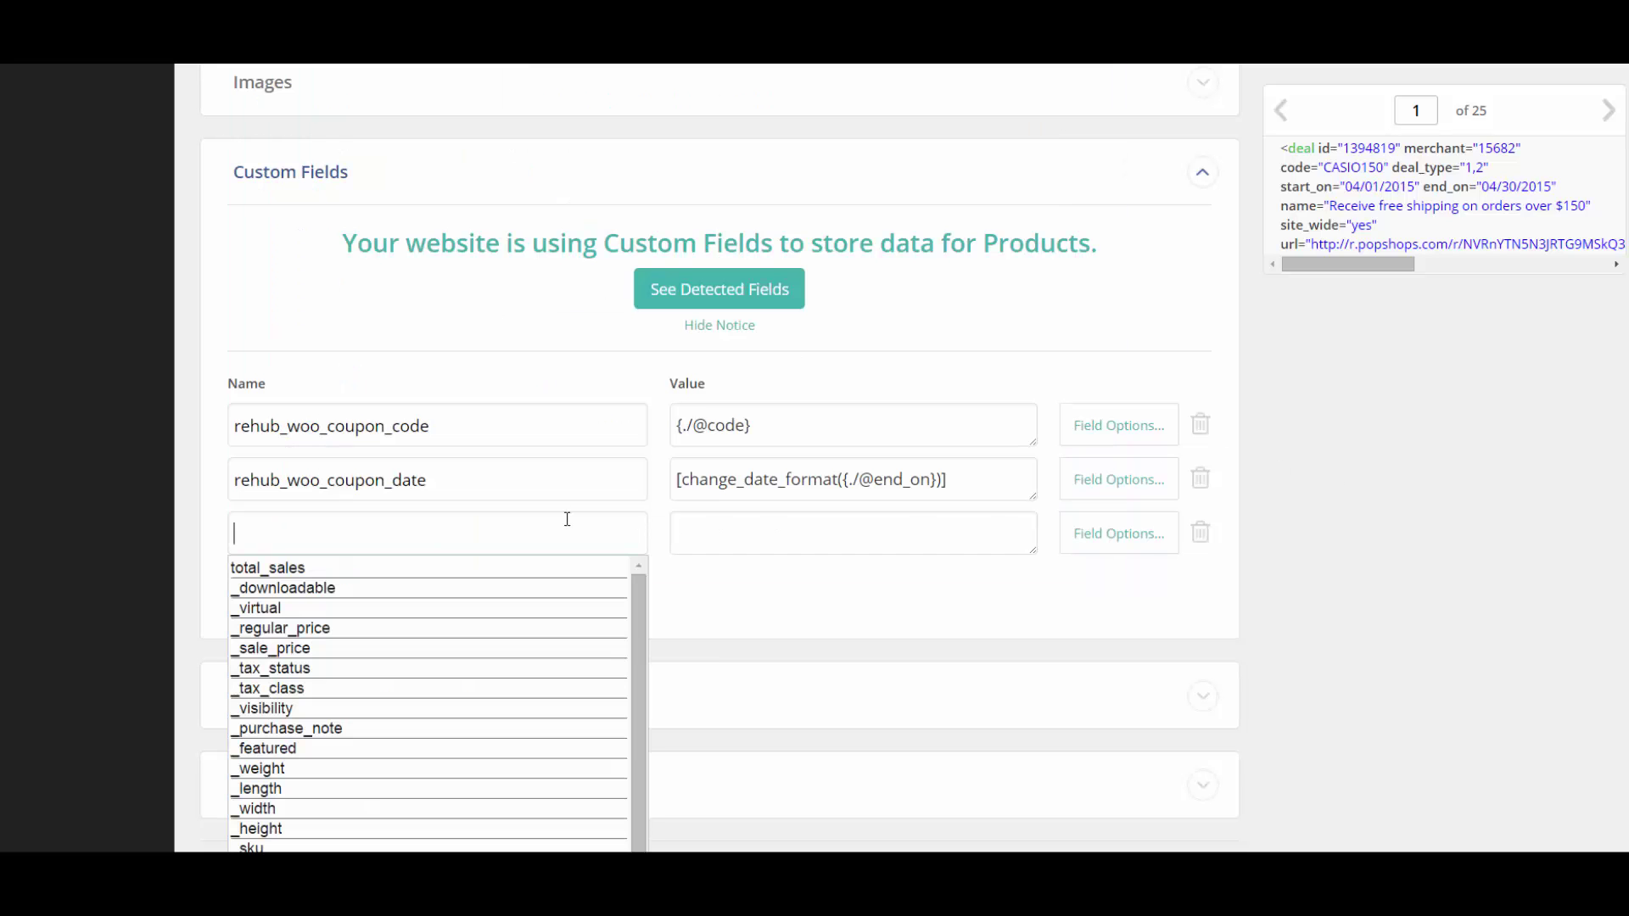
key(ctrl+v)
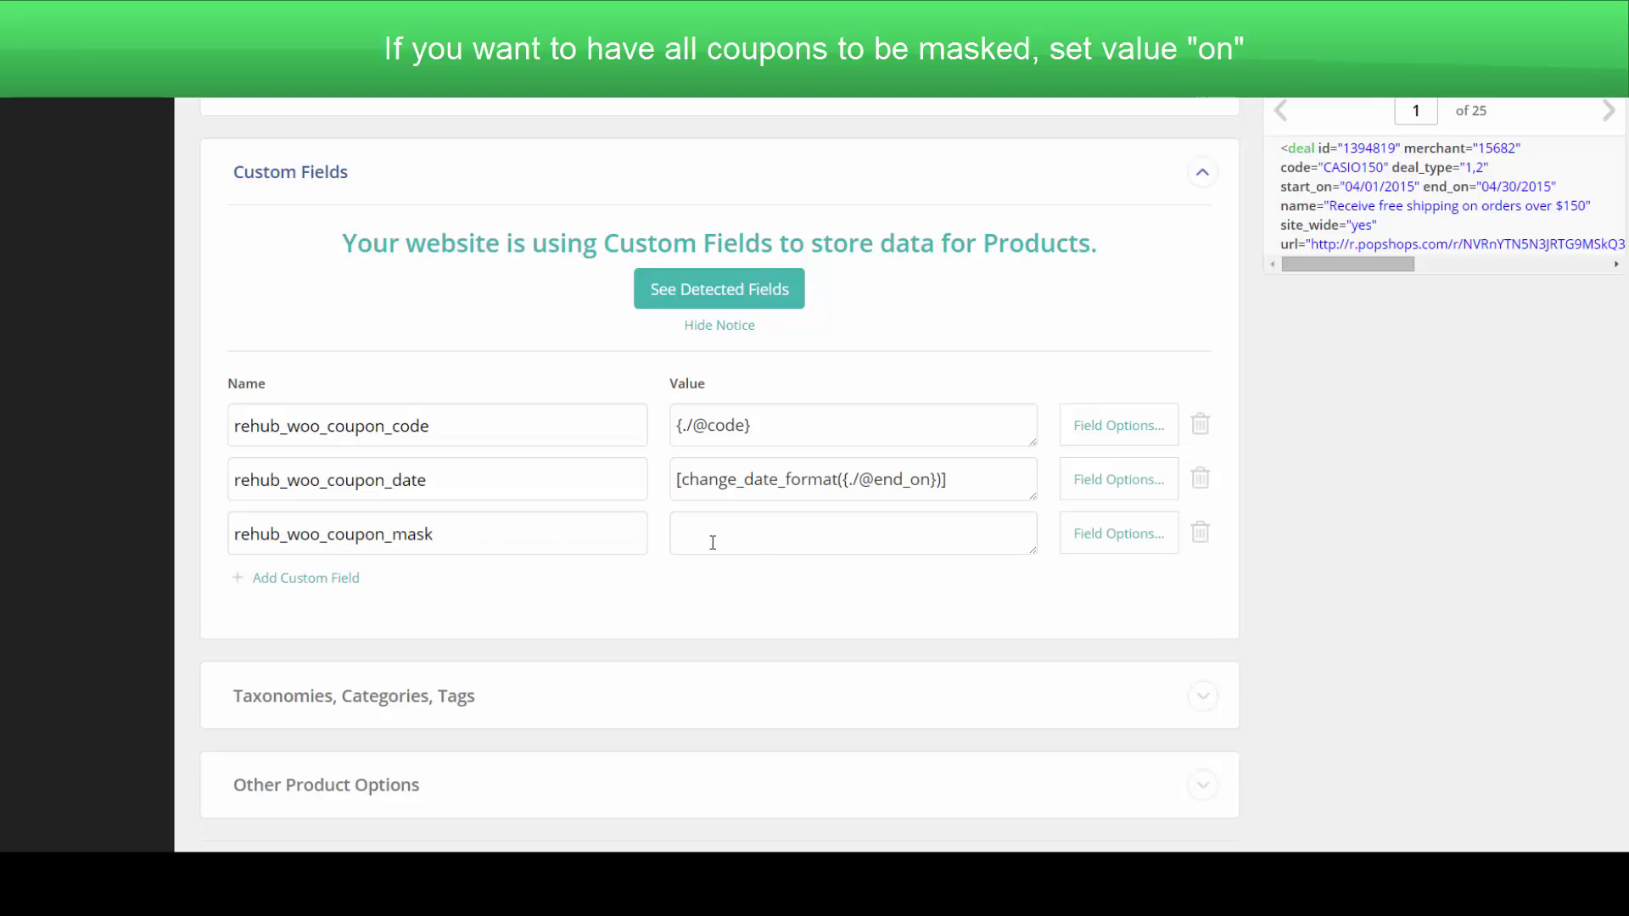
click(755, 540)
text(on)
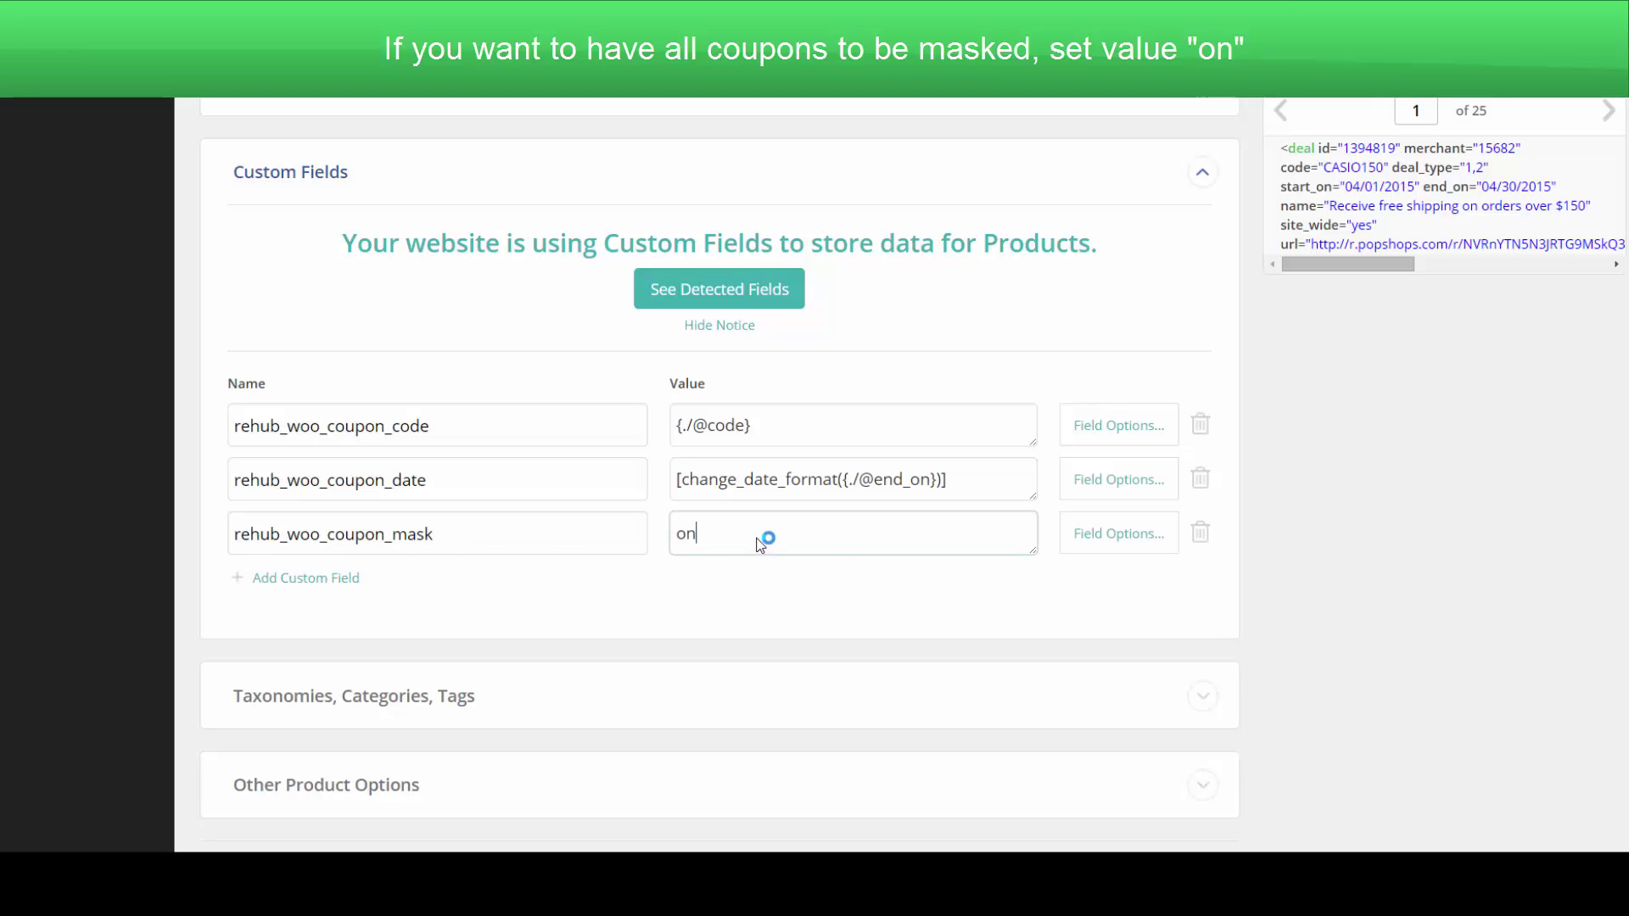
click(1269, 593)
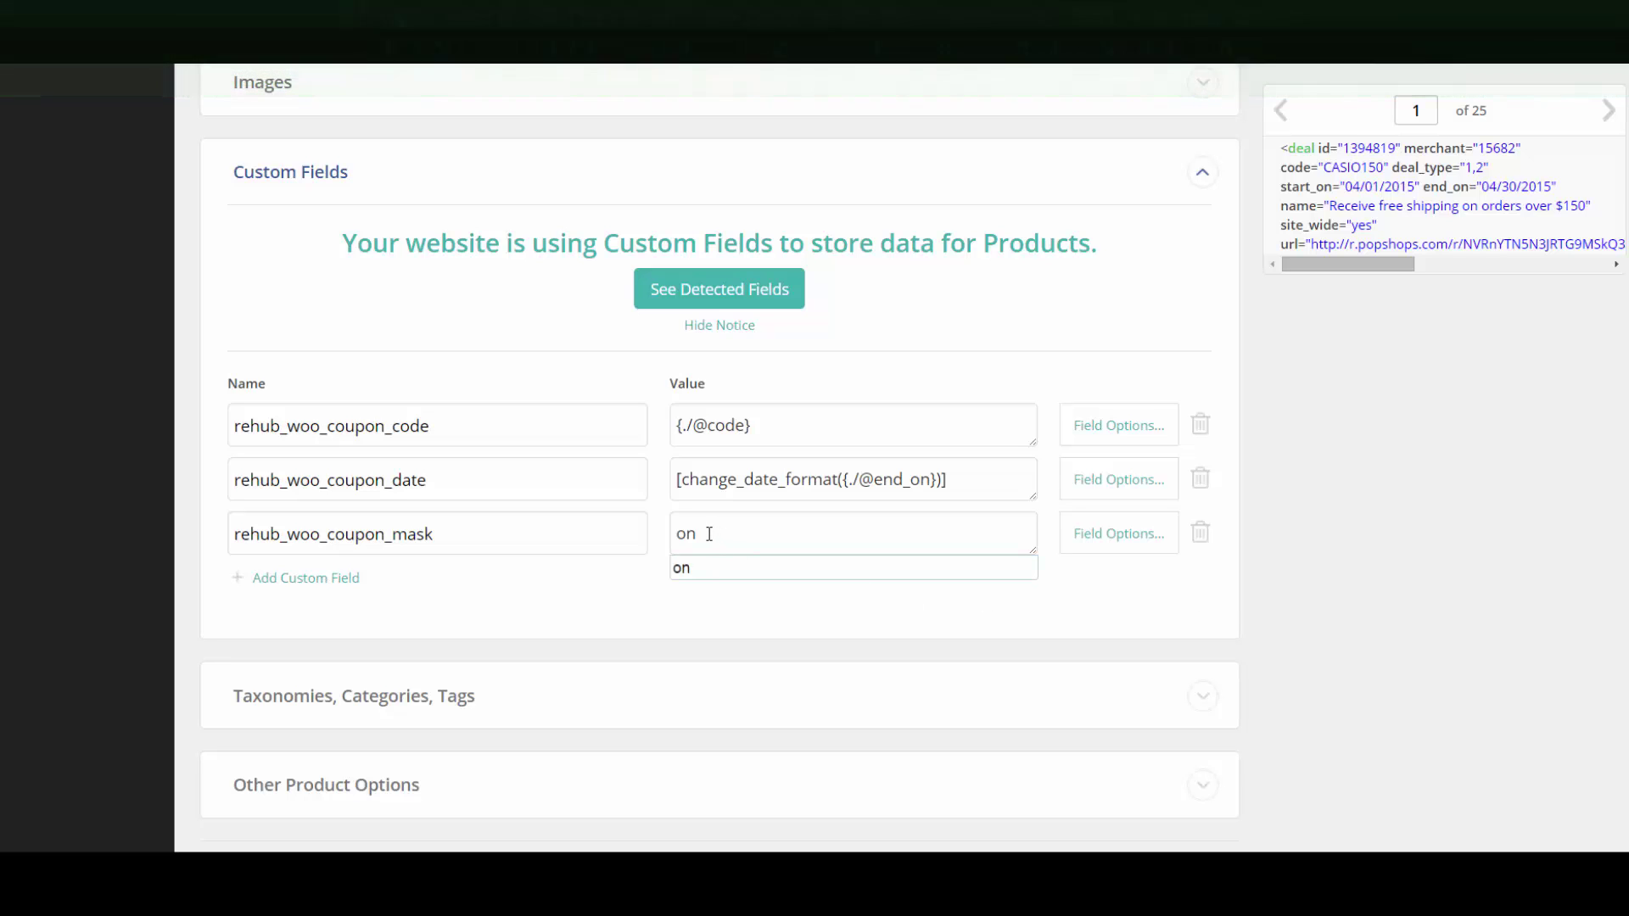
click(710, 533)
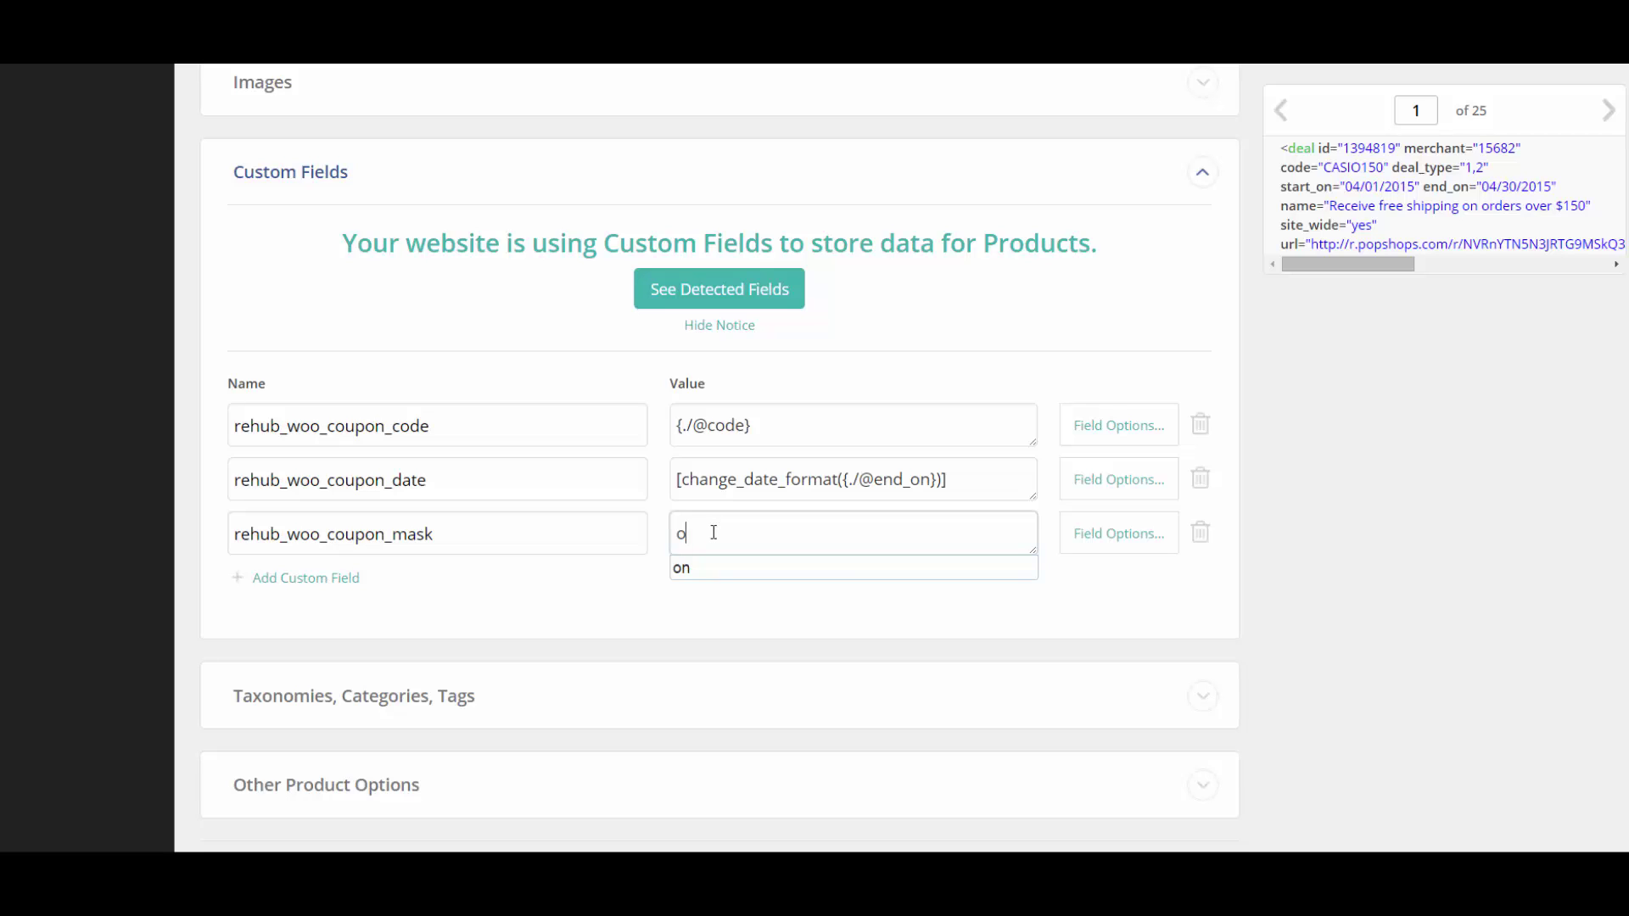
text(ff)
key(shift+Left)
key(shift+Left)
text(n)
click(1310, 511)
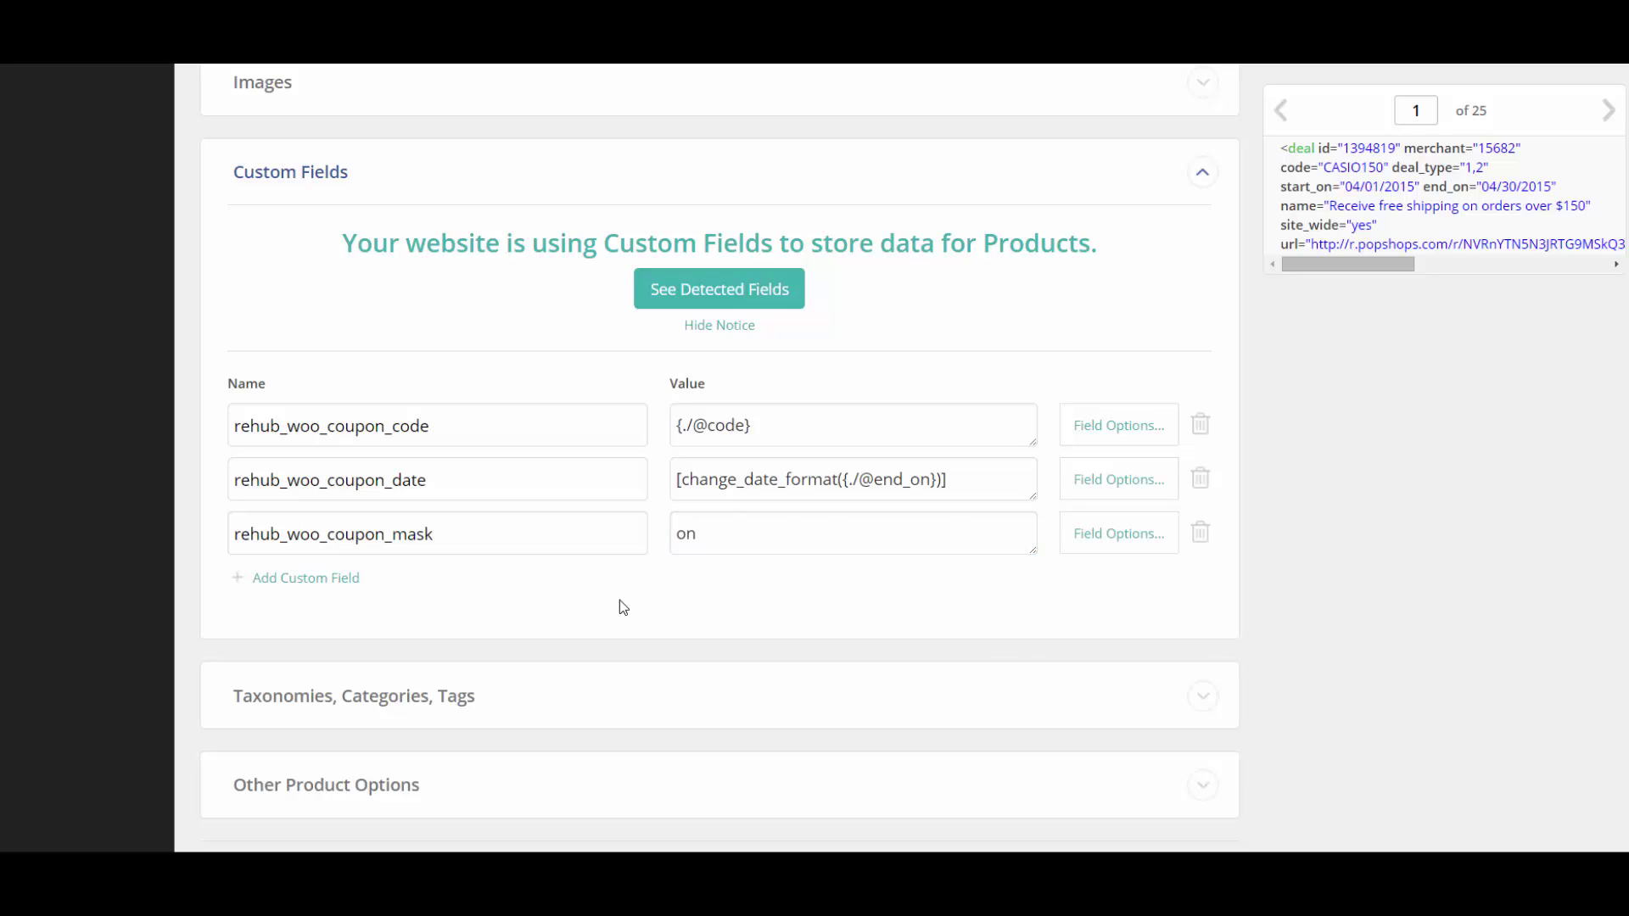
Step: Enable Product Tags with just one tag per product, set that tag to ebay, and read the taxonomy hints
scroll(499, 575, down, 1)
scroll(1381, 550, down, 2)
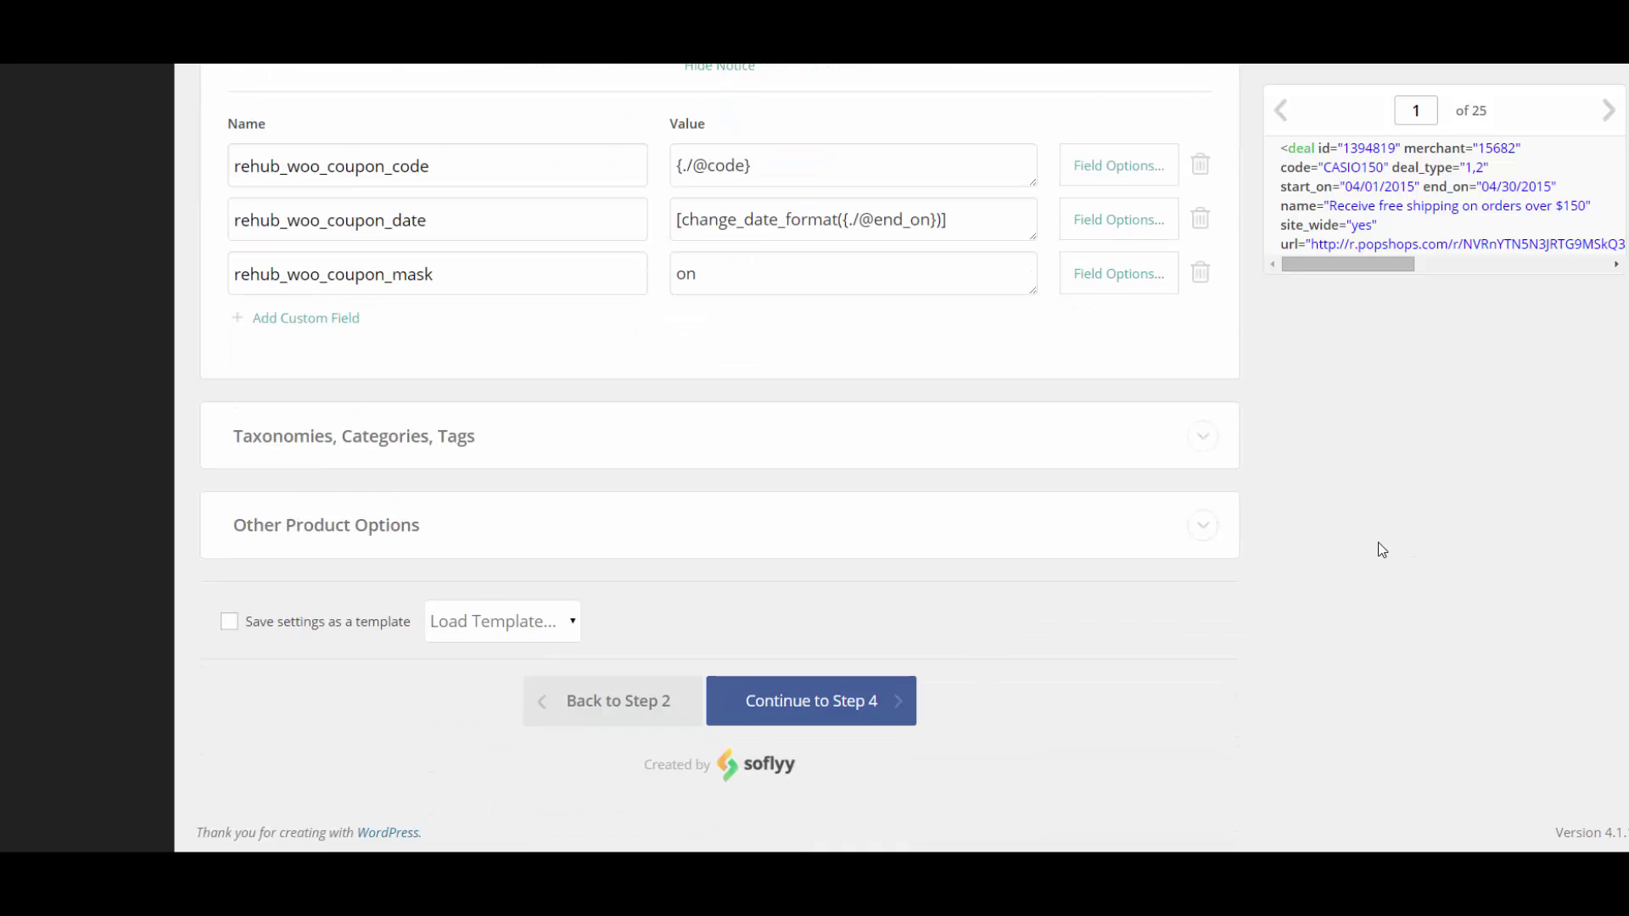
scroll(1366, 555, up, 2)
click(1210, 613)
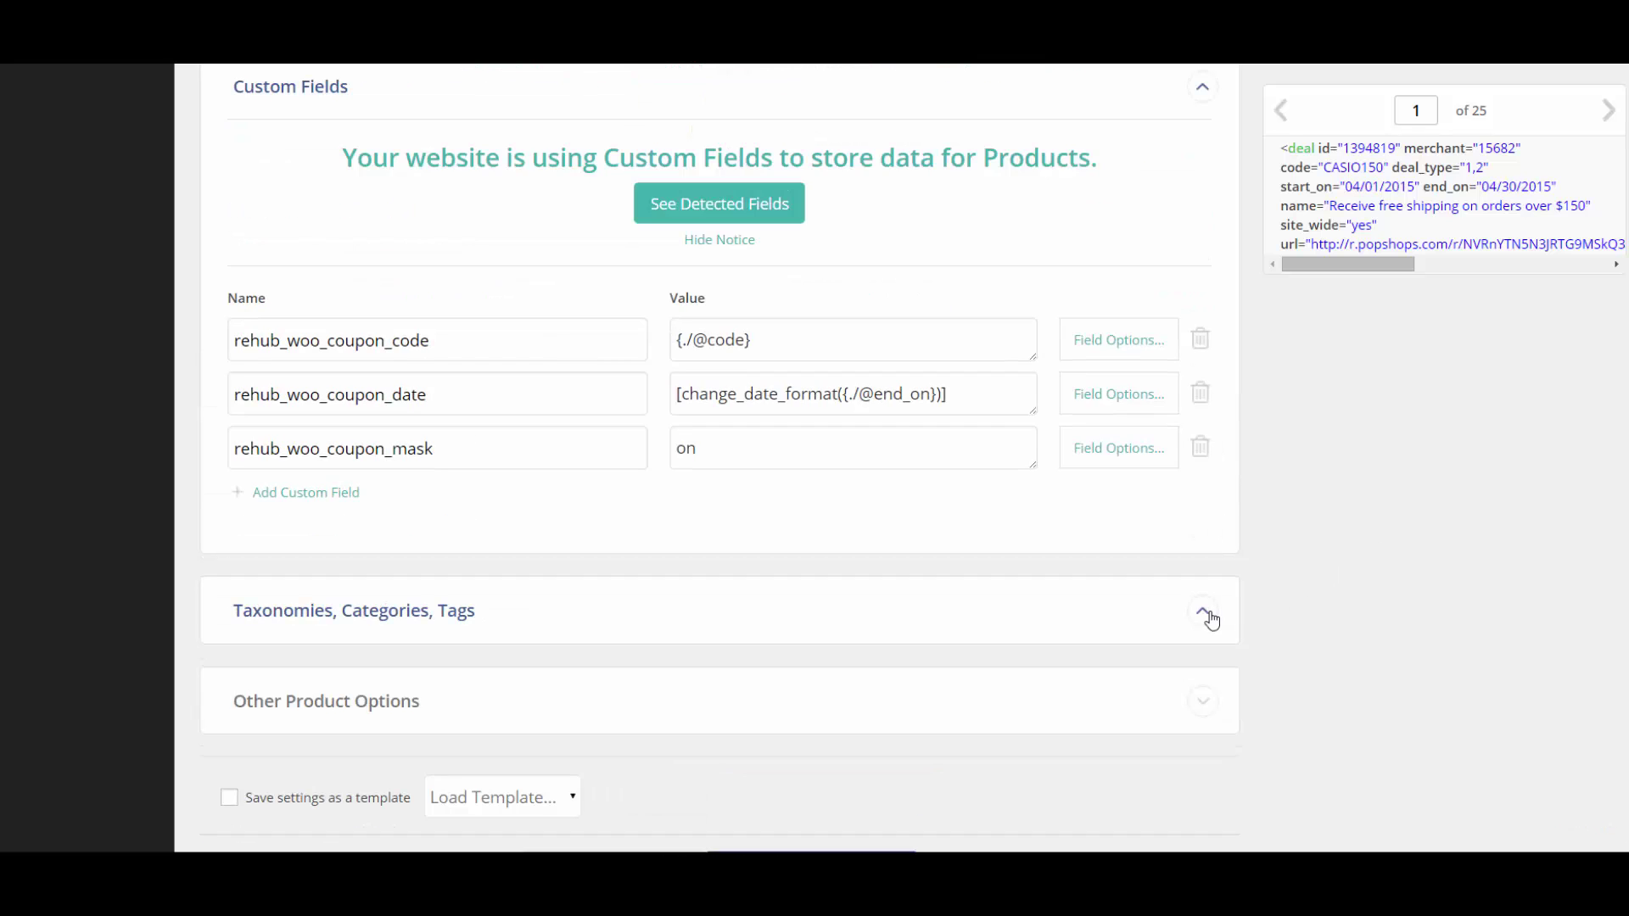
scroll(1372, 564, down, 2)
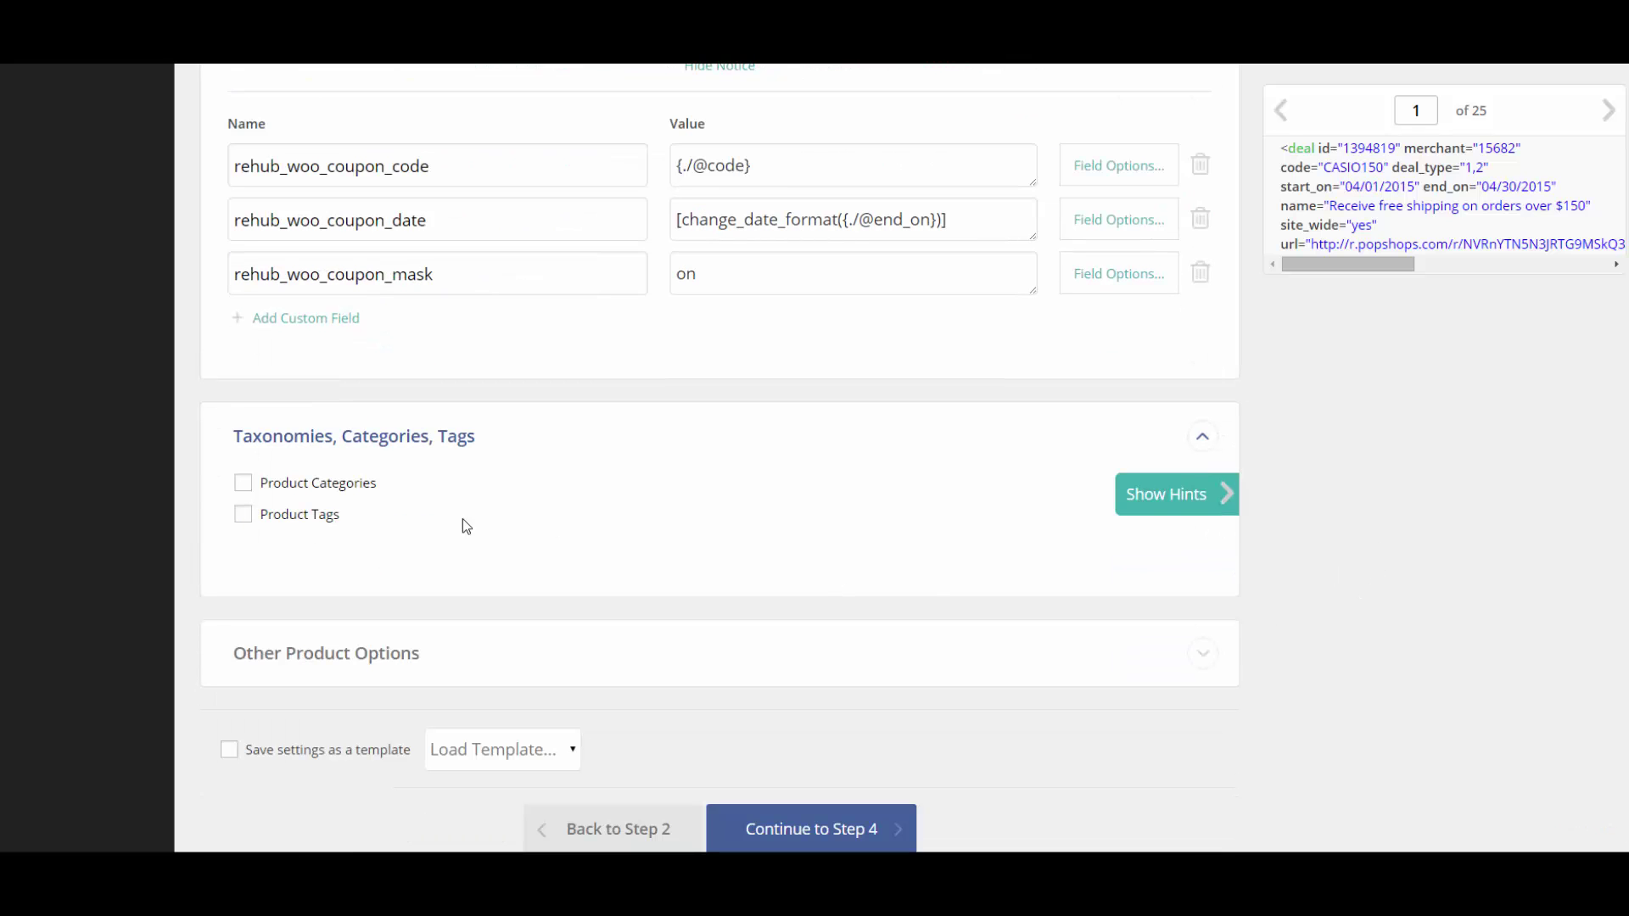
click(329, 519)
scroll(491, 514, down, 1)
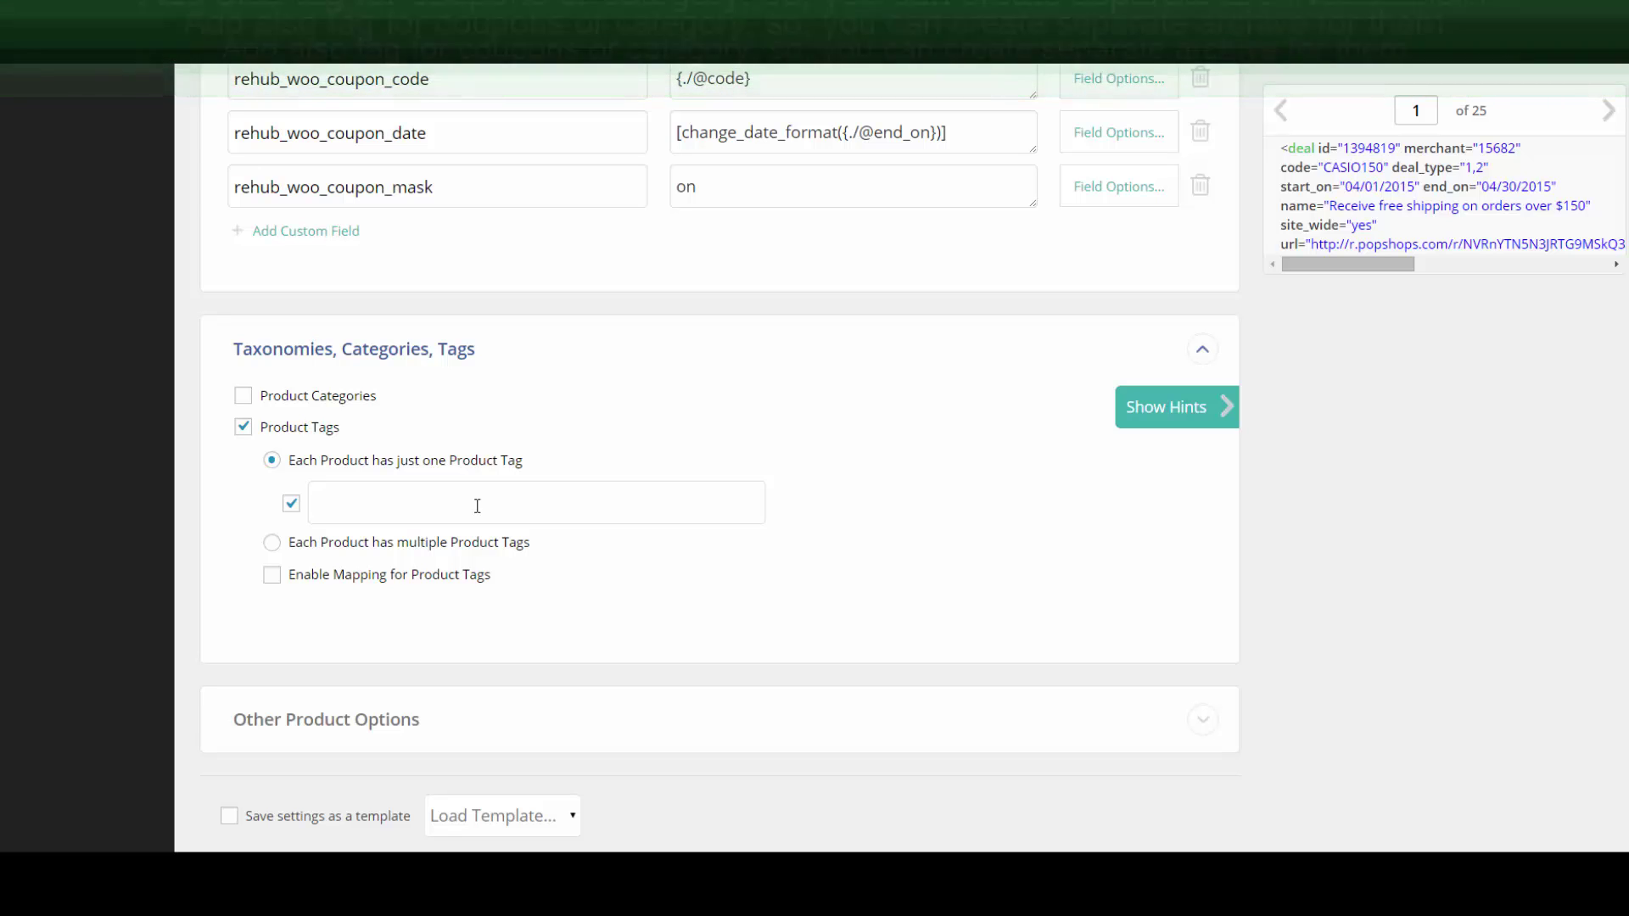
click(477, 506)
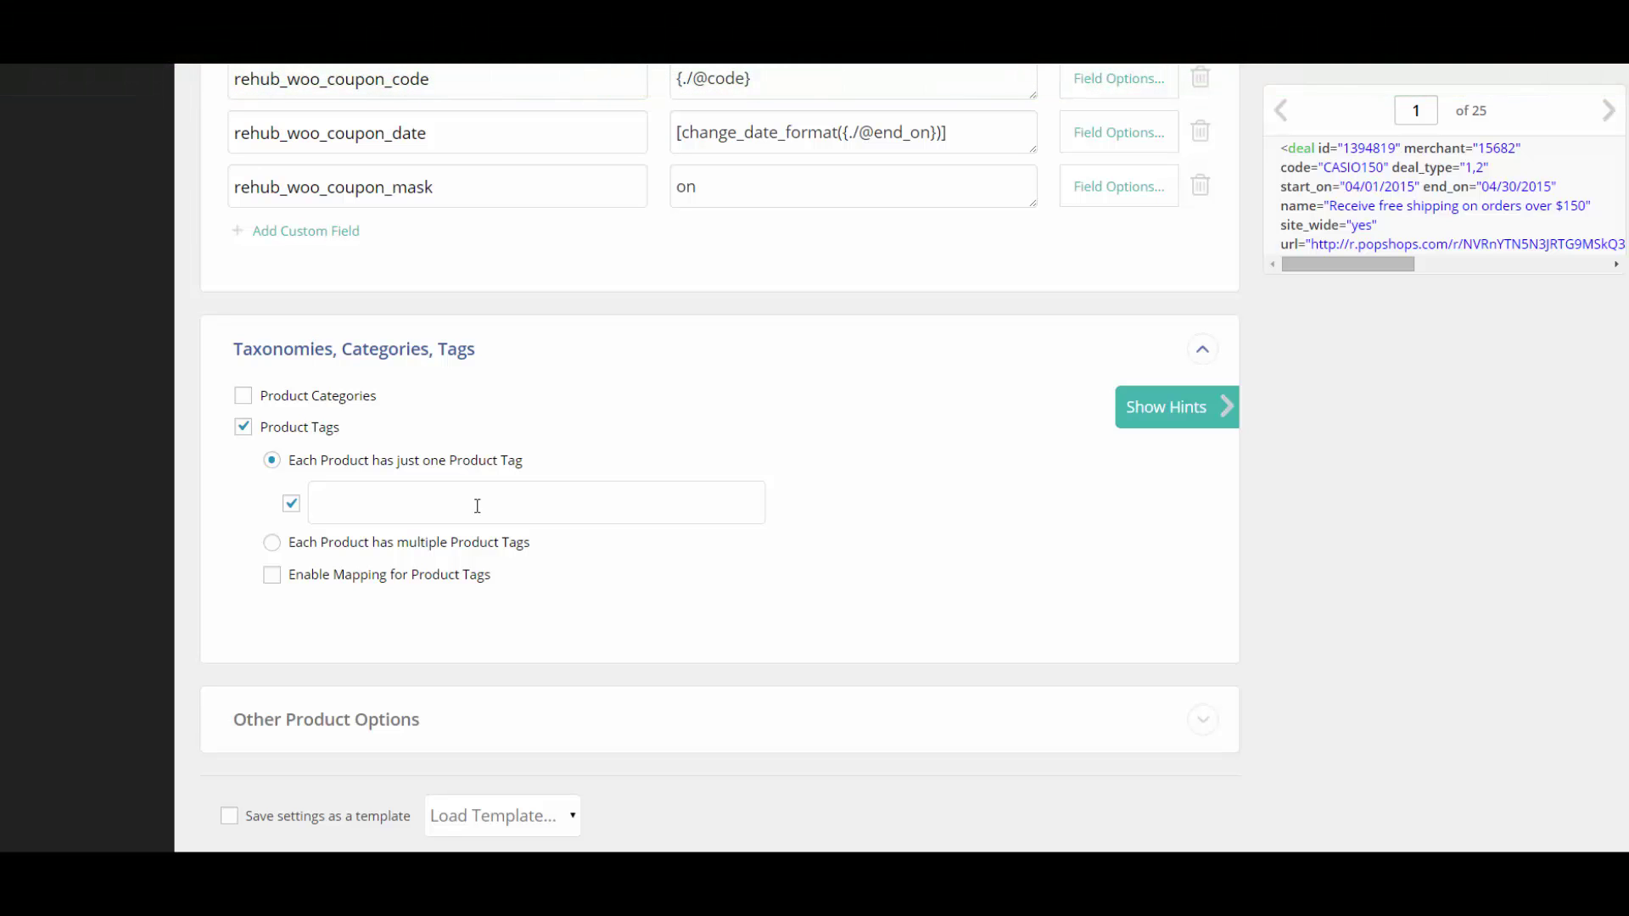
text(ebay)
click(1188, 417)
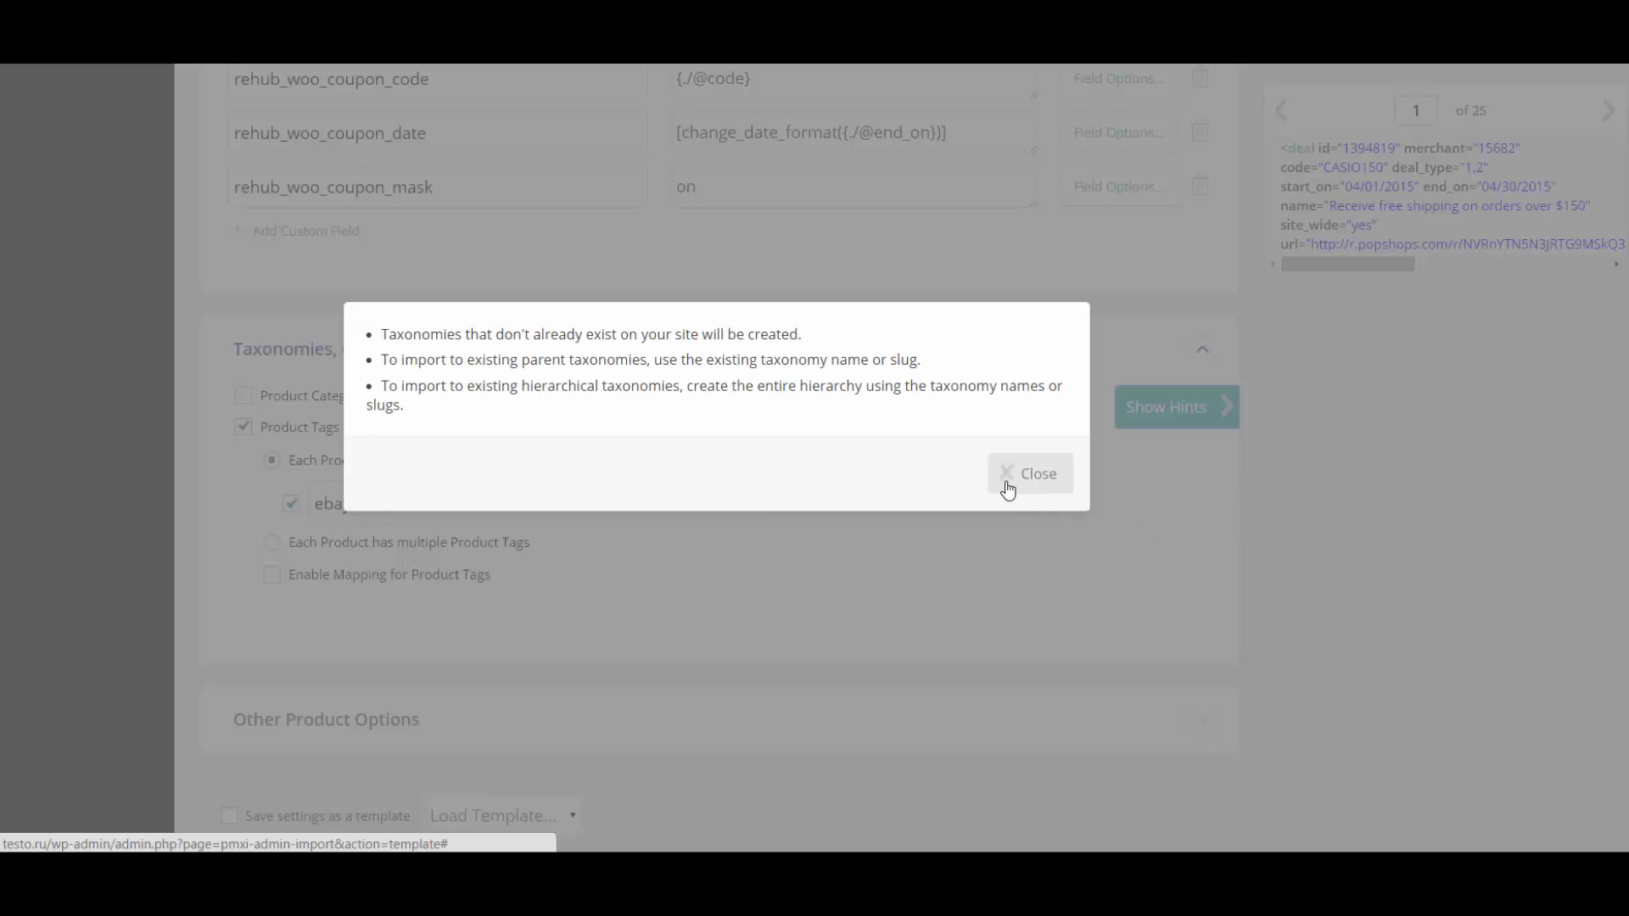
click(1036, 491)
Step: Continue to the import settings, auto-detect the unique identifier for the deal records, and run the import
scroll(1391, 515, up, 10)
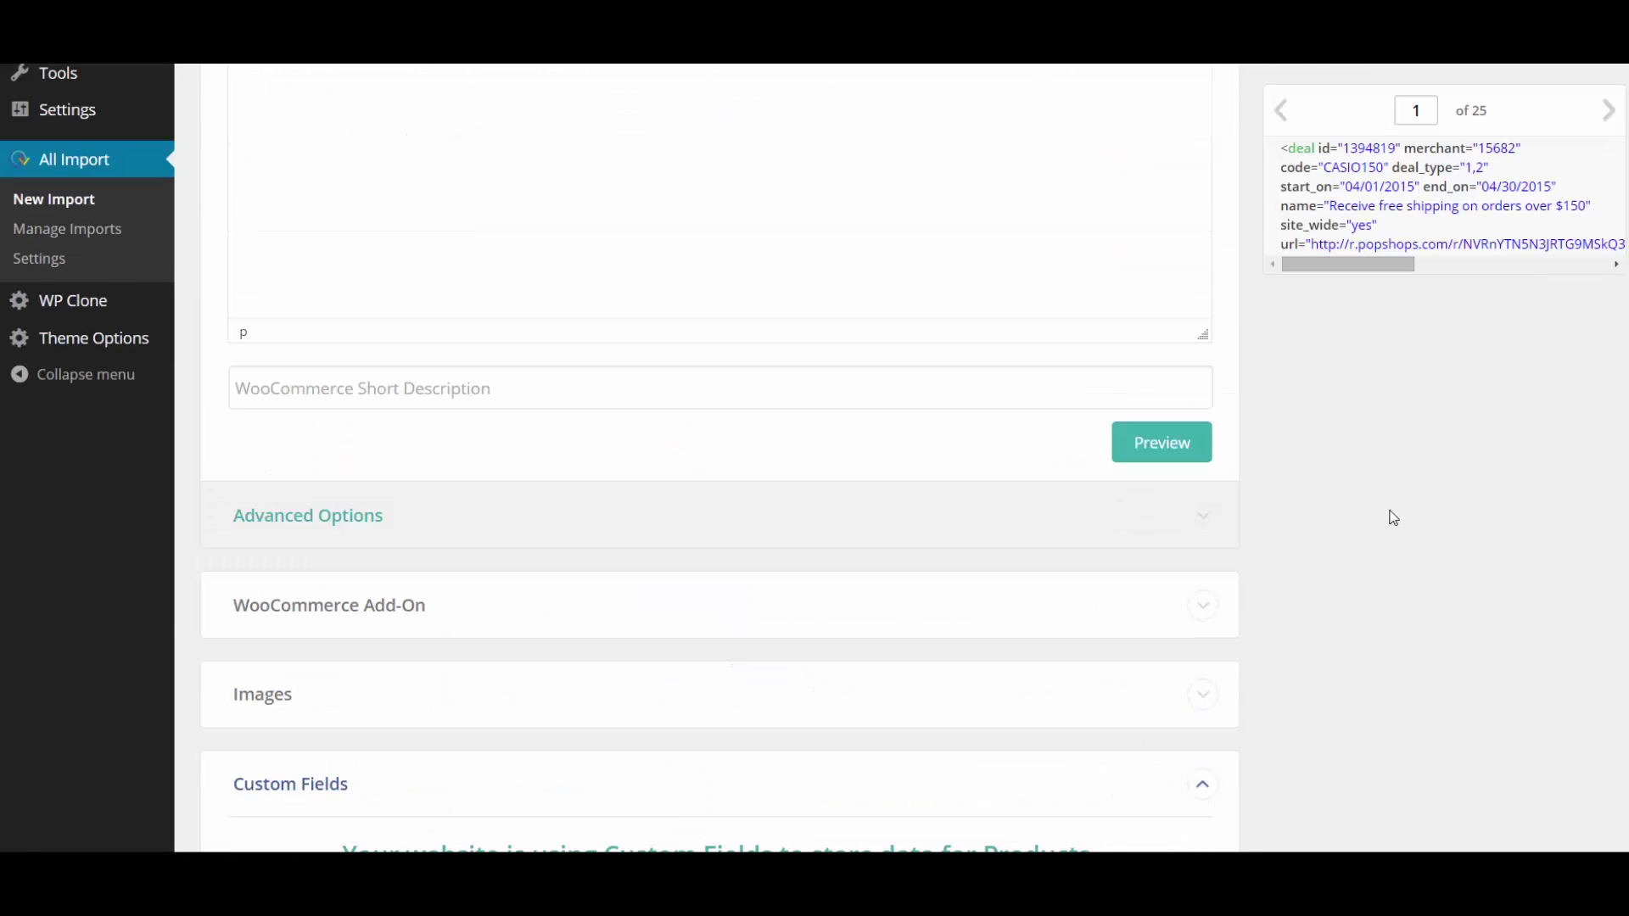
scroll(1393, 518, up, 6)
scroll(1392, 519, down, 15)
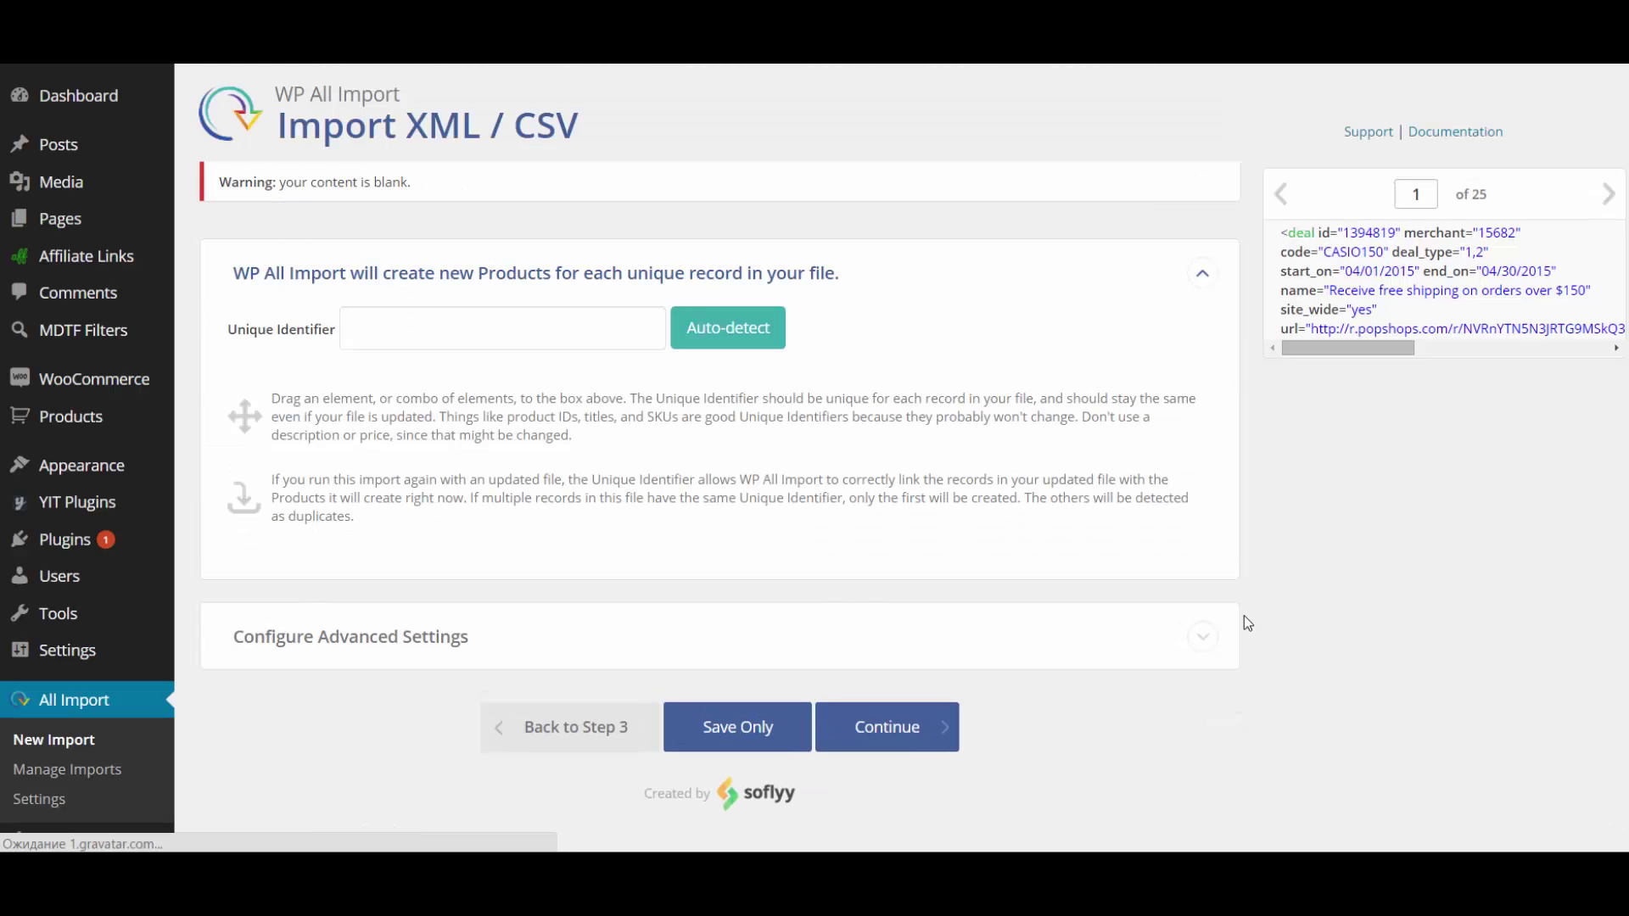
click(748, 342)
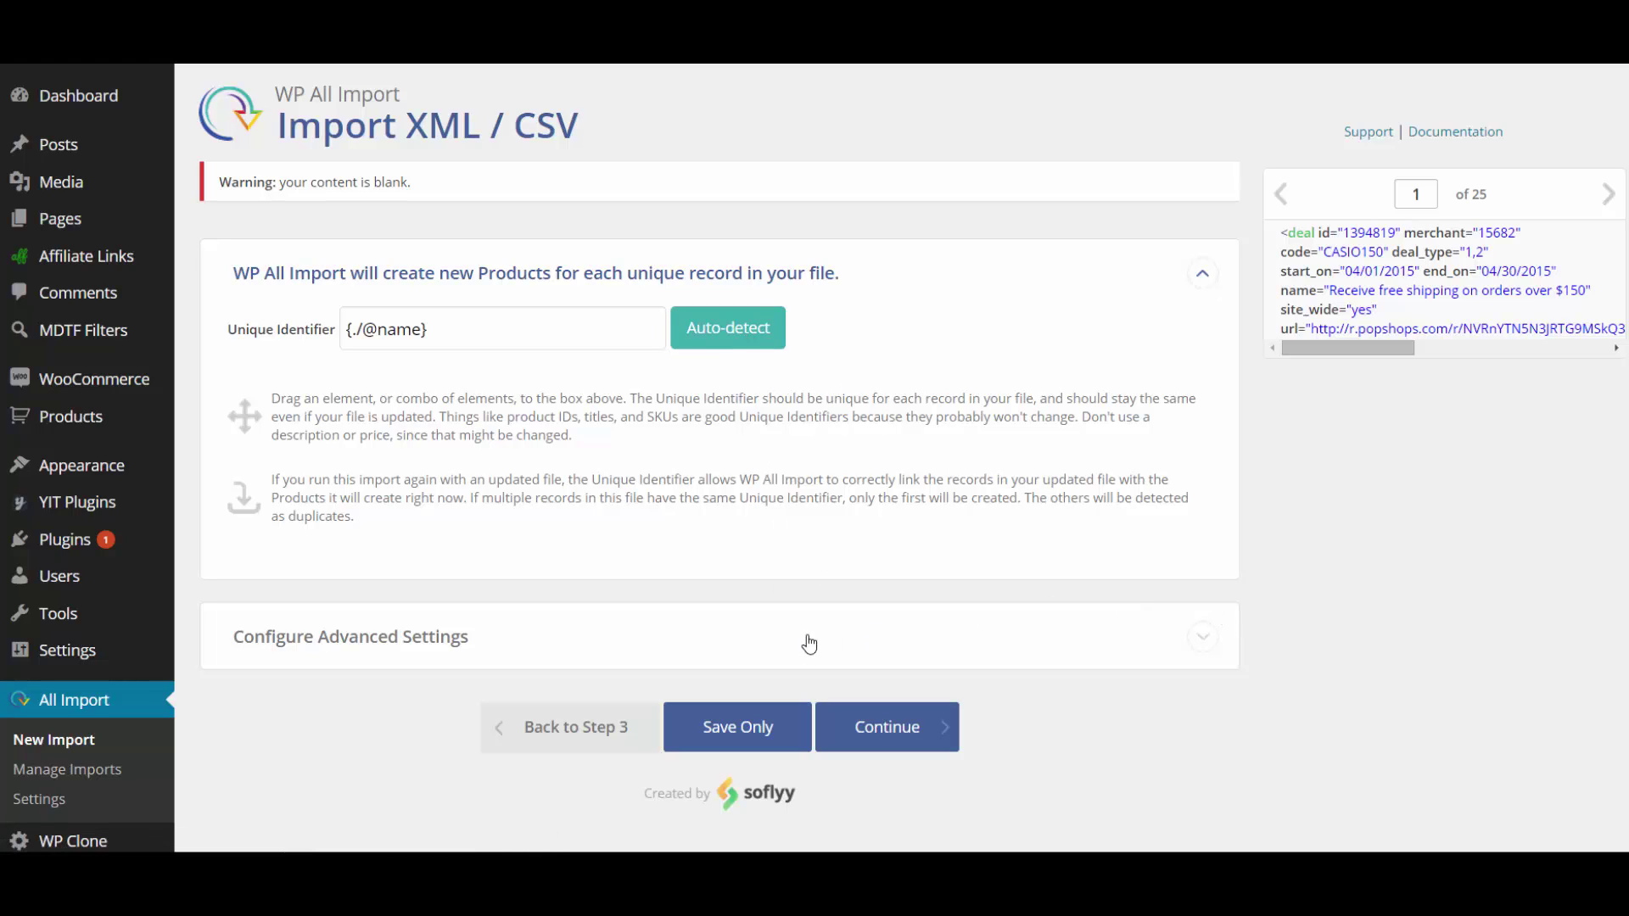
click(885, 732)
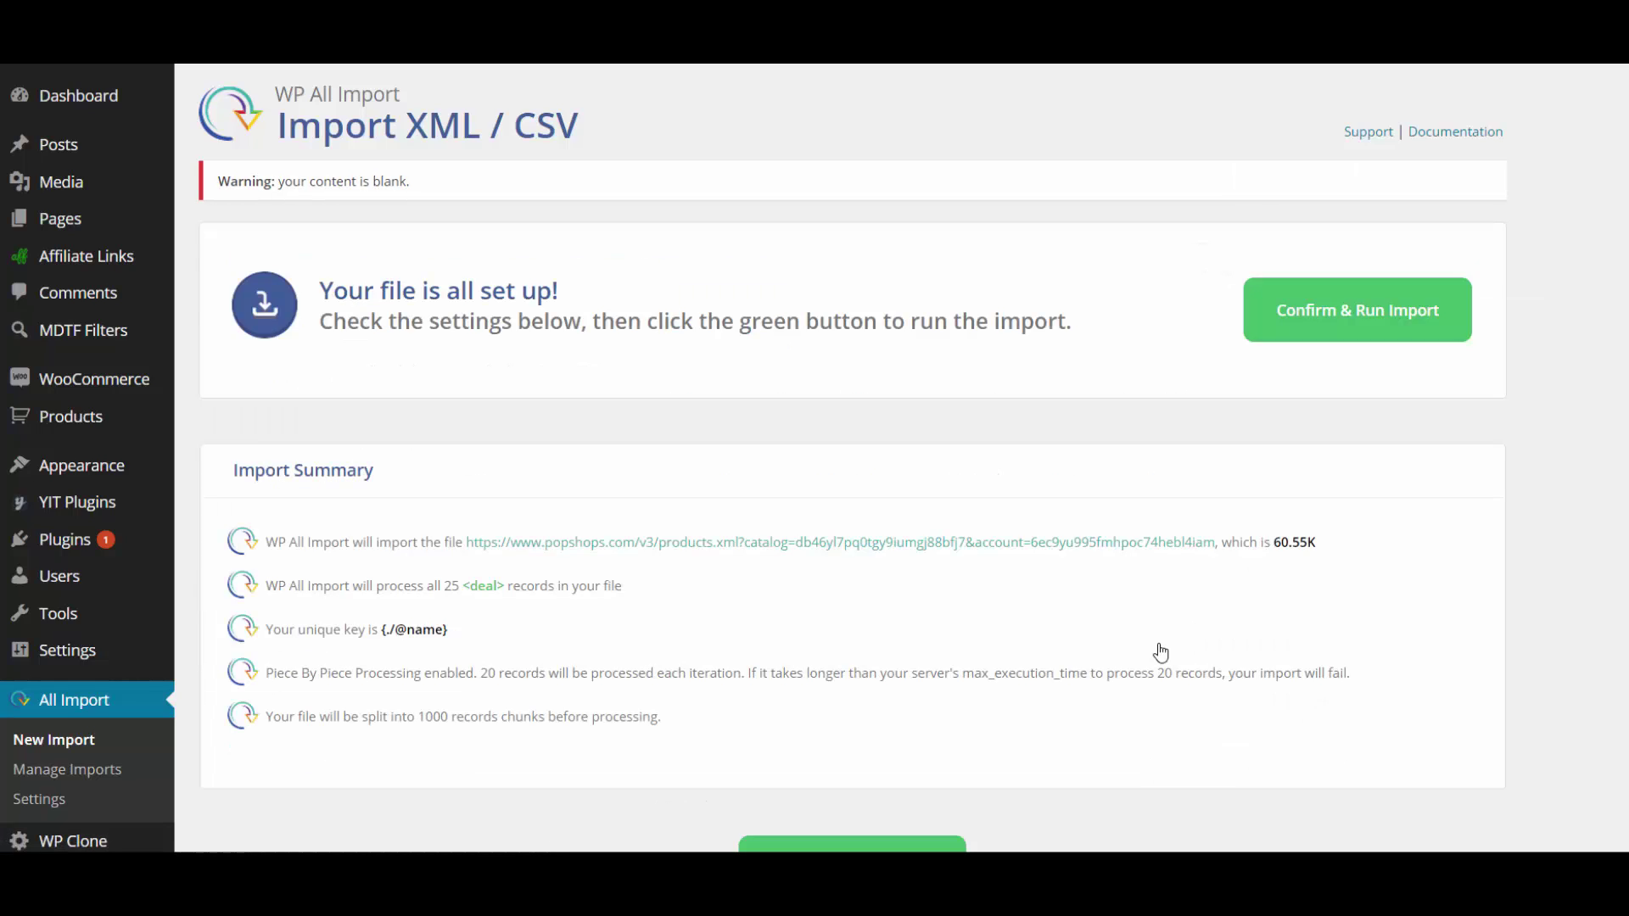
click(1321, 326)
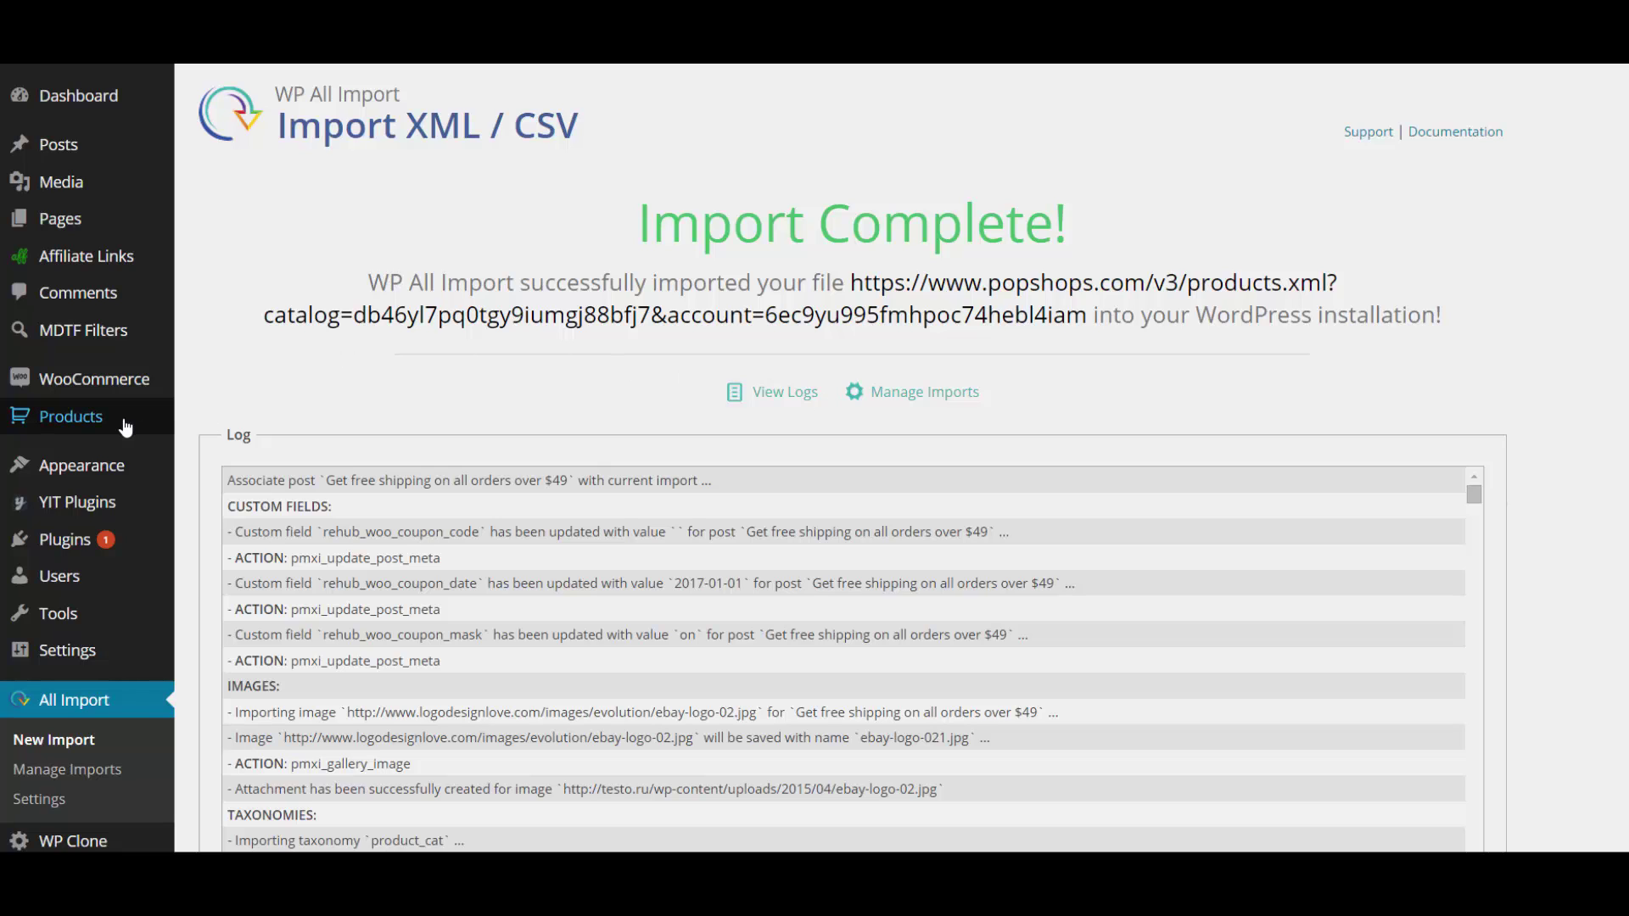
Step: Open the WooCommerce products list in a new browser tab
mouse_move(158, 427)
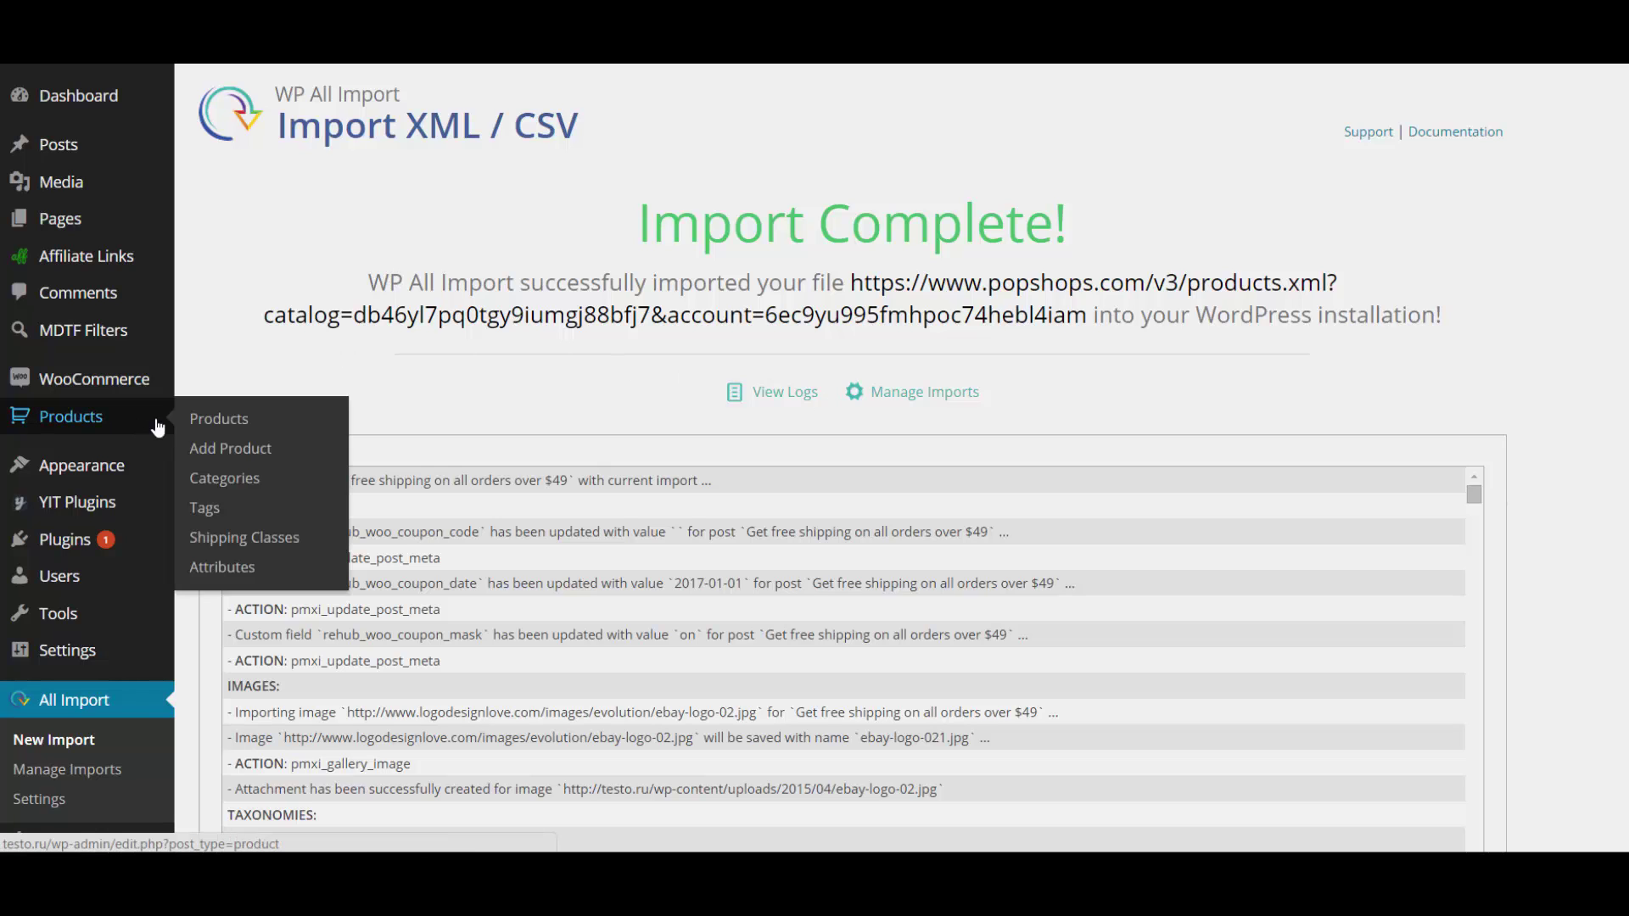
right_click(211, 431)
click(233, 431)
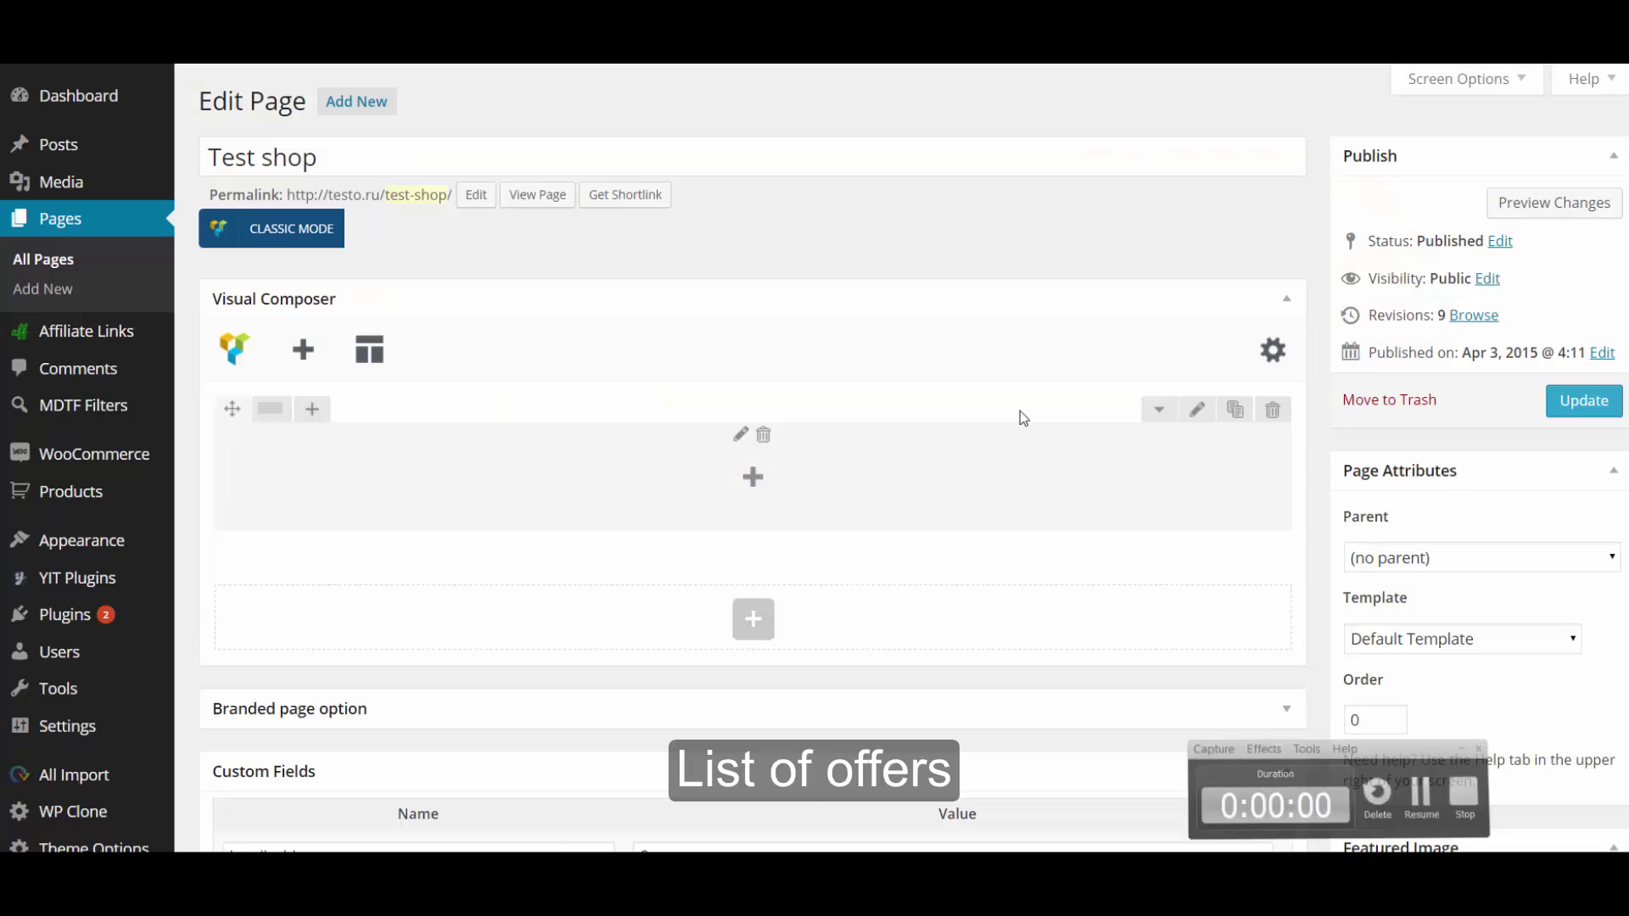
Step: Add a List of woo products element to the empty row of the Test shop page
click(752, 476)
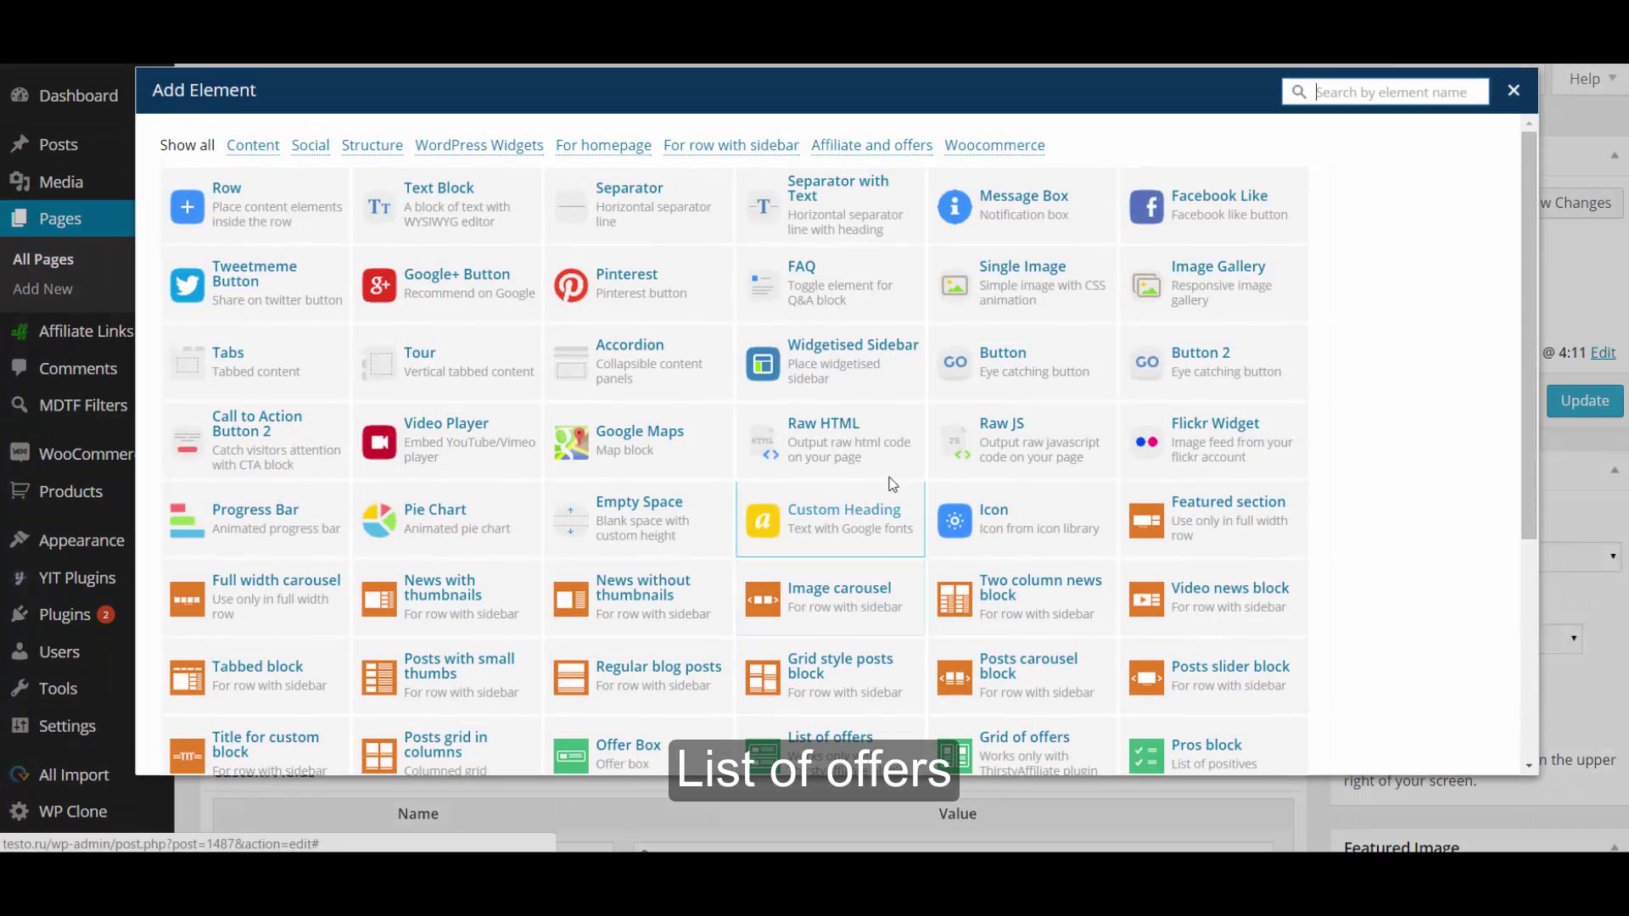
scroll(1002, 455, down, 3)
scroll(1002, 455, down, 1)
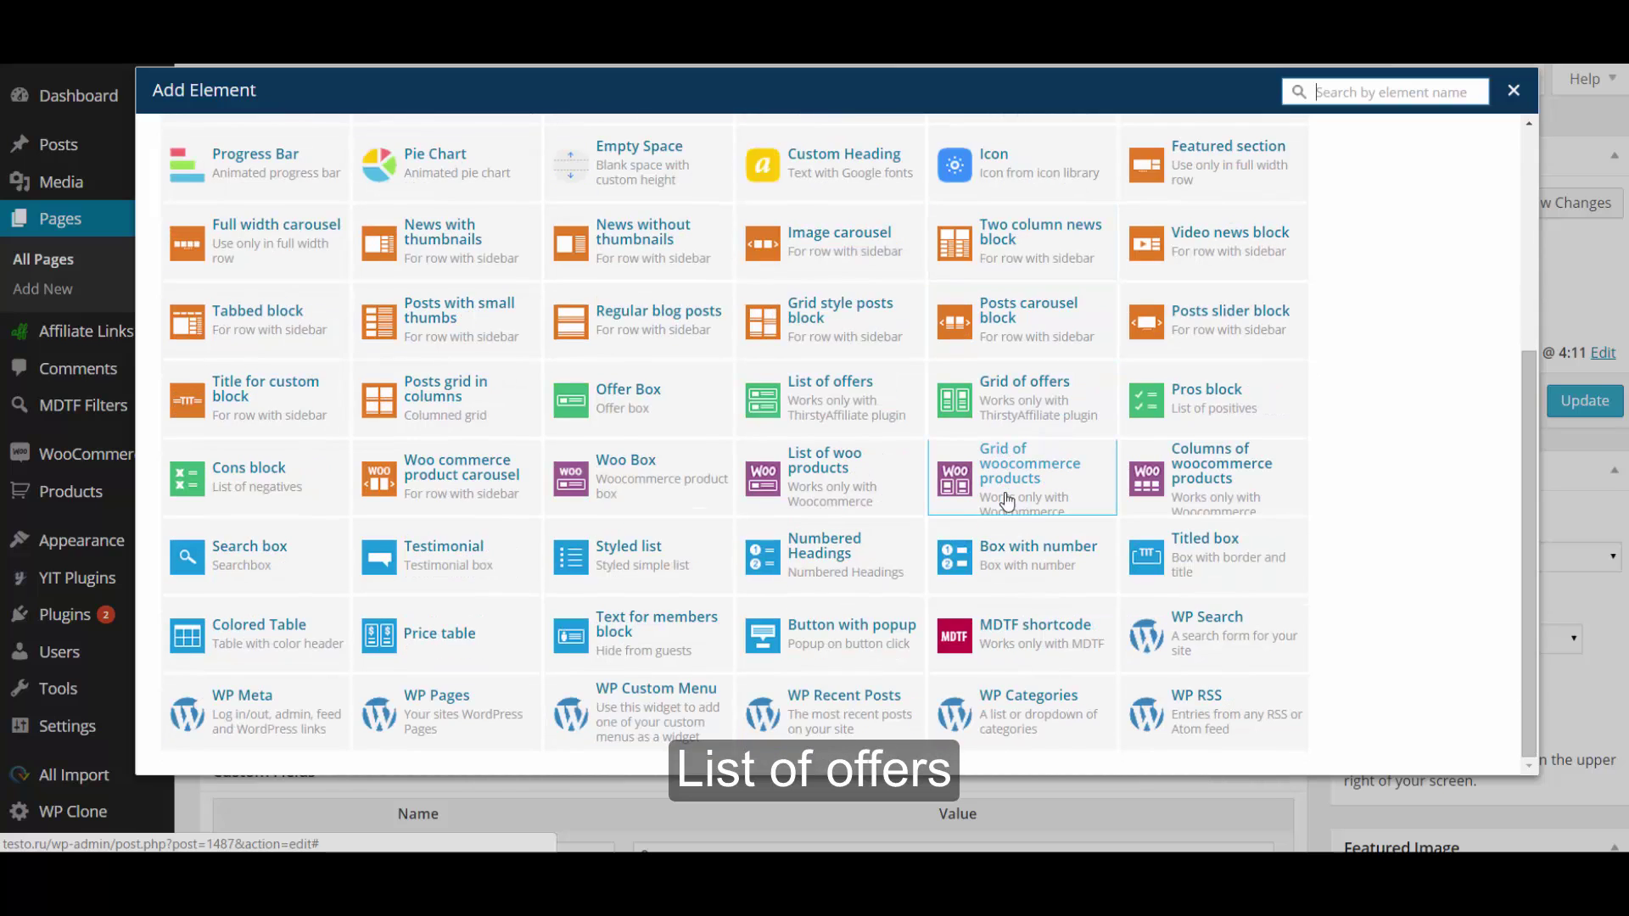
click(843, 509)
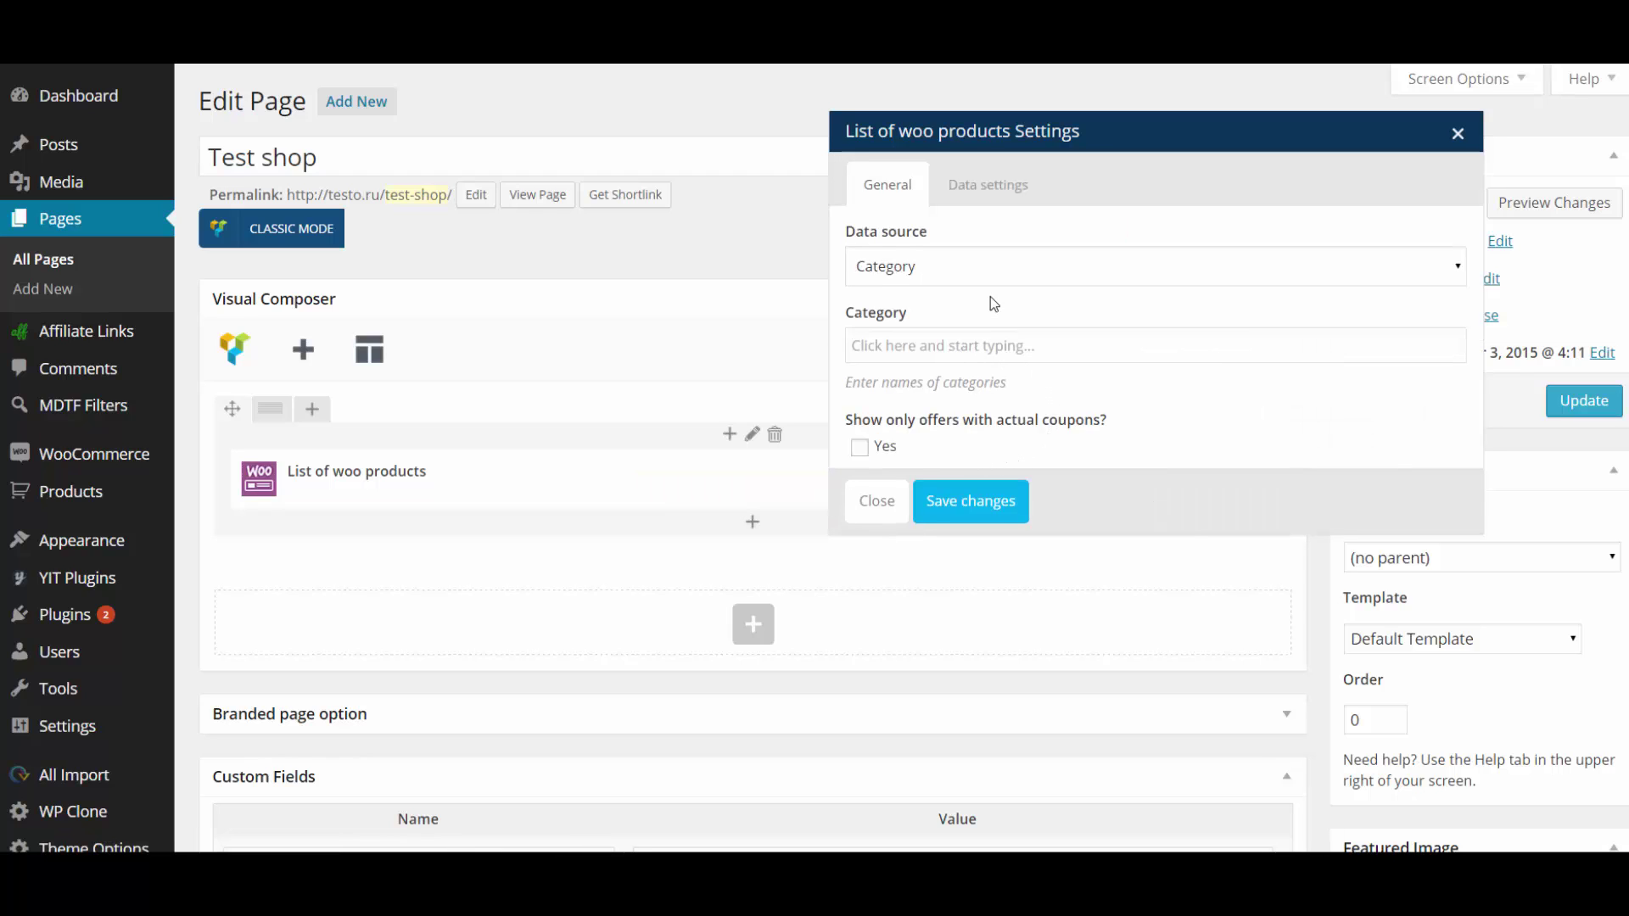
Step: Set the product list's data source to Tag with the tag ebay and save the element settings
click(928, 277)
click(930, 315)
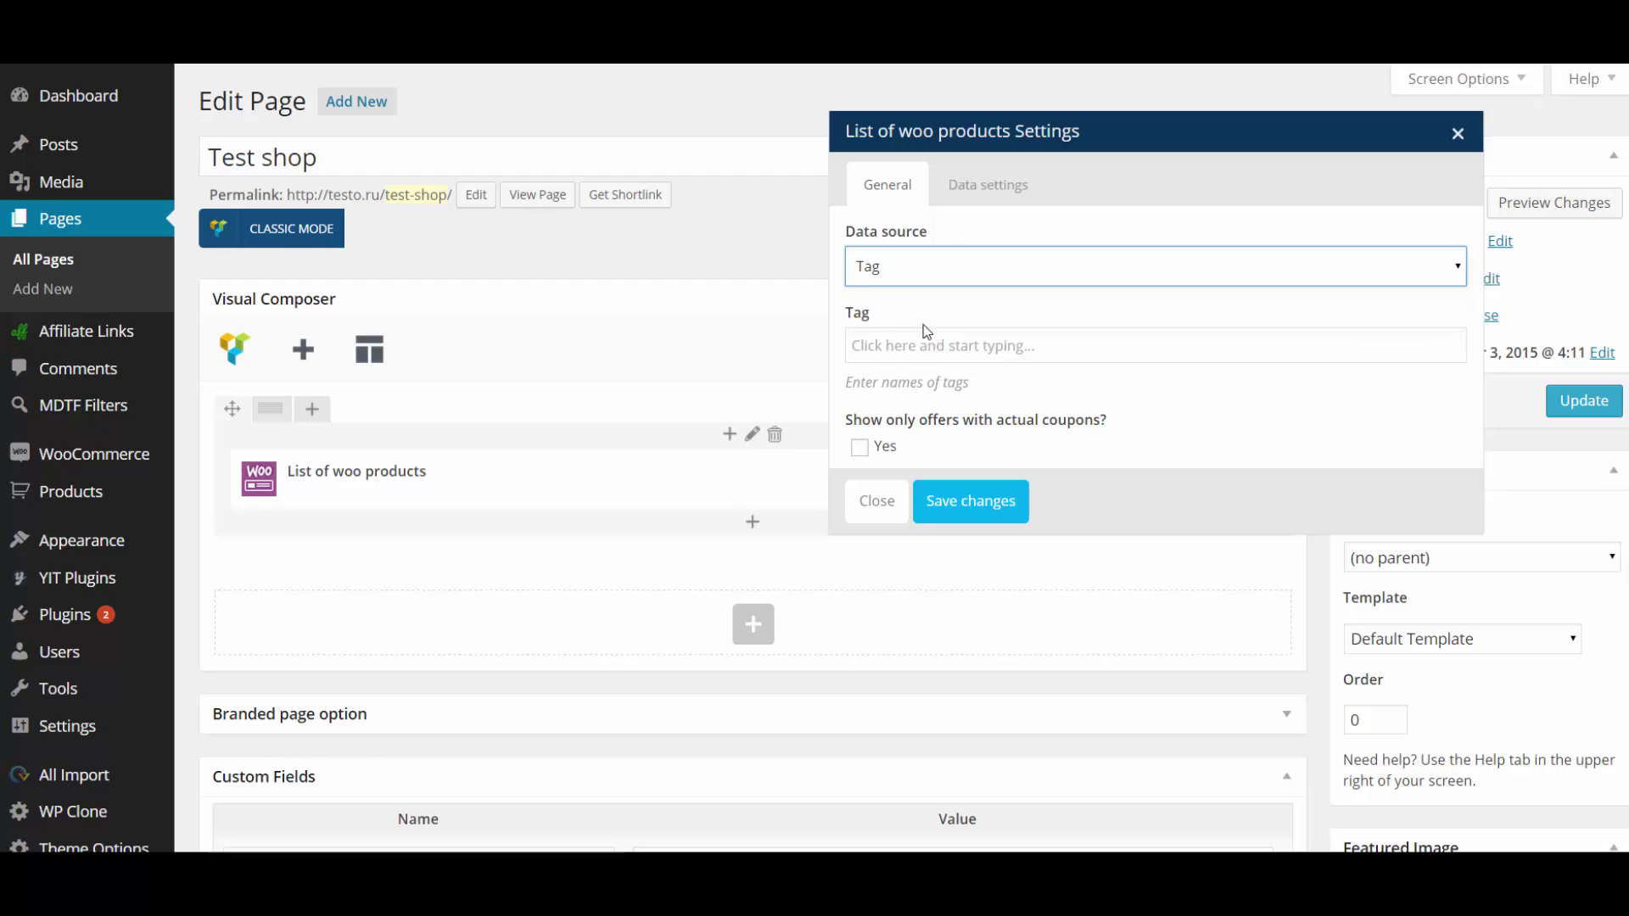
click(920, 344)
text(eba)
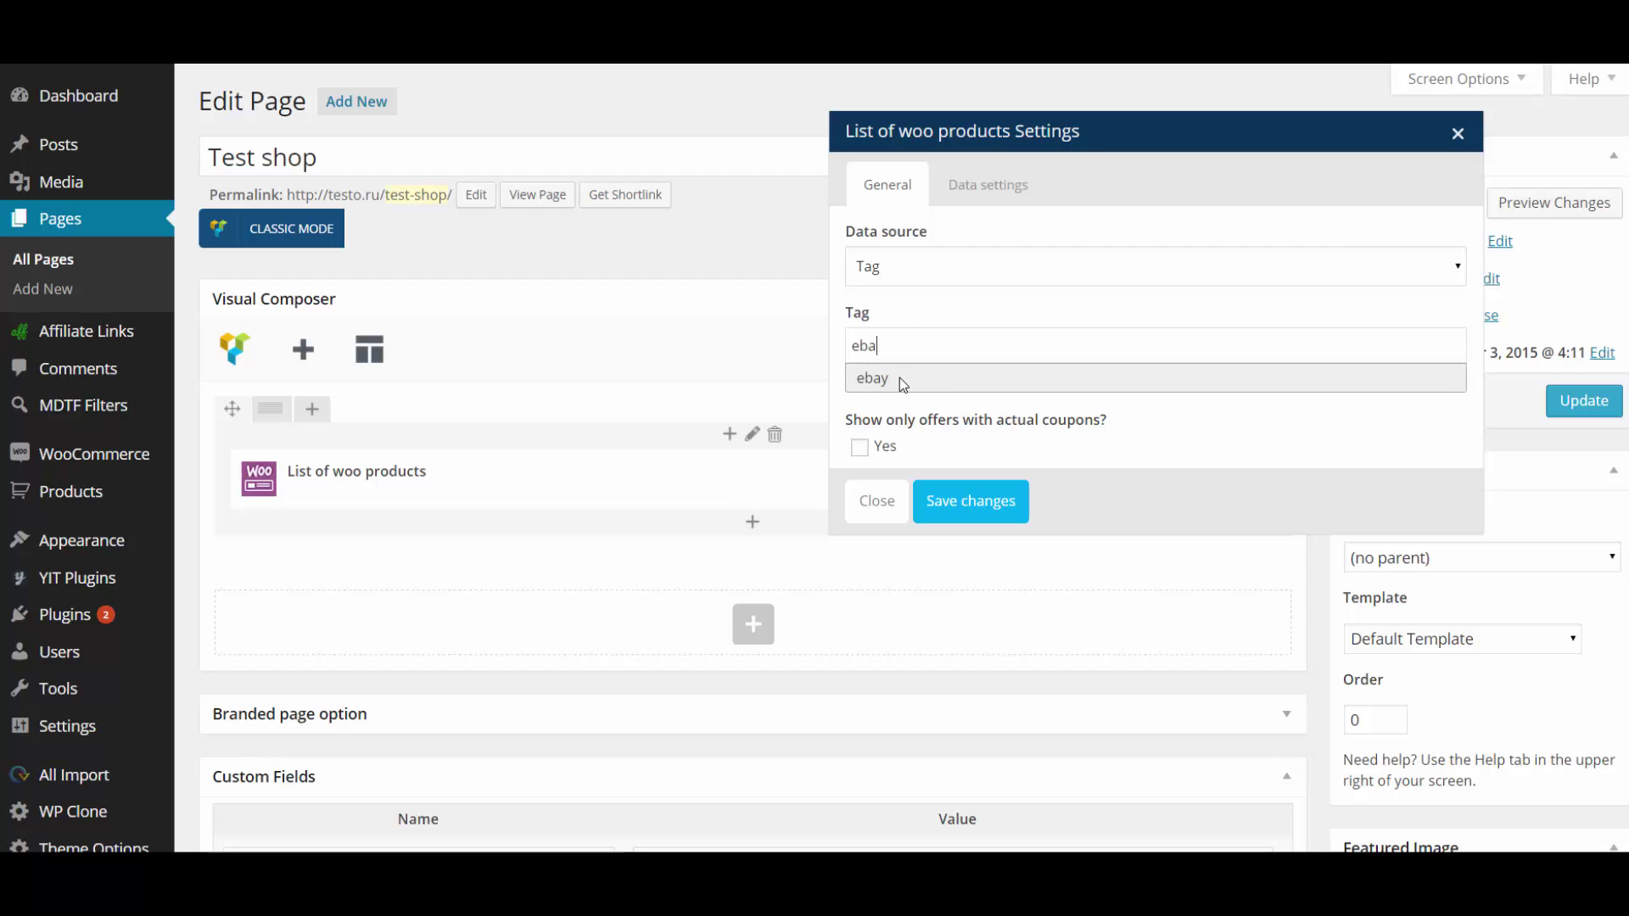
click(902, 381)
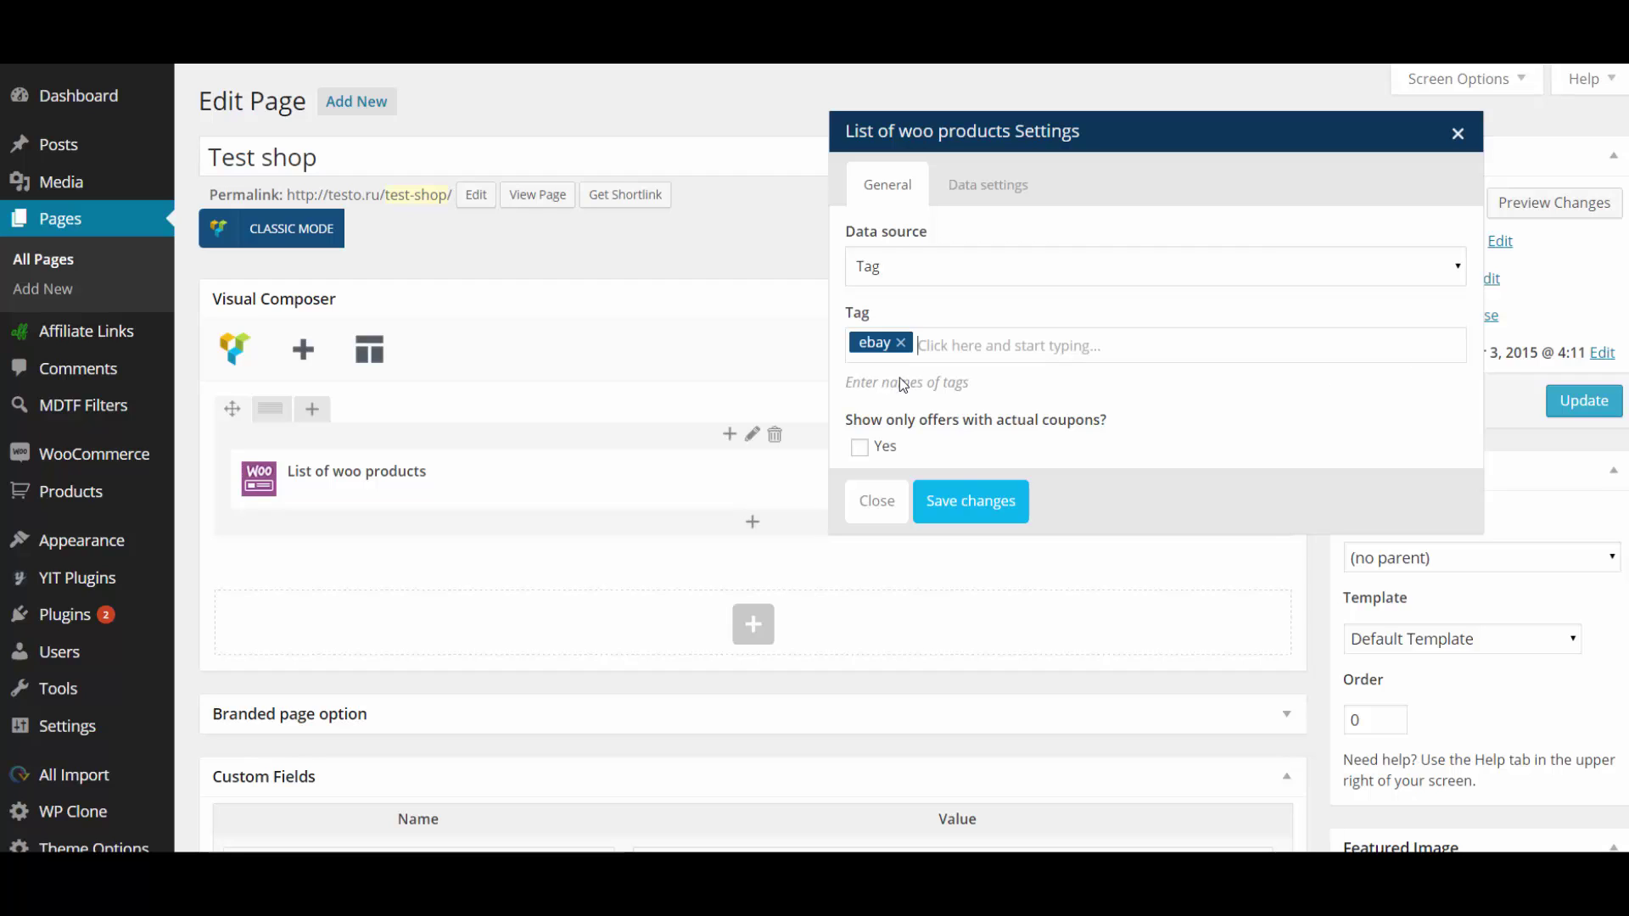
click(971, 501)
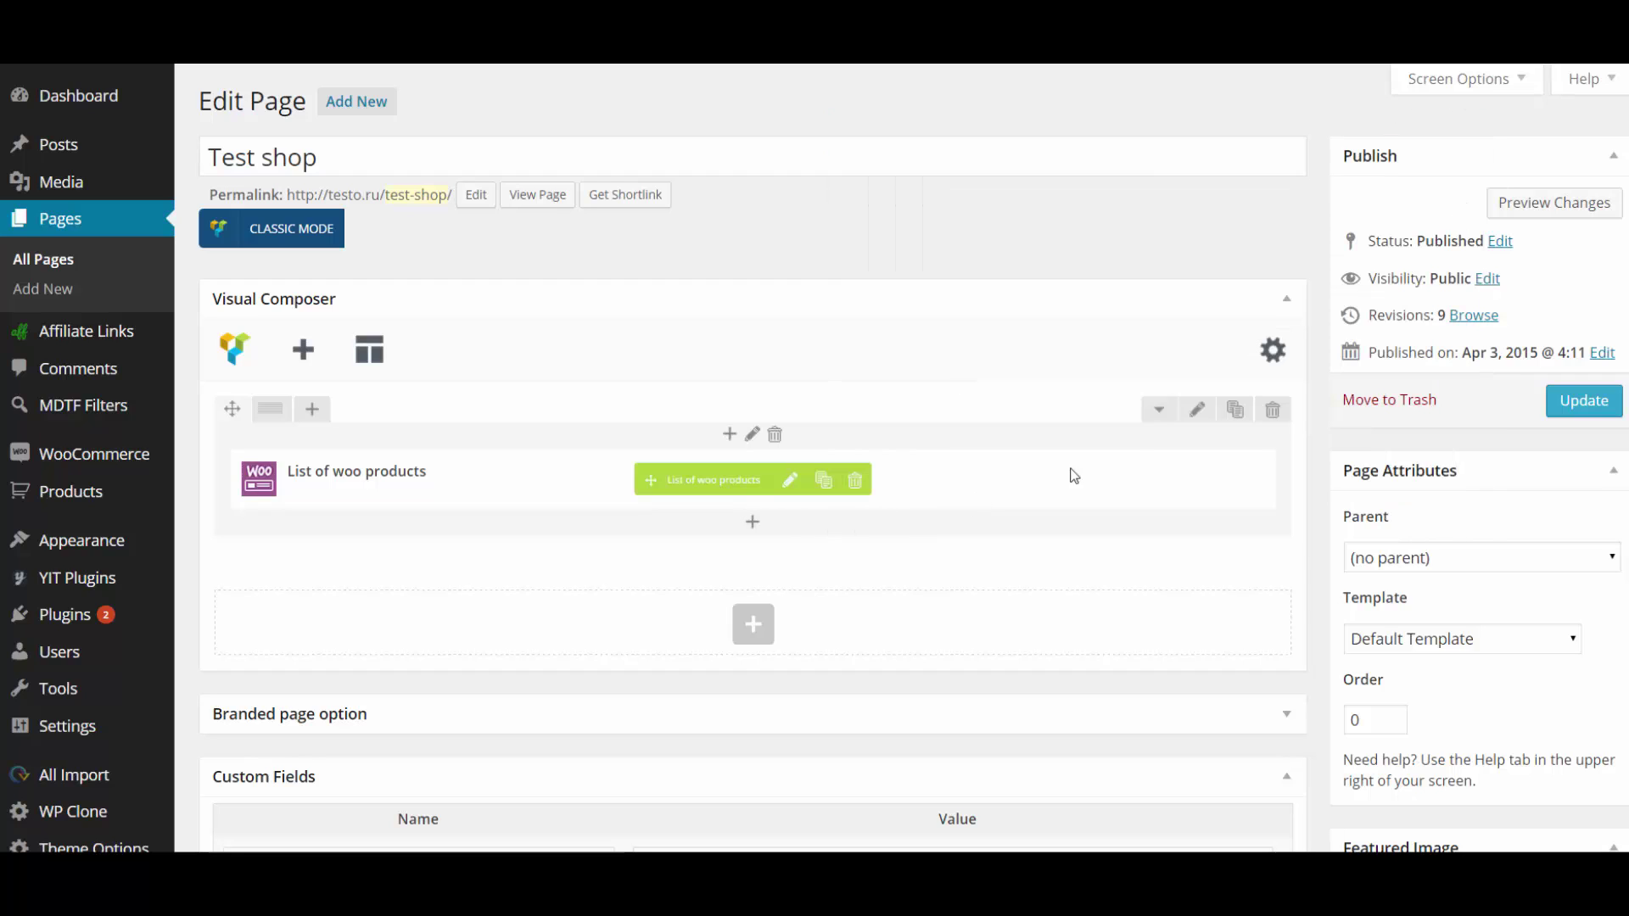
Step: Update the Test shop page, open it in a new browser tab, and look through the offer list
click(1584, 404)
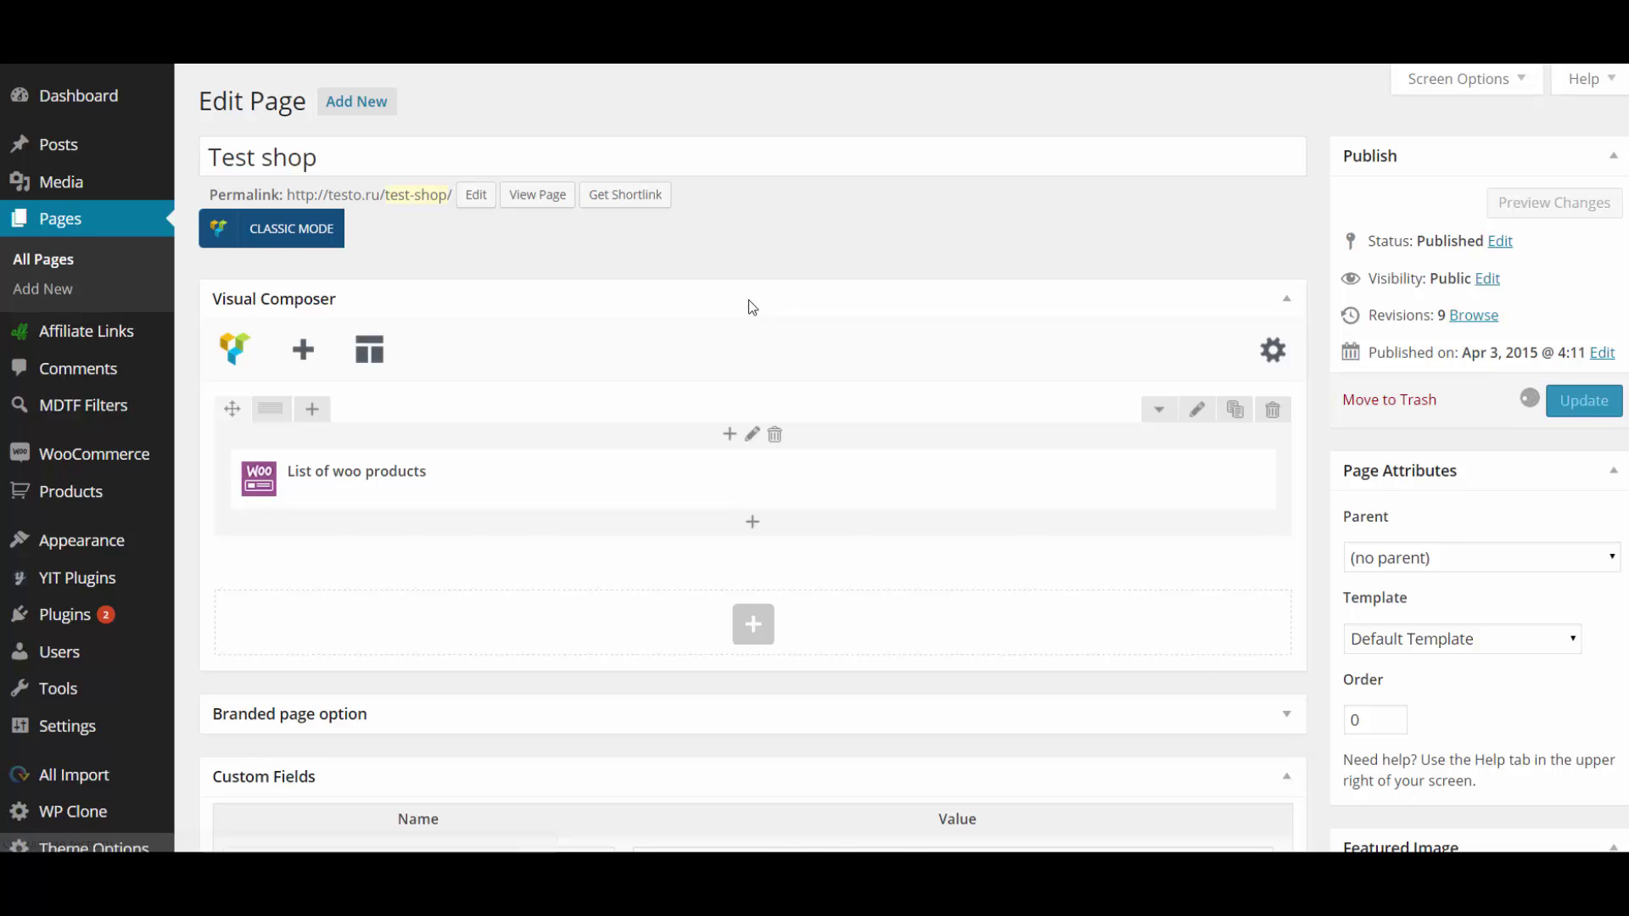
right_click(551, 270)
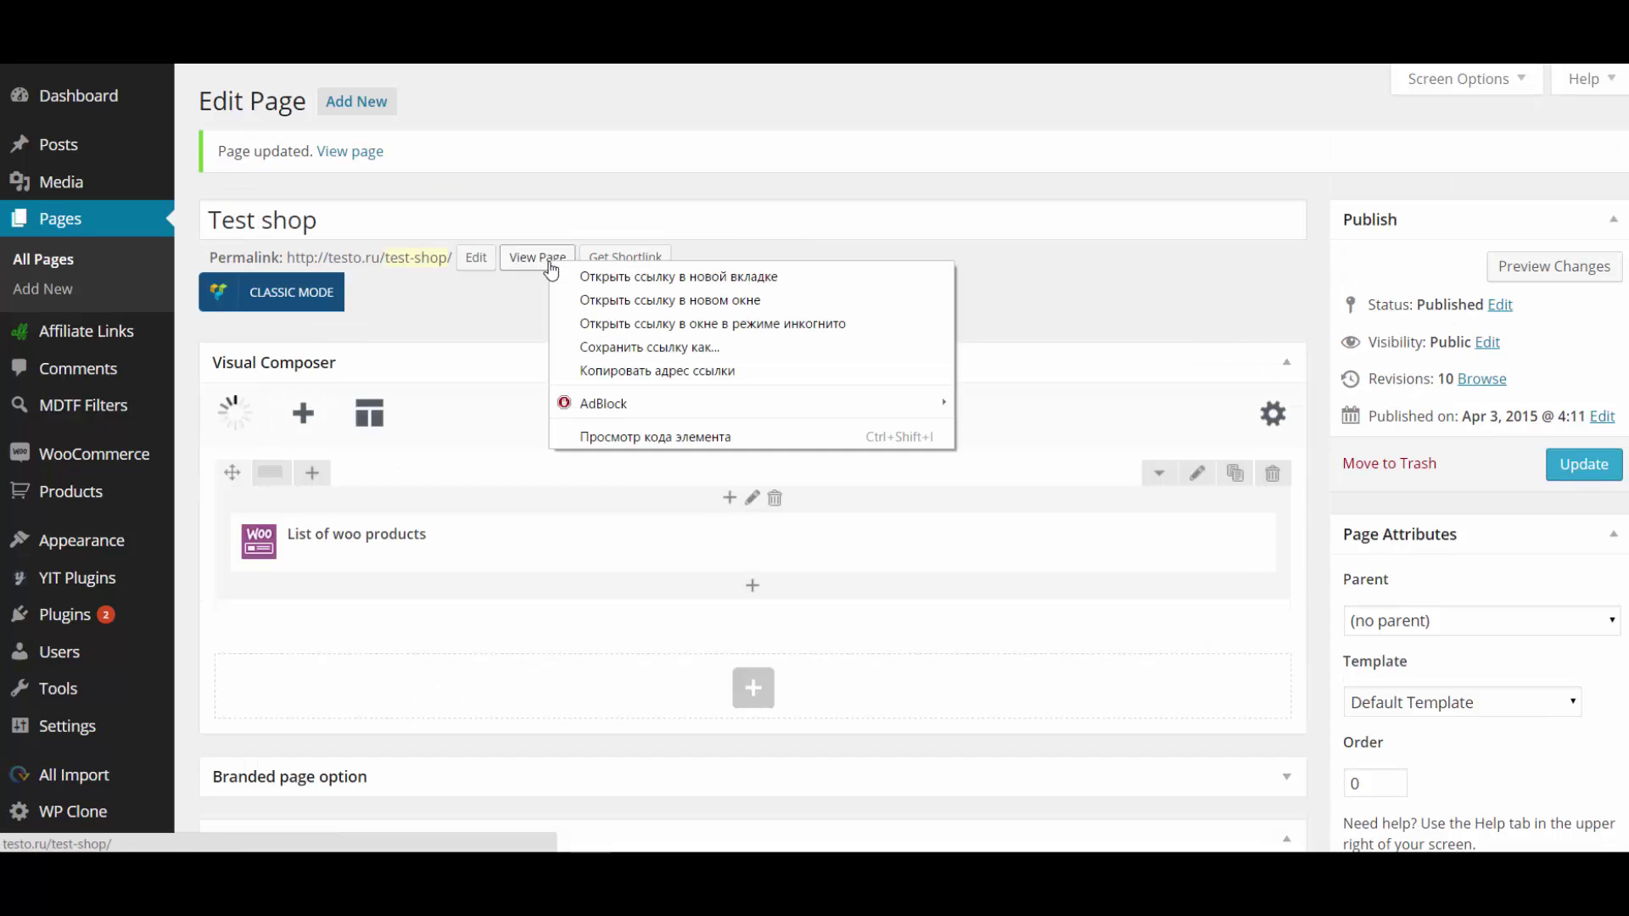
click(572, 276)
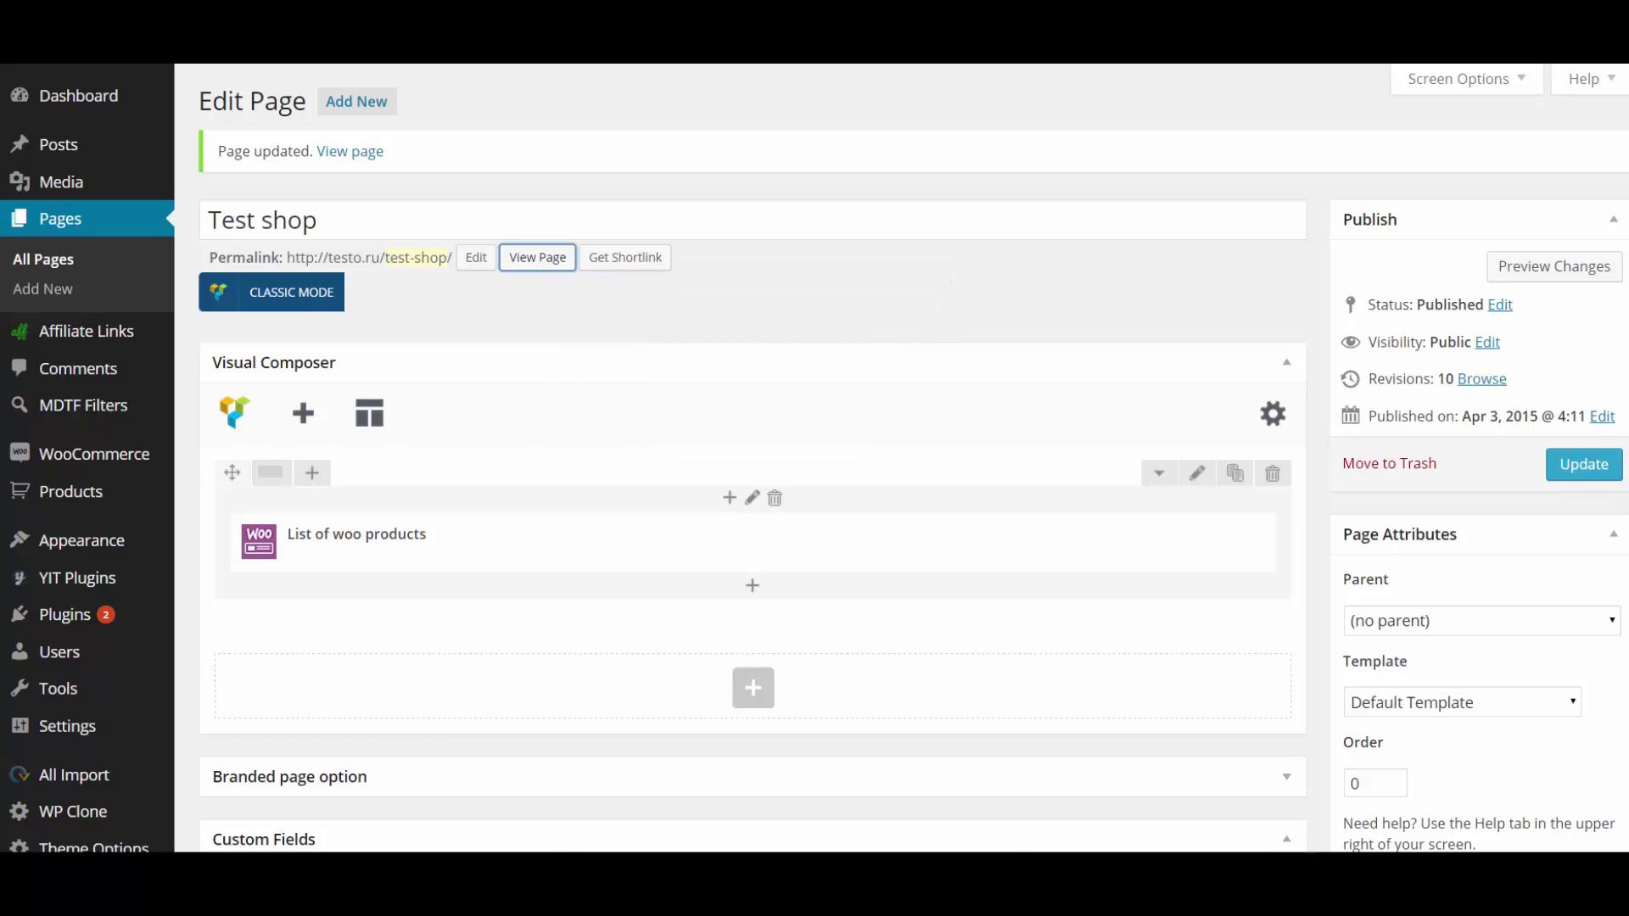
key(ctrl+Tab)
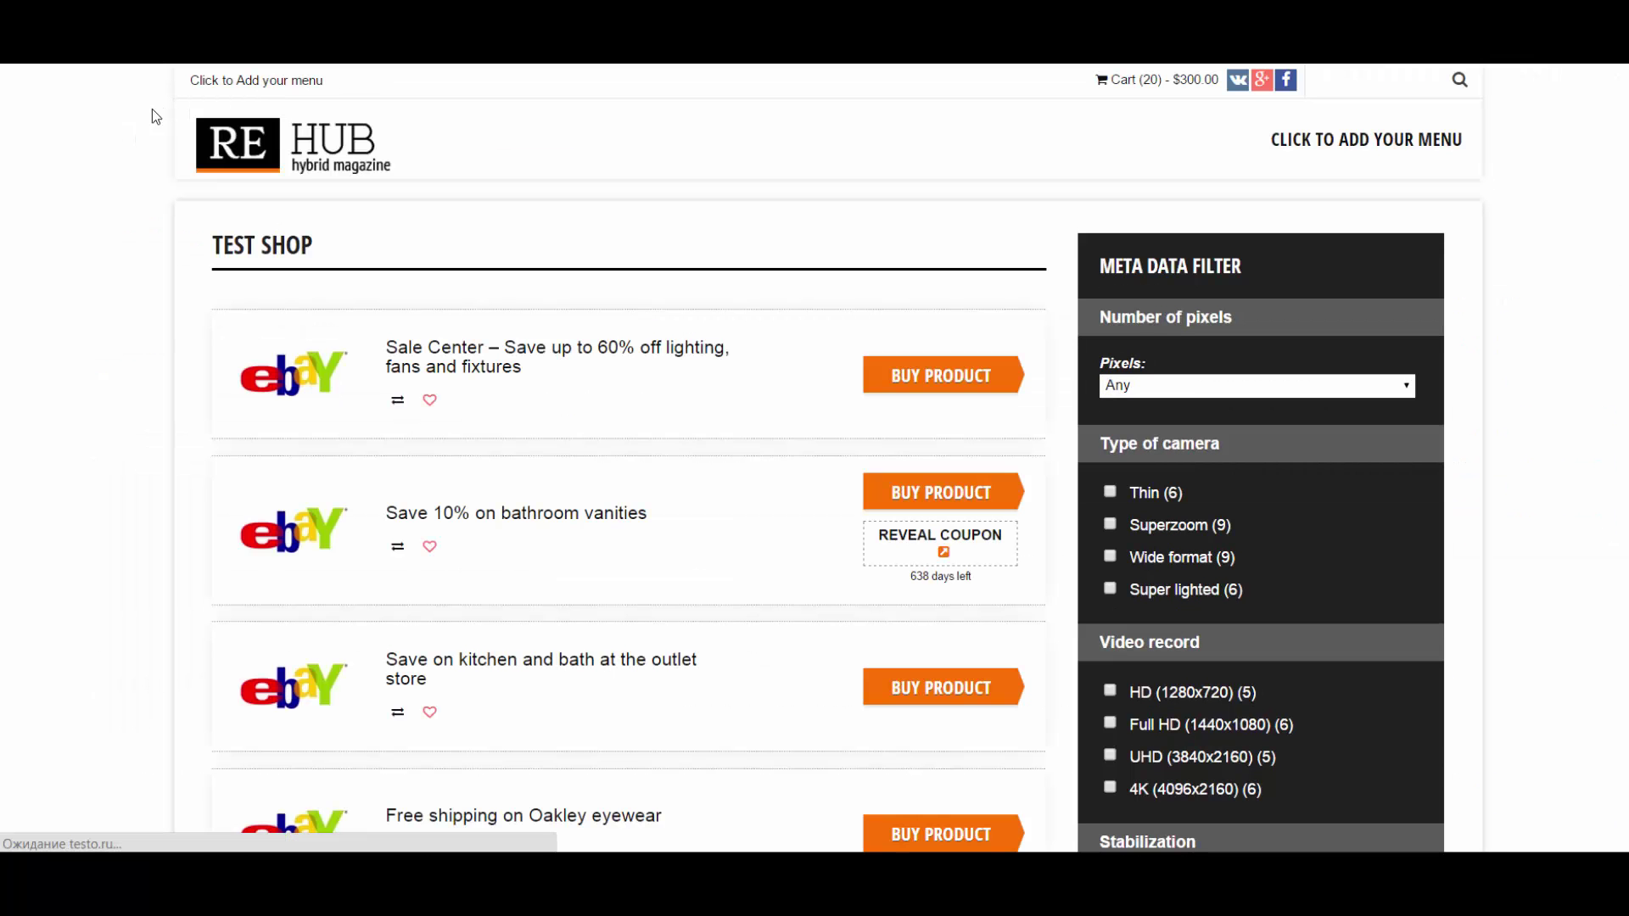
scroll(104, 191, down, 1)
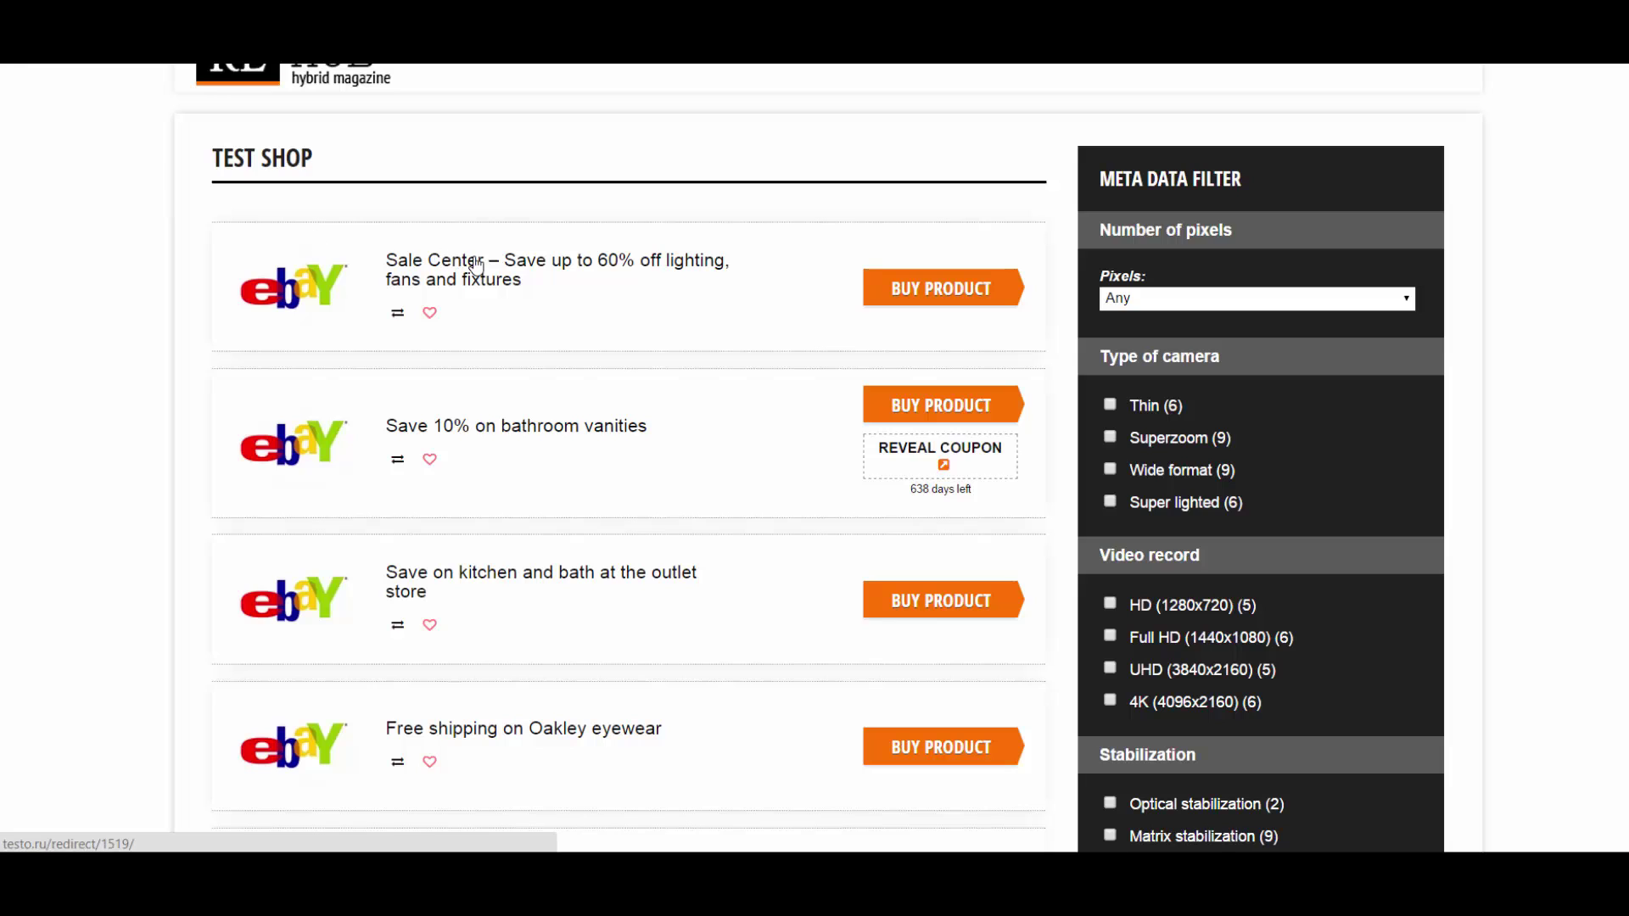
scroll(298, 280, down, 4)
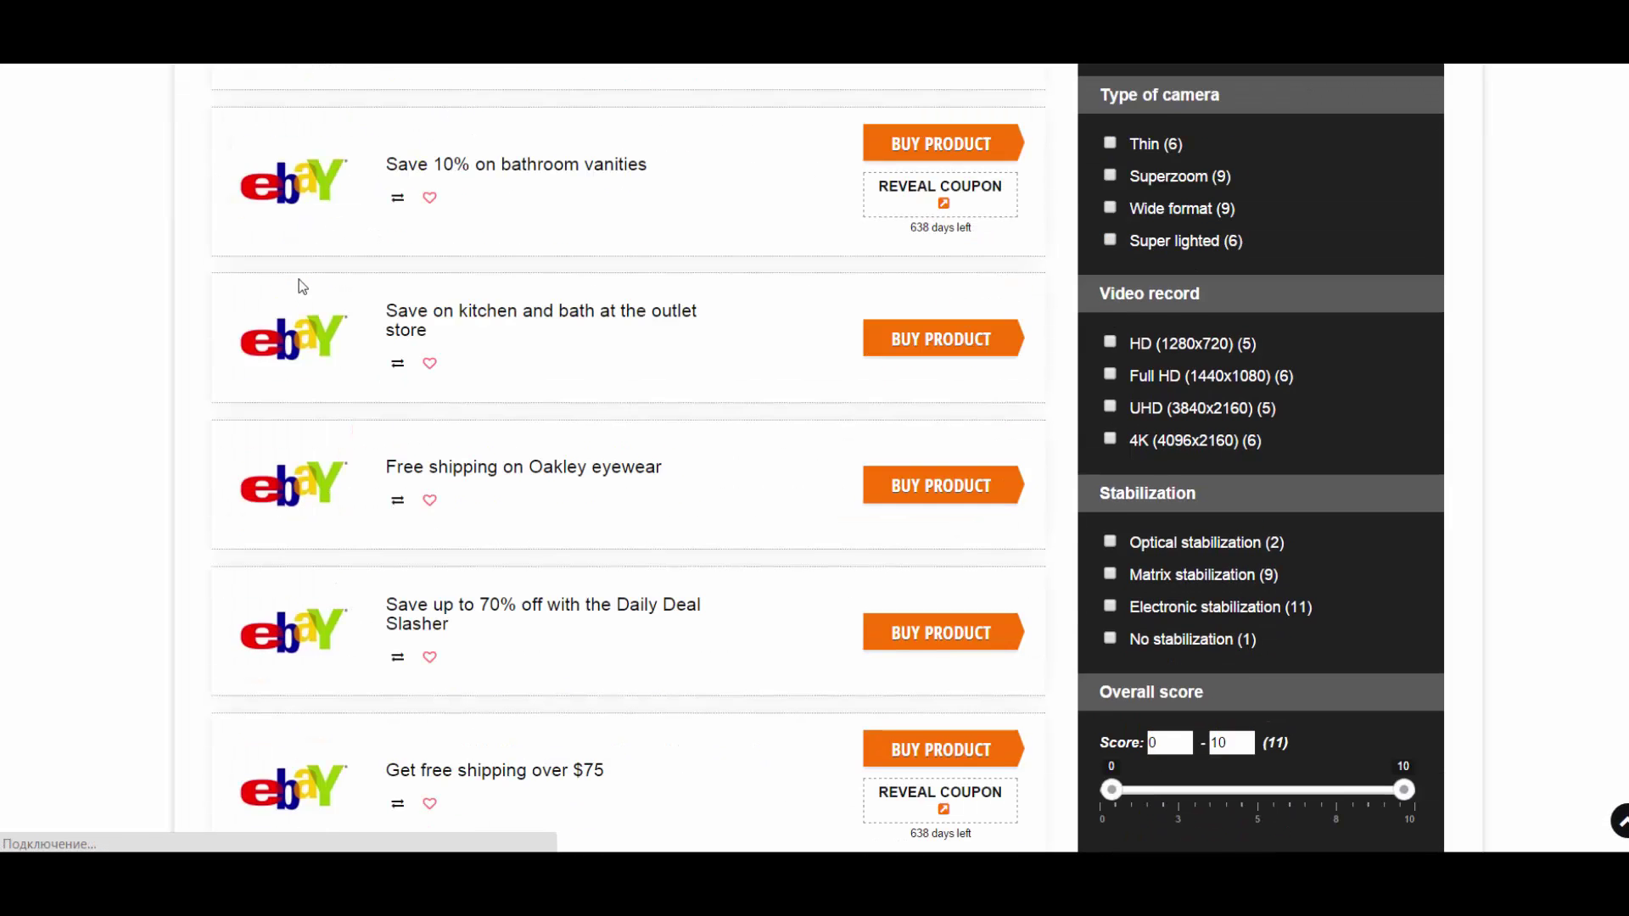
scroll(298, 280, down, 4)
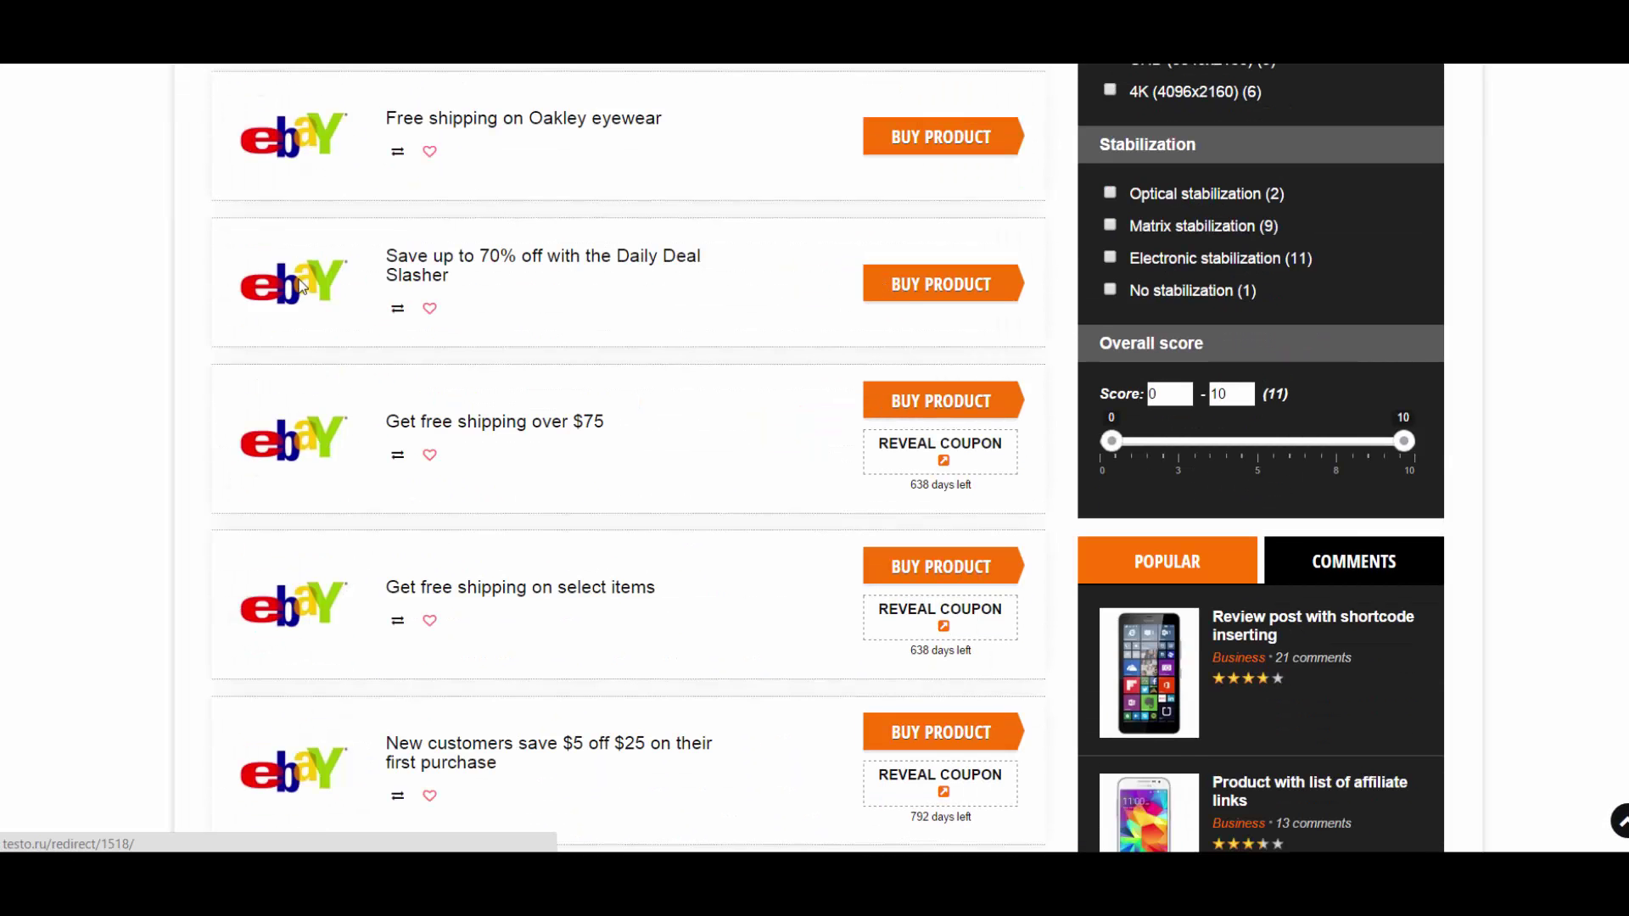
Step: Reveal the coupon of the "Get free shipping over $75" offer and check the opened store site and the offer list
click(914, 357)
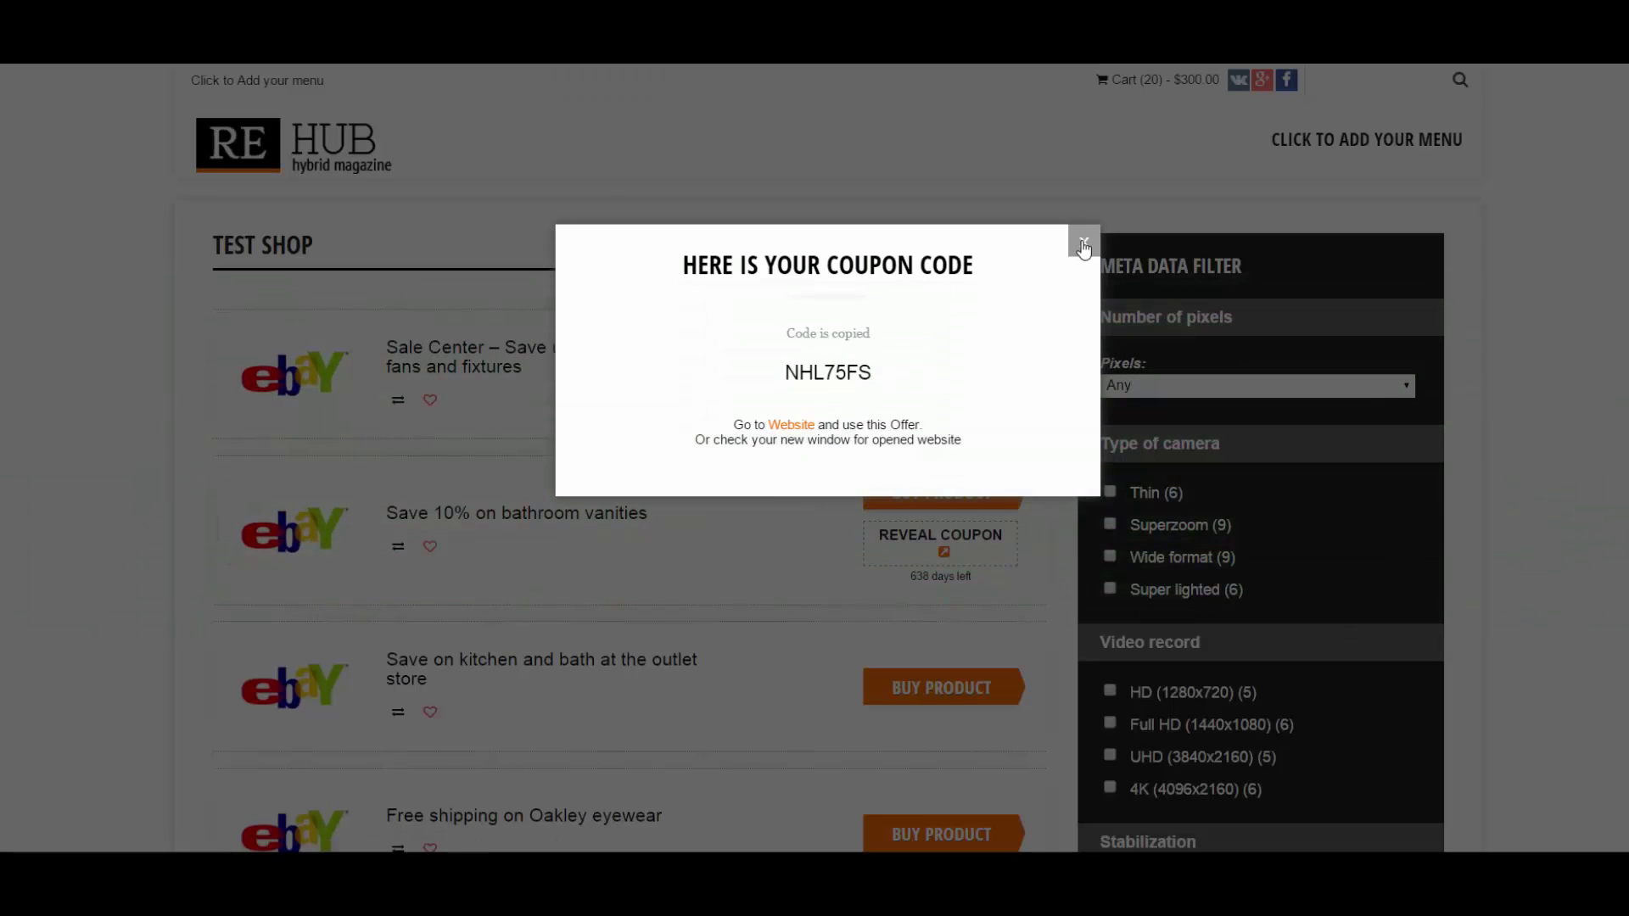
click(1083, 246)
scroll(1084, 247, down, 10)
key(ctrl+Tab)
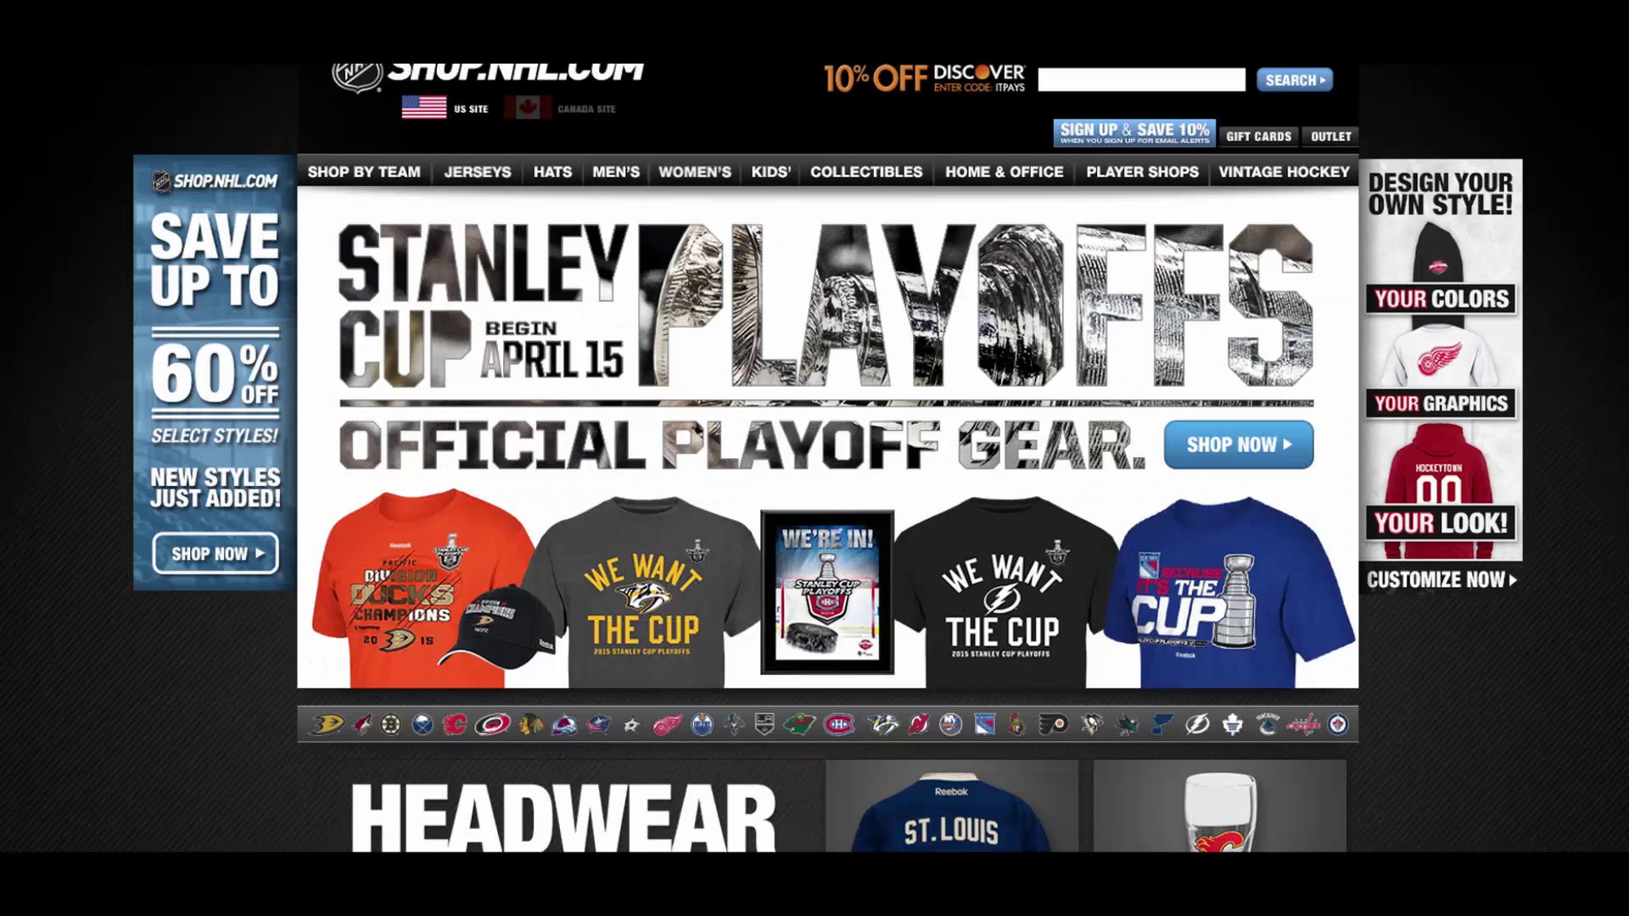
key(ctrl+Tab)
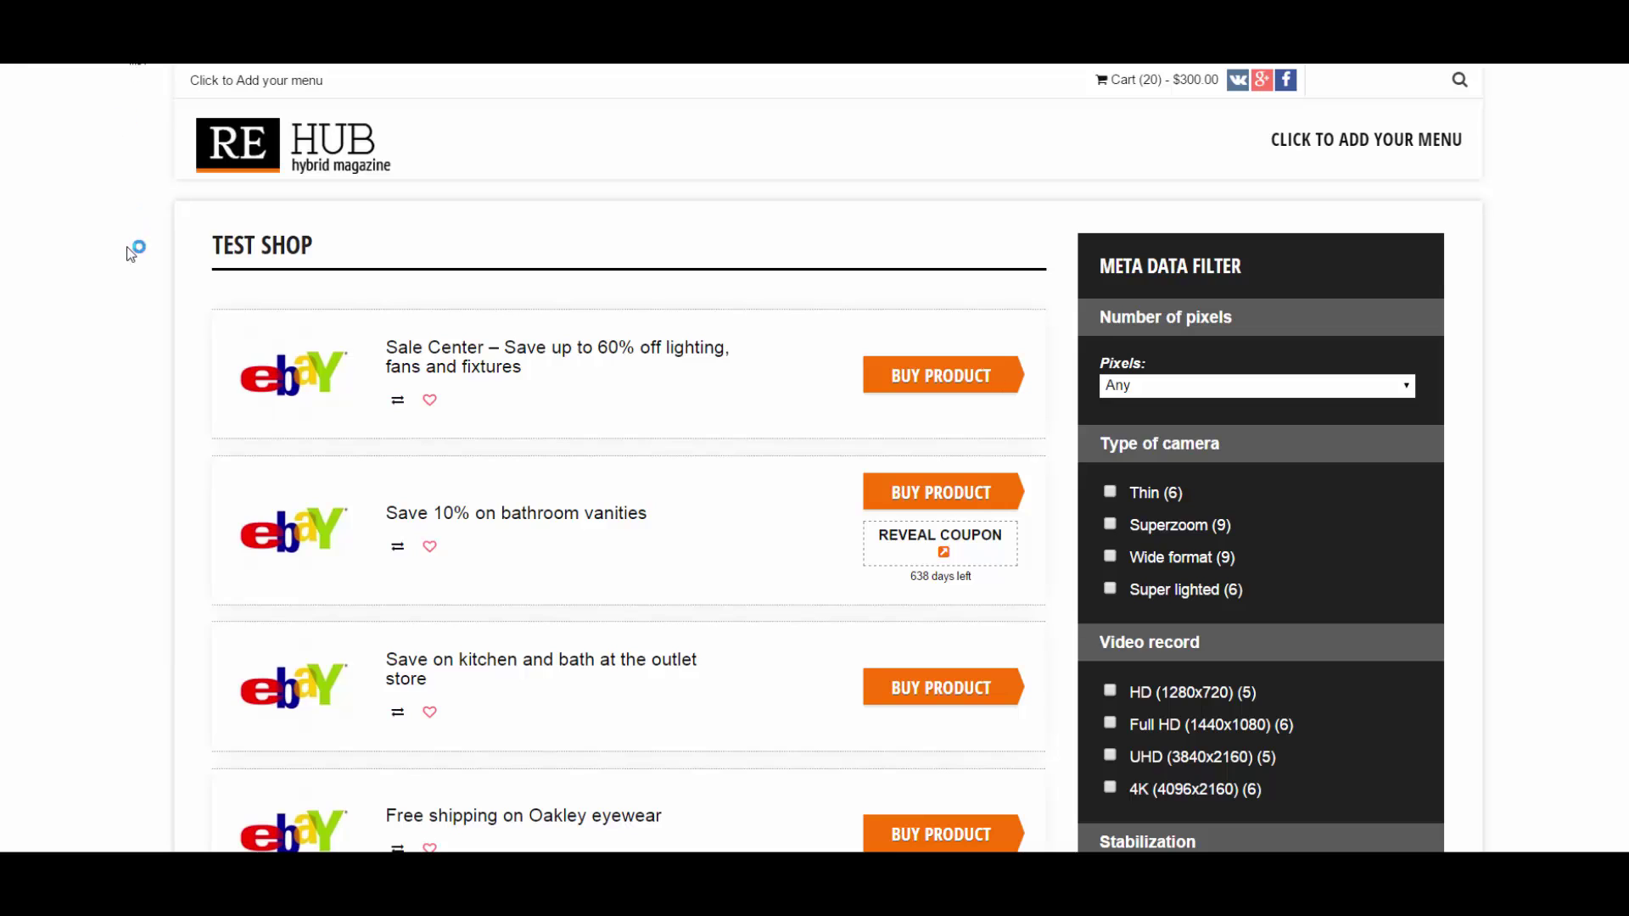
scroll(145, 280, down, 1)
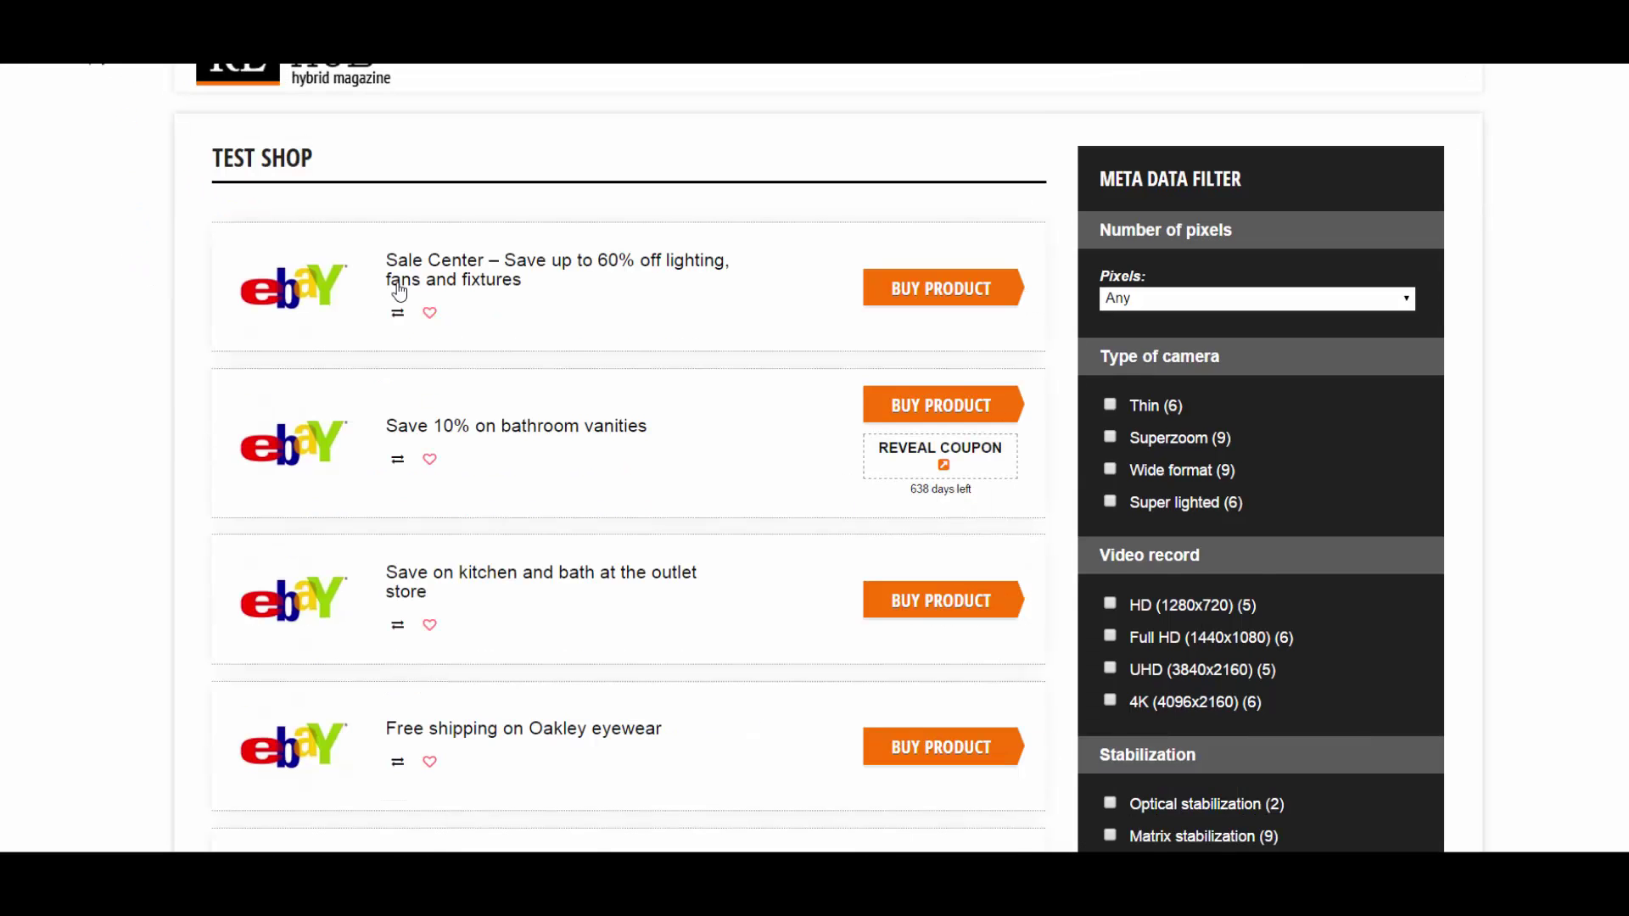
scroll(416, 291, down, 9)
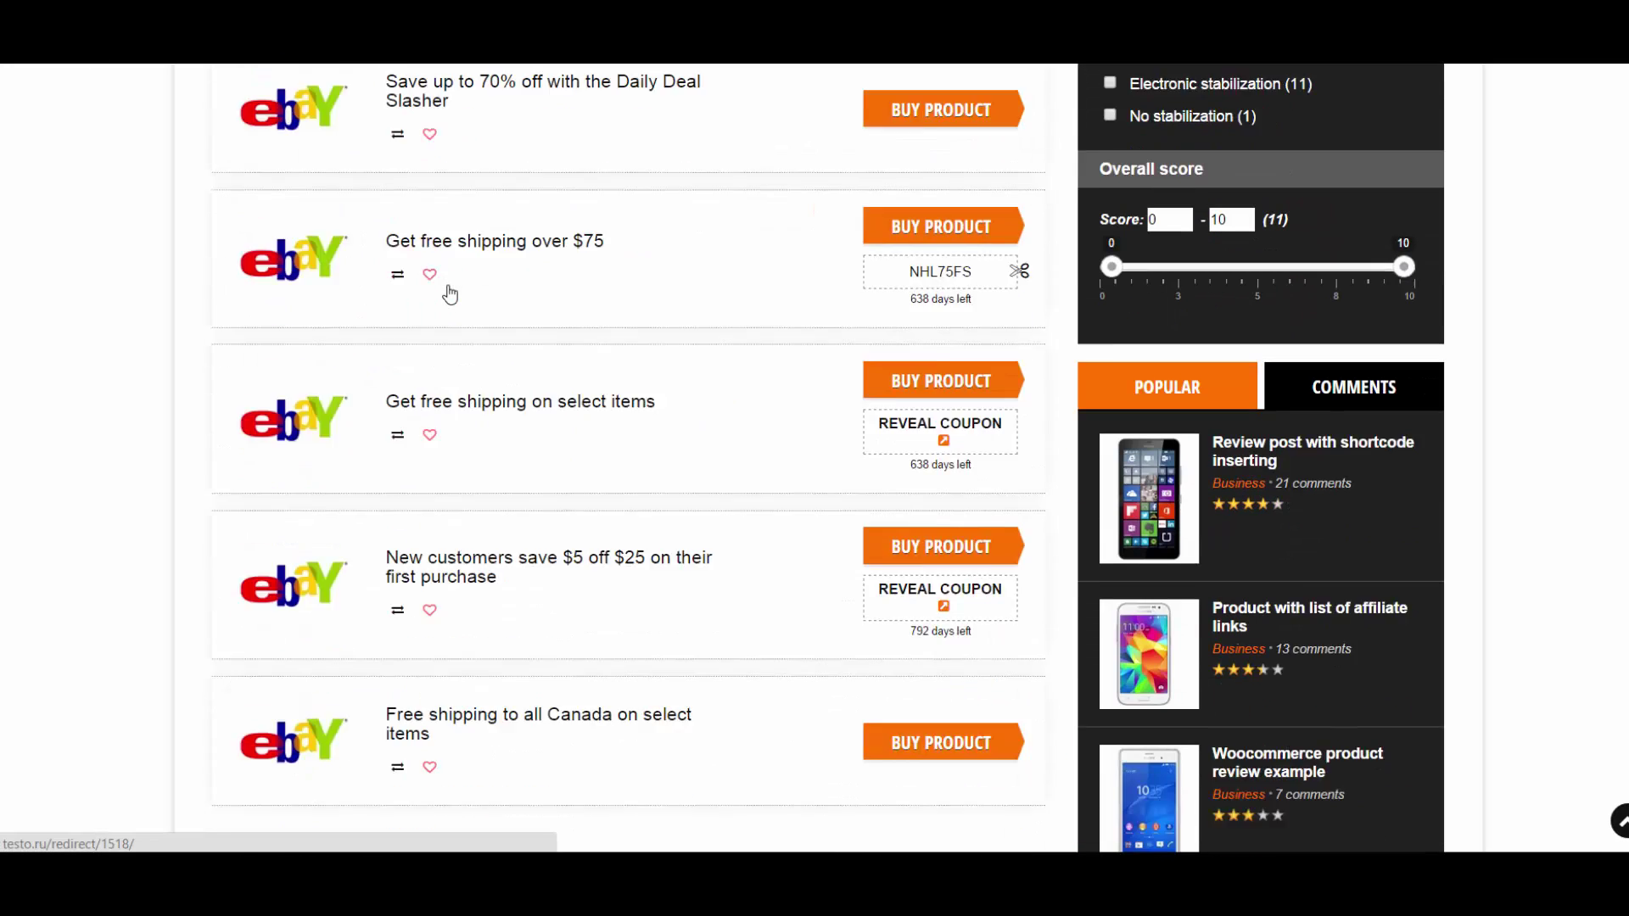
scroll(449, 293, down, 1)
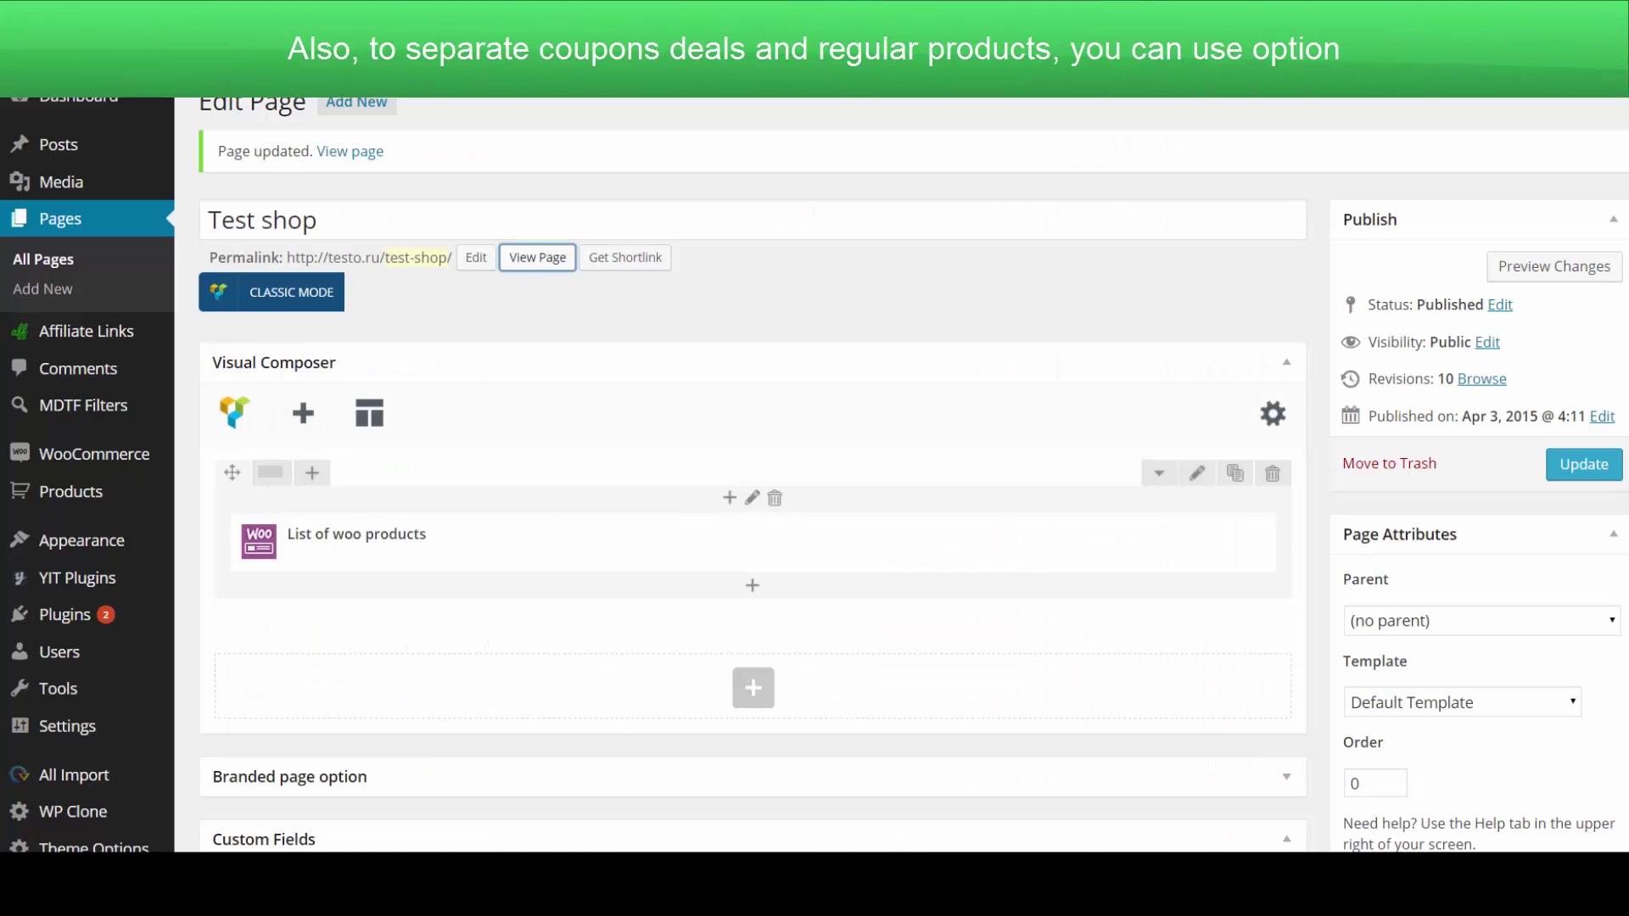
Step: Restrict the woo products list to offers with actual coupons, save the element settings, and update the Test shop page
mouse_move(843, 548)
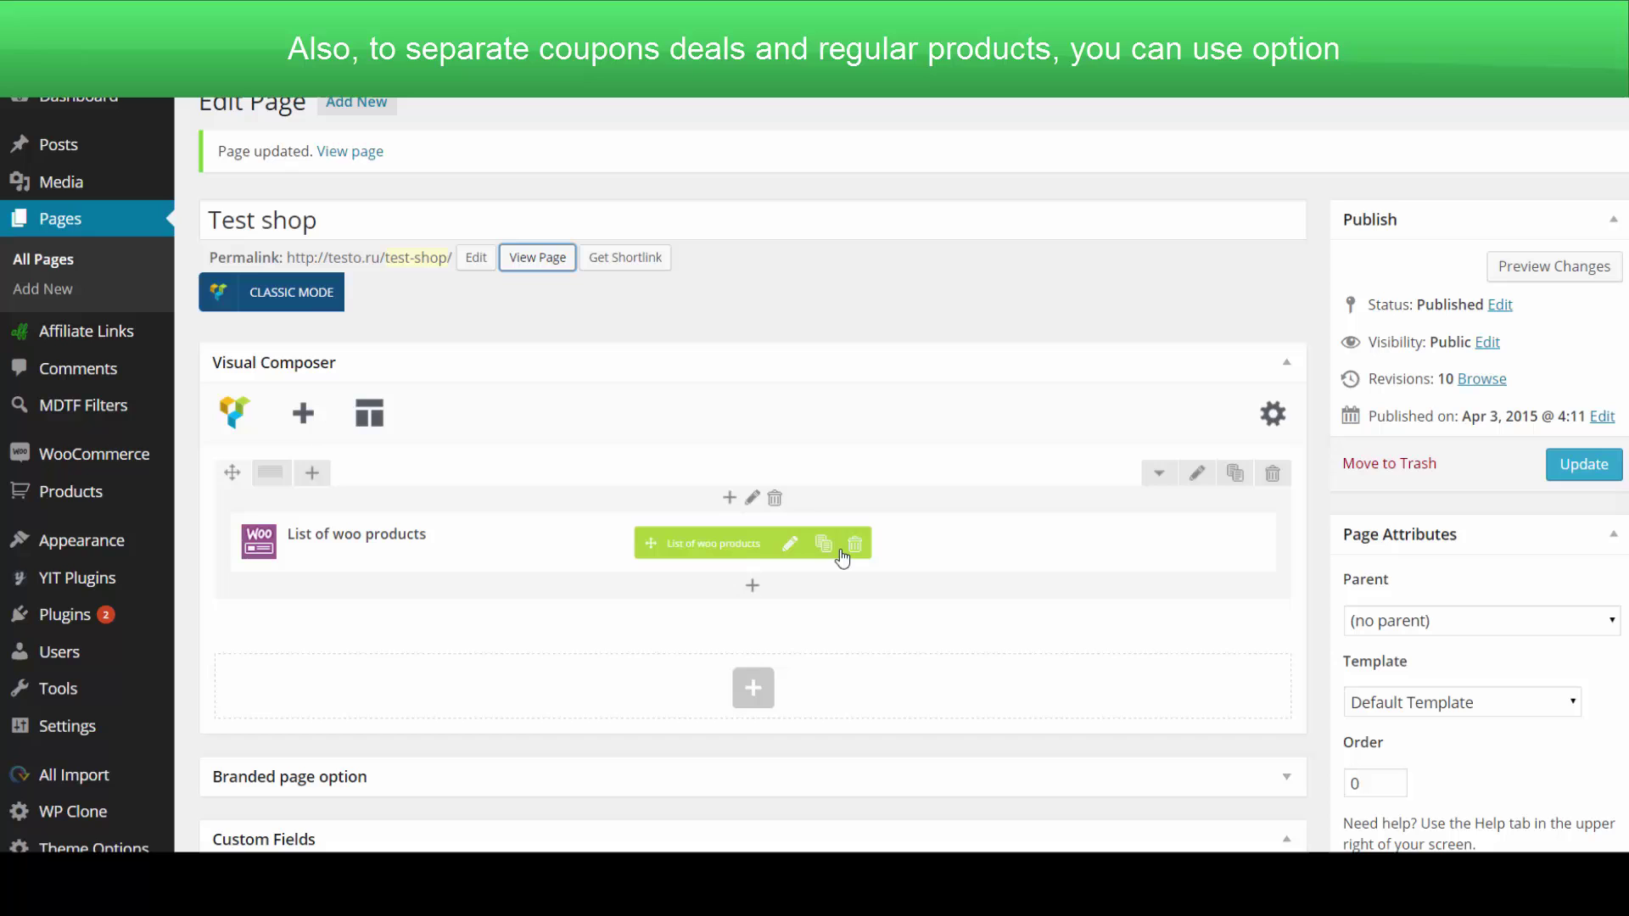
click(791, 544)
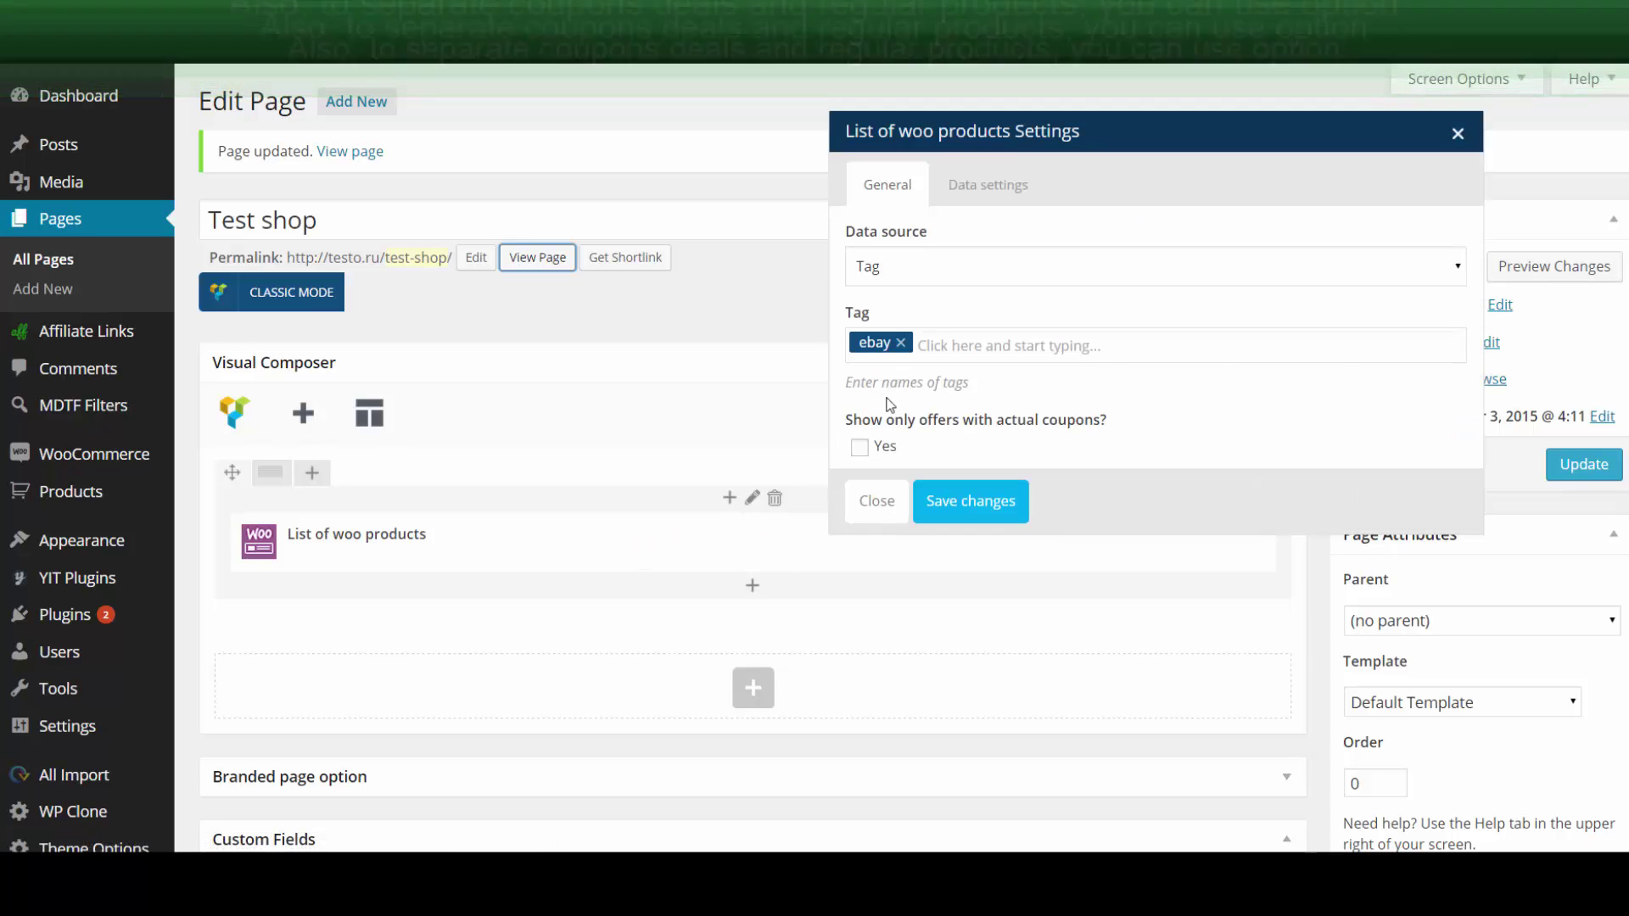
click(861, 447)
click(955, 501)
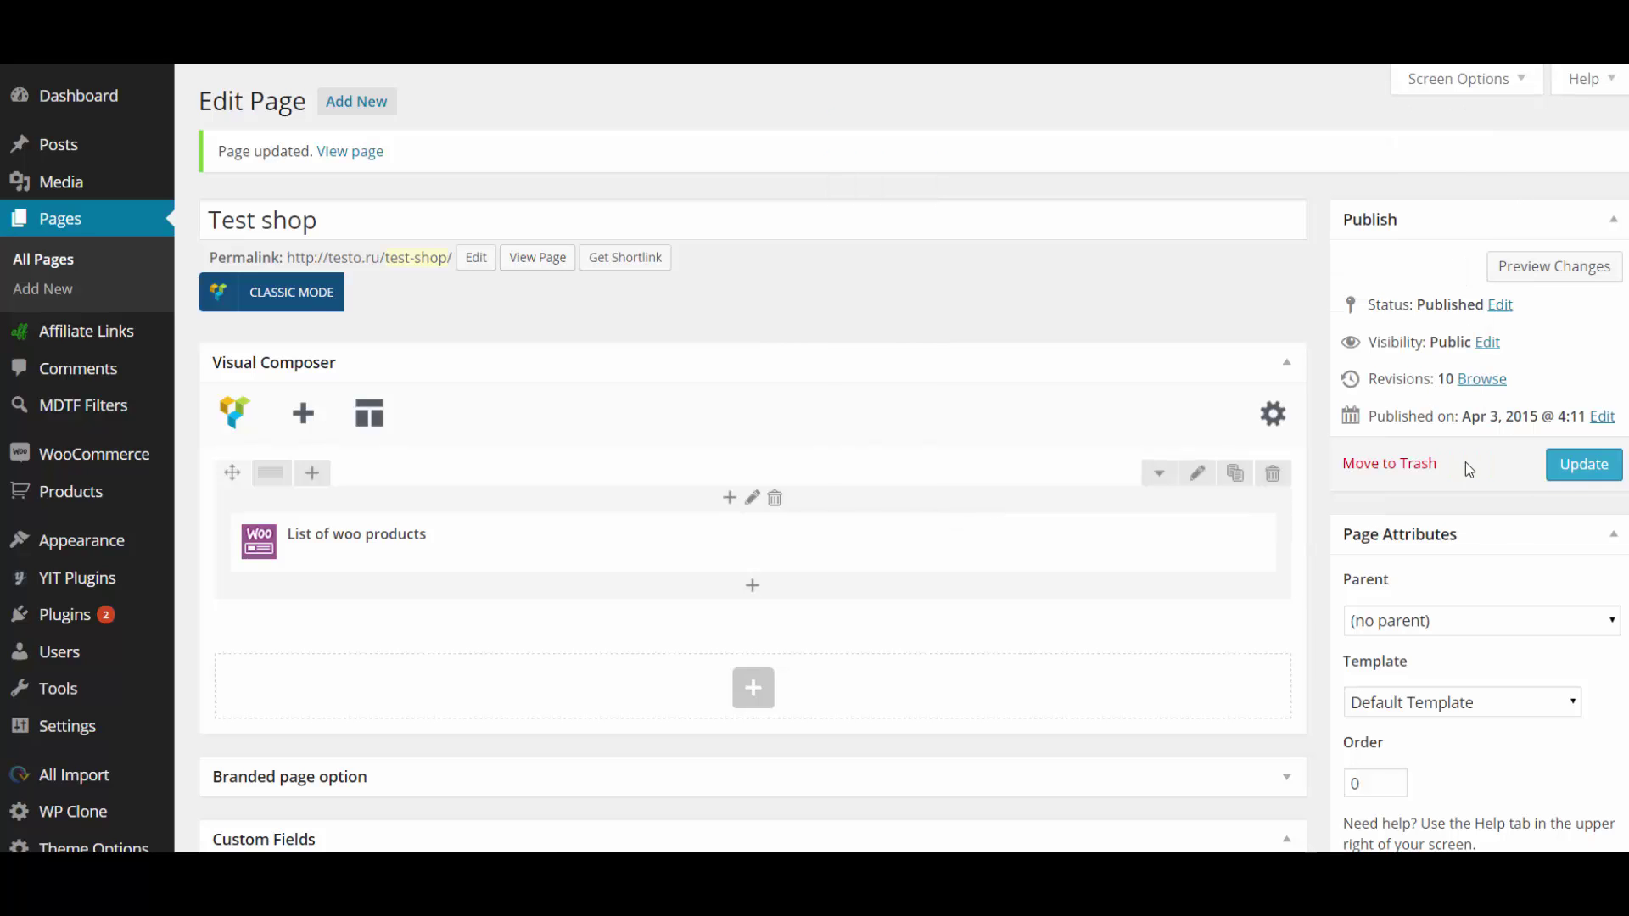
click(1582, 465)
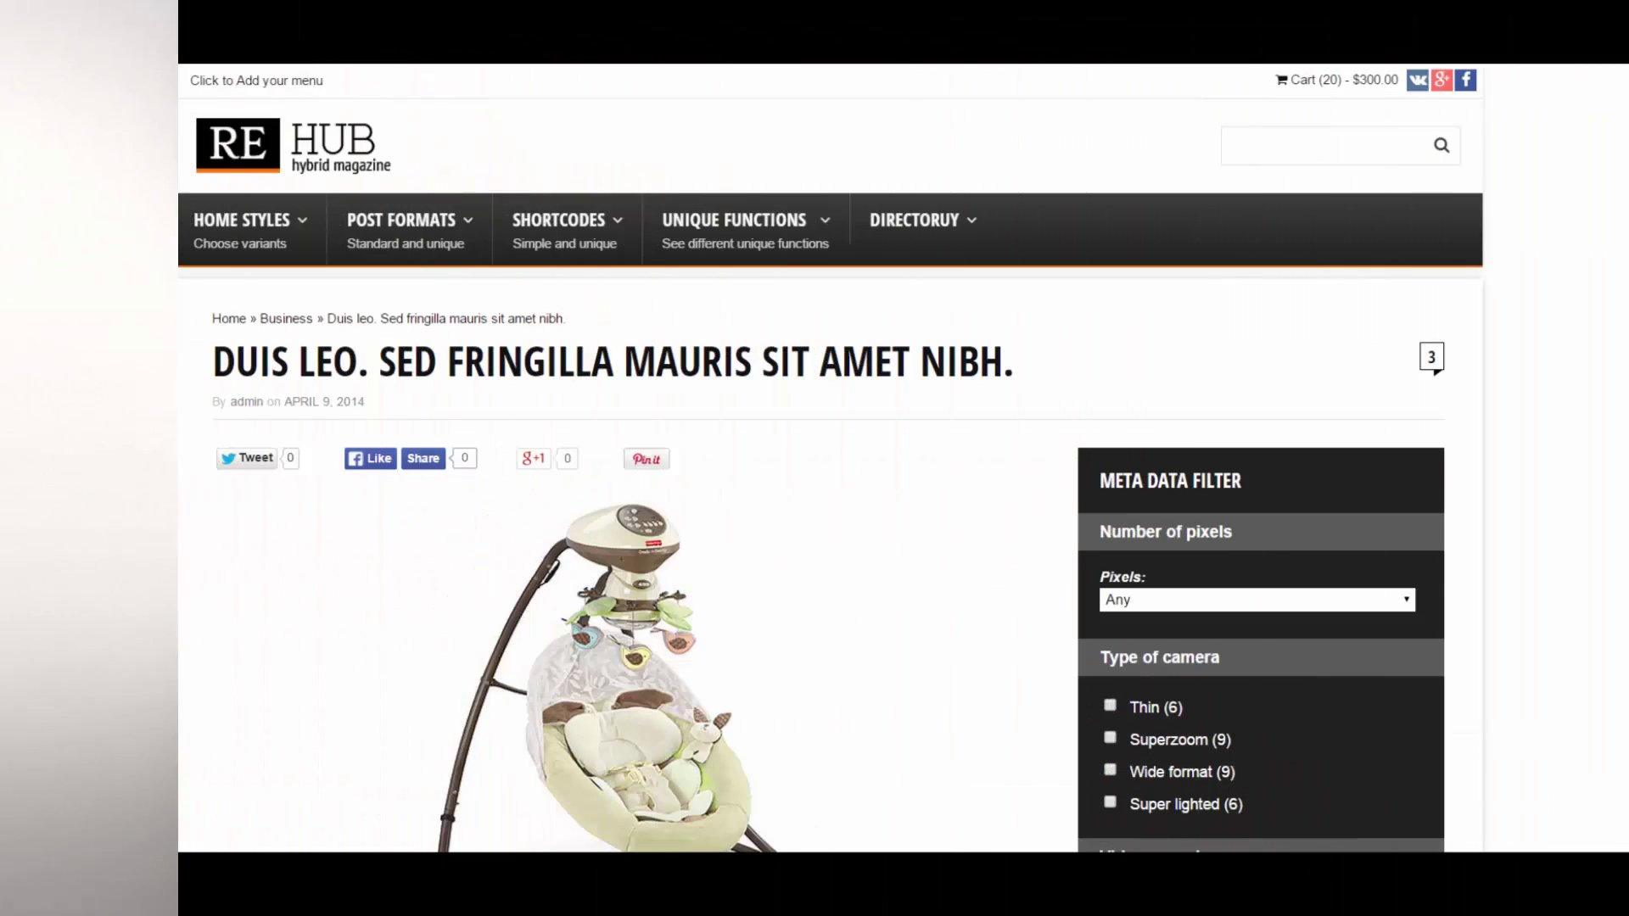
Step: Look over the published "Duis leo" post and set its type of review to Woocommerce product review in the post editor
scroll(55, 192, down, 4)
scroll(55, 192, down, 15)
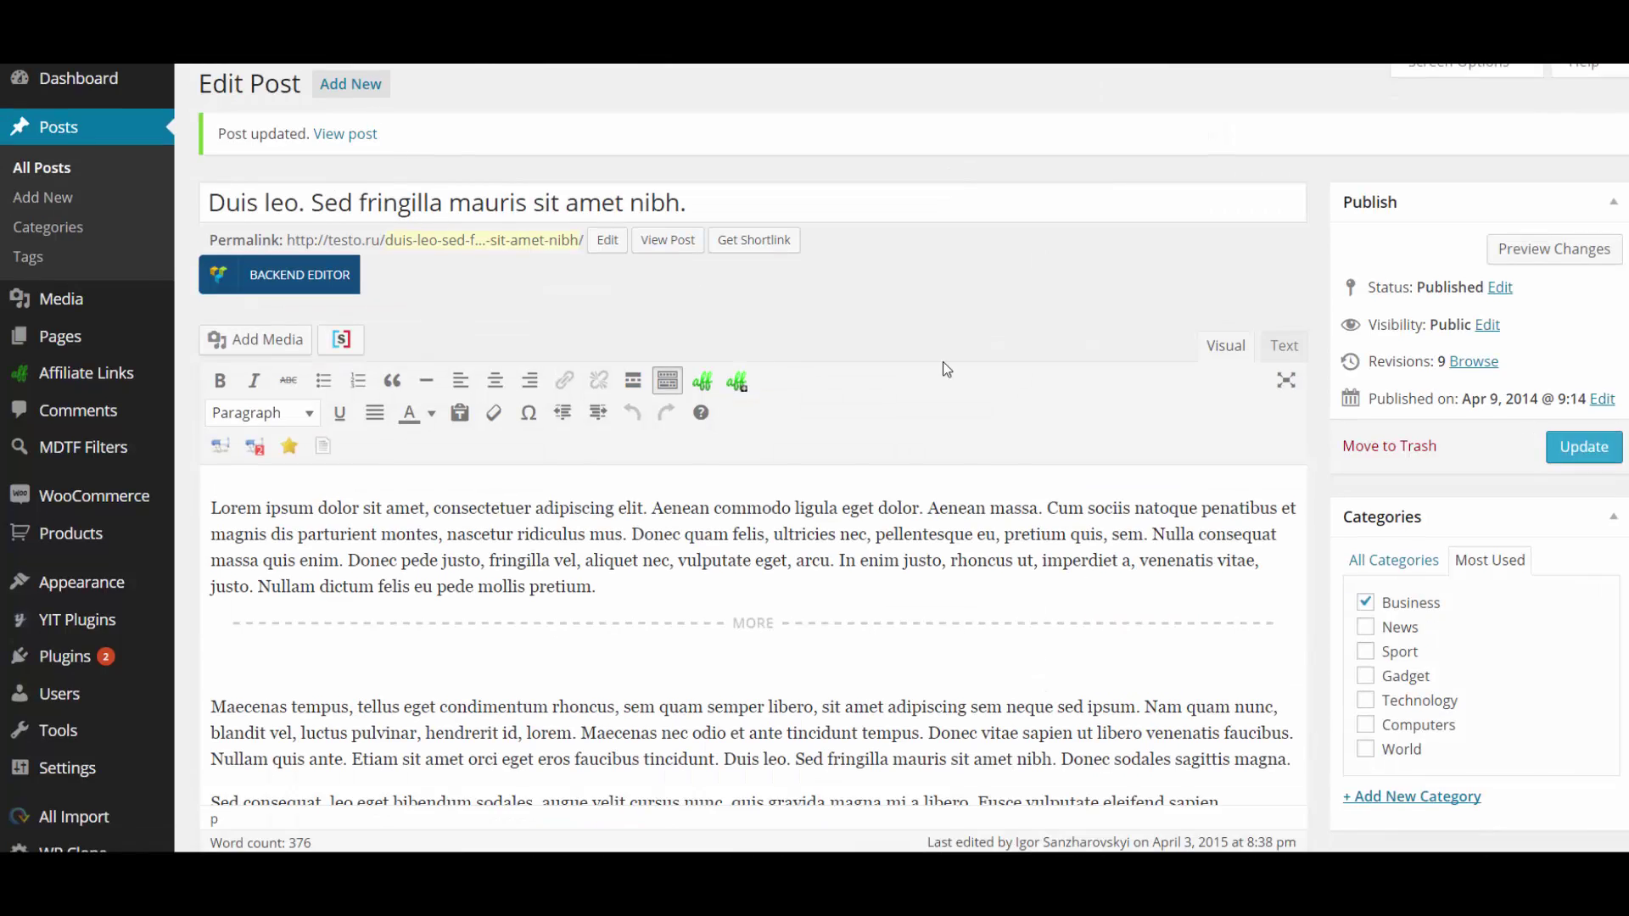
scroll(944, 361, down, 20)
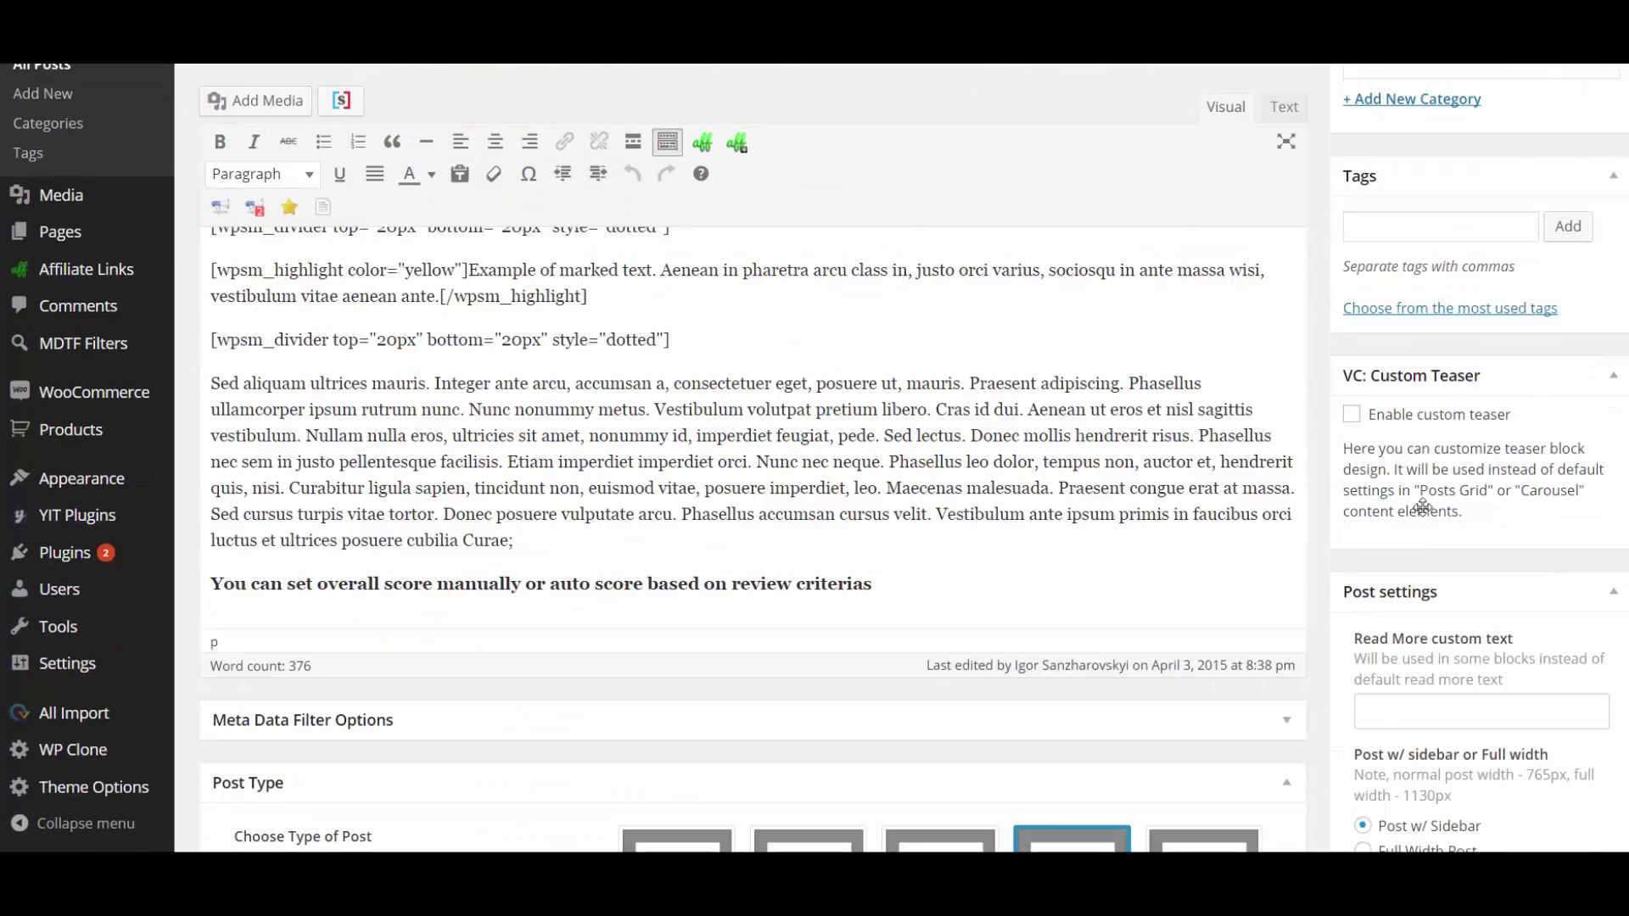
scroll(1550, 582, down, 1)
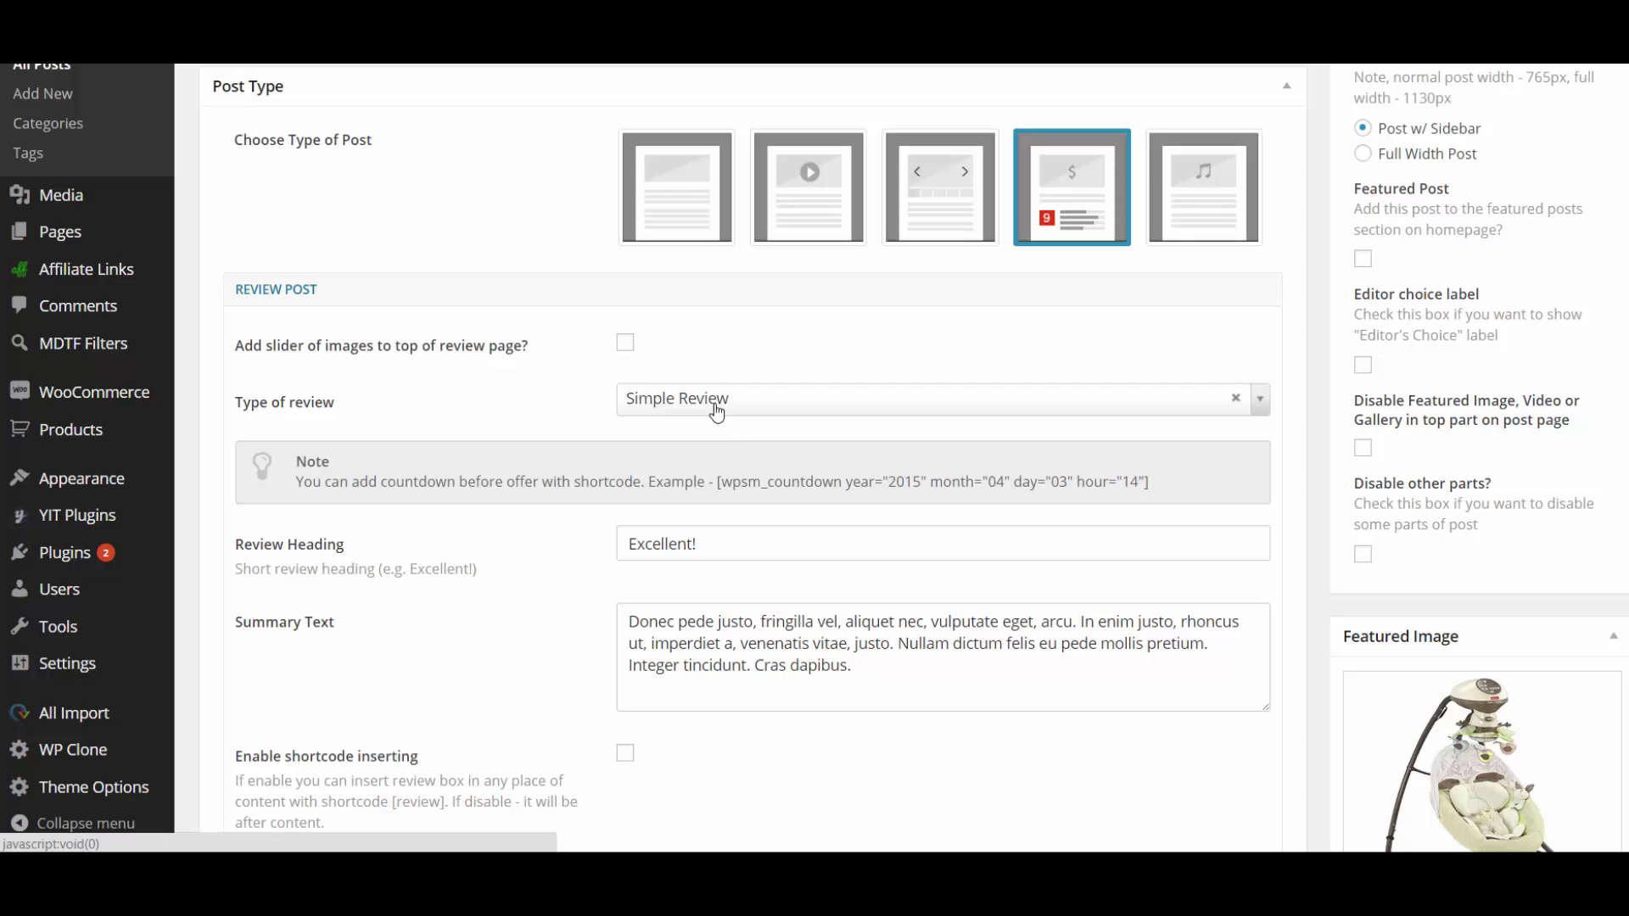
click(717, 413)
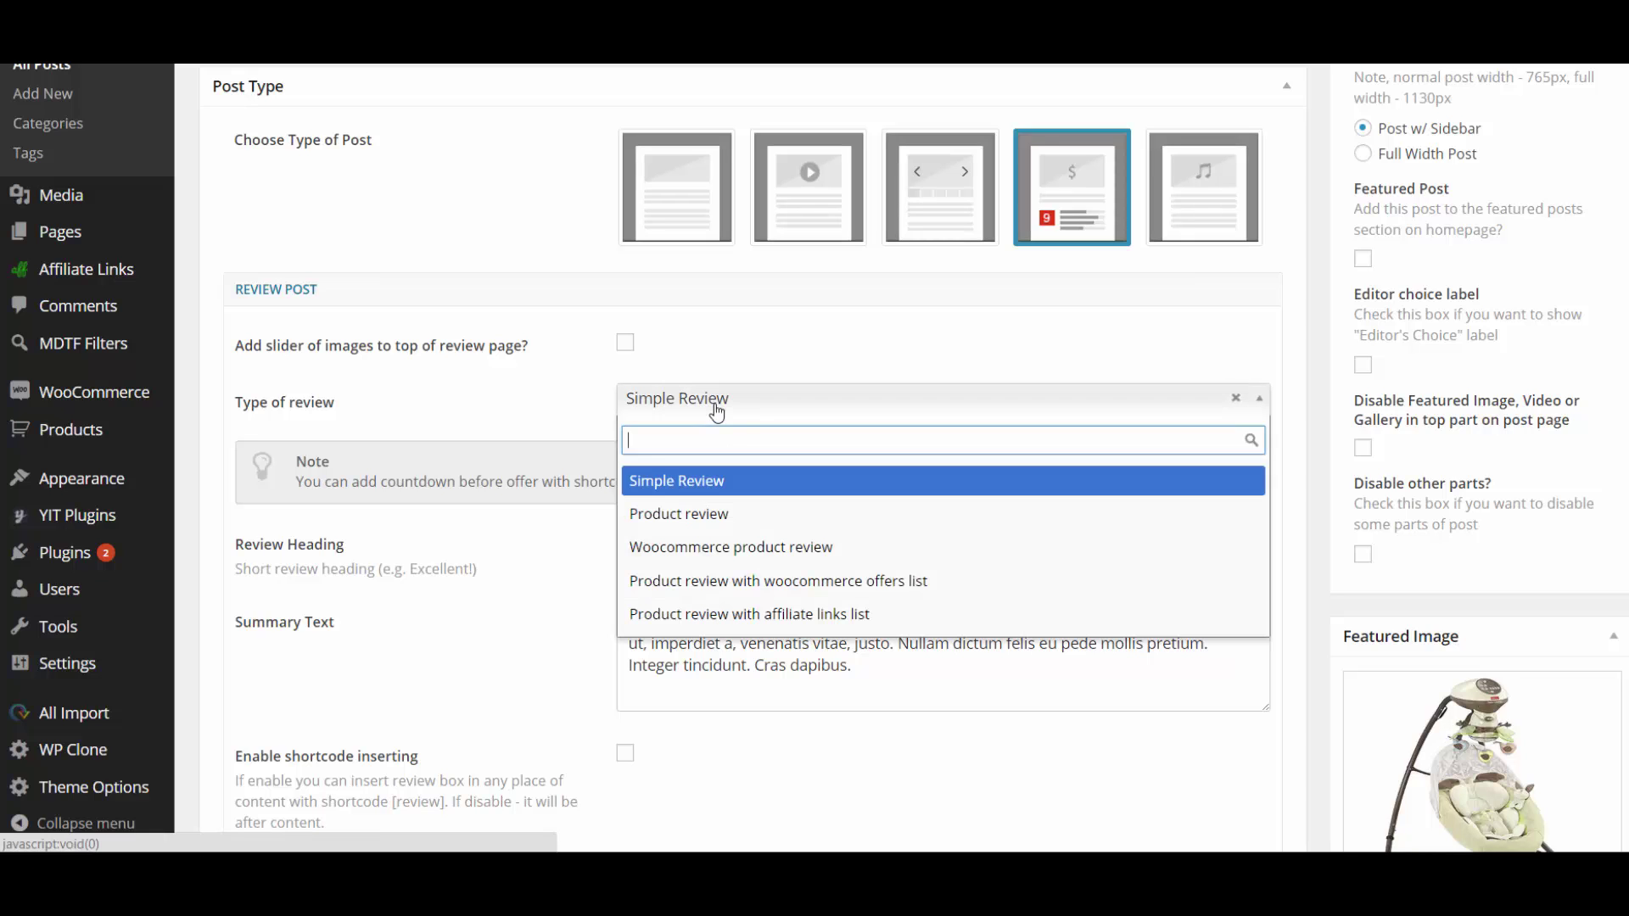
click(753, 559)
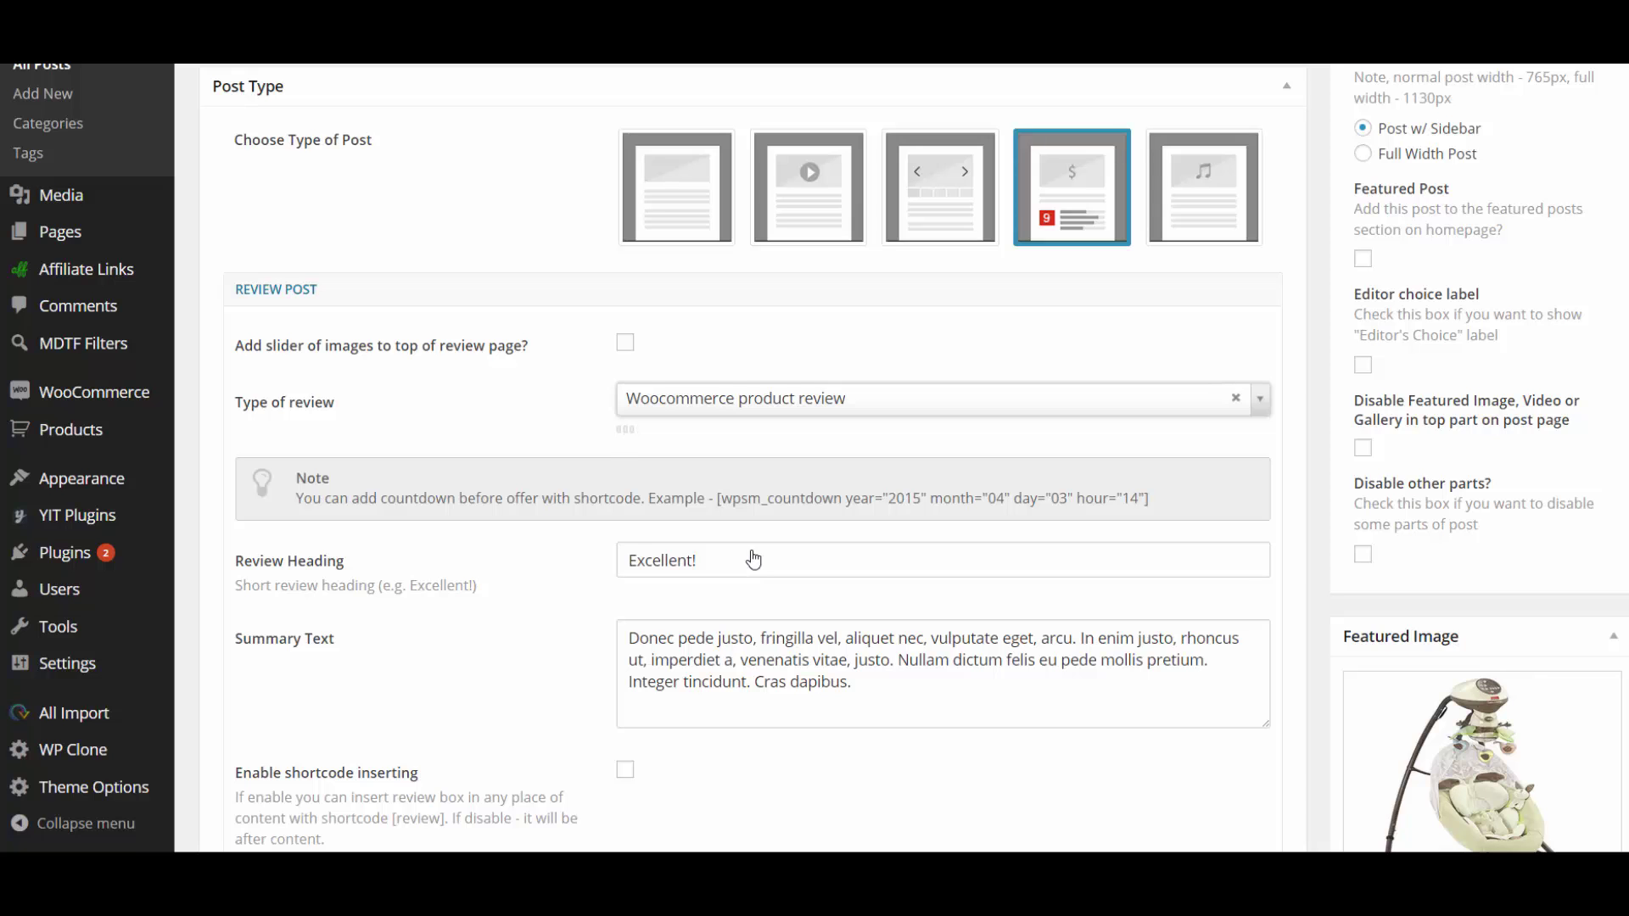
Step: Choose Woo Album #4 as the WooCommerce product for the review and update the post
scroll(753, 550, down, 3)
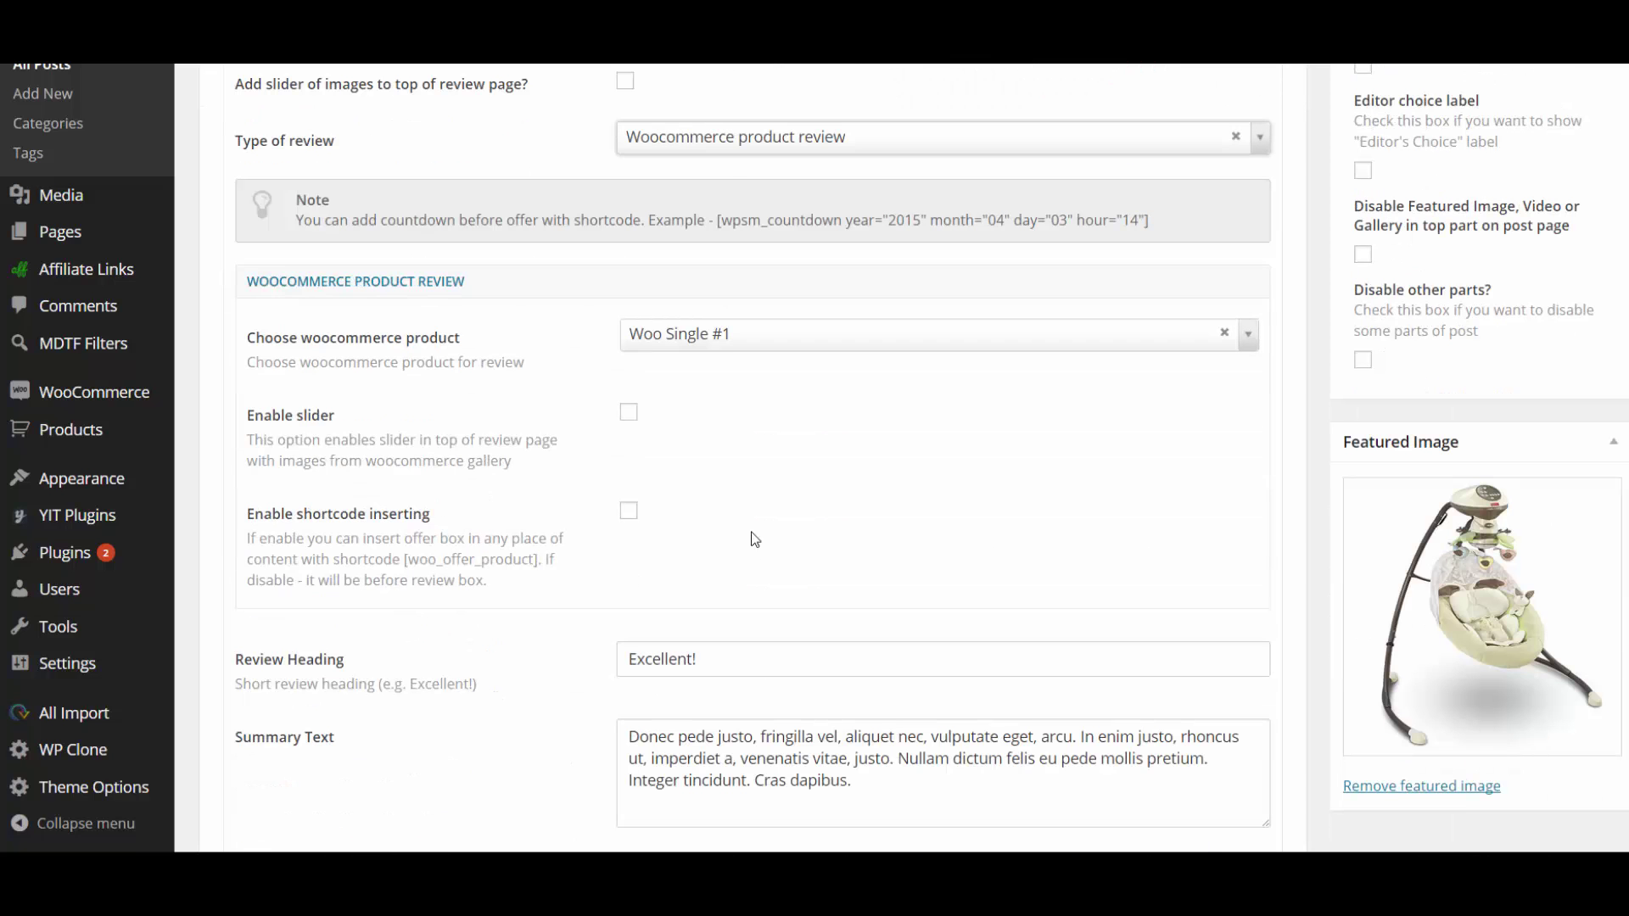
click(688, 340)
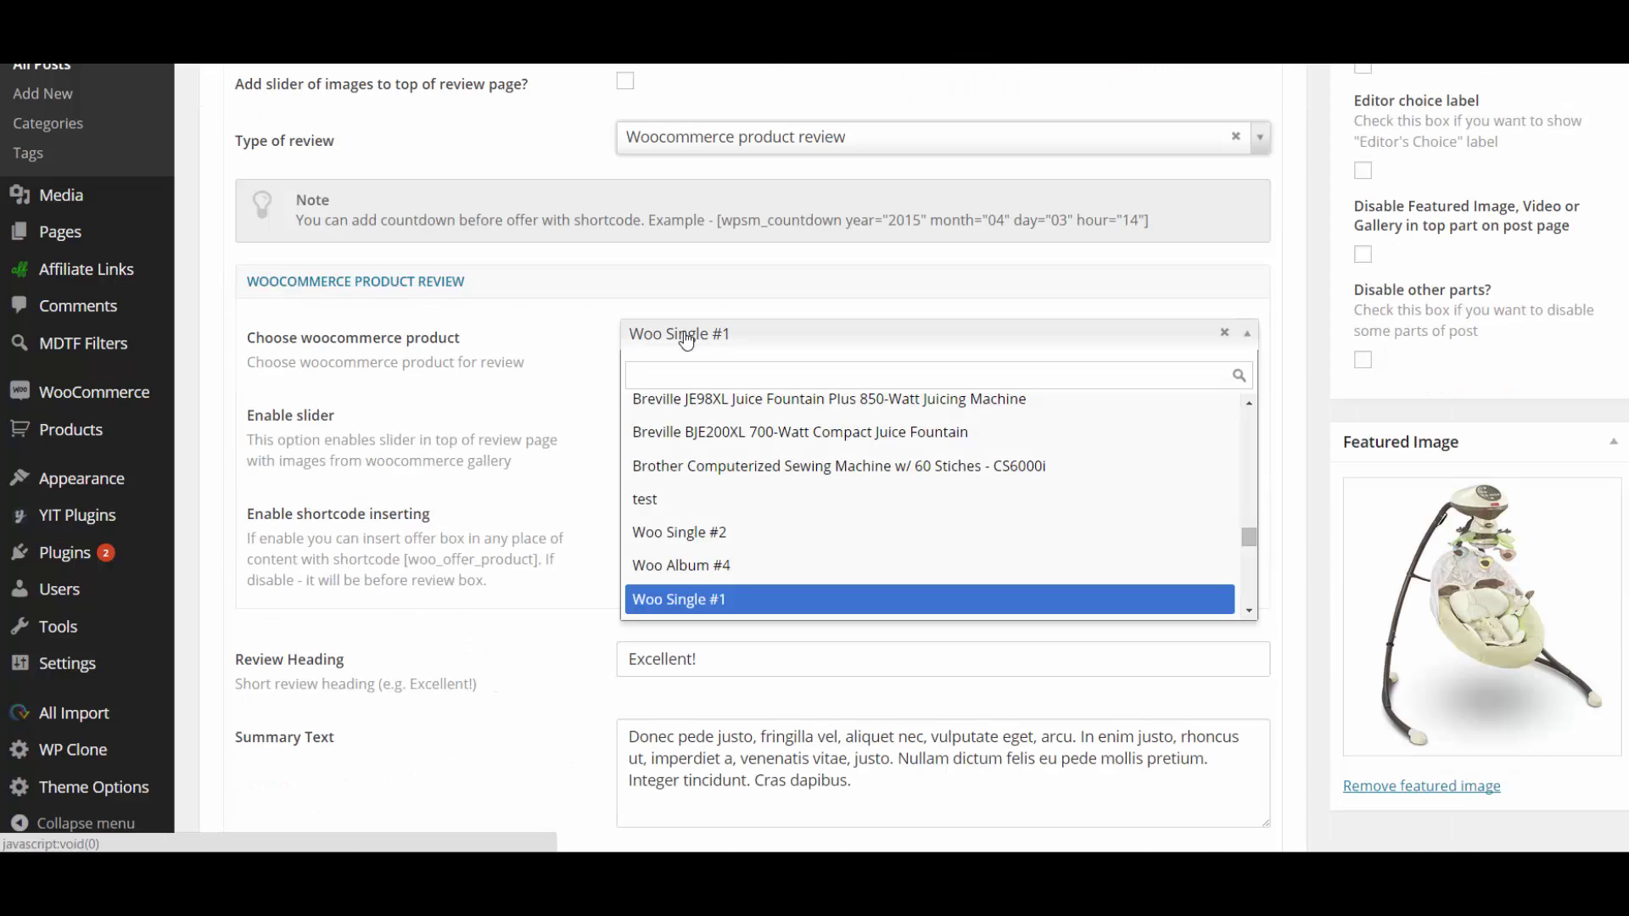
click(729, 569)
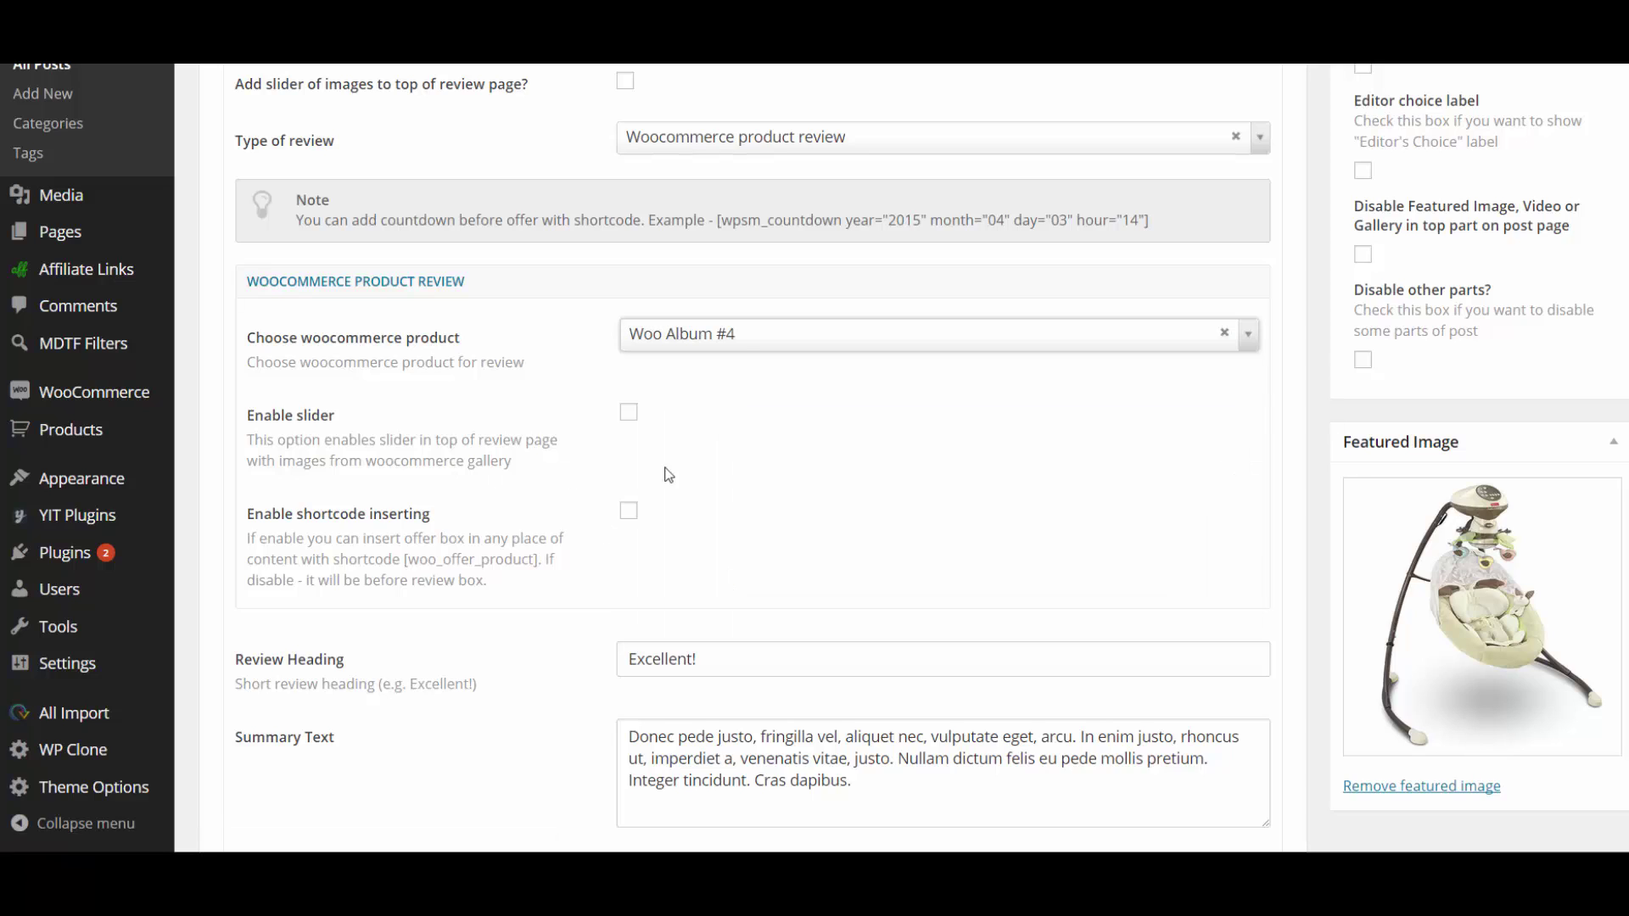
scroll(1493, 319, up, 15)
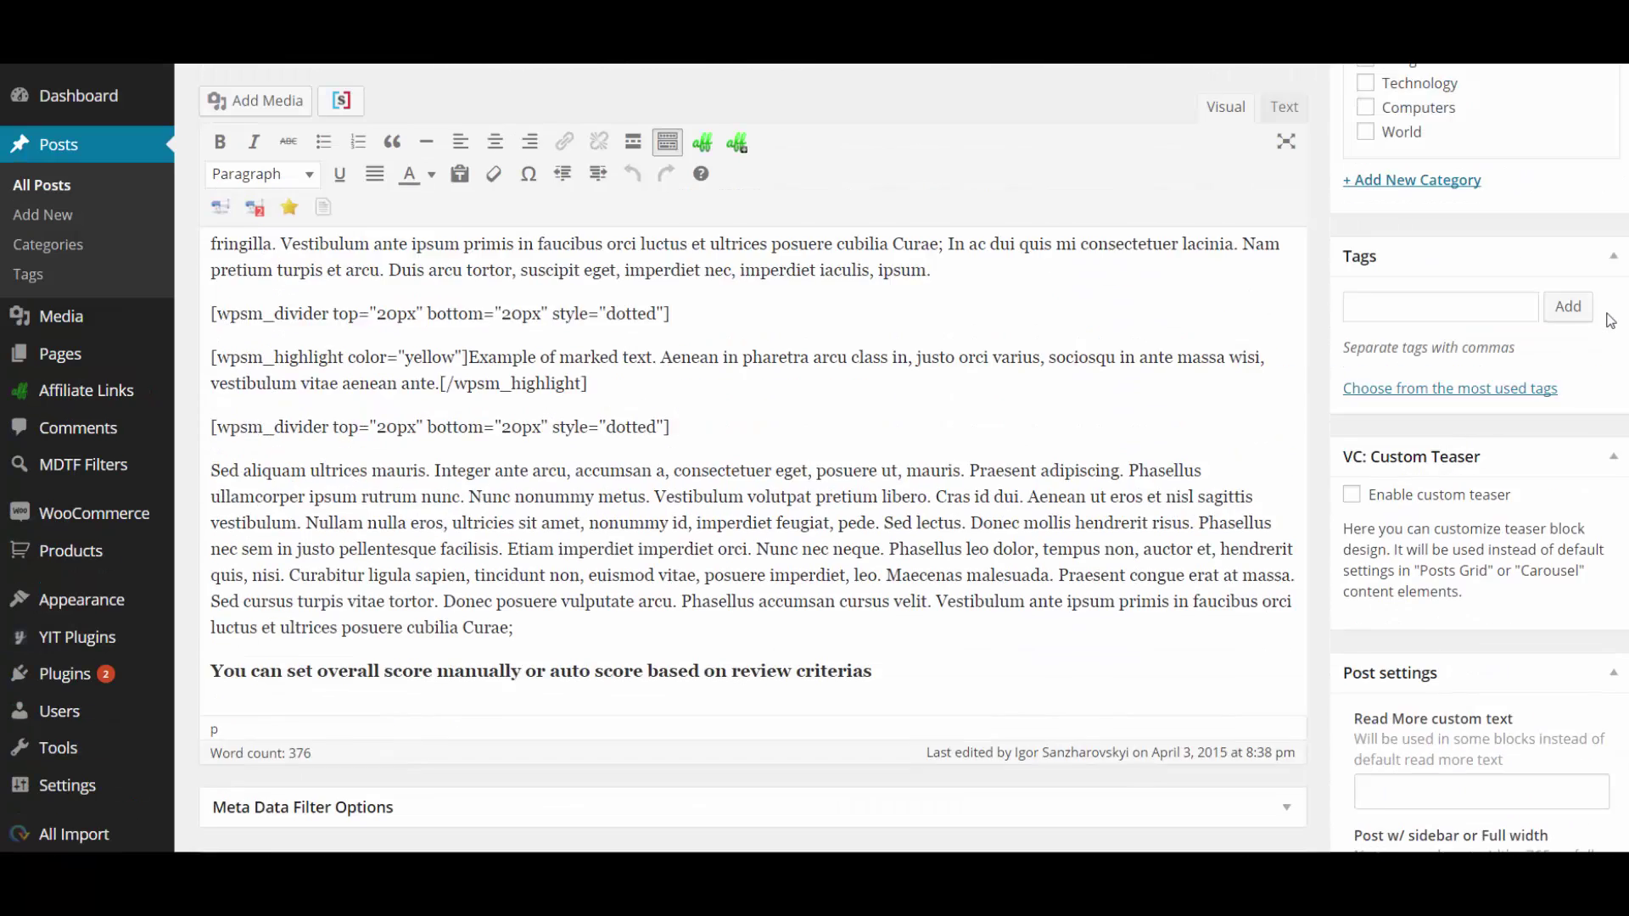
click(1583, 180)
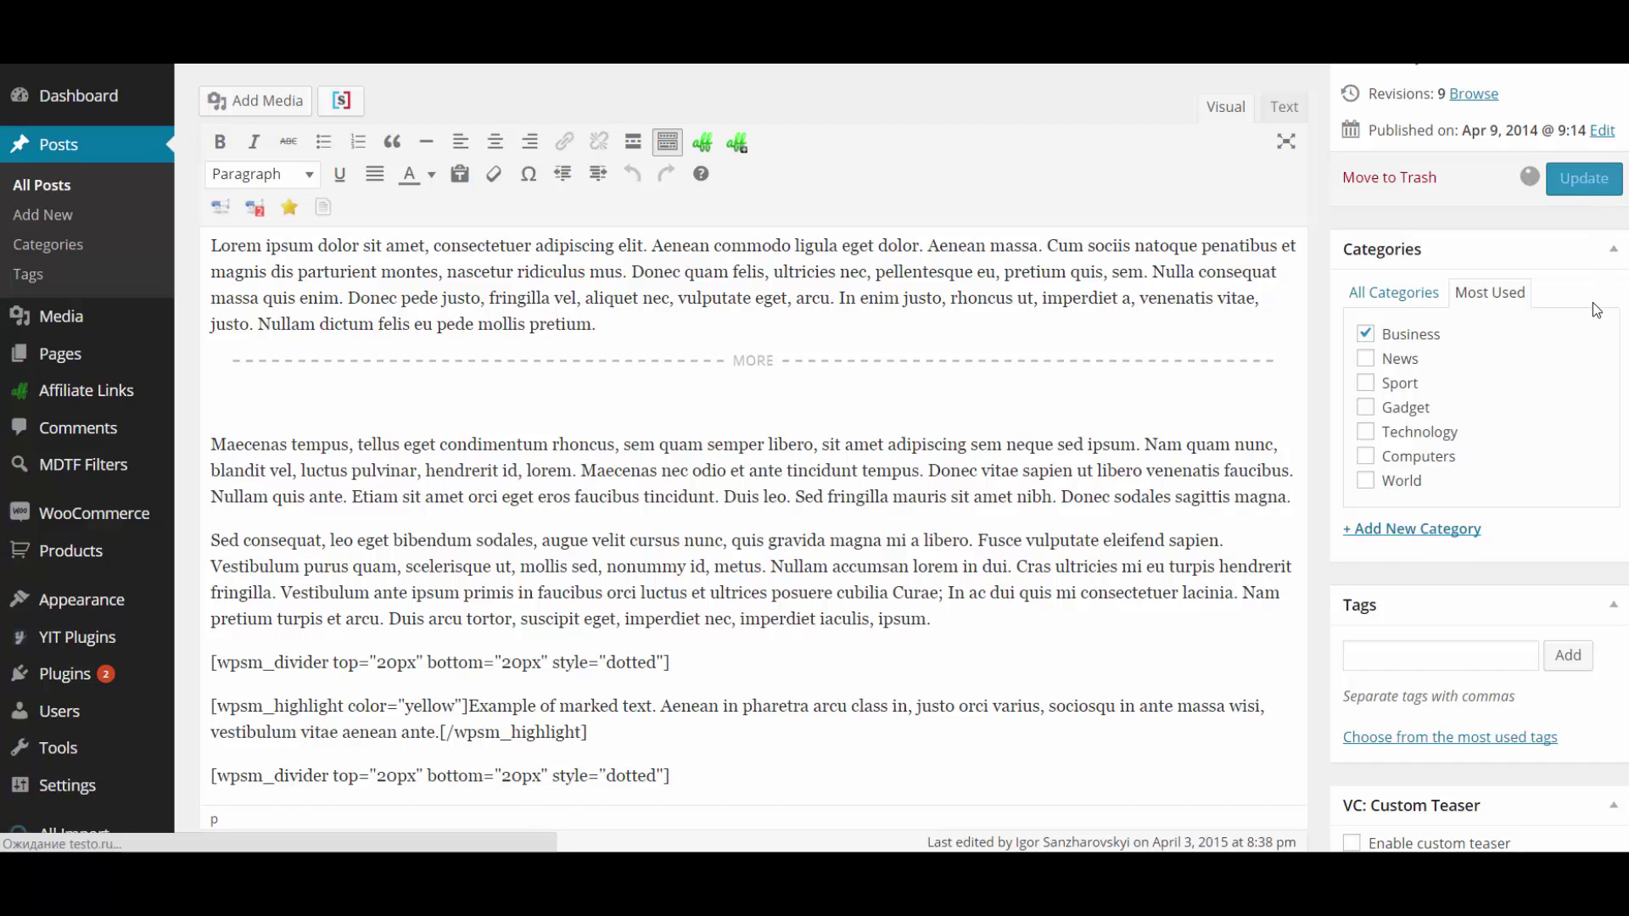
Step: Look through the published post for the Woo Album #4 product box above the review scores
scroll(1597, 311, up, 2)
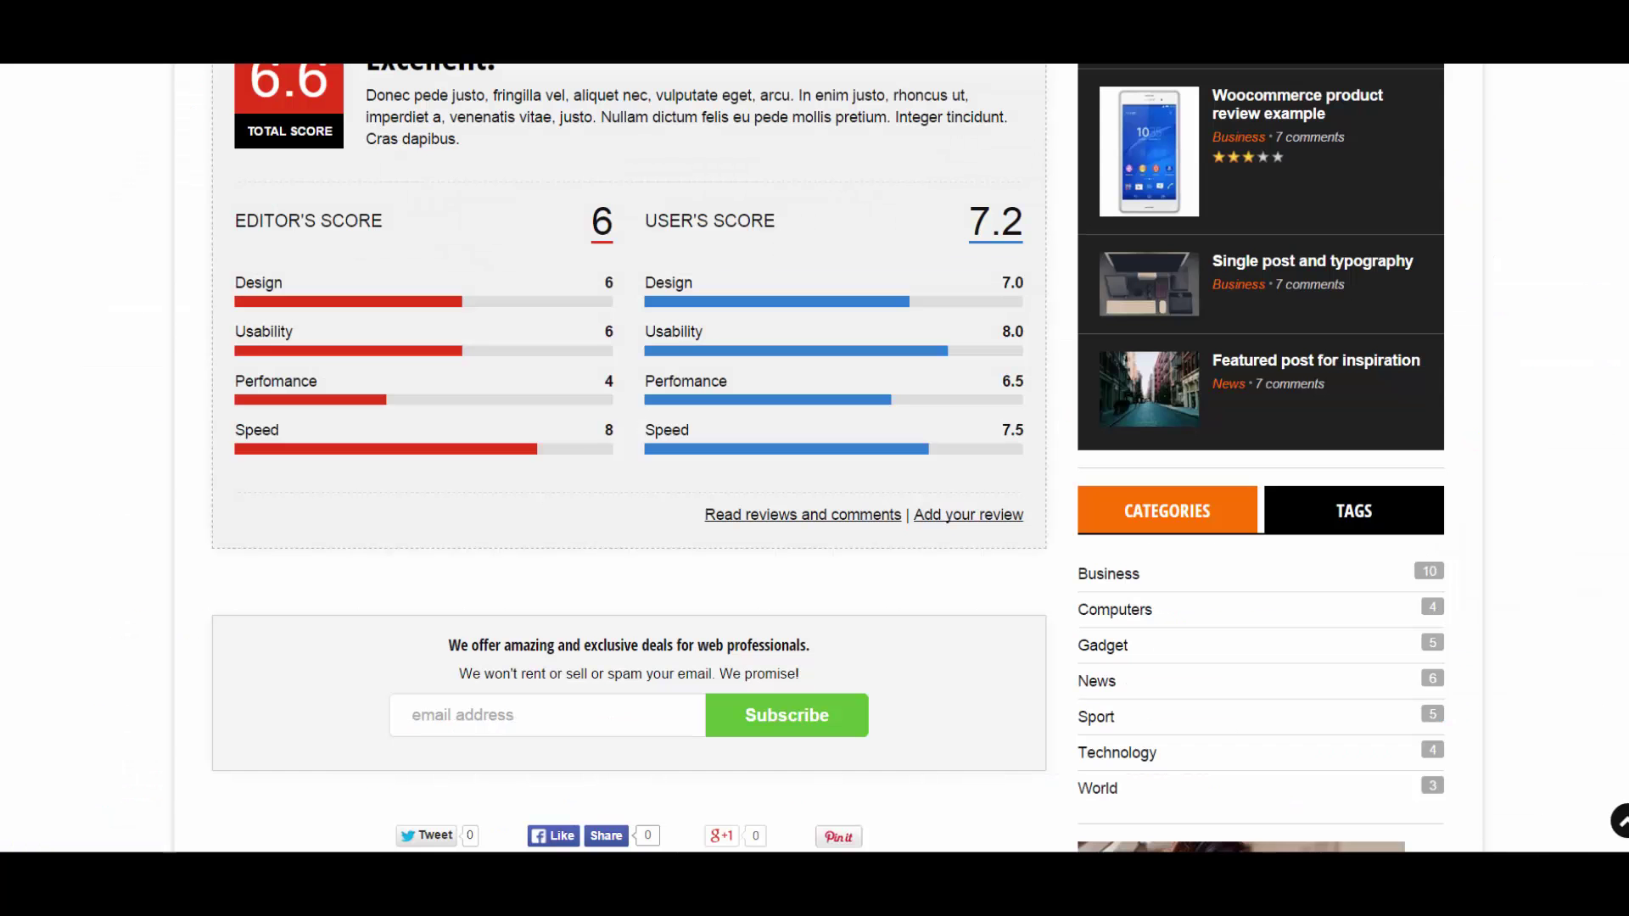
scroll(123, 197, up, 15)
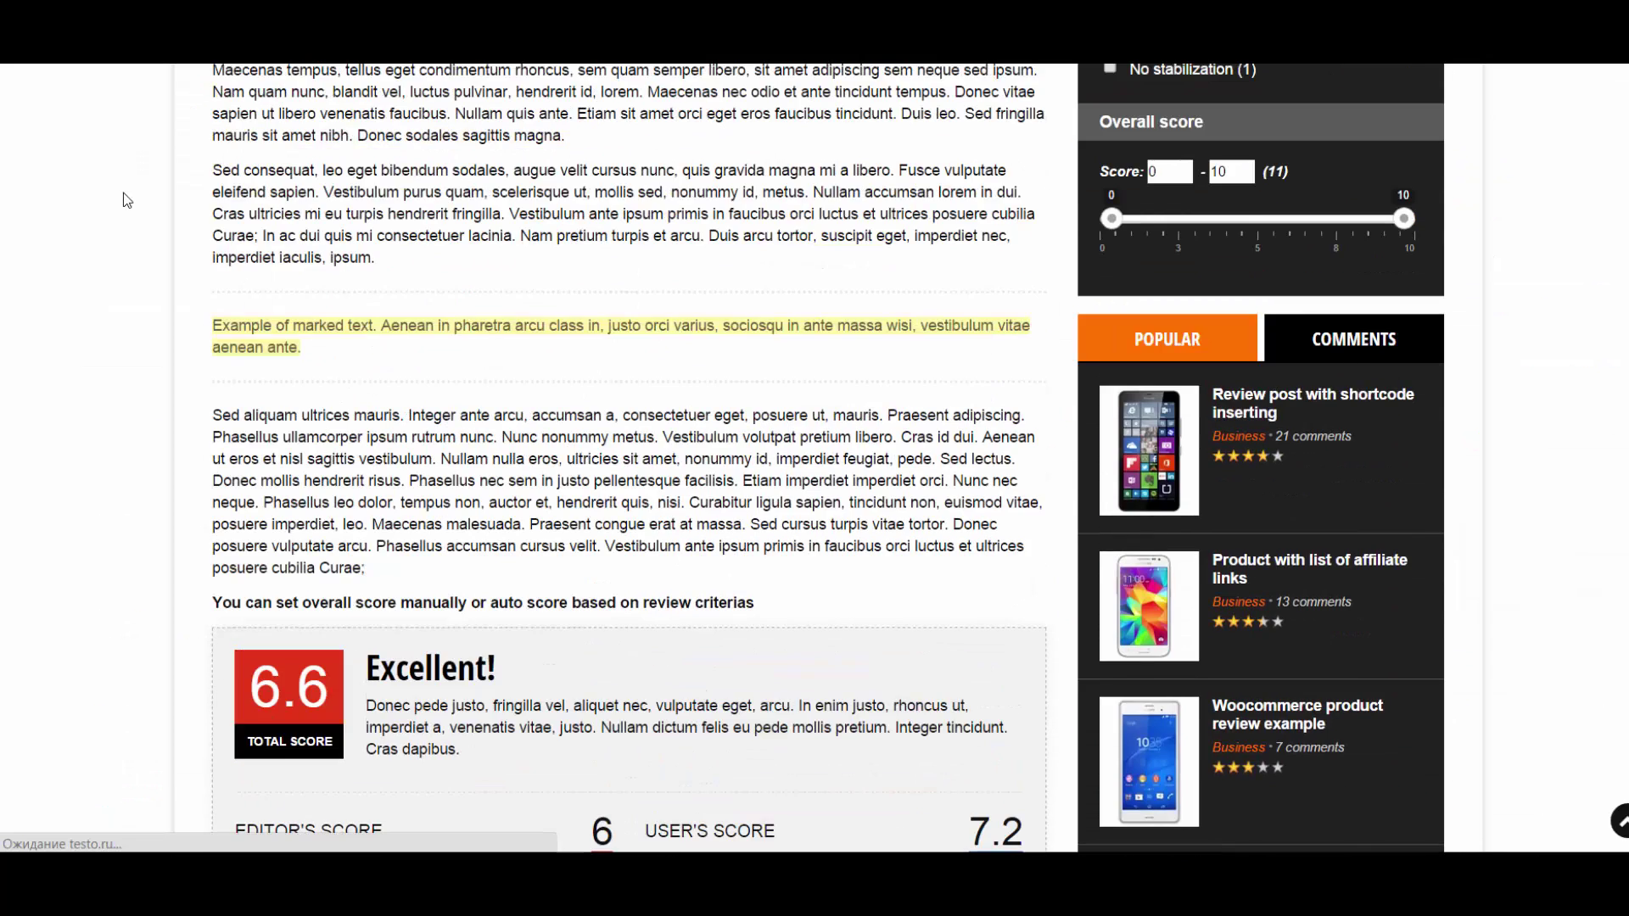
scroll(123, 197, up, 6)
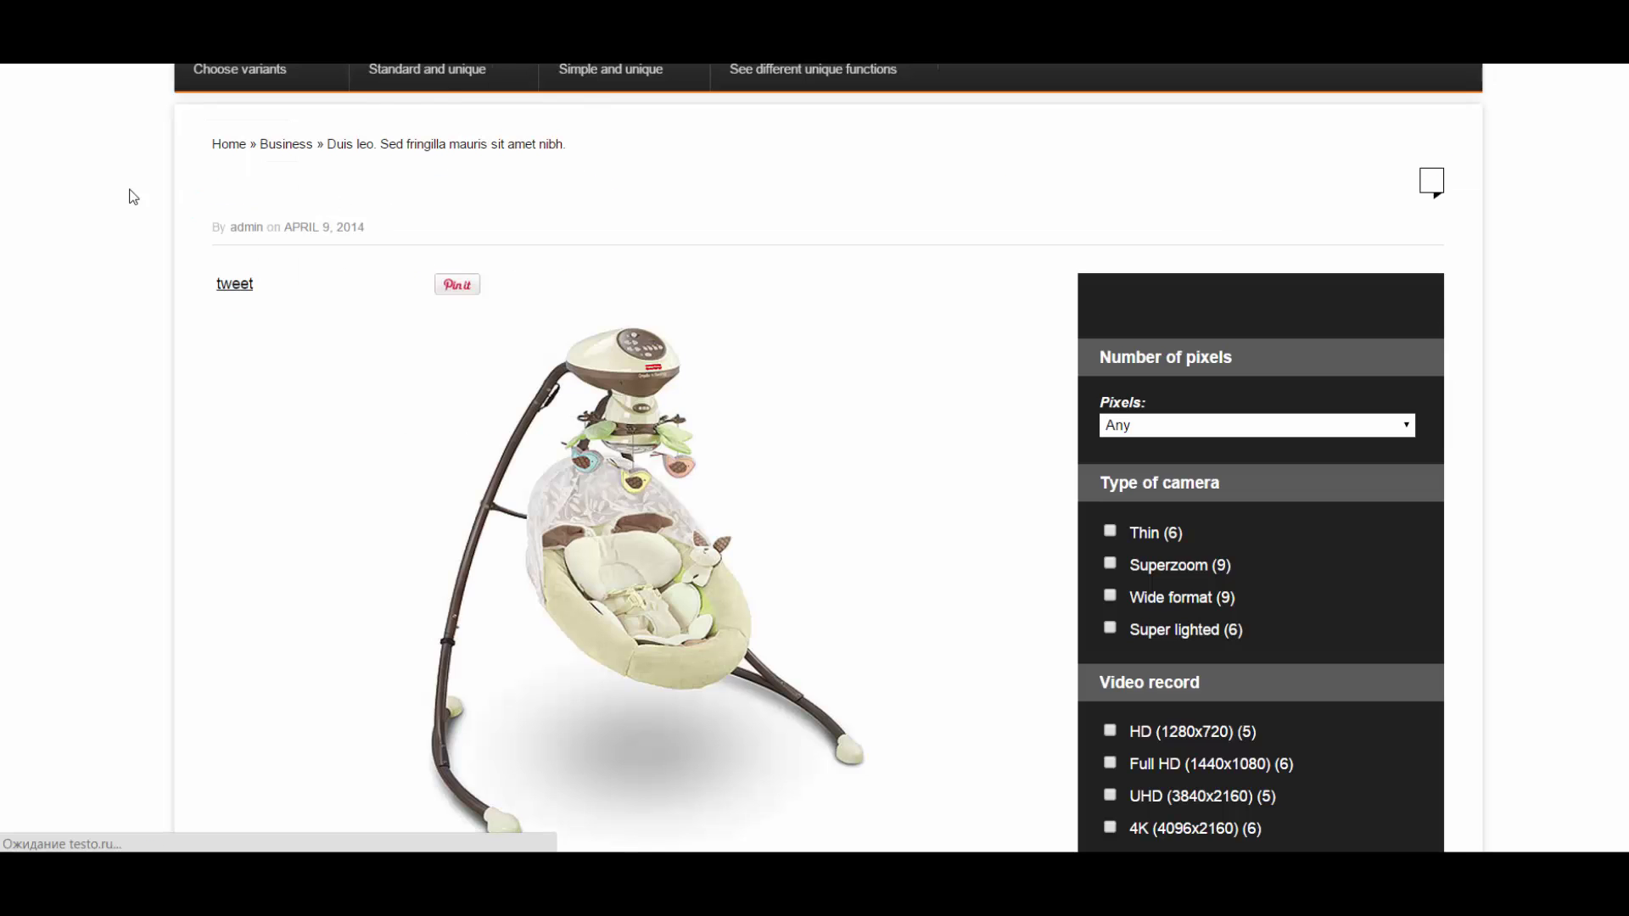
scroll(140, 191, down, 15)
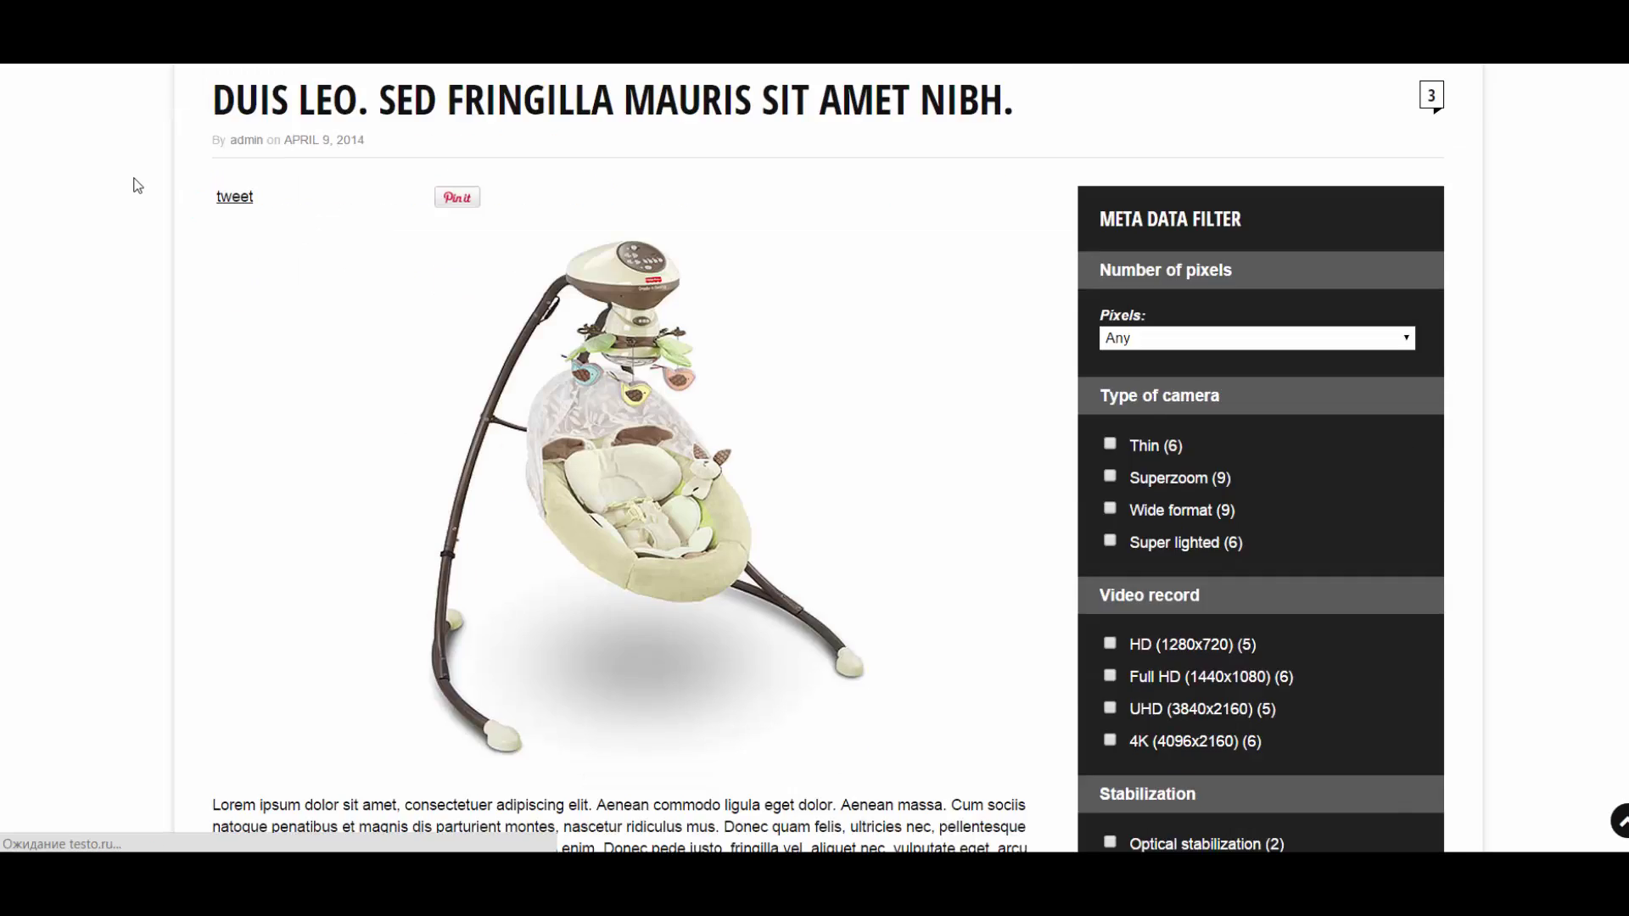
scroll(146, 183, down, 2)
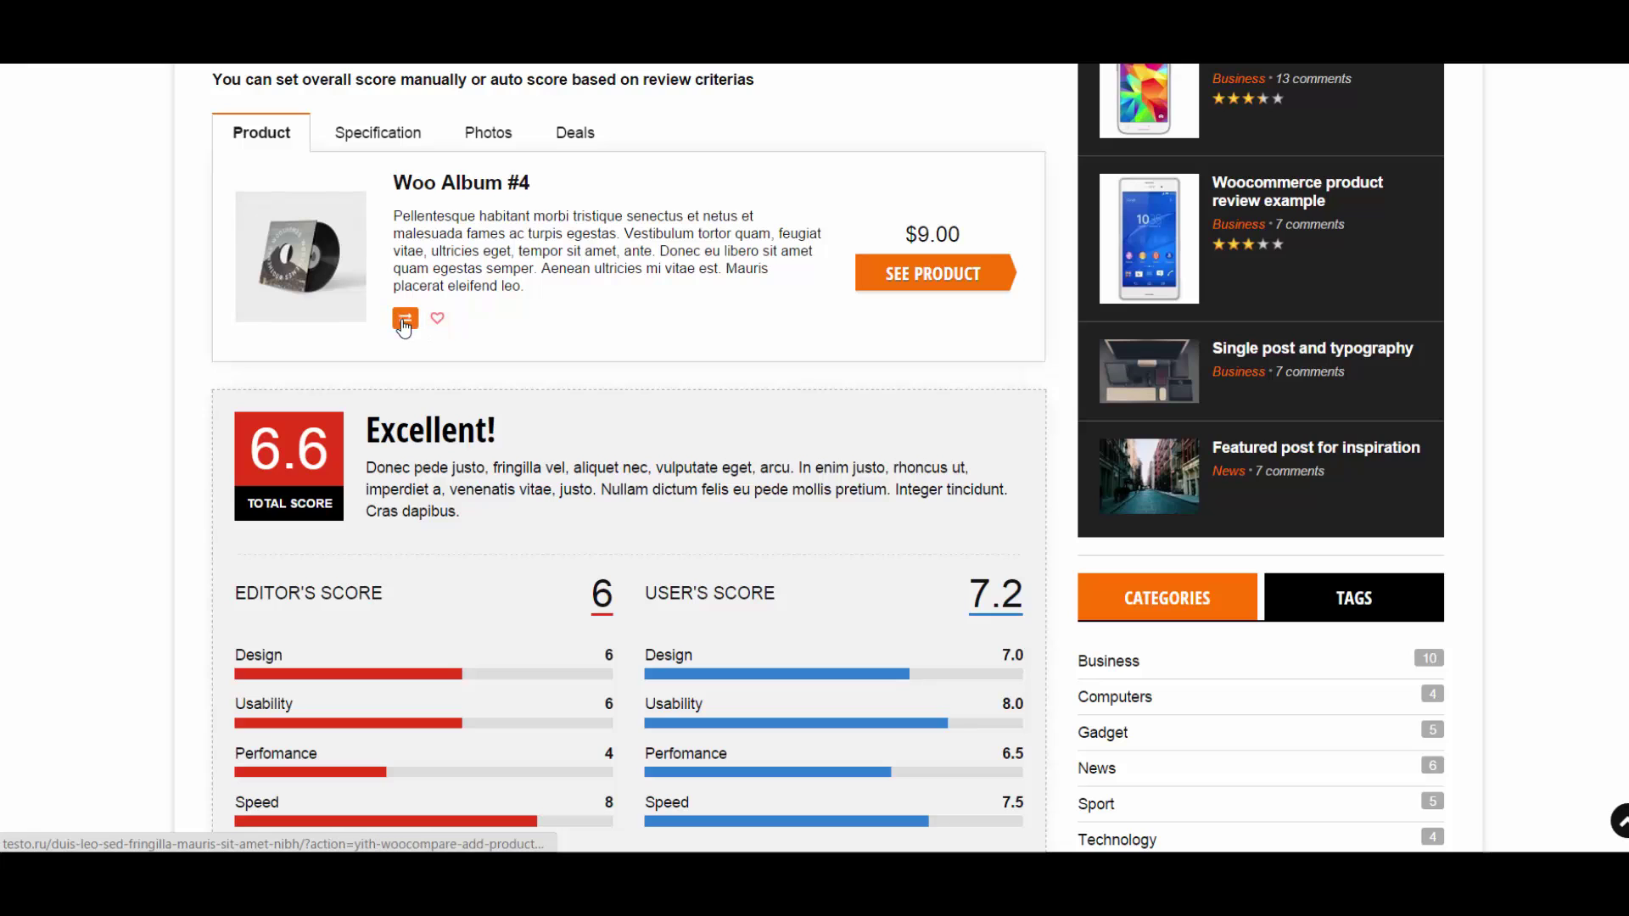
Step: Examine the Woo Album #4 box's specification and photos, view one photo enlarged, and return to the product overview
click(389, 134)
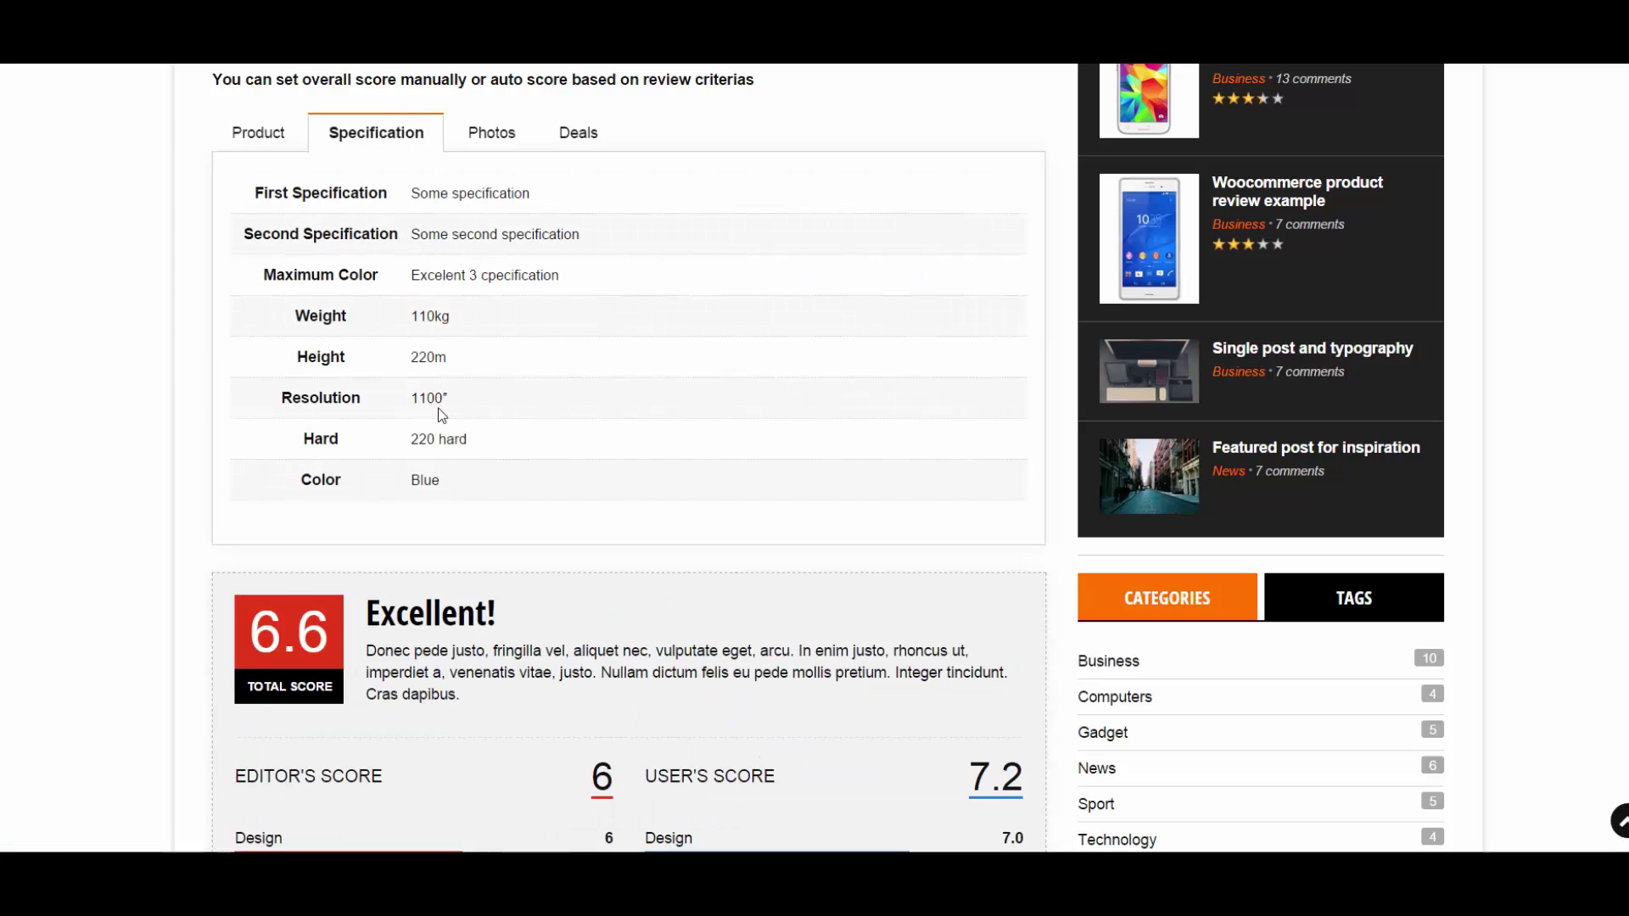
click(499, 140)
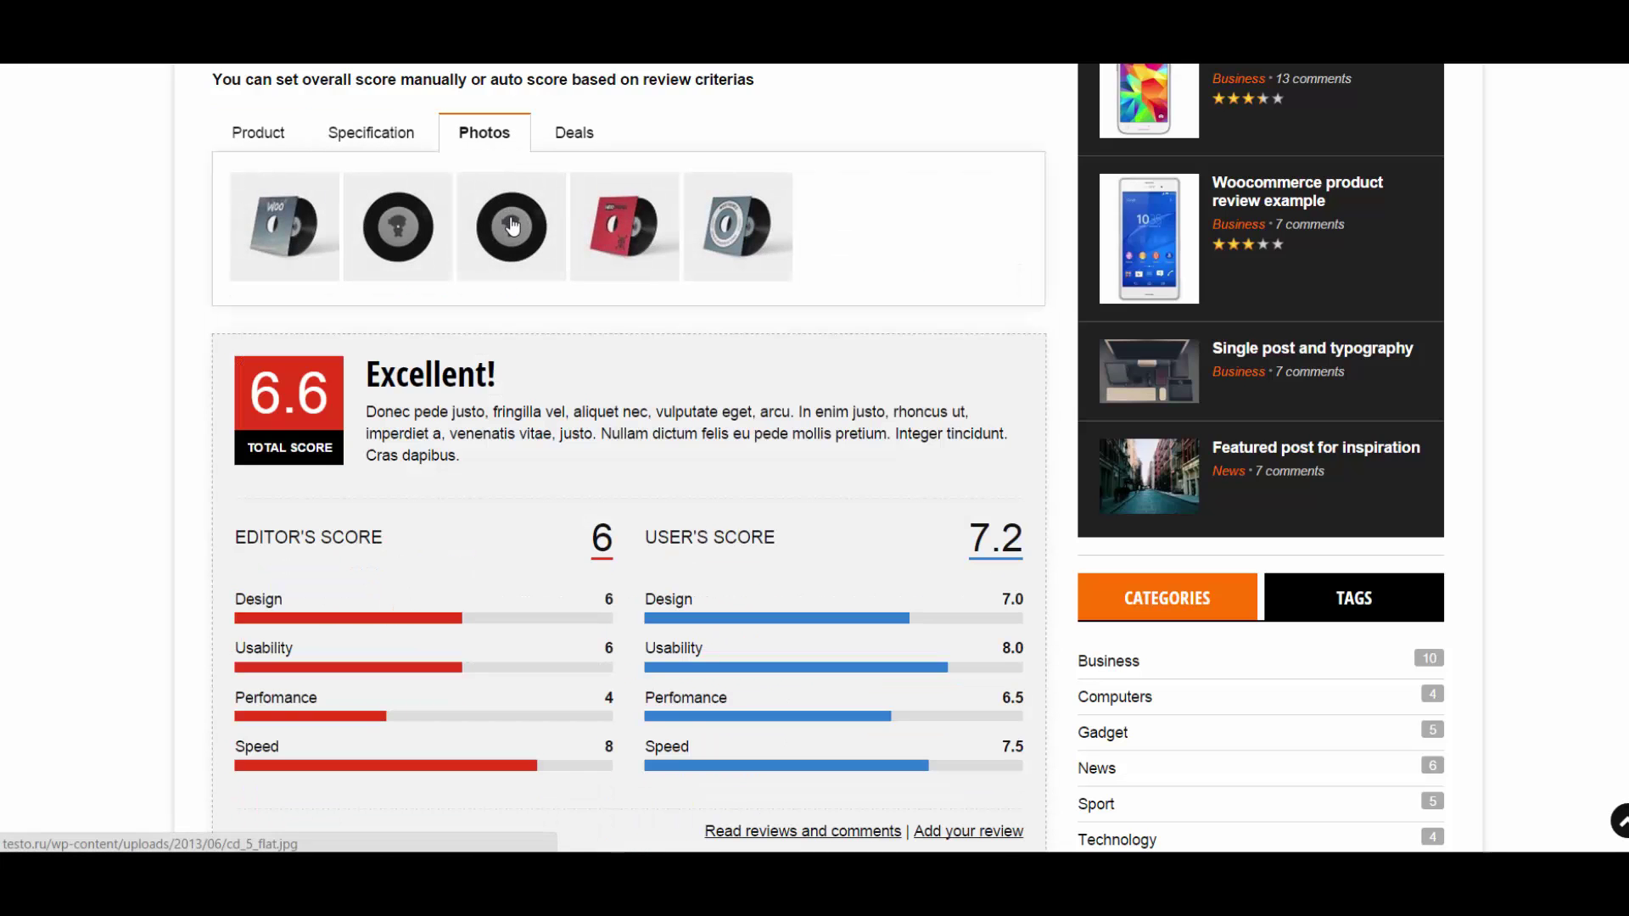
click(512, 226)
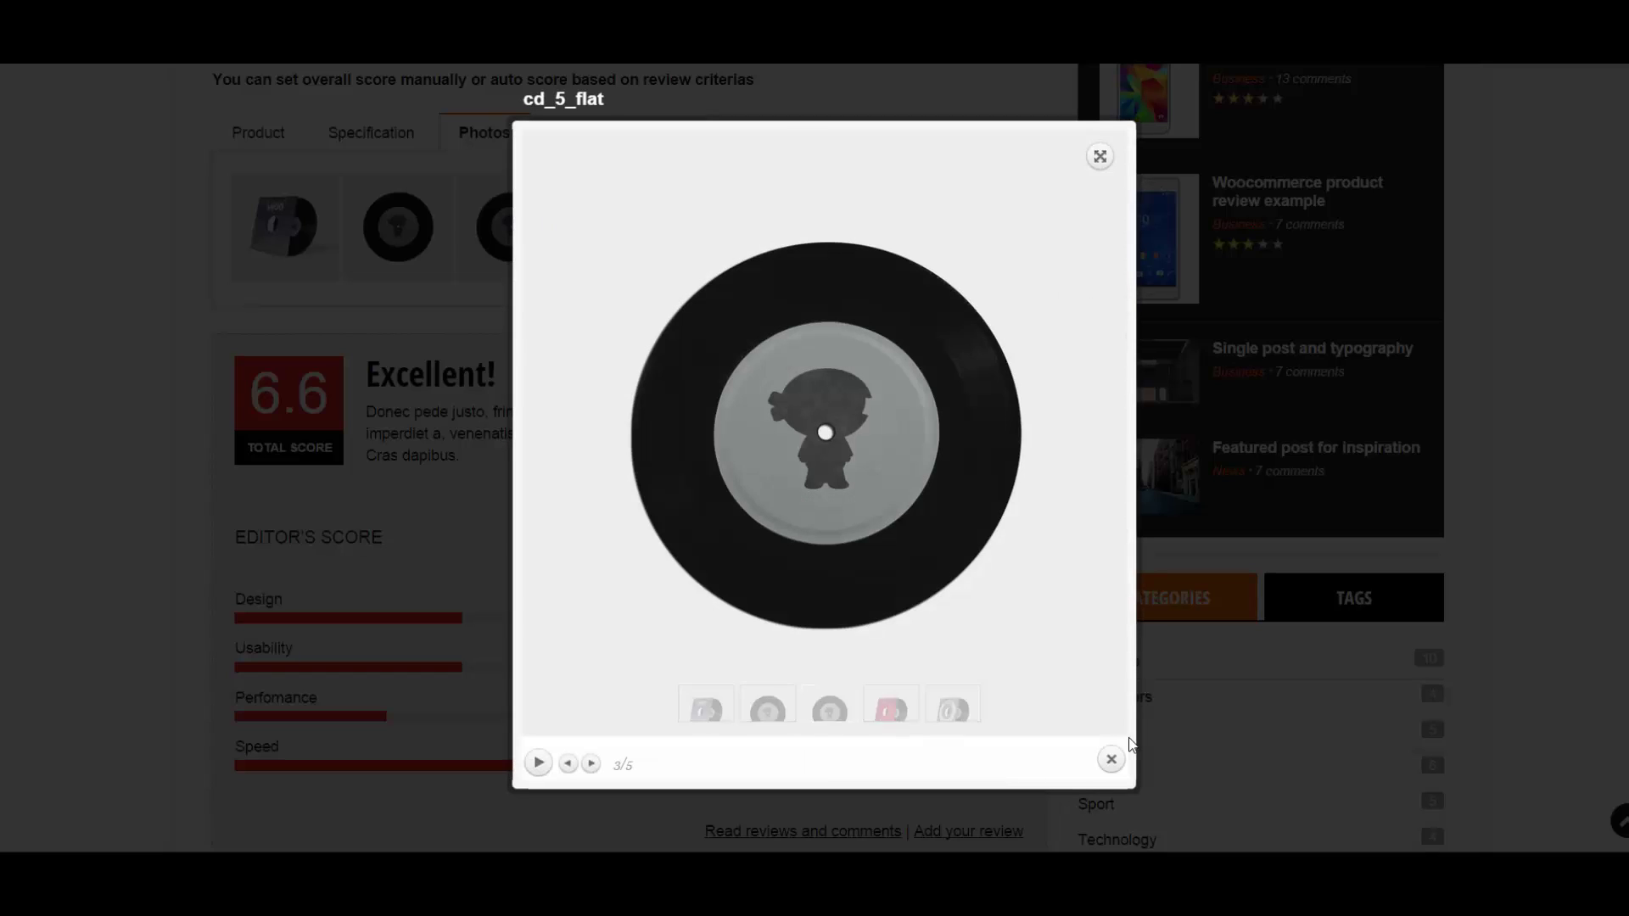
click(1112, 760)
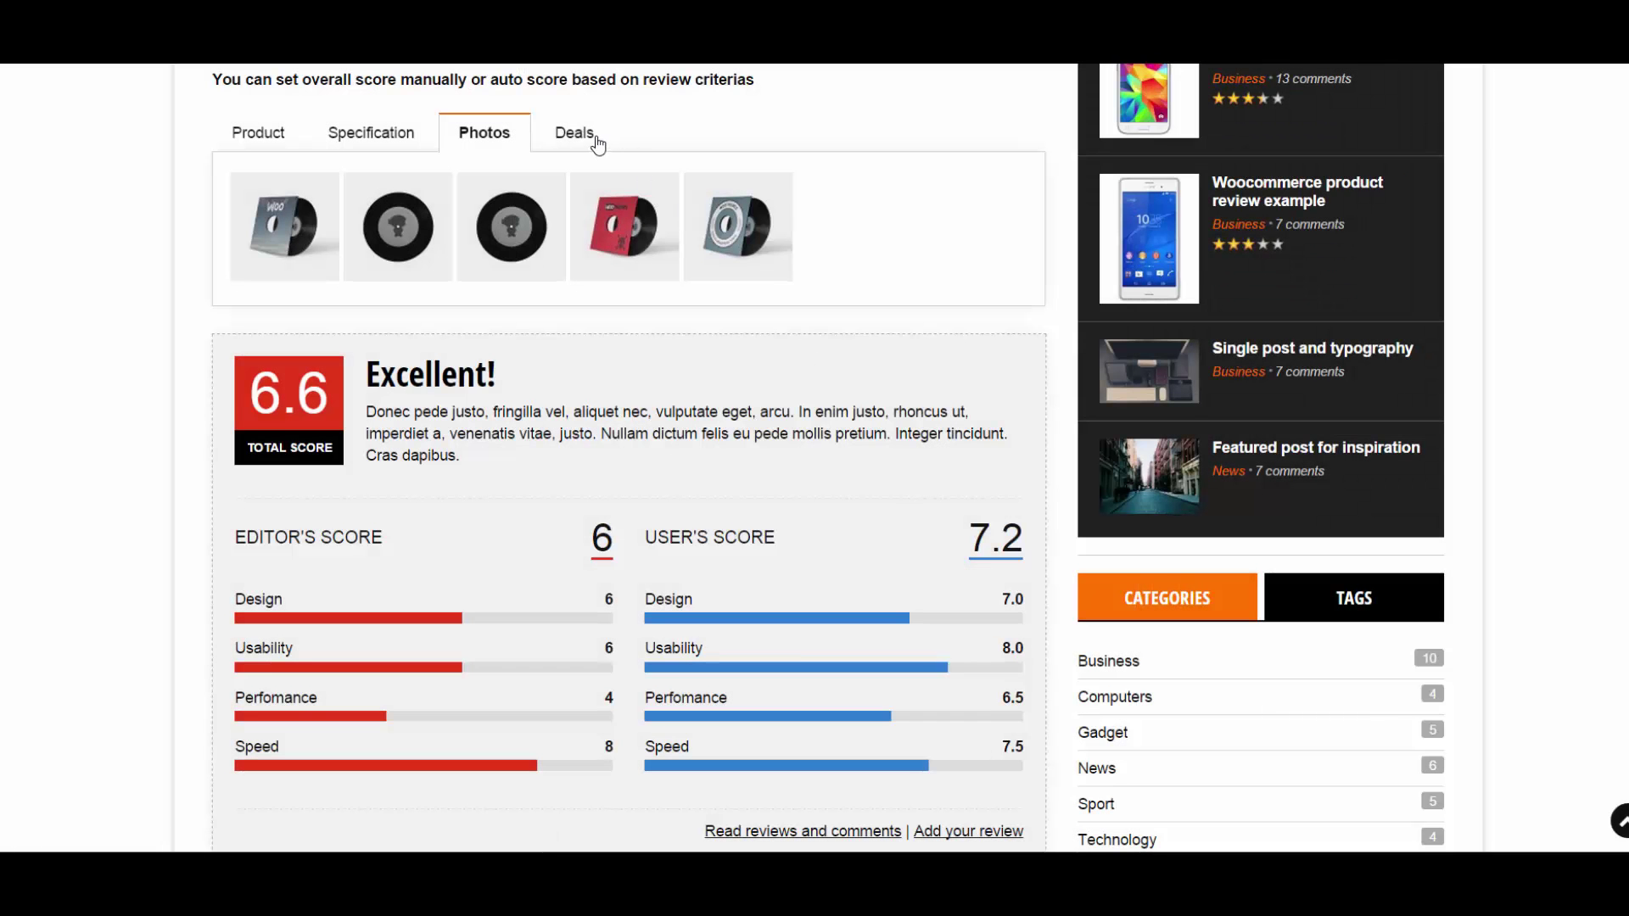
click(251, 146)
scroll(127, 447, down, 3)
scroll(127, 447, up, 5)
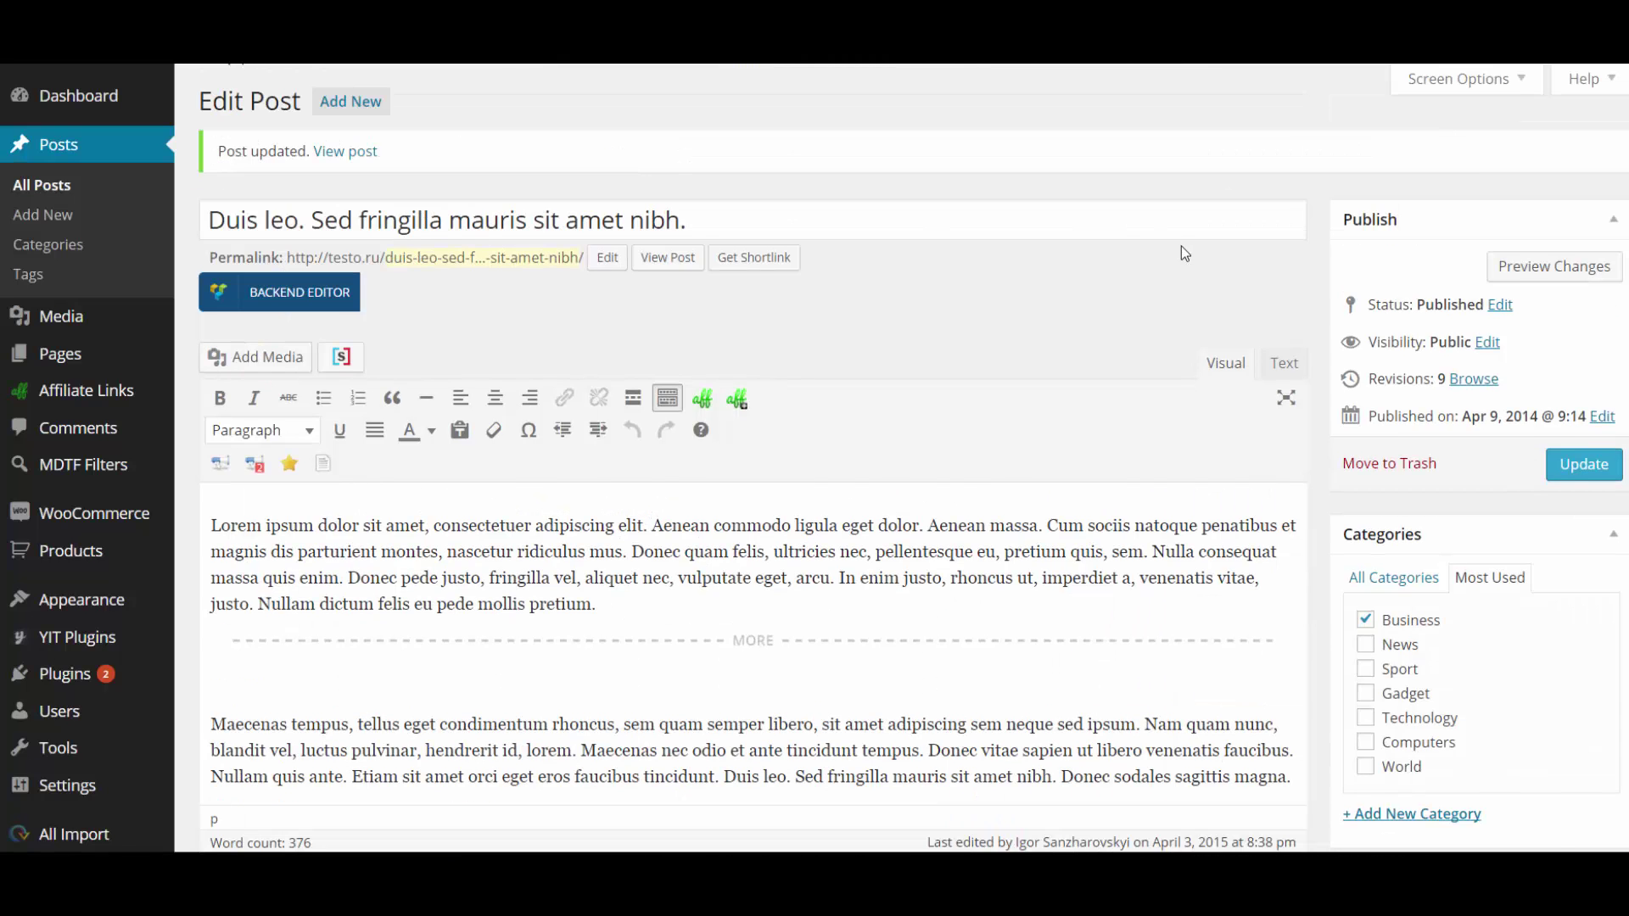
Step: Change the post's type of review to Product review with woocommerce offers list
scroll(1183, 252, down, 15)
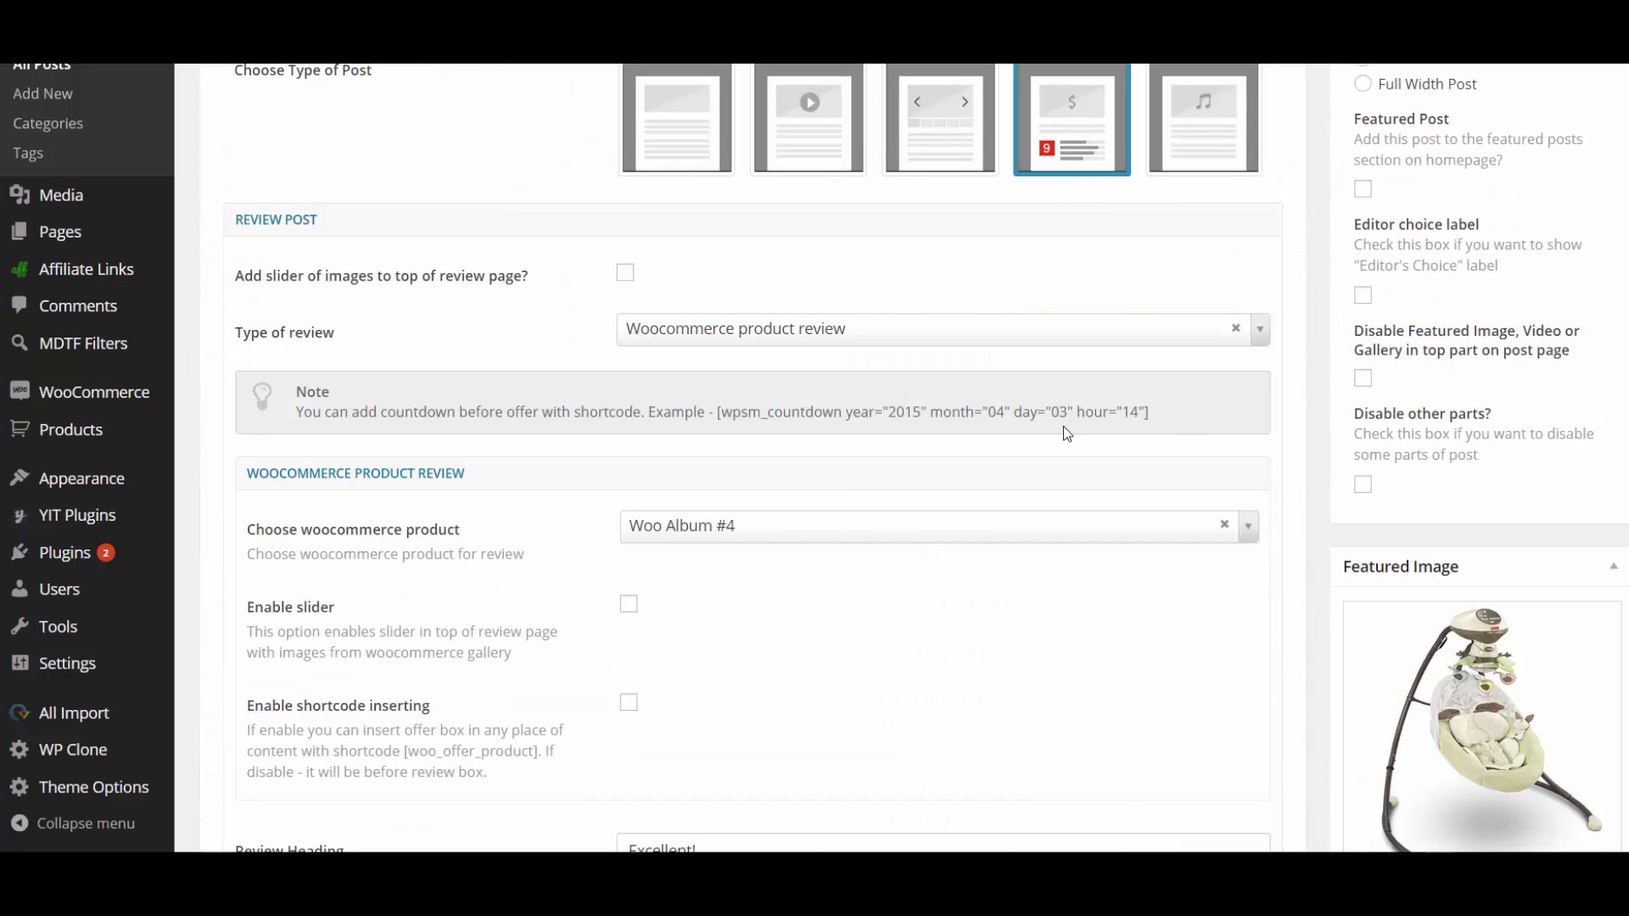
click(889, 334)
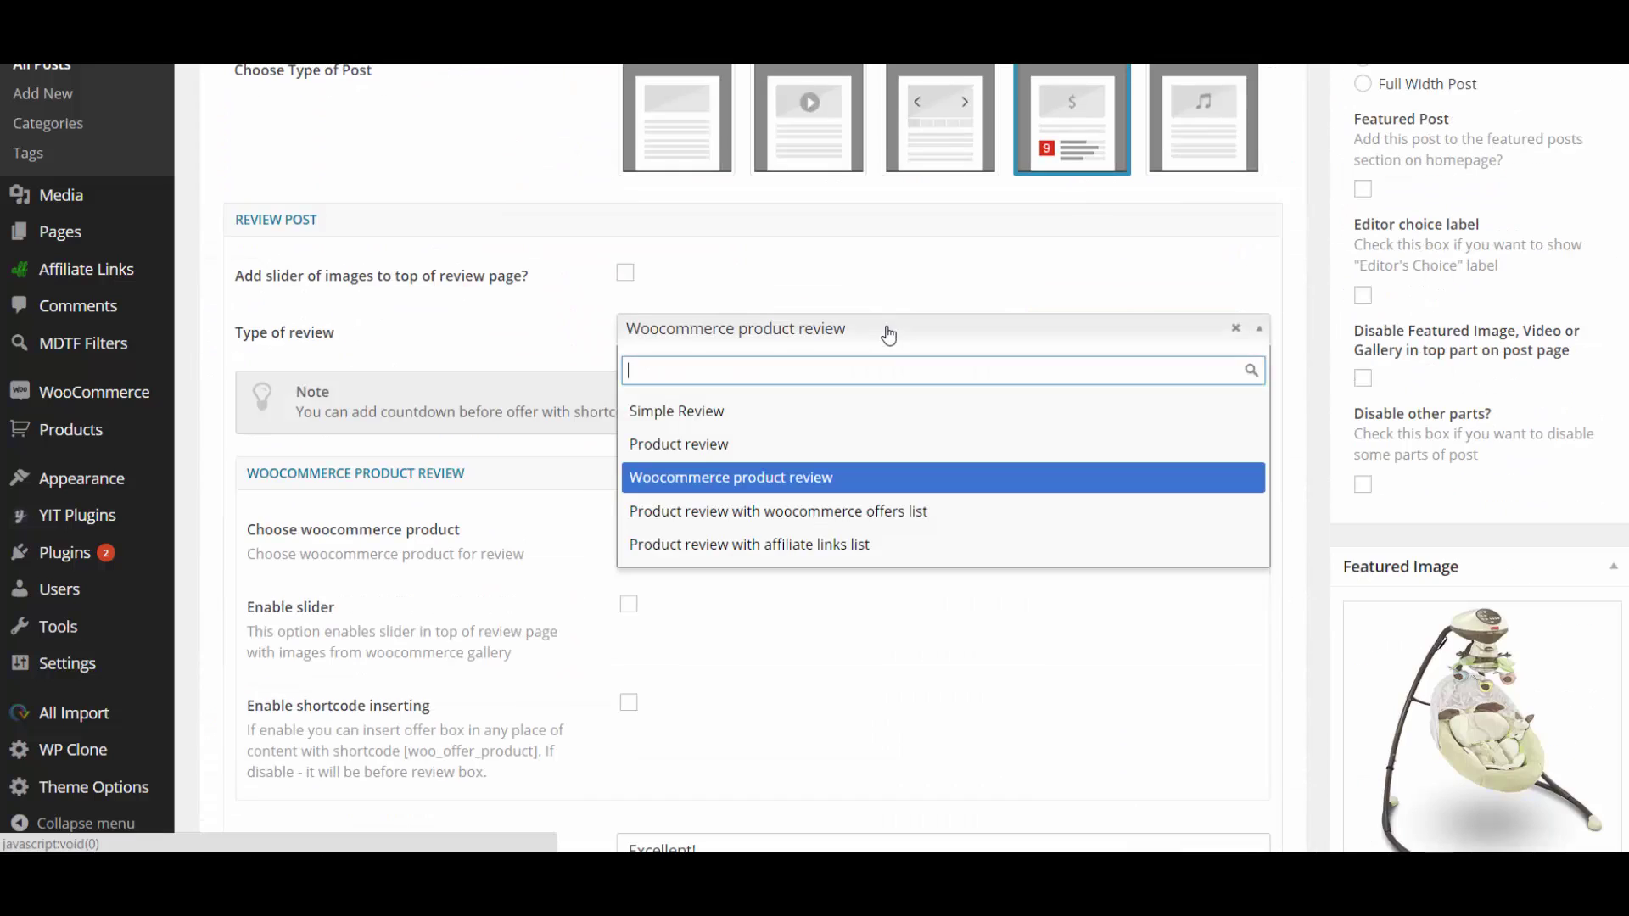
click(880, 511)
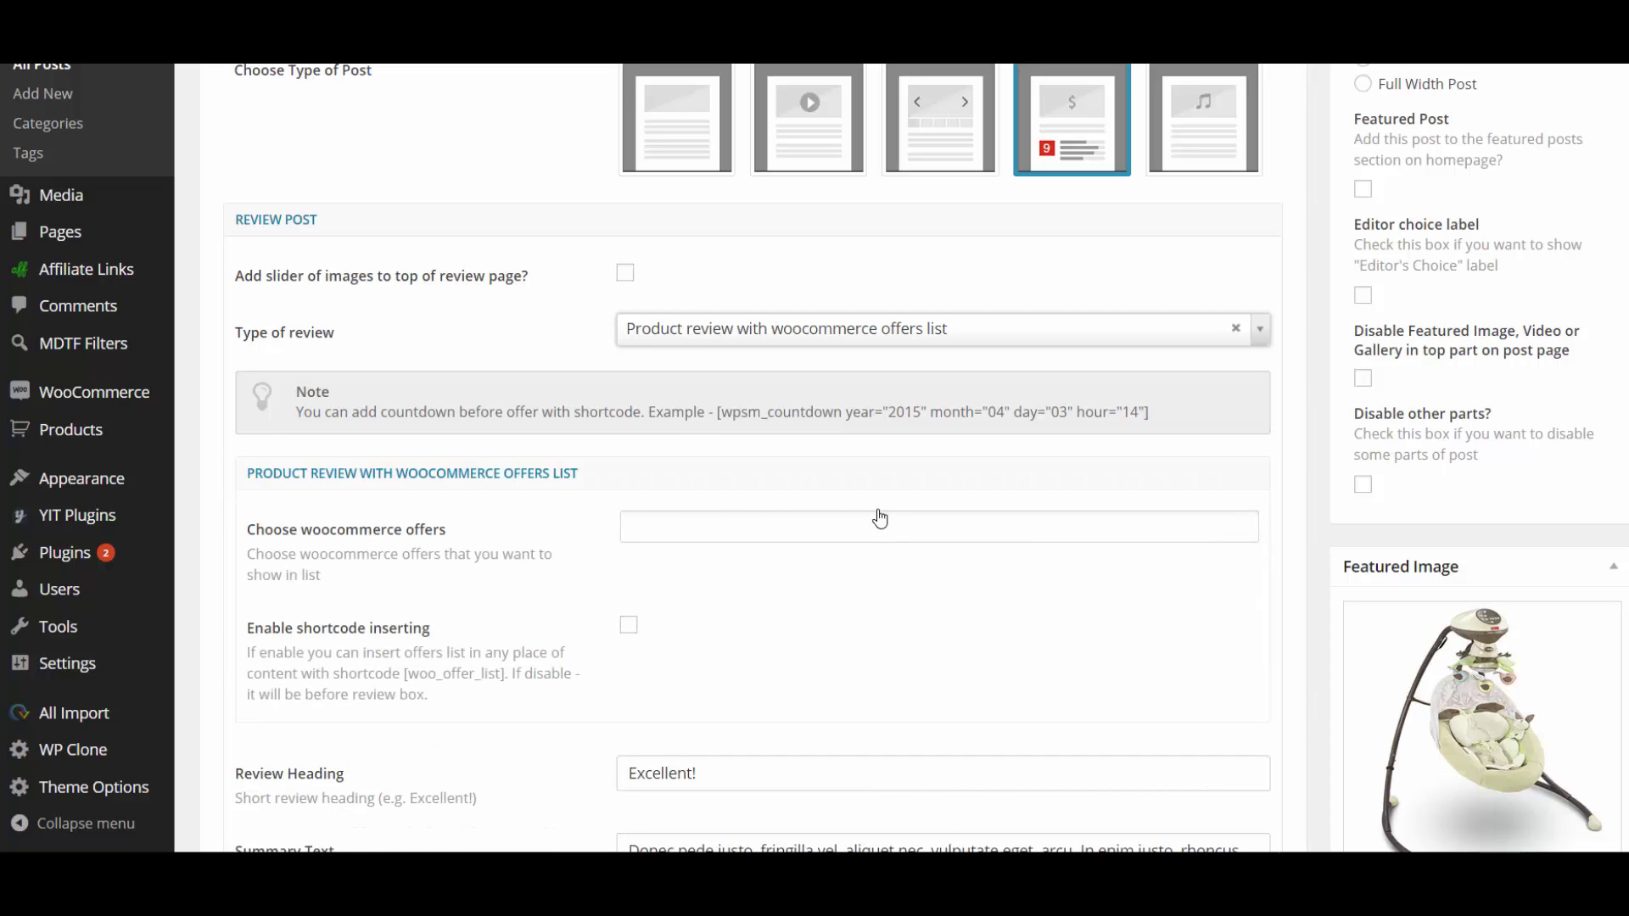
Step: Add "Save 10% on bathroom vanities" and "Rebate - Alcon rebate up to $45." to the review's WooCommerce offers
scroll(735, 454, down, 2)
click(668, 353)
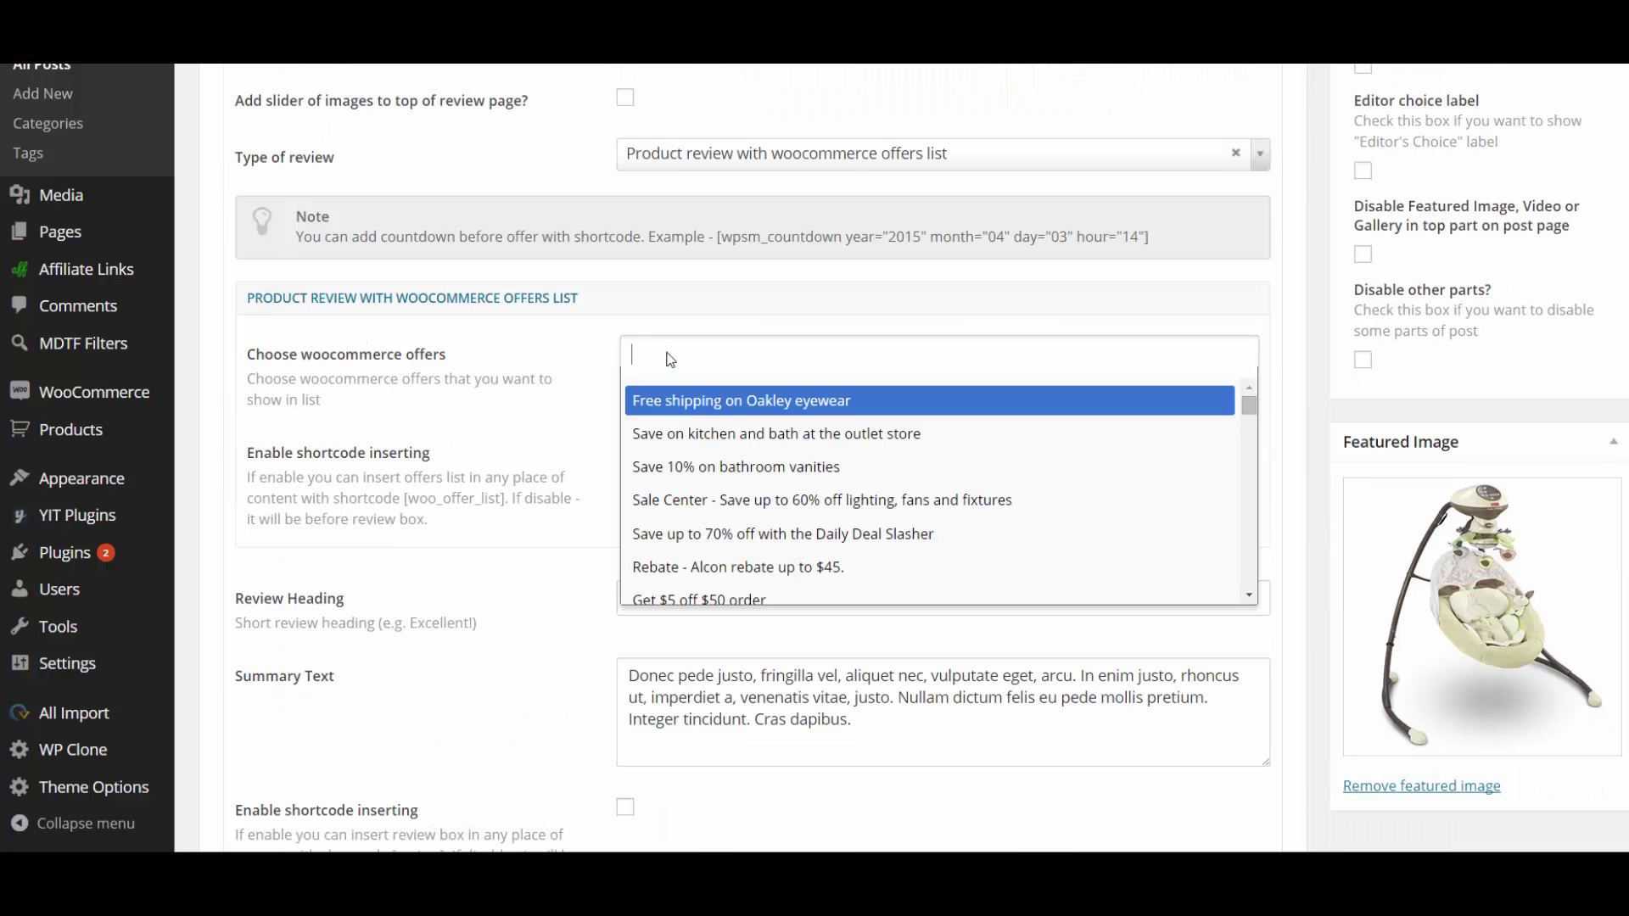
click(723, 467)
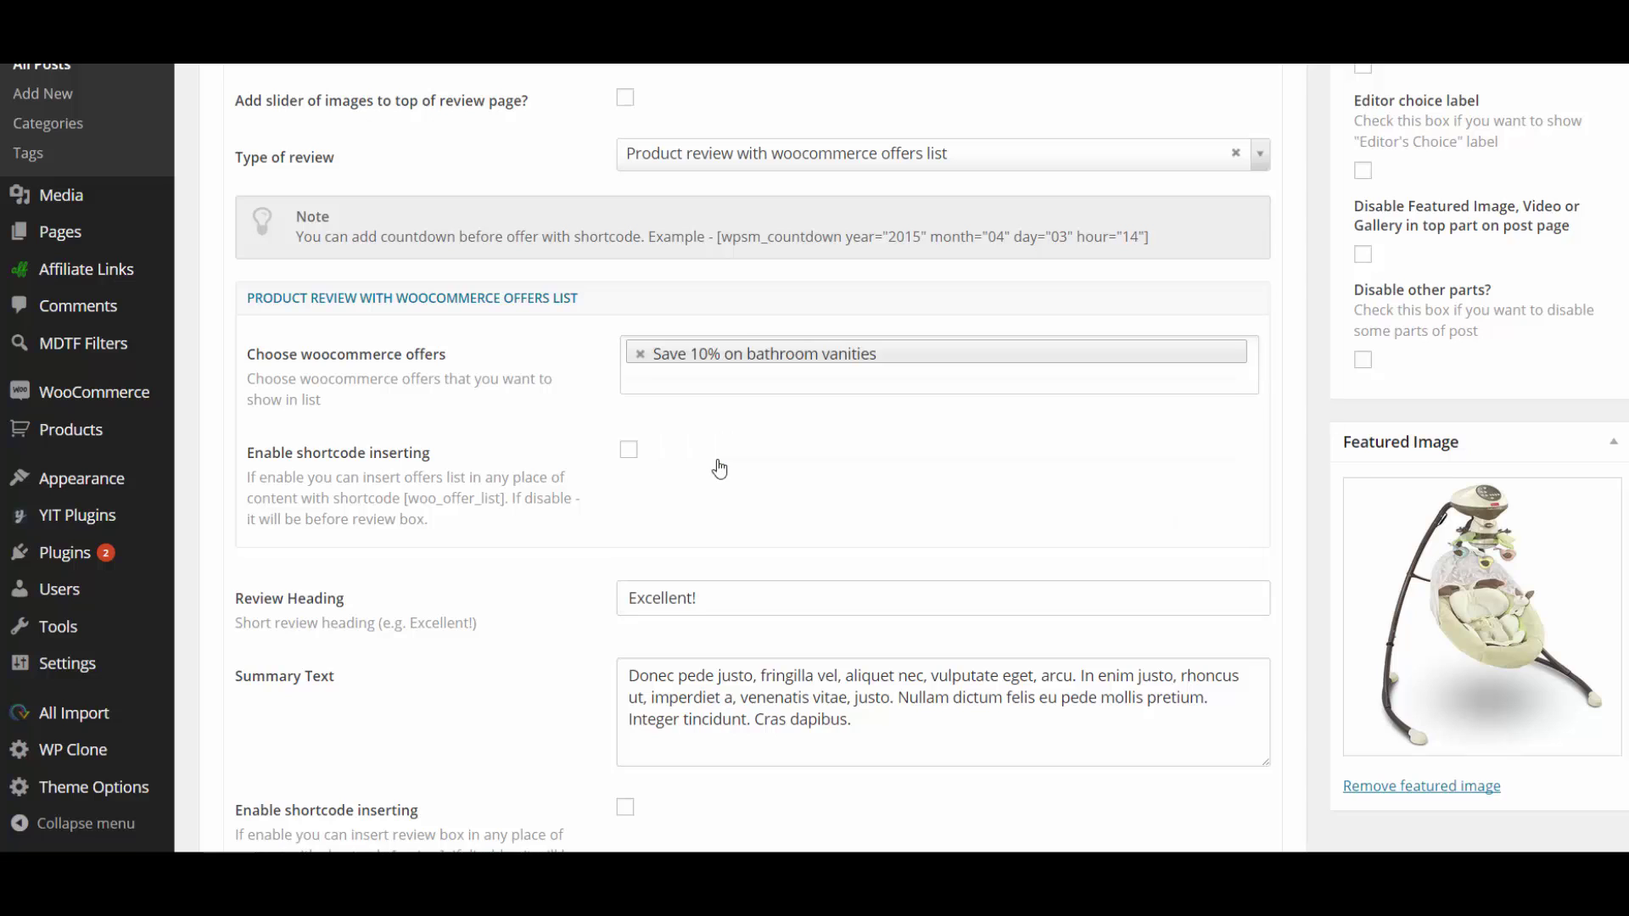
click(716, 391)
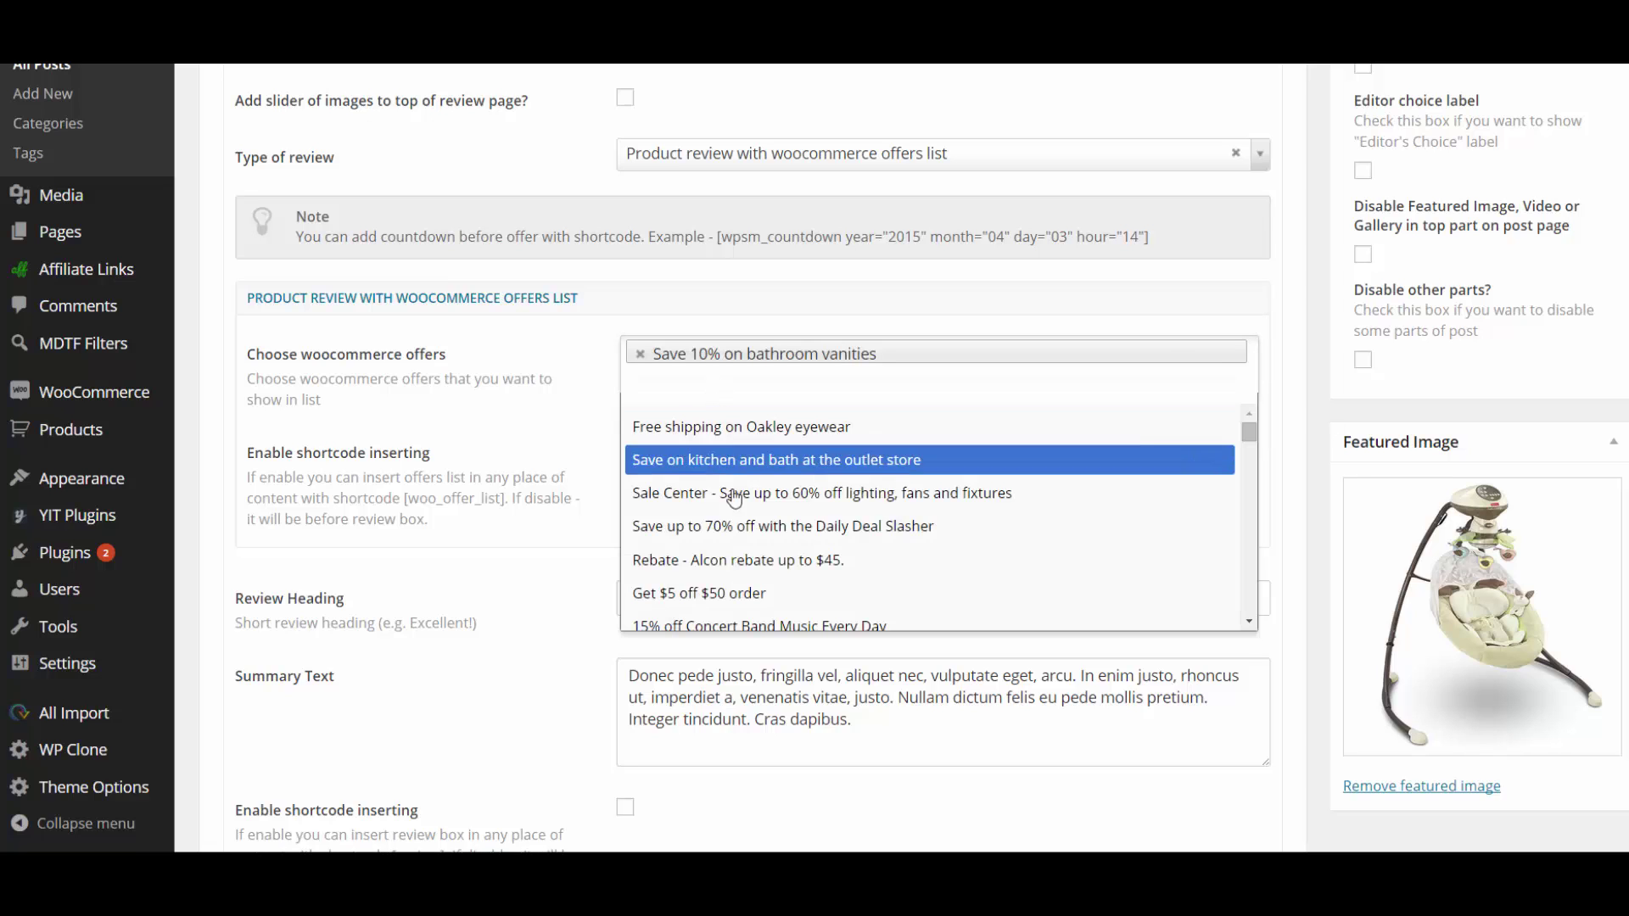
click(737, 561)
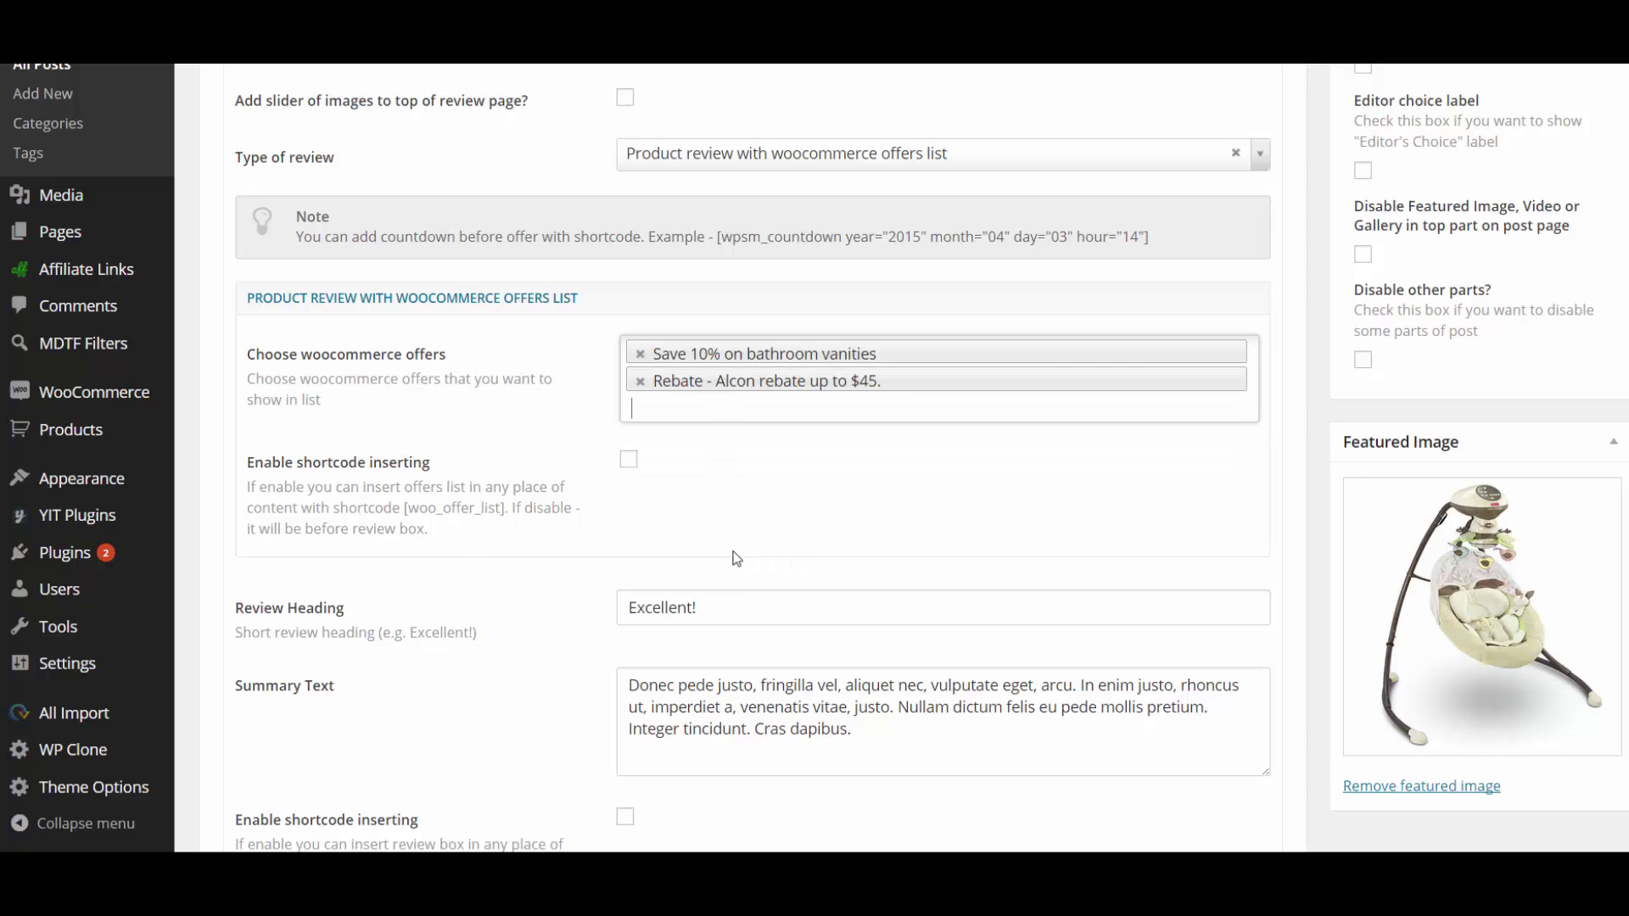
Step: Add "Save up to 70% off with the Daily Deal Slasher" and "15% off Concert Band Music Every Day" to the offers
click(708, 416)
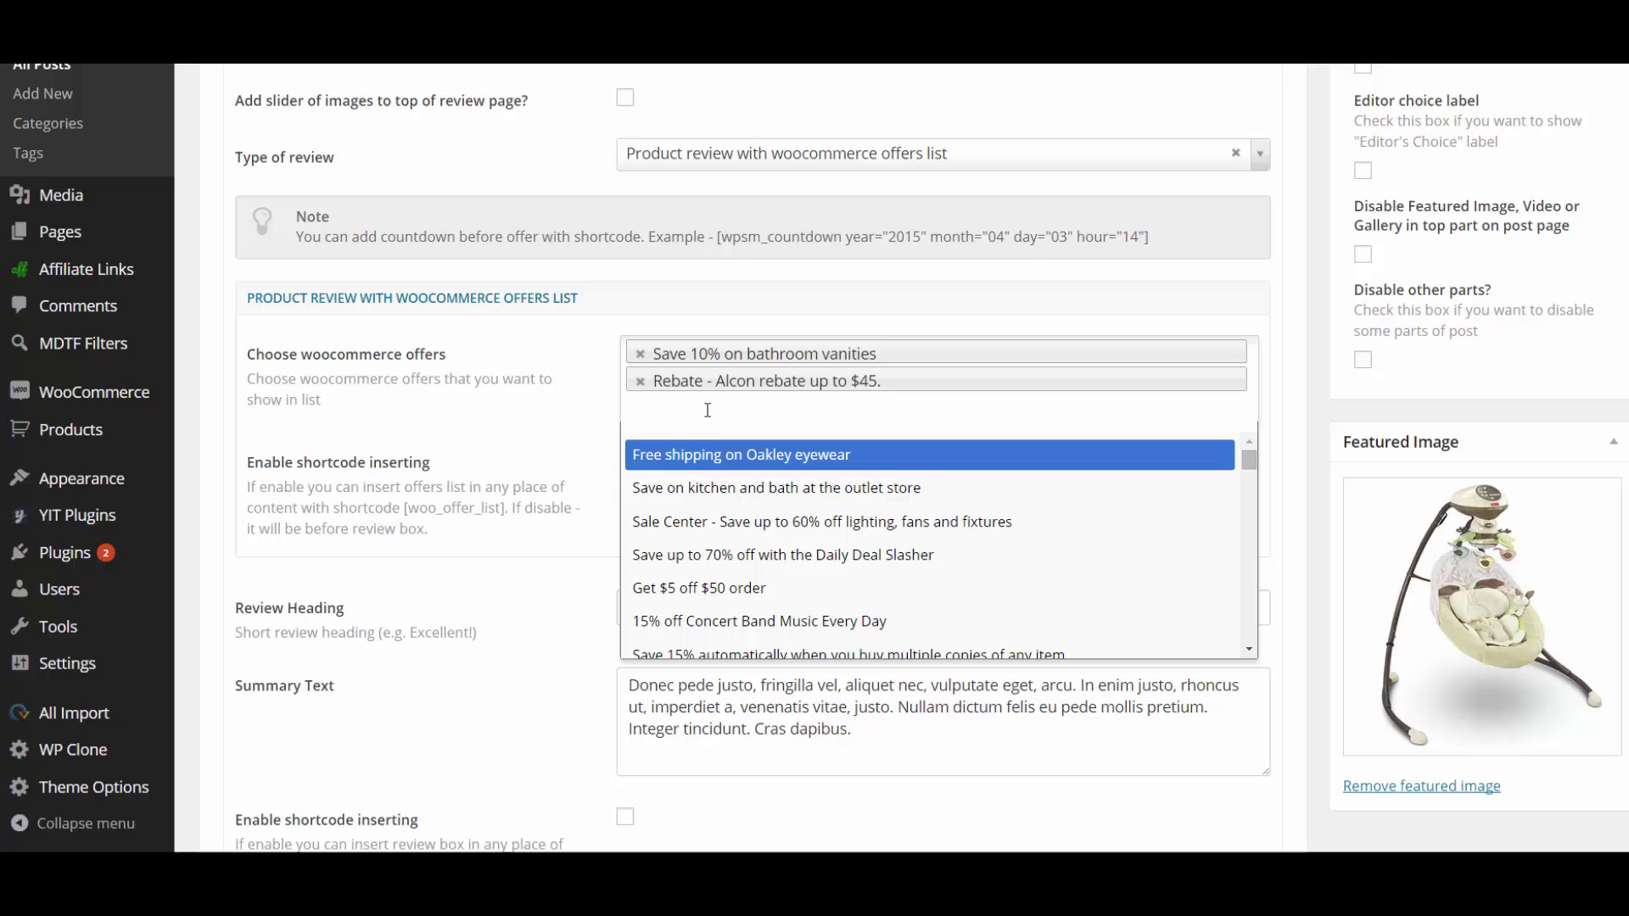
click(740, 553)
click(731, 437)
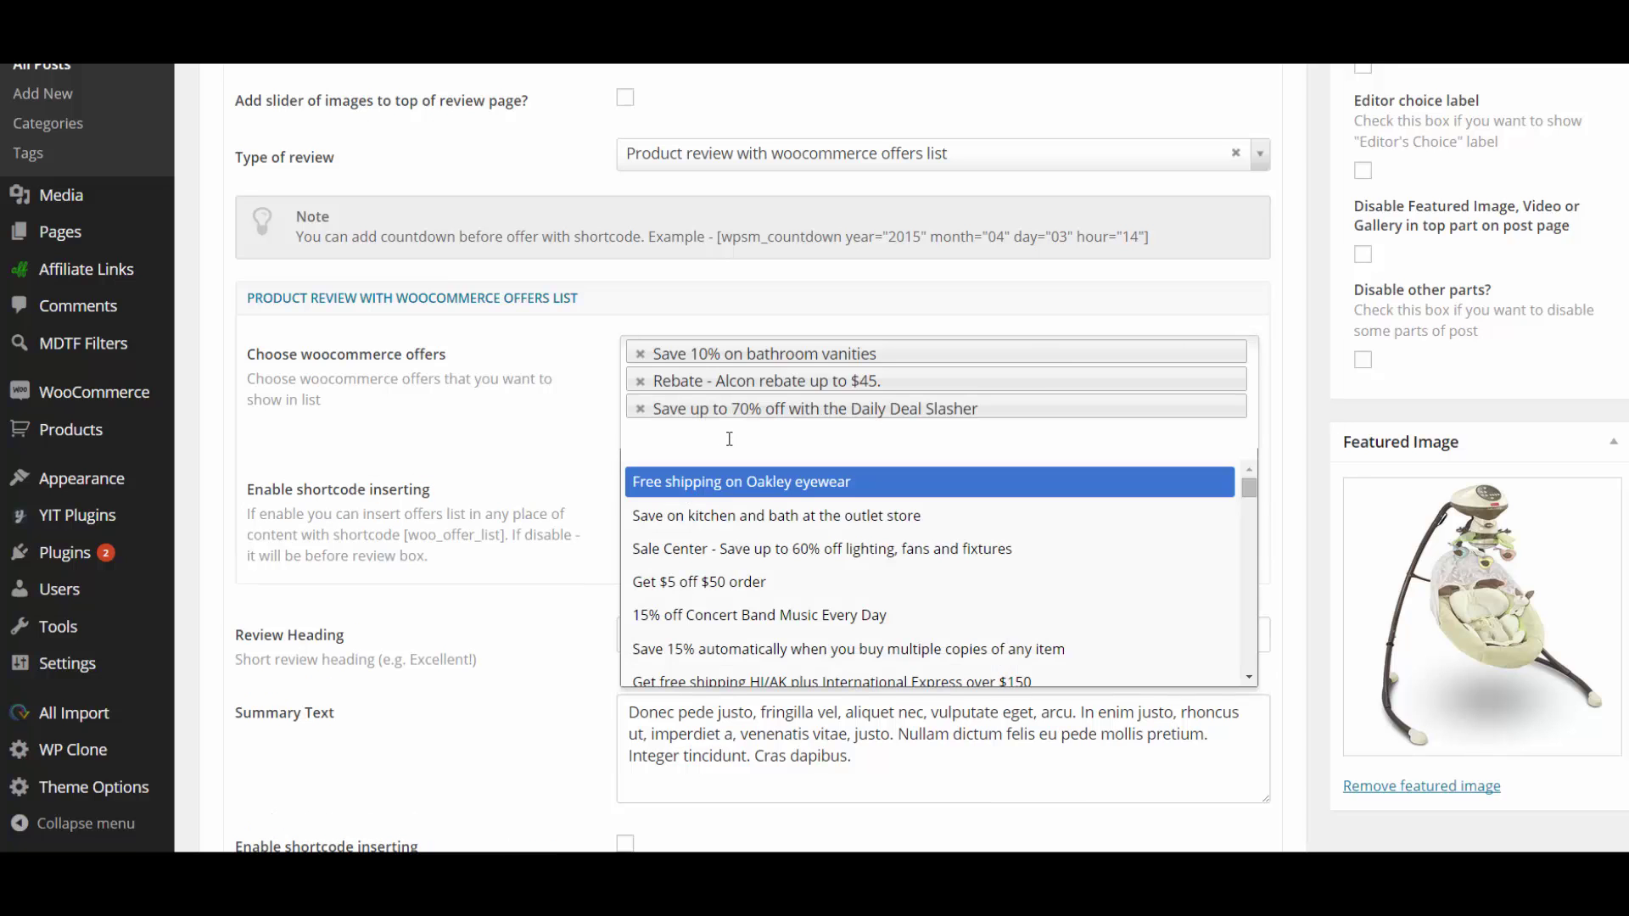
click(758, 618)
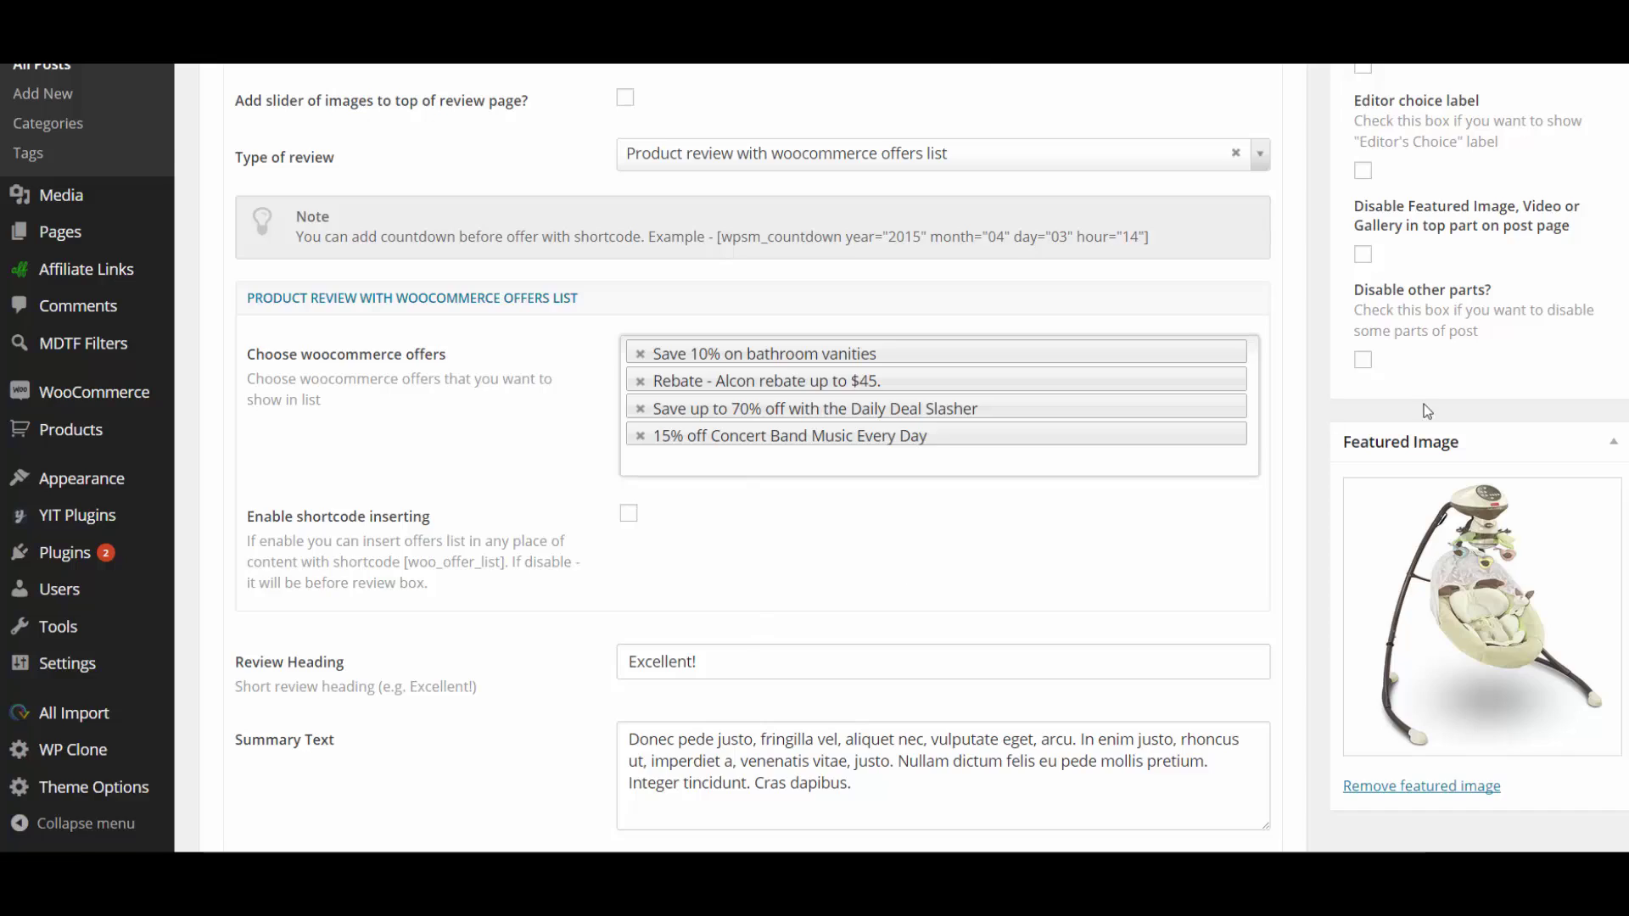
Step: Update the post with its new offers list and reload the published review page
scroll(760, 623, up, 4)
scroll(1606, 276, up, 10)
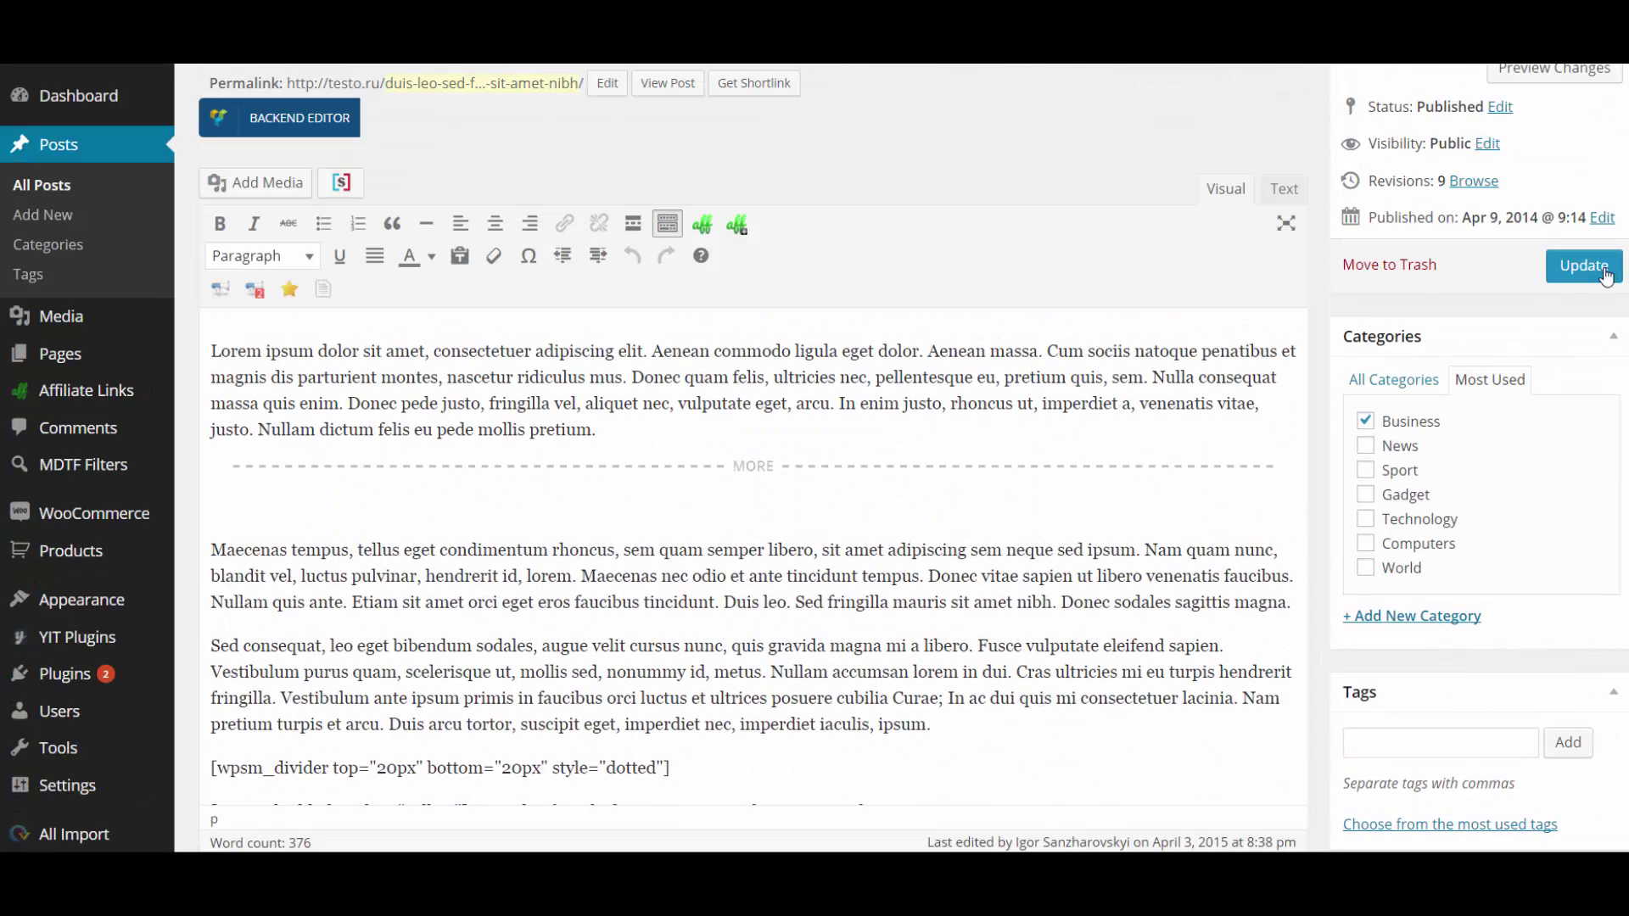
click(1595, 273)
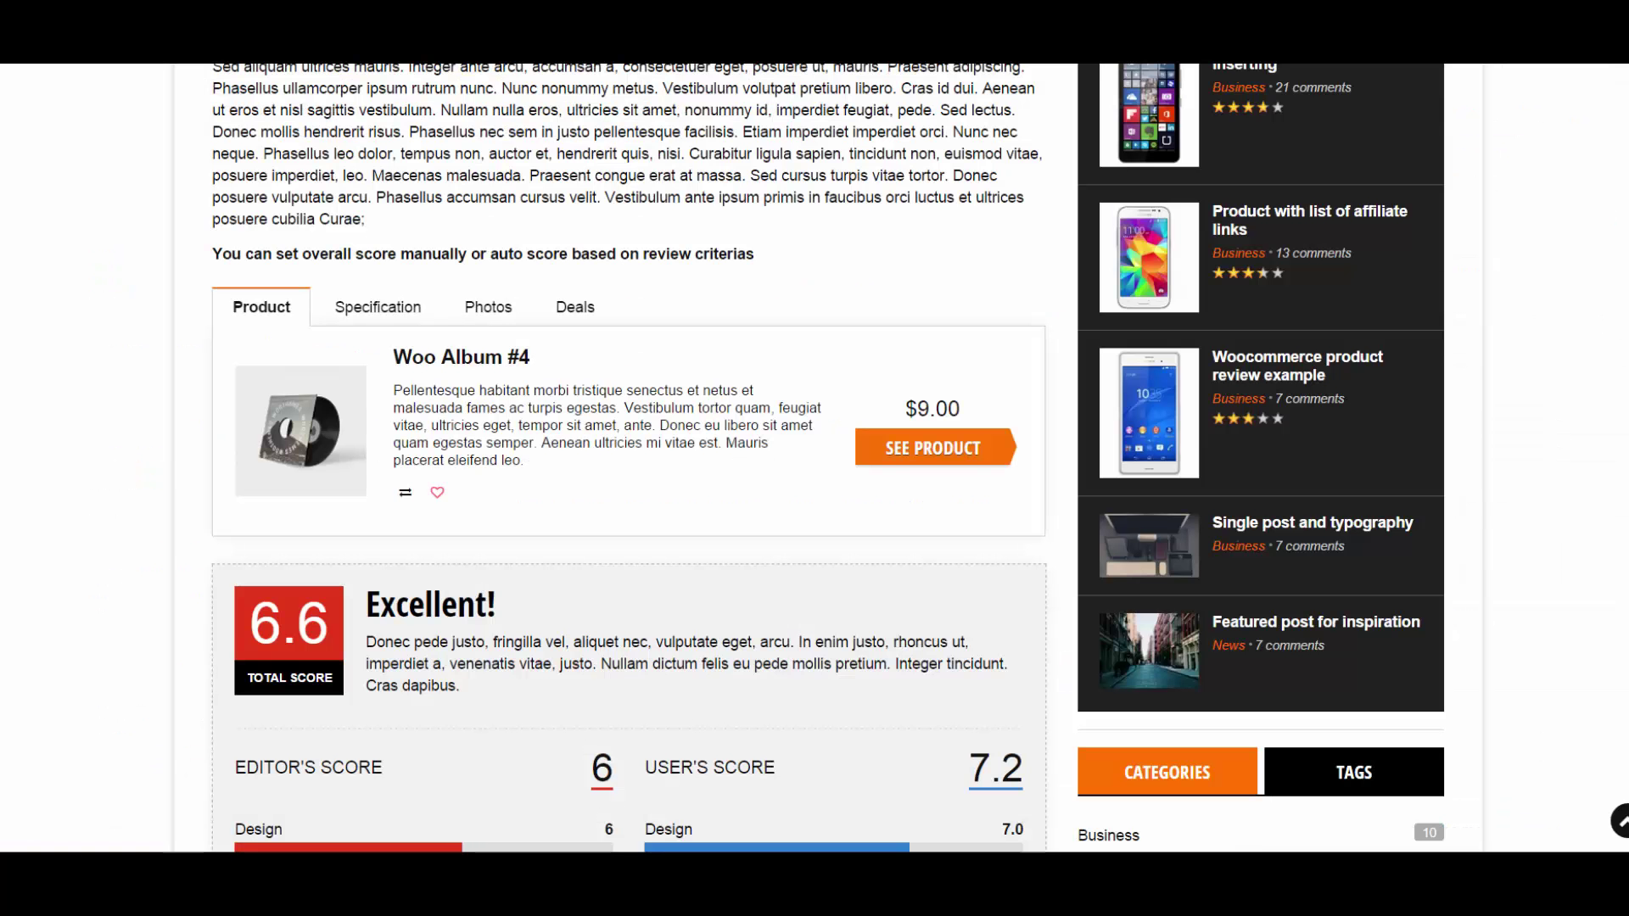
key(F5)
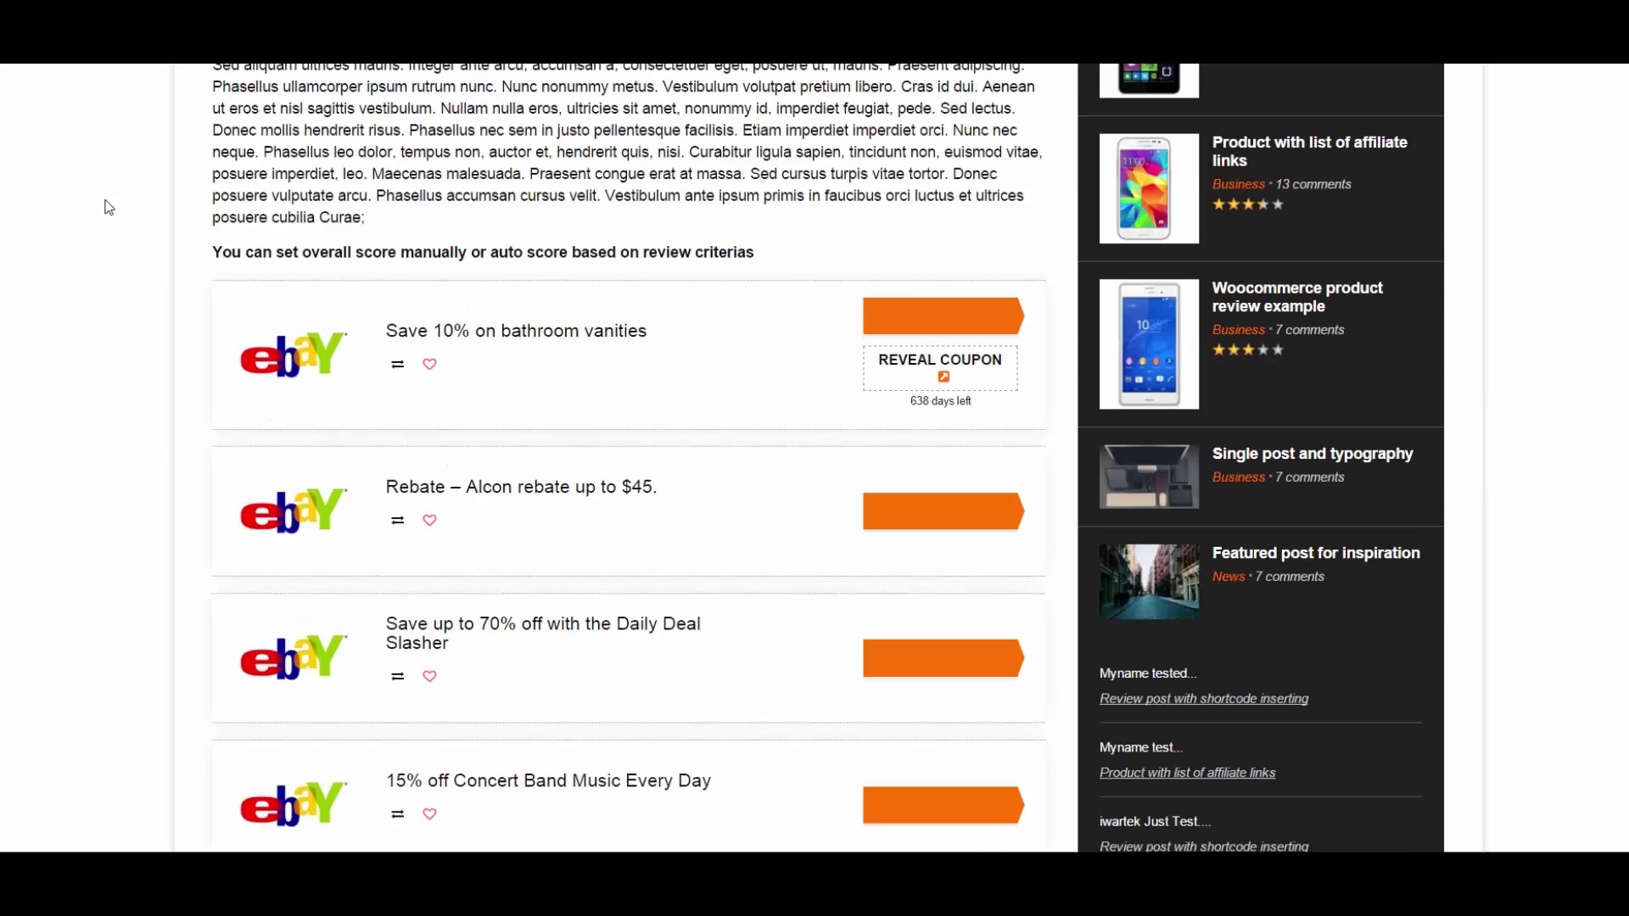
Step: Examine the WooCommerce offers list and the review score box on the published review page
scroll(108, 207, up, 5)
scroll(109, 207, down, 6)
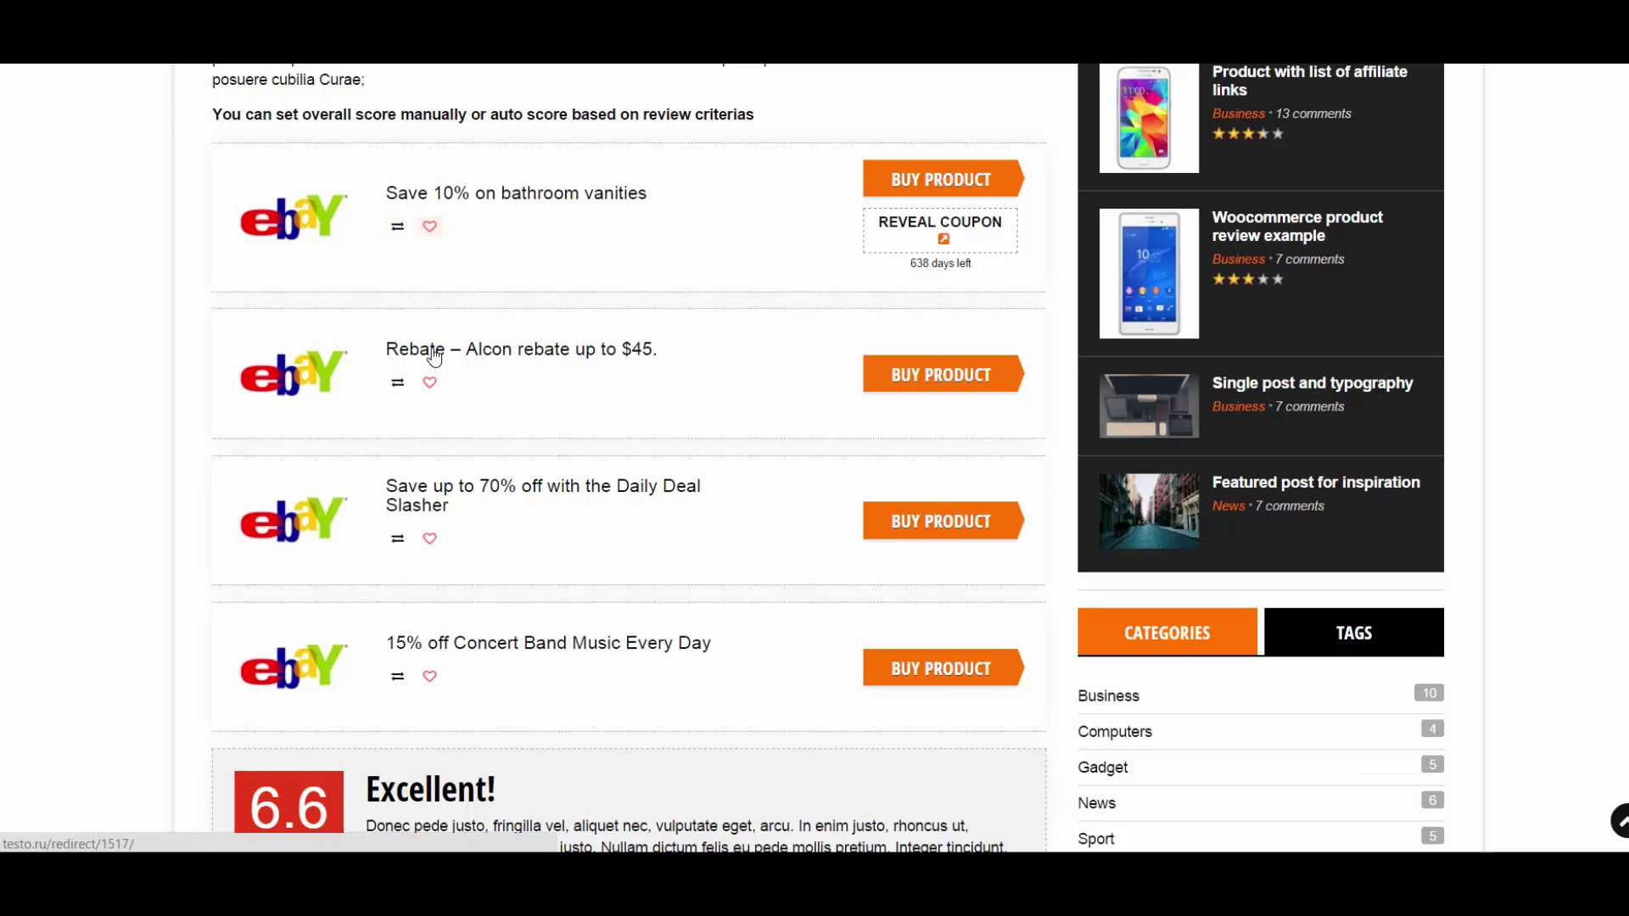
scroll(58, 390, down, 5)
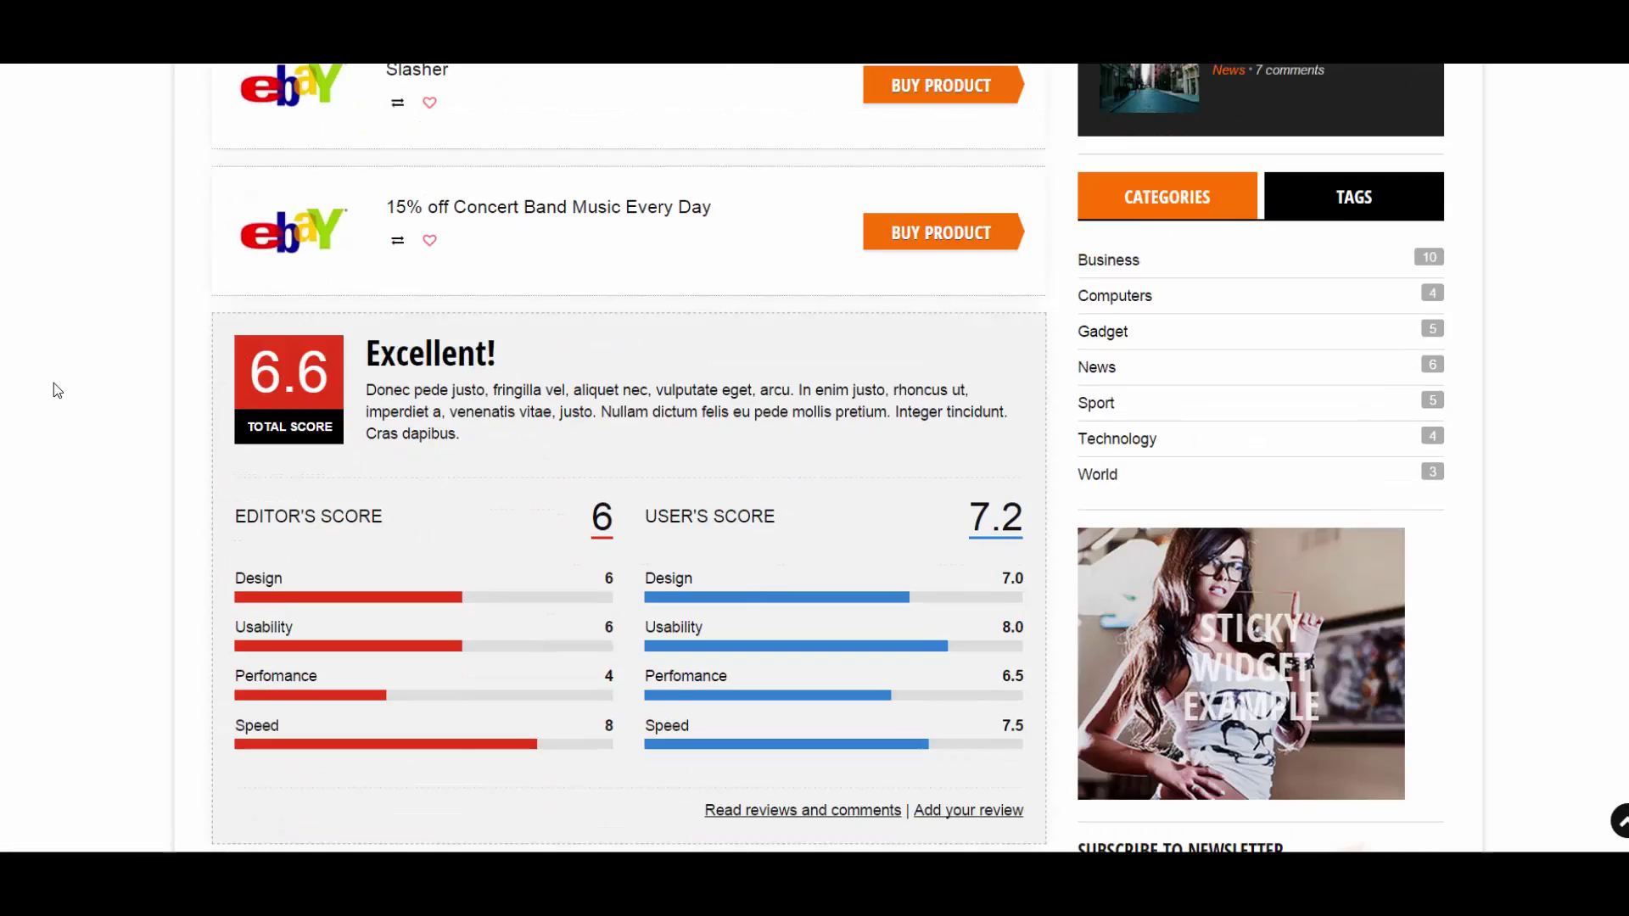
scroll(54, 383, up, 3)
scroll(54, 383, up, 3)
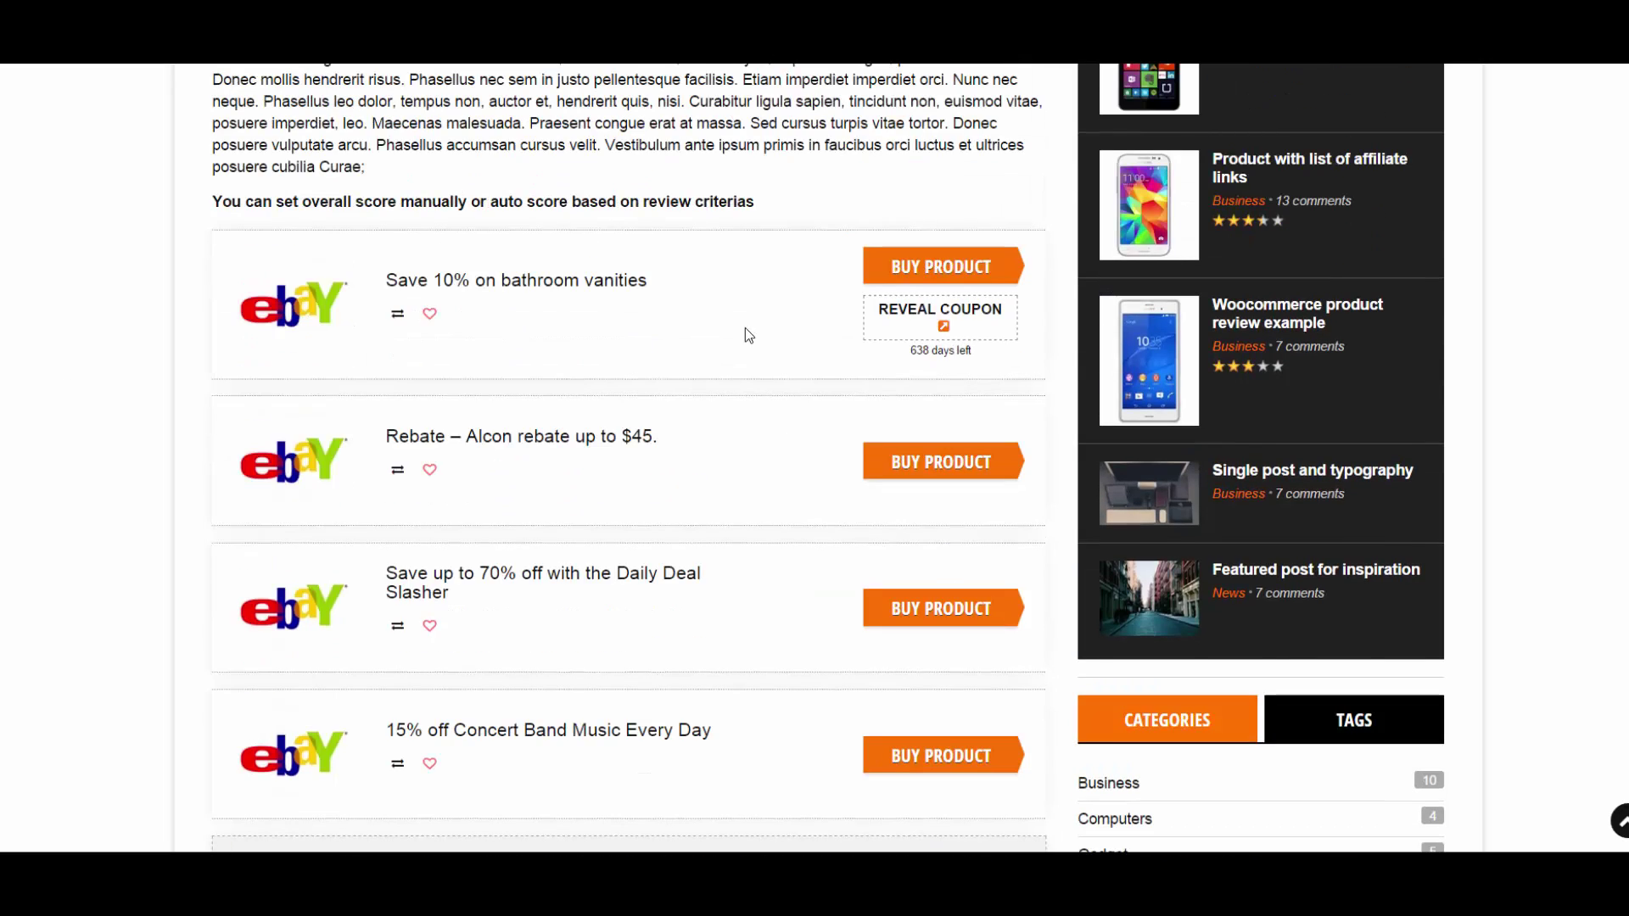
scroll(98, 194, down, 6)
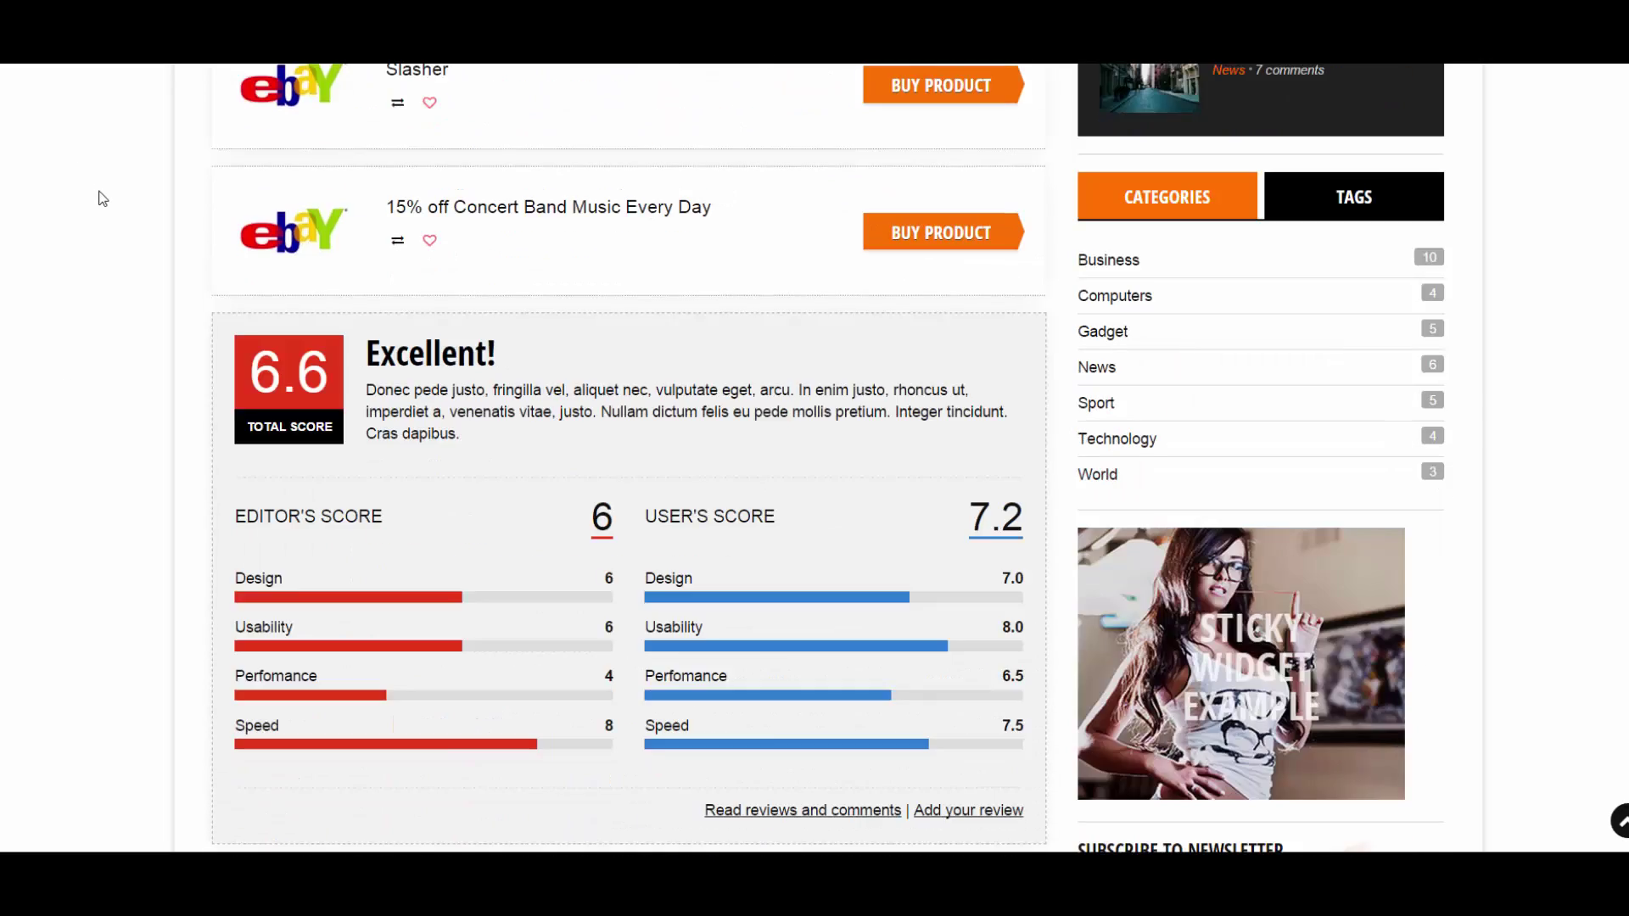
scroll(115, 197, up, 10)
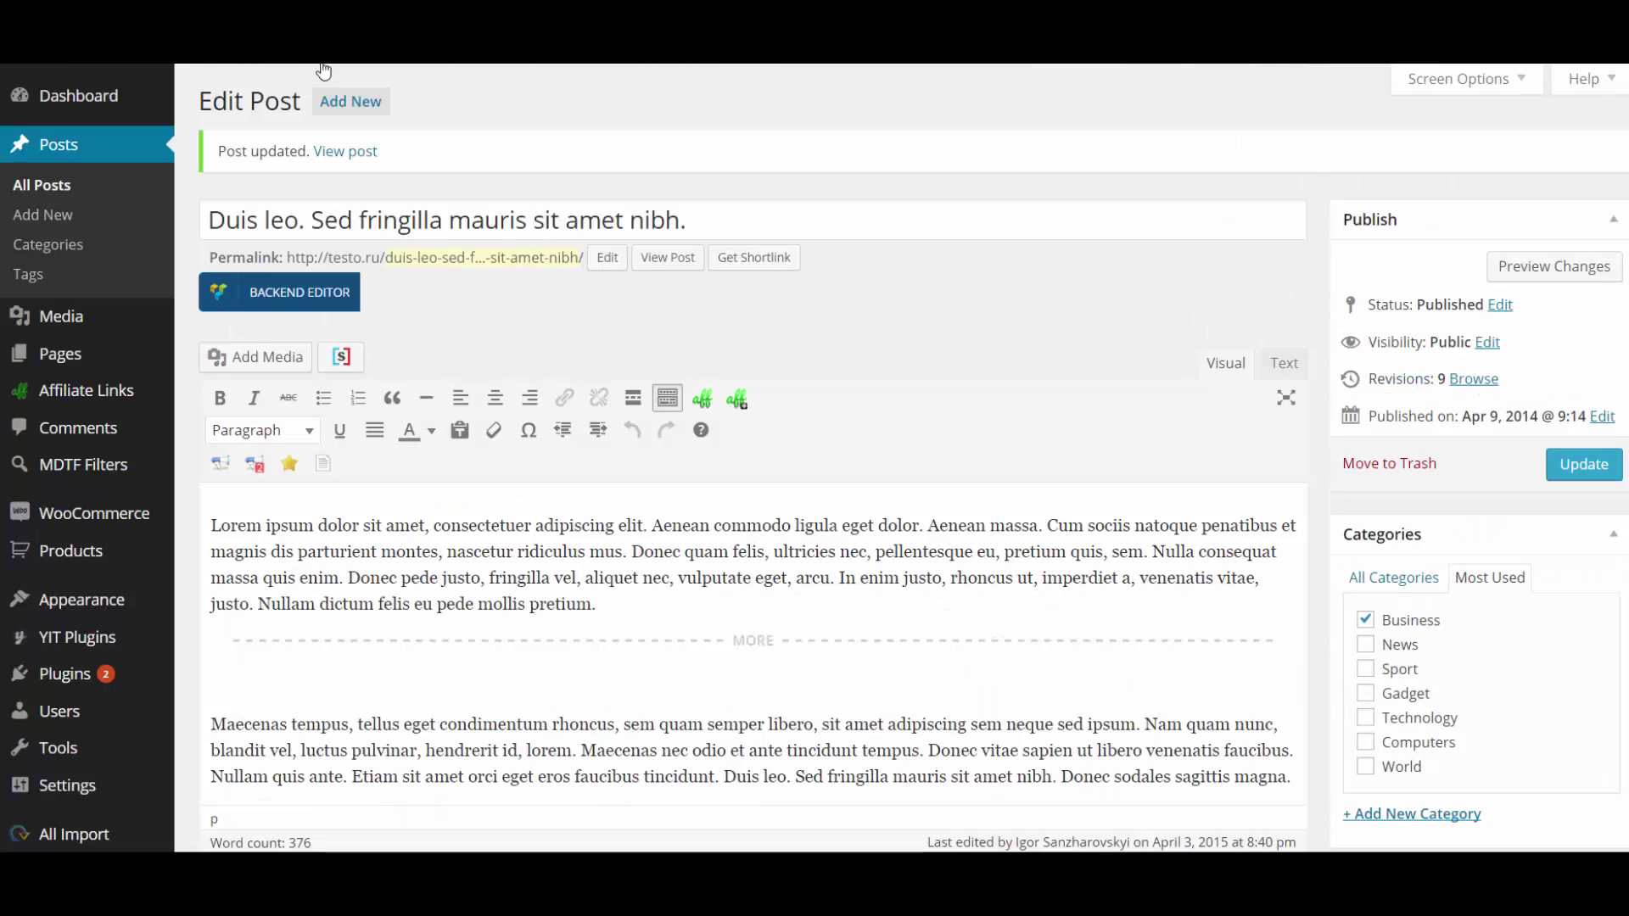
Step: Remove all four coupon deals from the review's WooCommerce offers in the post editor
scroll(1139, 320, down, 13)
scroll(1536, 426, down, 3)
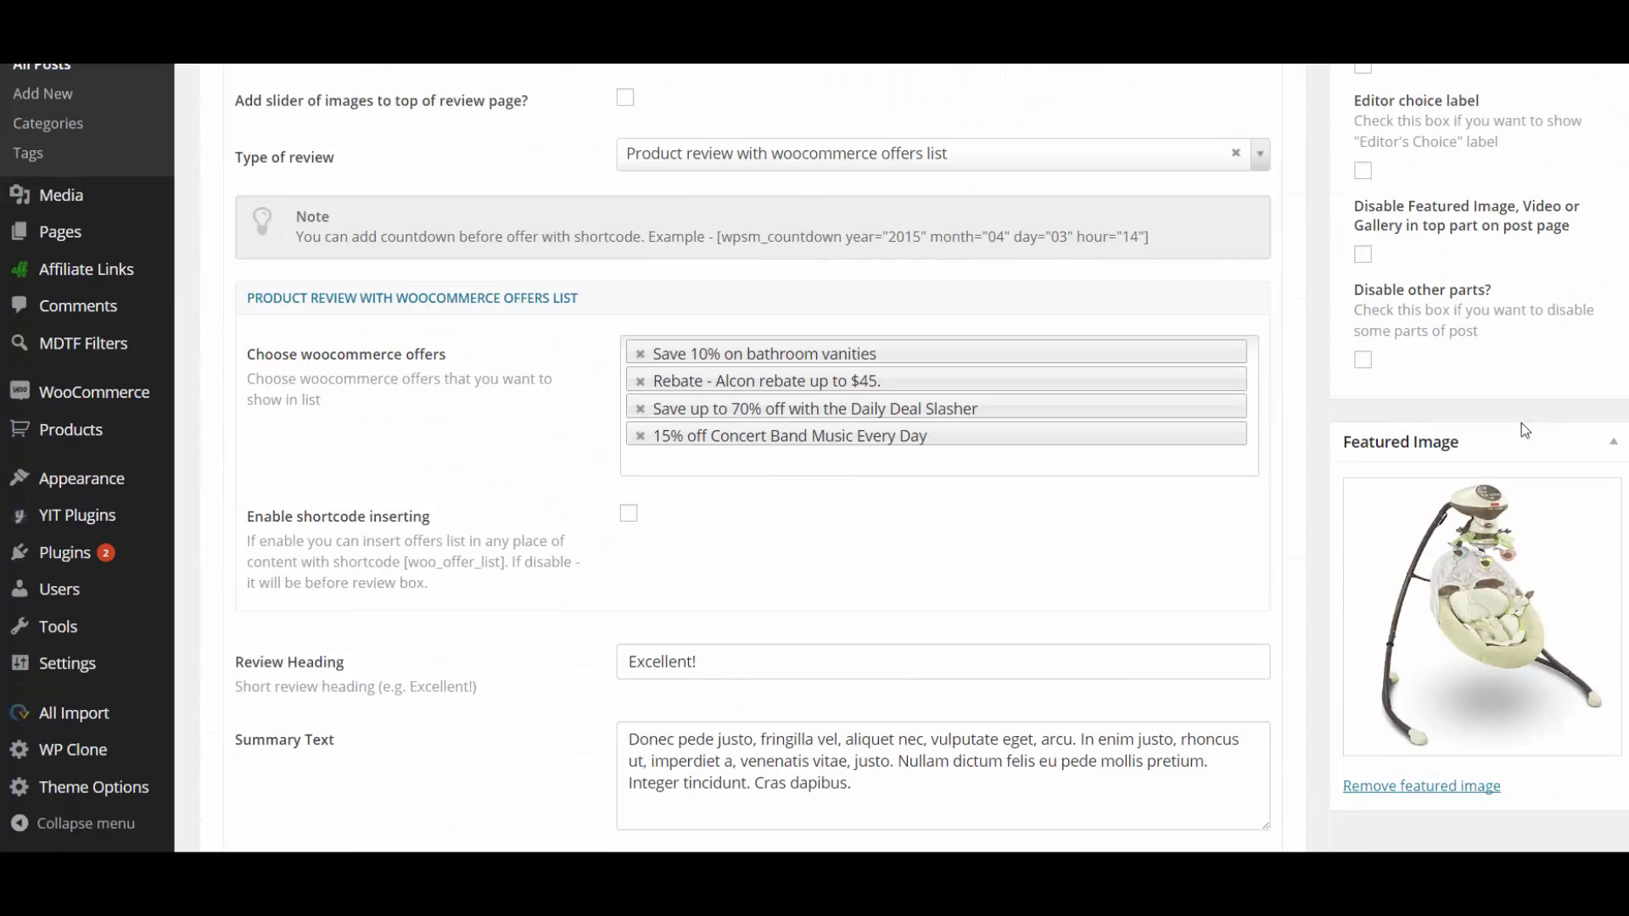
click(641, 355)
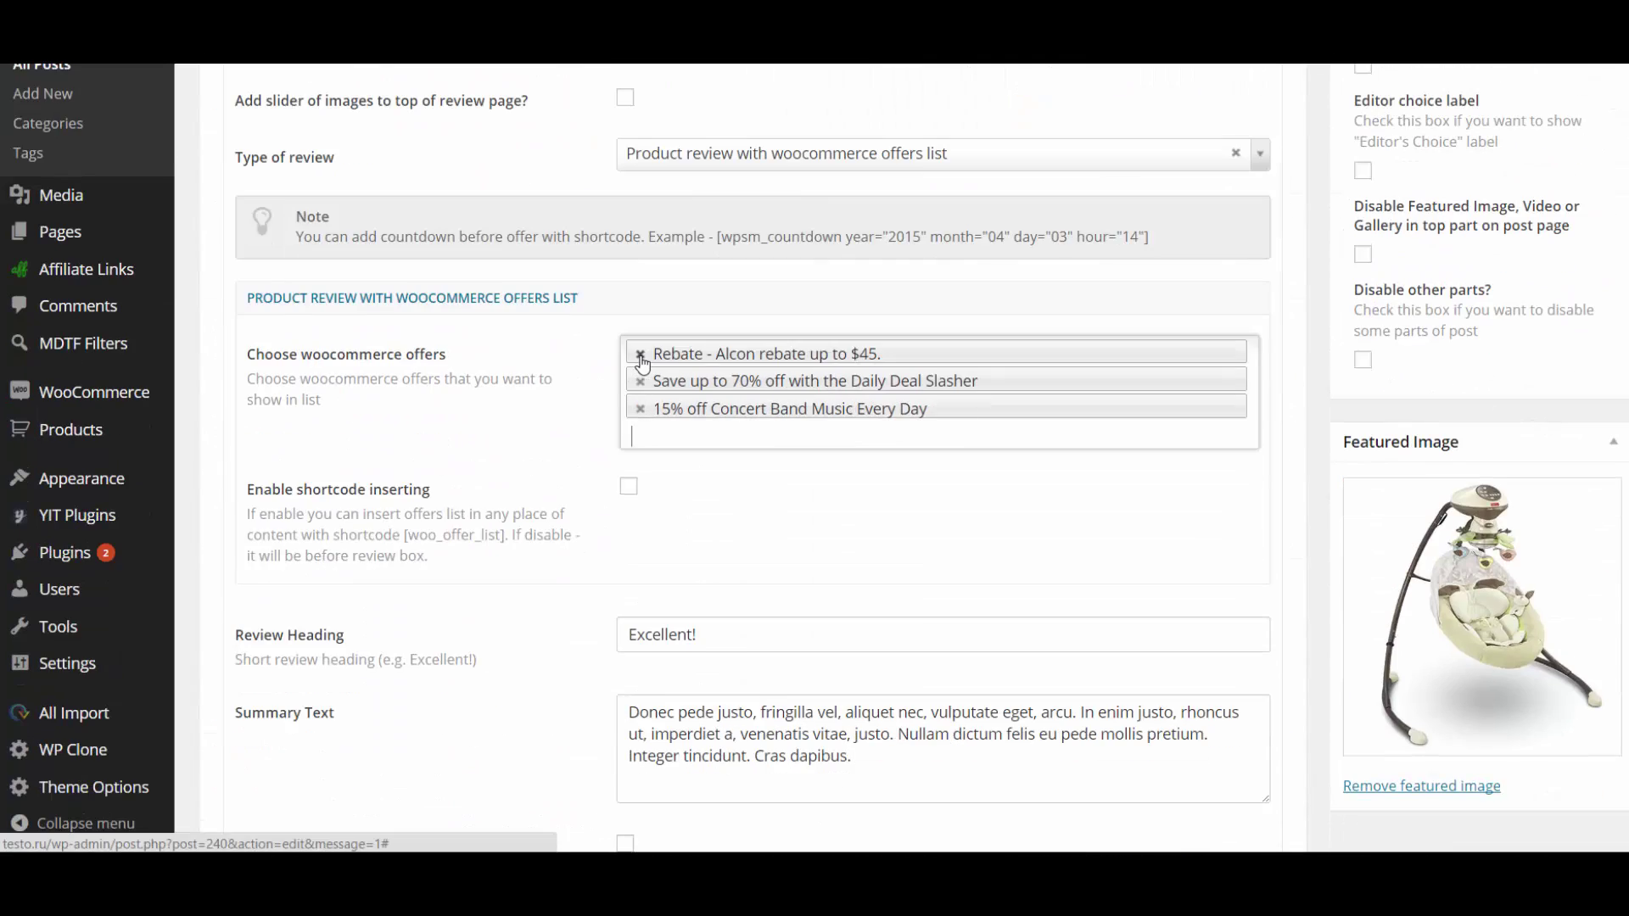
click(642, 355)
click(642, 354)
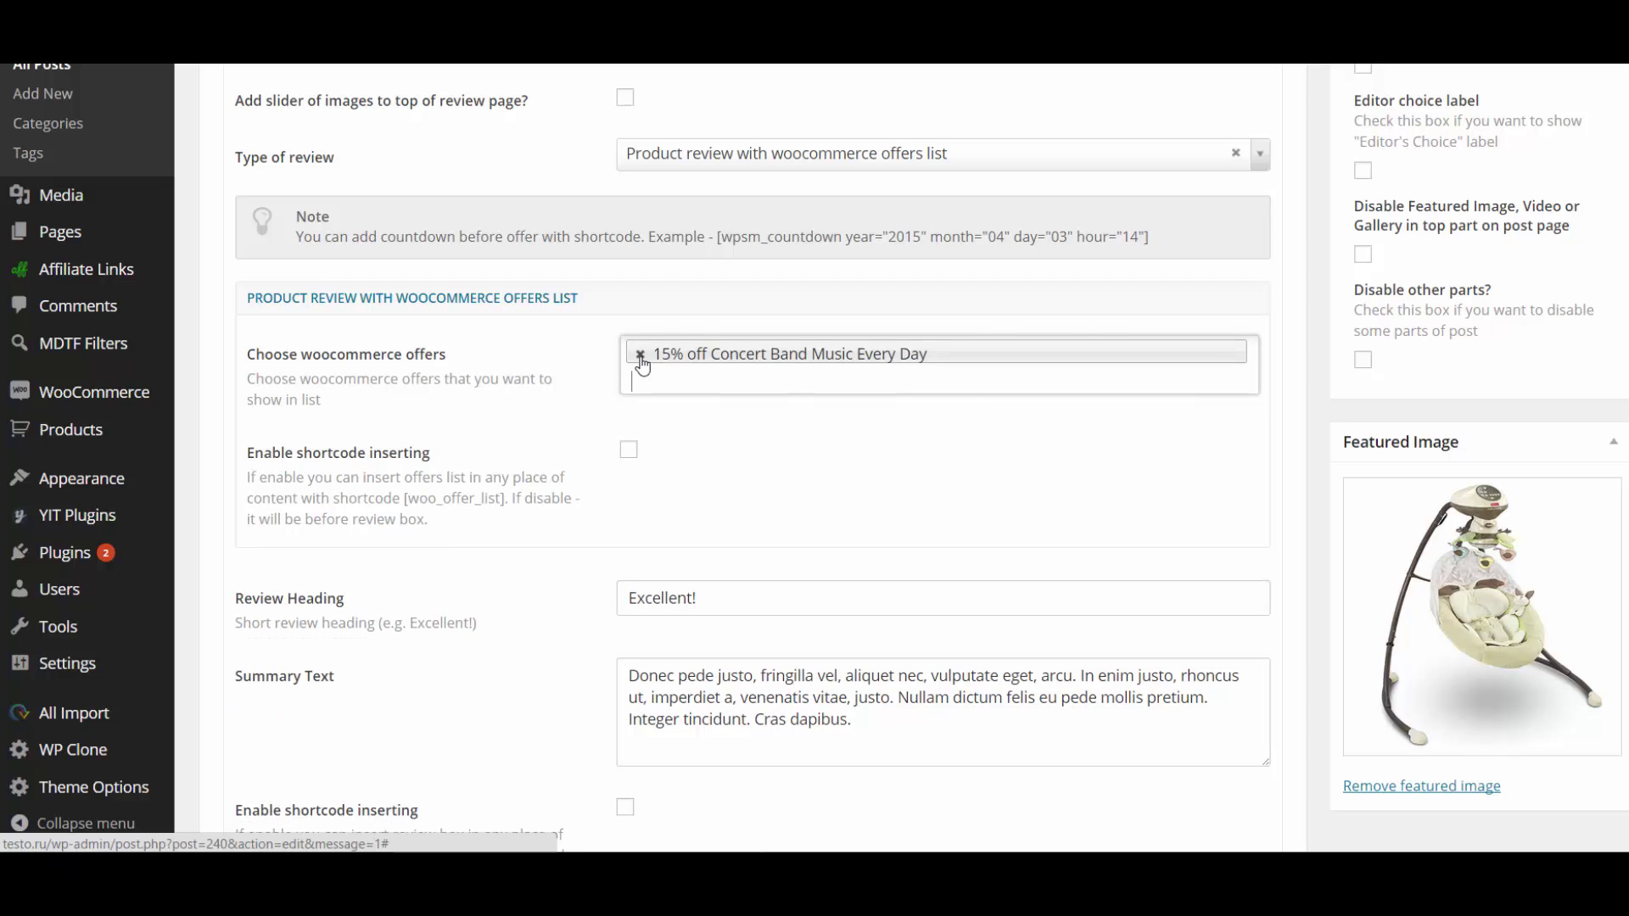
click(641, 357)
Step: Add the product Woo Album #2 to the review's WooCommerce offers
click(643, 373)
scroll(774, 504, down, 3)
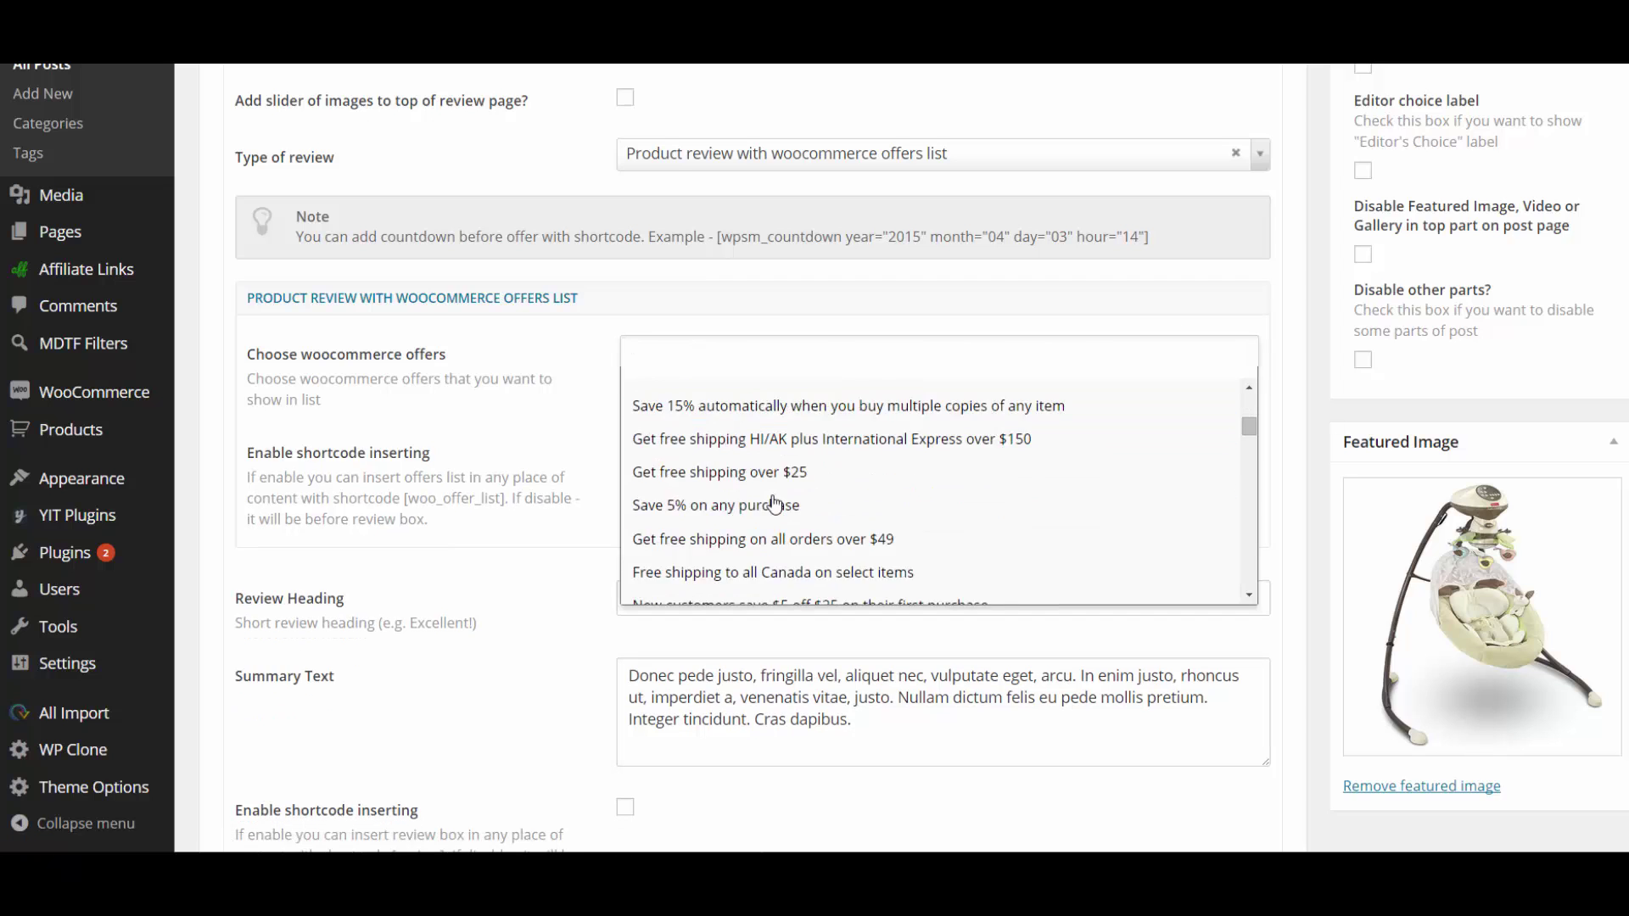
scroll(774, 504, down, 5)
scroll(774, 504, down, 5)
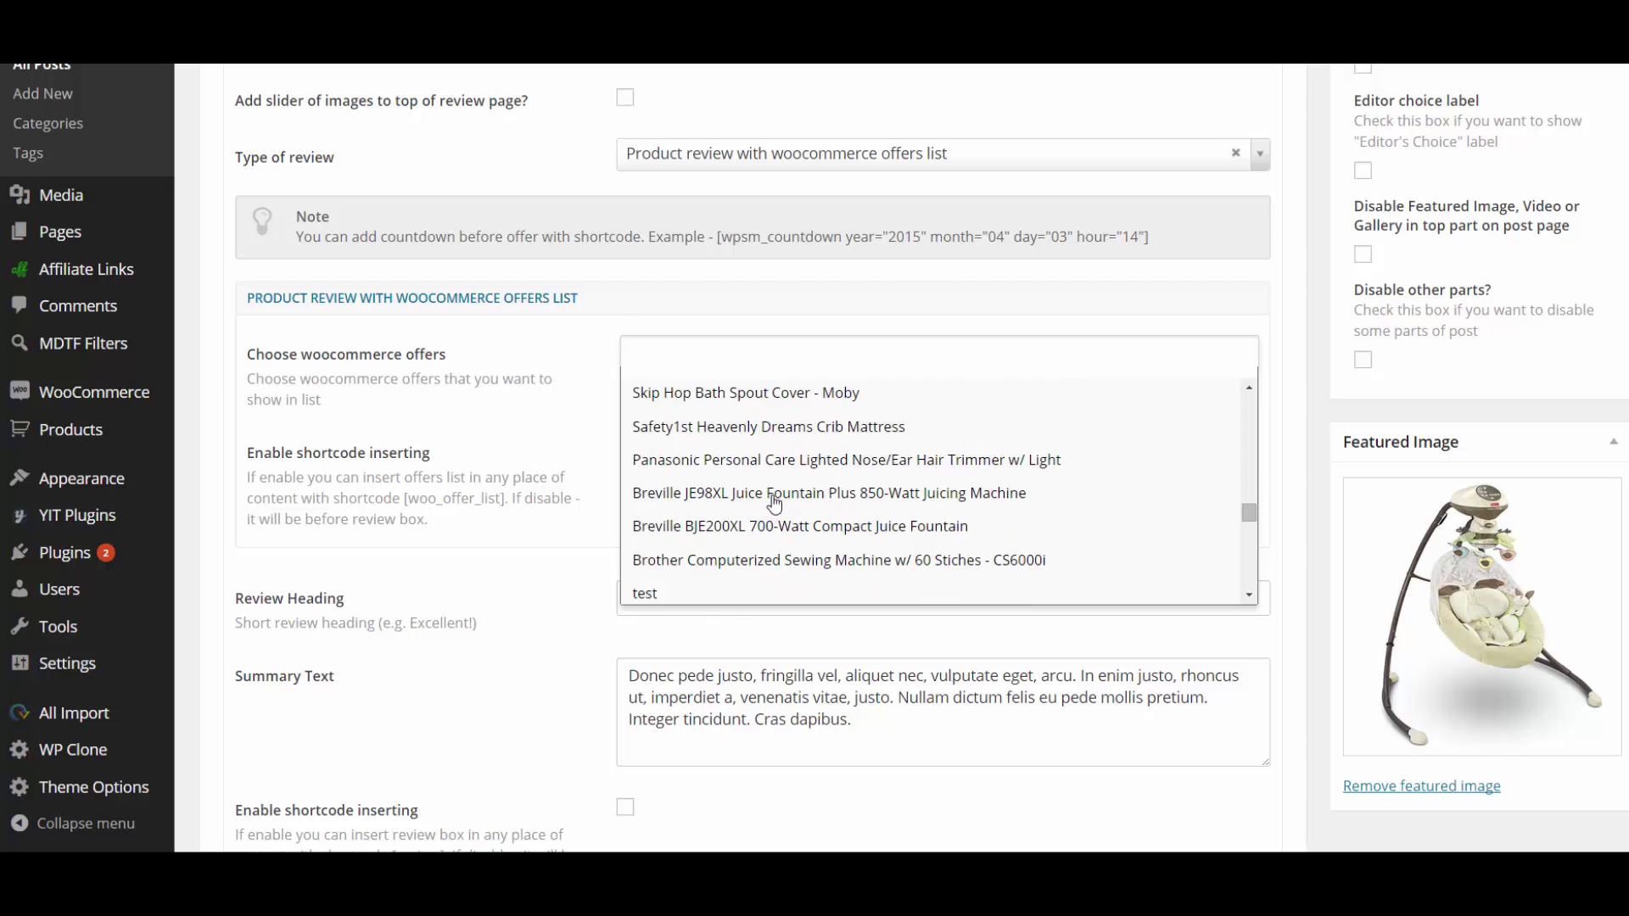
click(772, 506)
Step: Find the products matching "woo" and add Woo Album #4 and Woo Album #3 to the offers
click(747, 382)
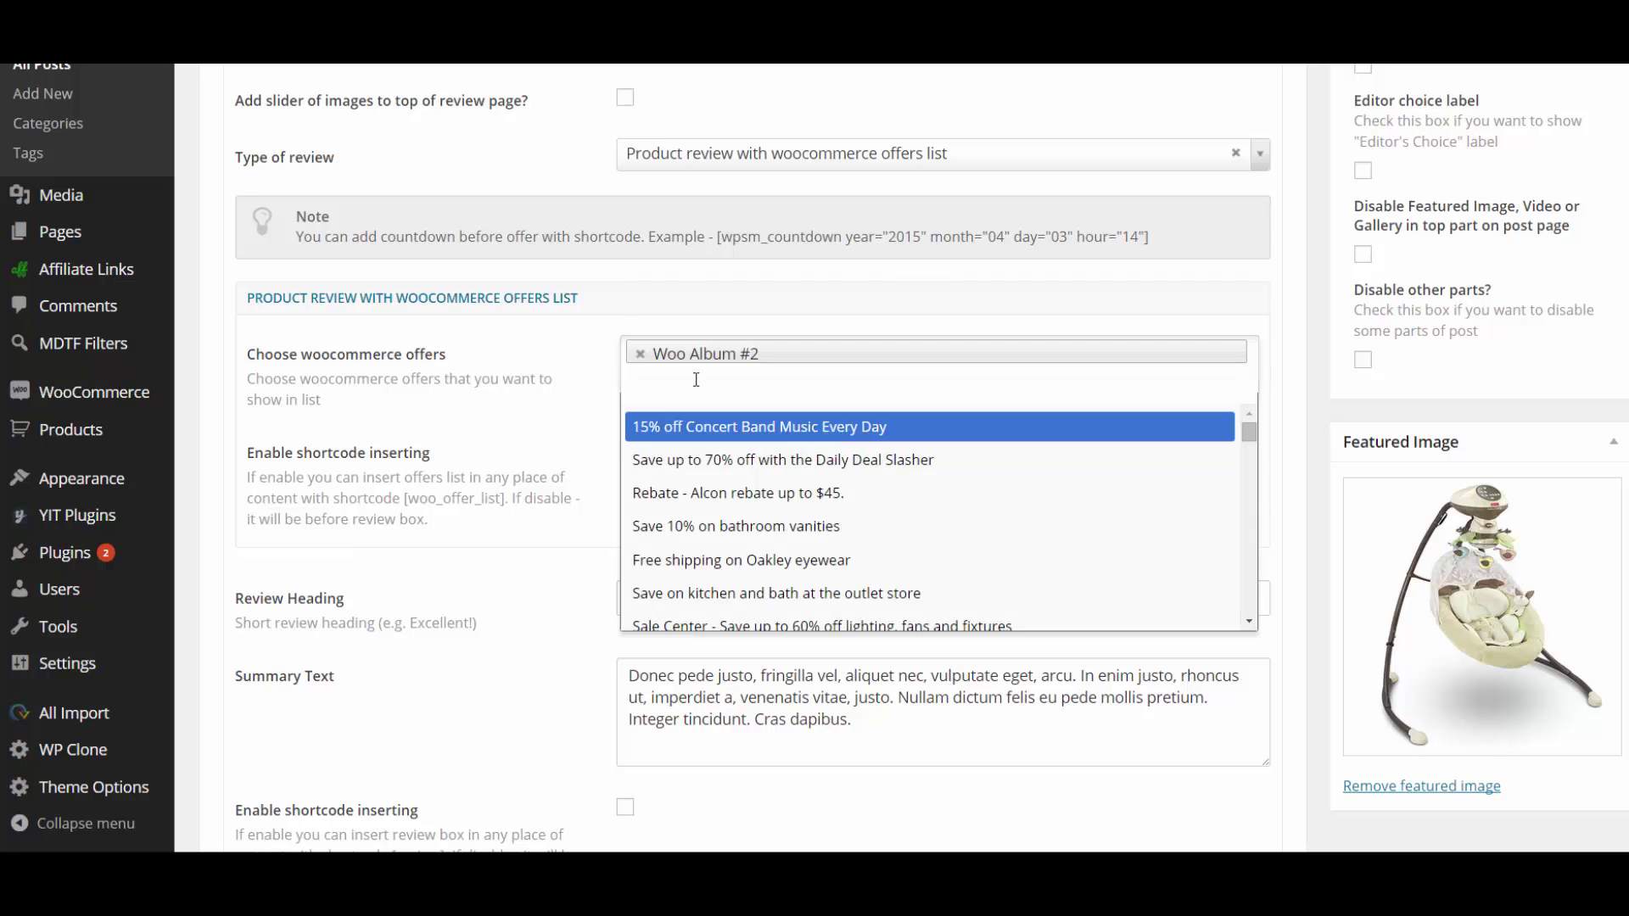
mouse_move(1255, 431)
mouse_down()
mouse_move(1253, 509)
mouse_move(1251, 437)
mouse_up()
click(767, 392)
click(731, 383)
text(woo)
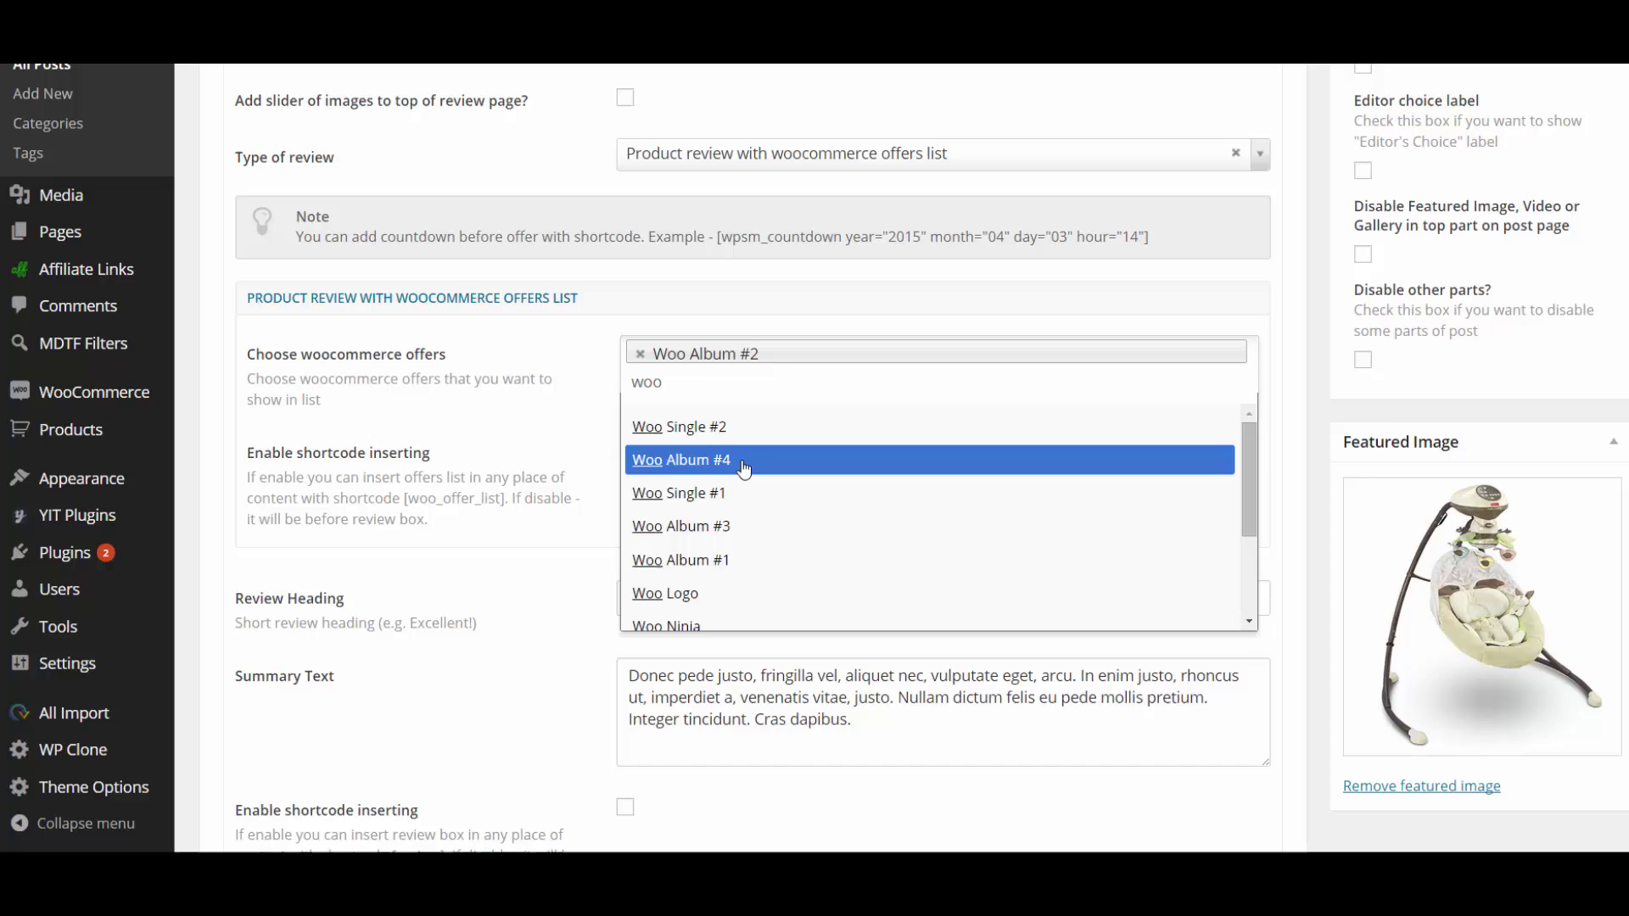
click(738, 460)
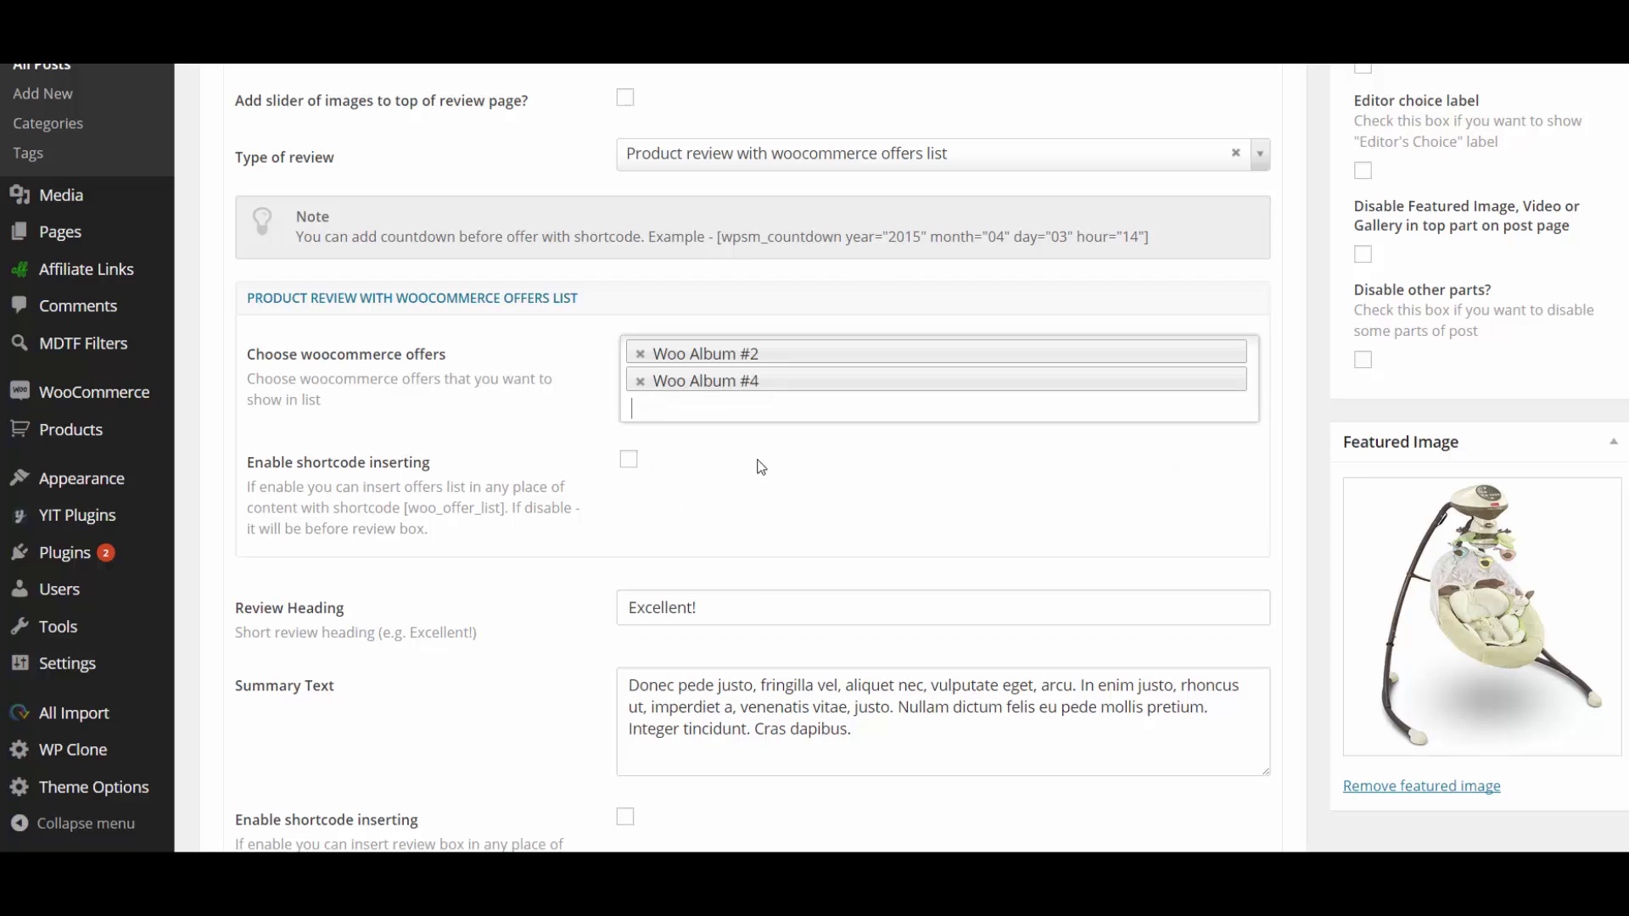
text(w)
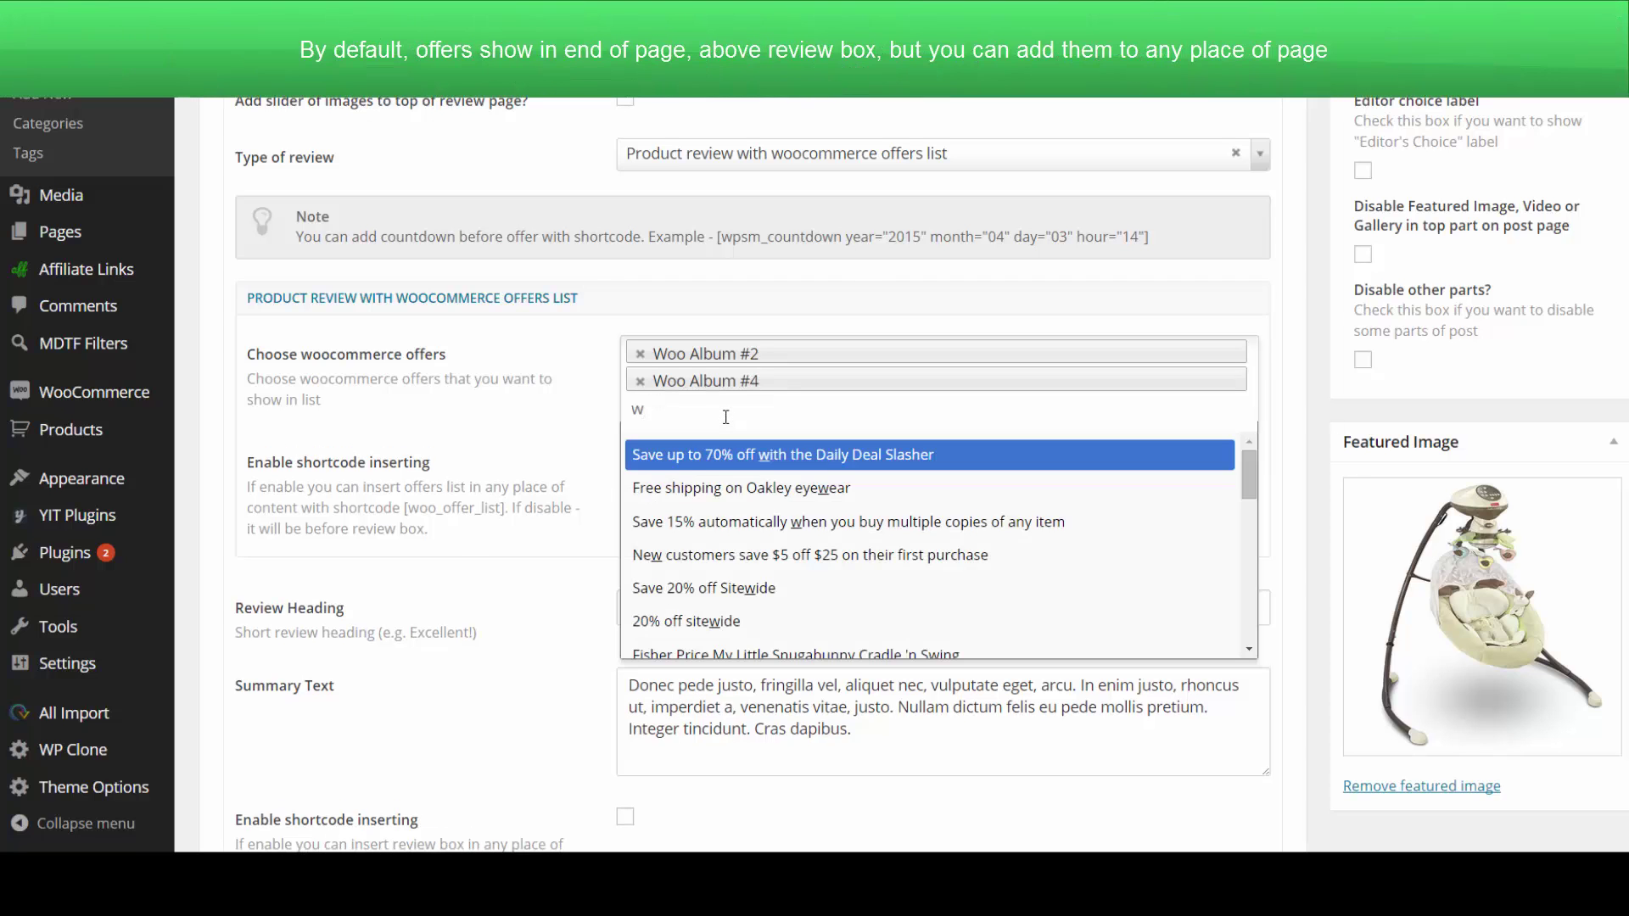
text(oo)
click(731, 524)
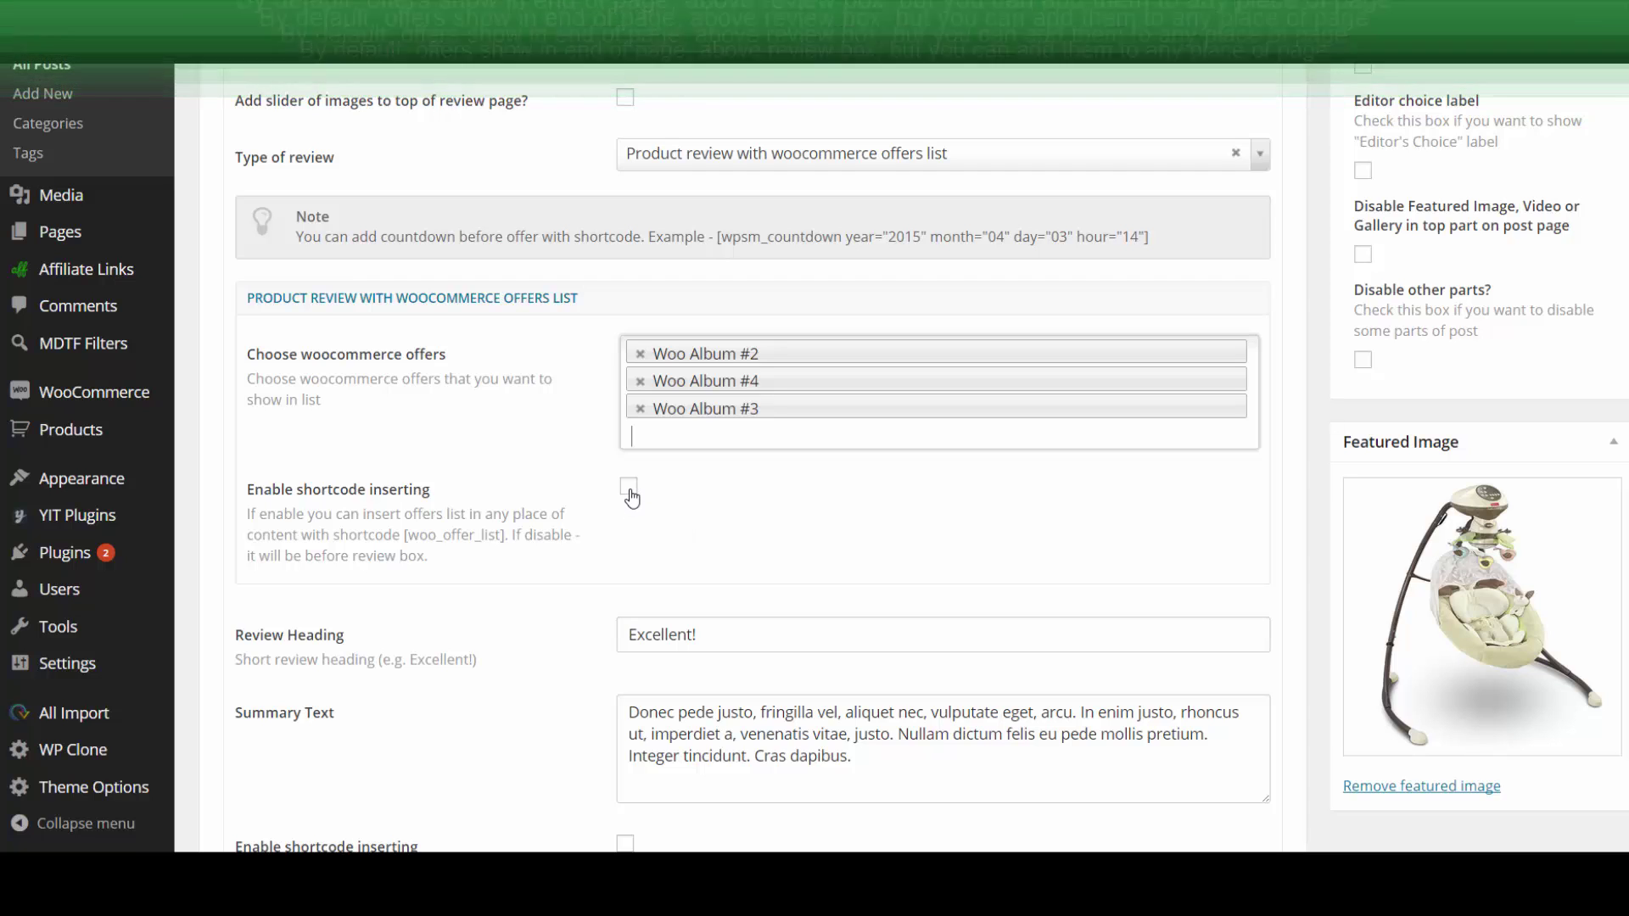
Step: Enable shortcode inserting for the offers list and copy the [woo_offer_list] shortcode from its description
click(629, 488)
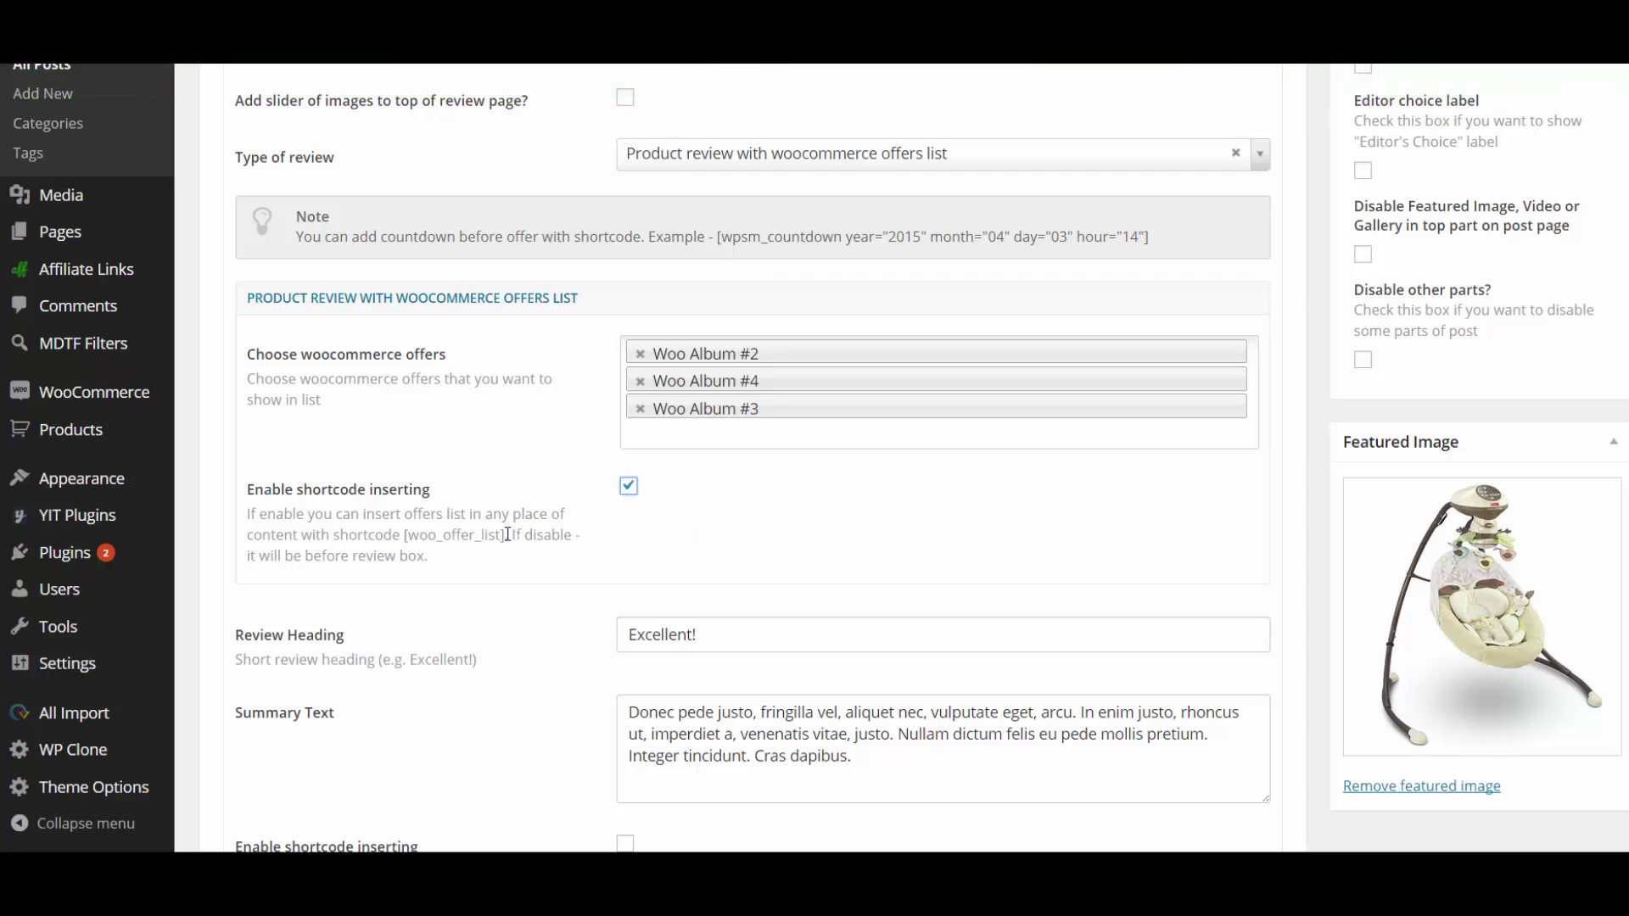
drag(504, 535, 407, 535)
key(ctrl+c)
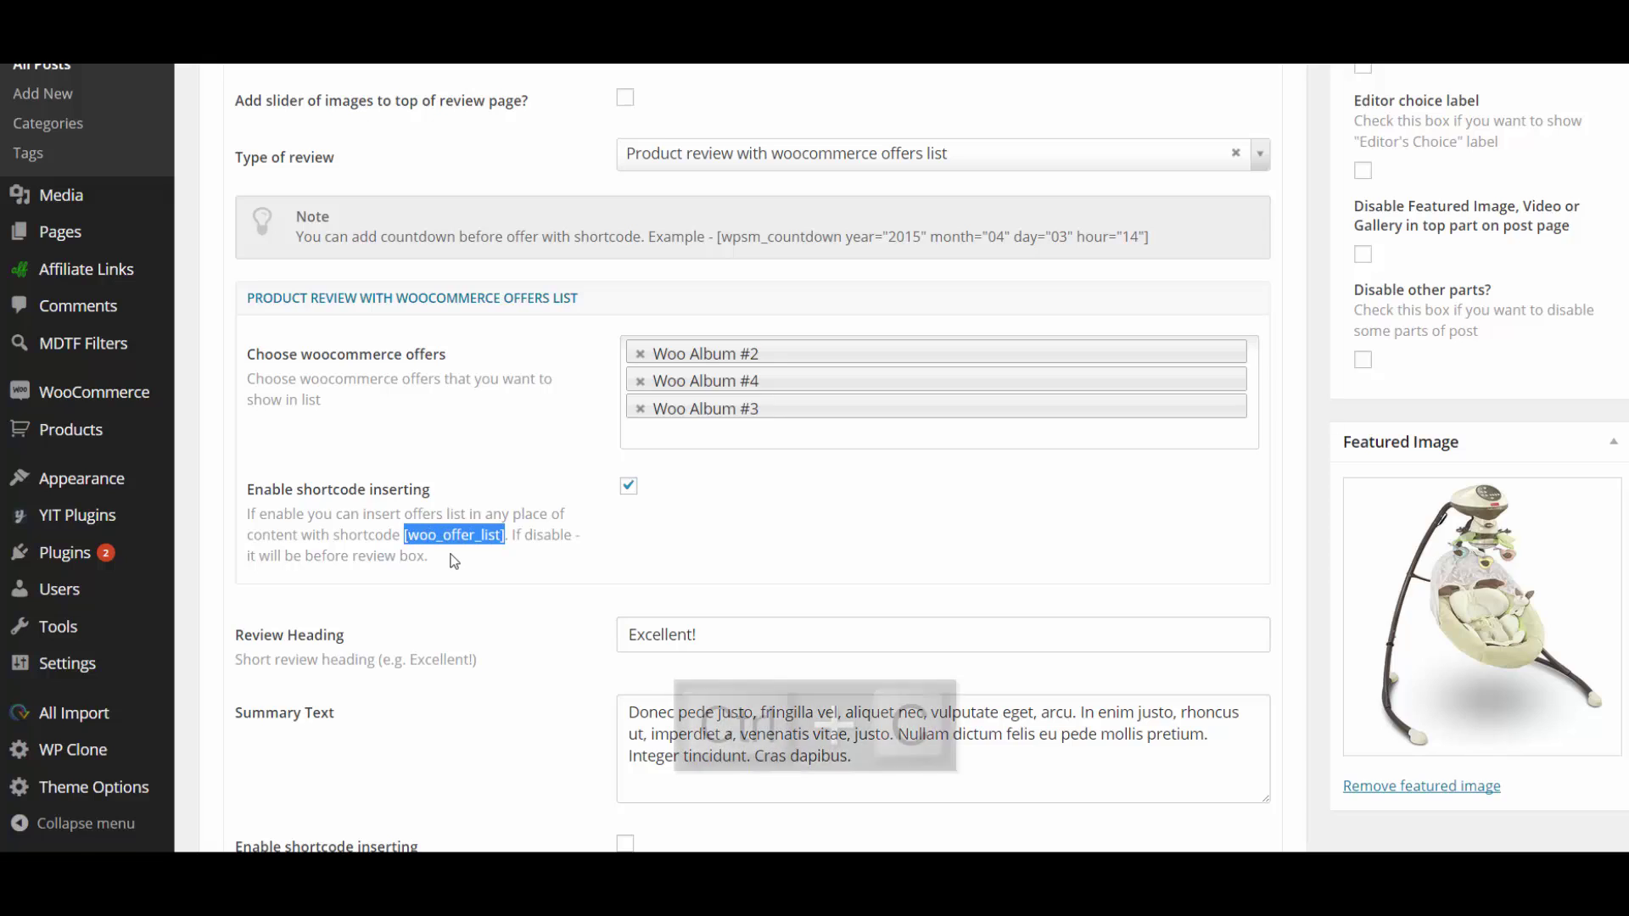
Step: Paste the [woo_offer_list] shortcode on its own line above the yellow wpsm_highlight paragraph and update the post
scroll(467, 460, up, 10)
scroll(467, 460, up, 5)
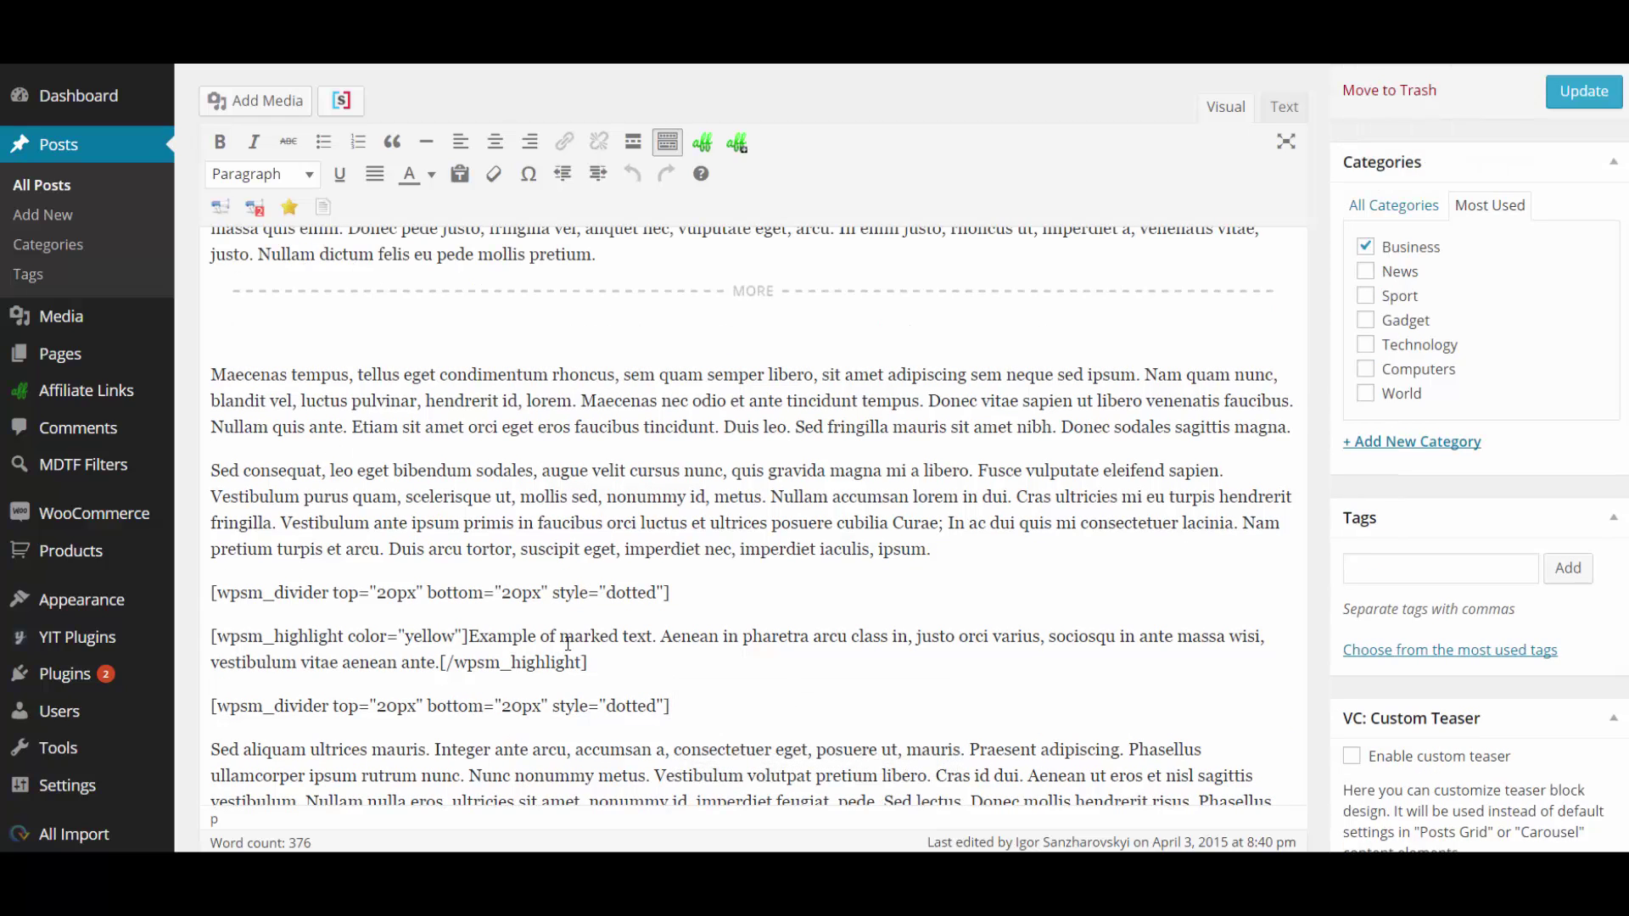
drag(587, 663, 190, 641)
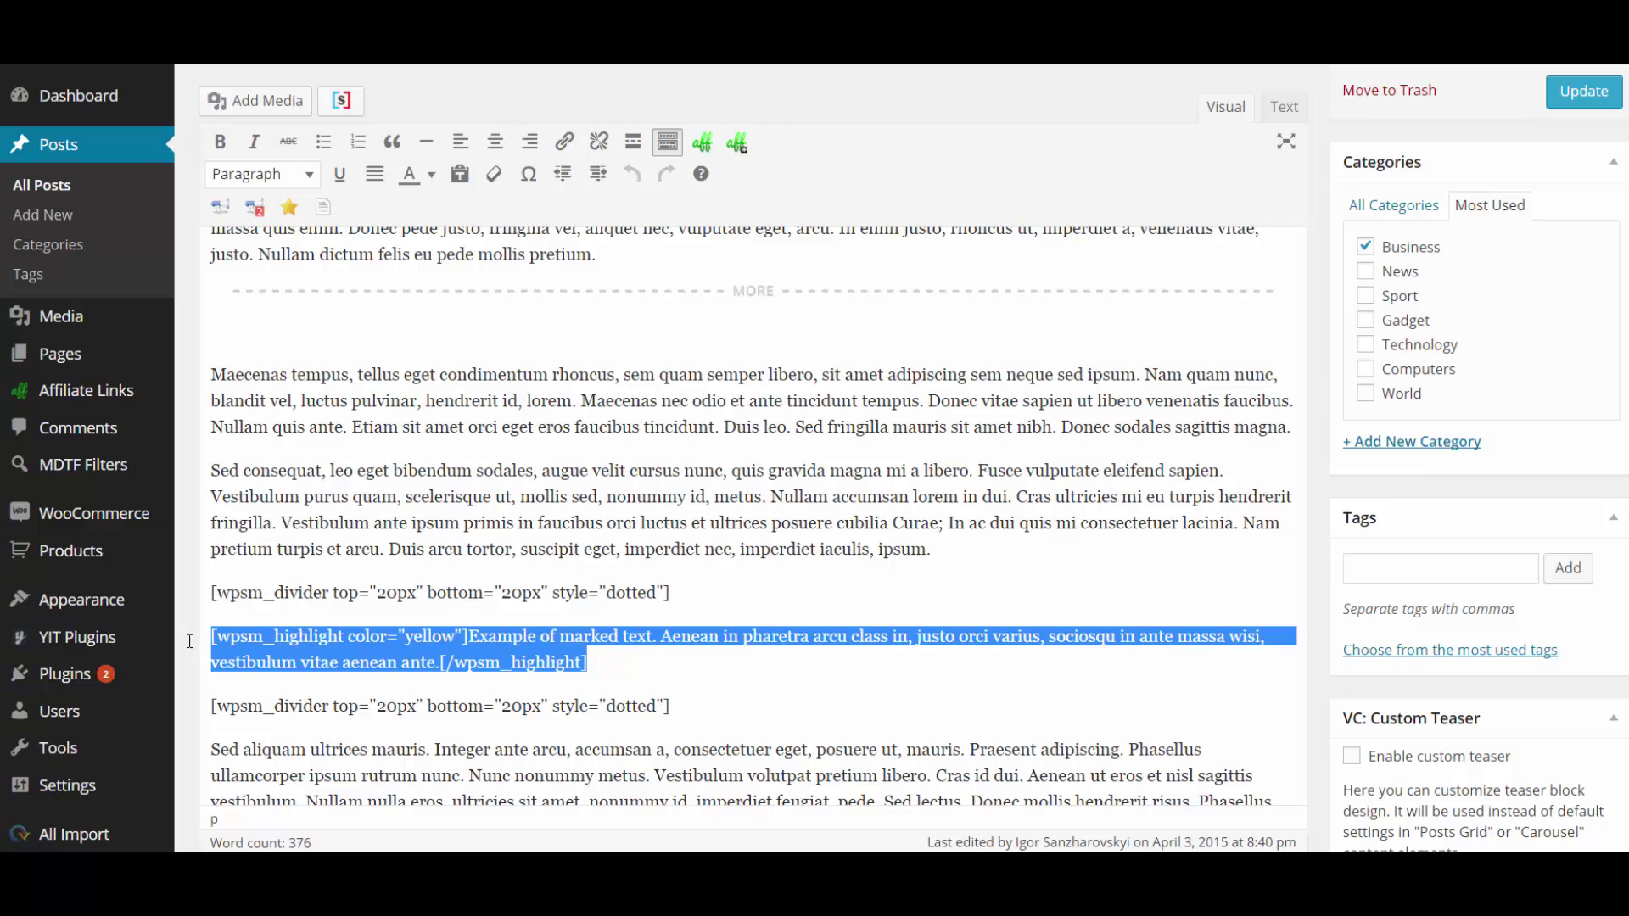
click(219, 629)
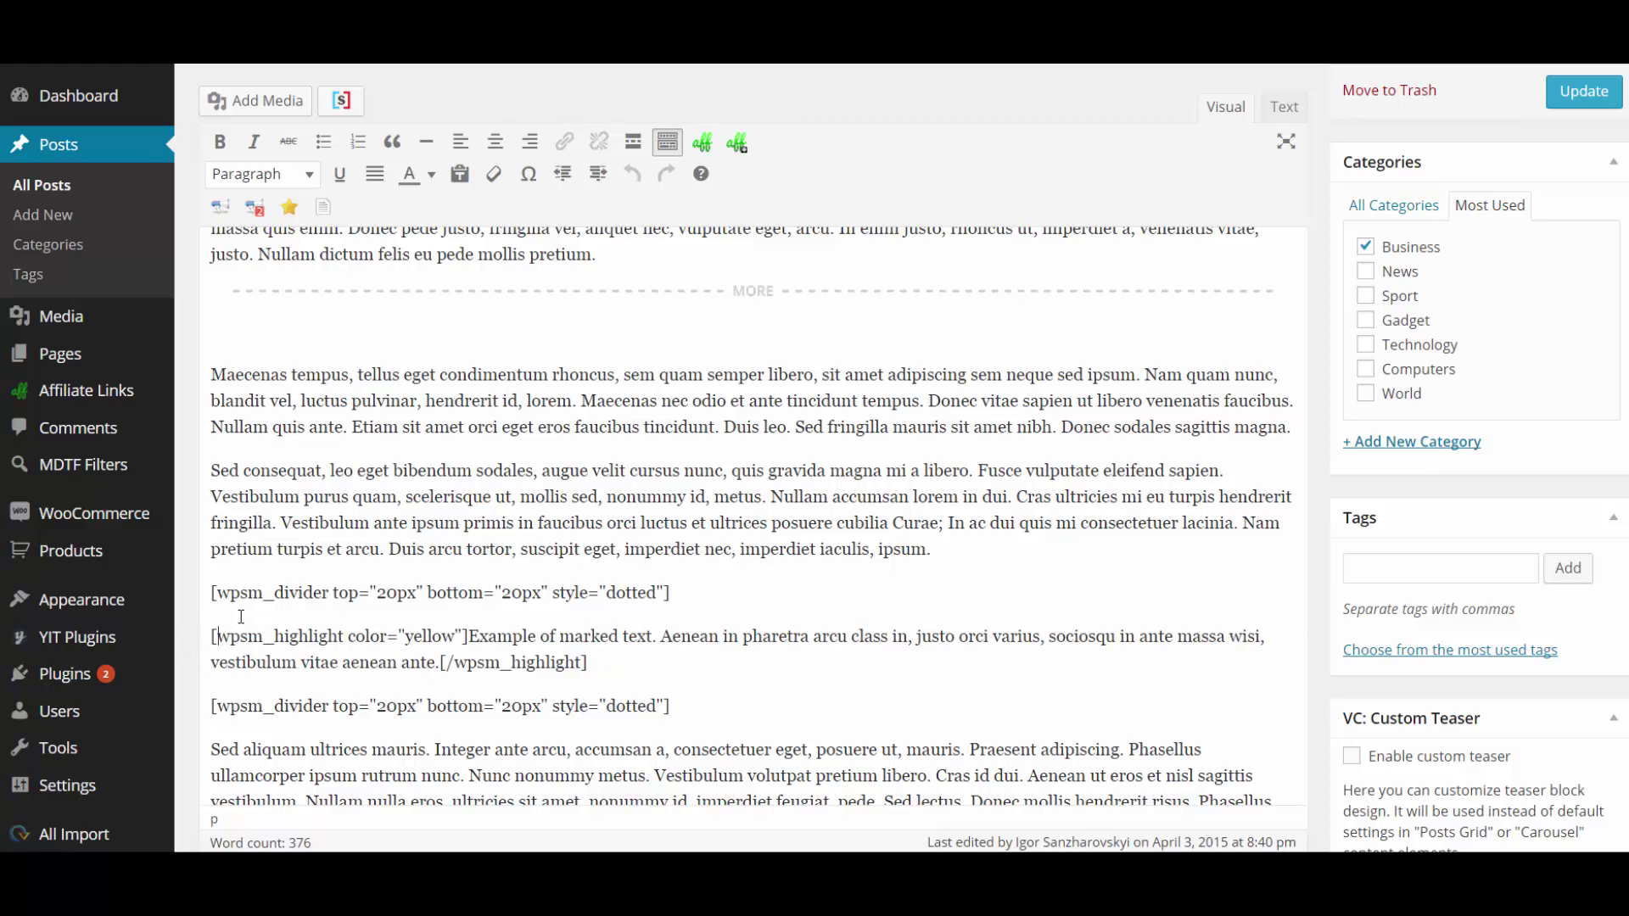
key(Return)
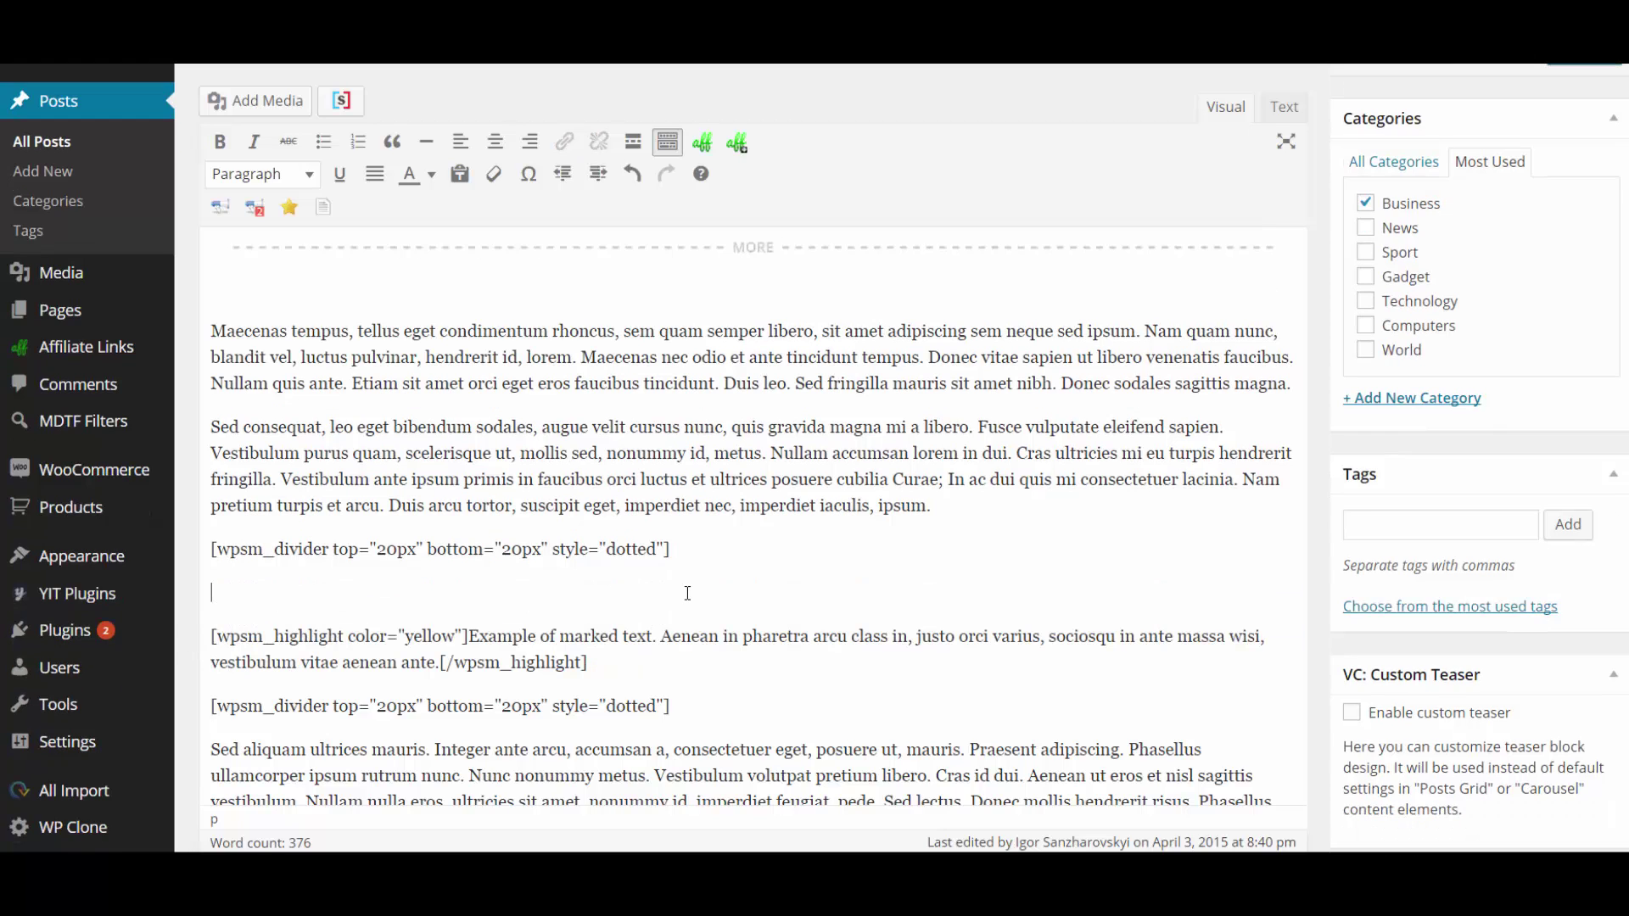
key(ctrl+v)
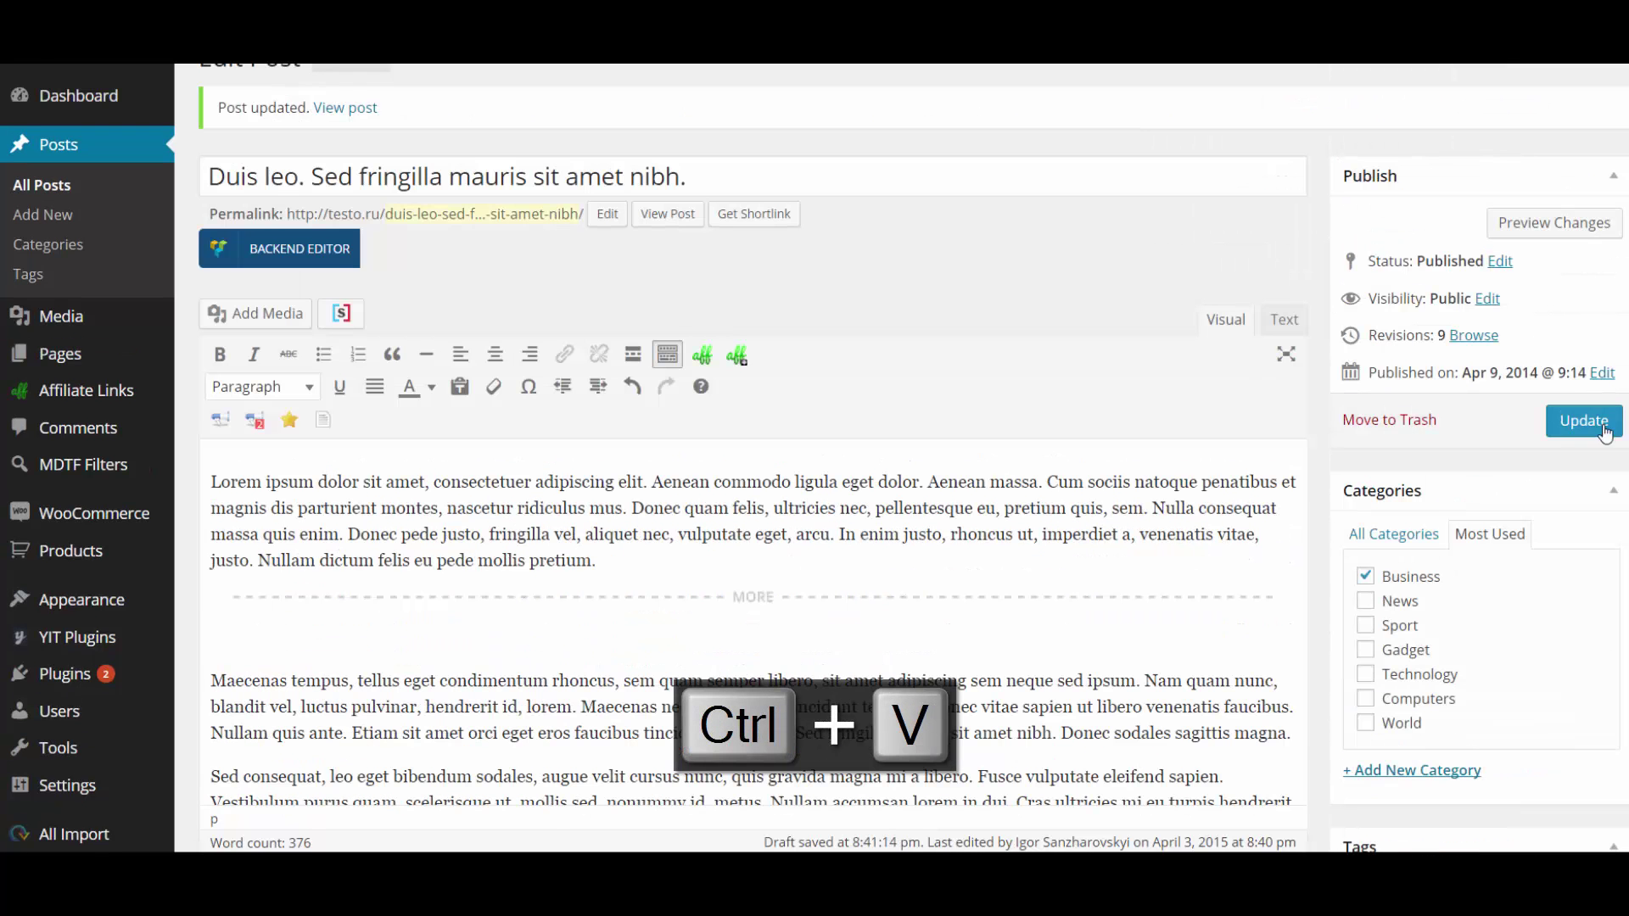
click(1603, 429)
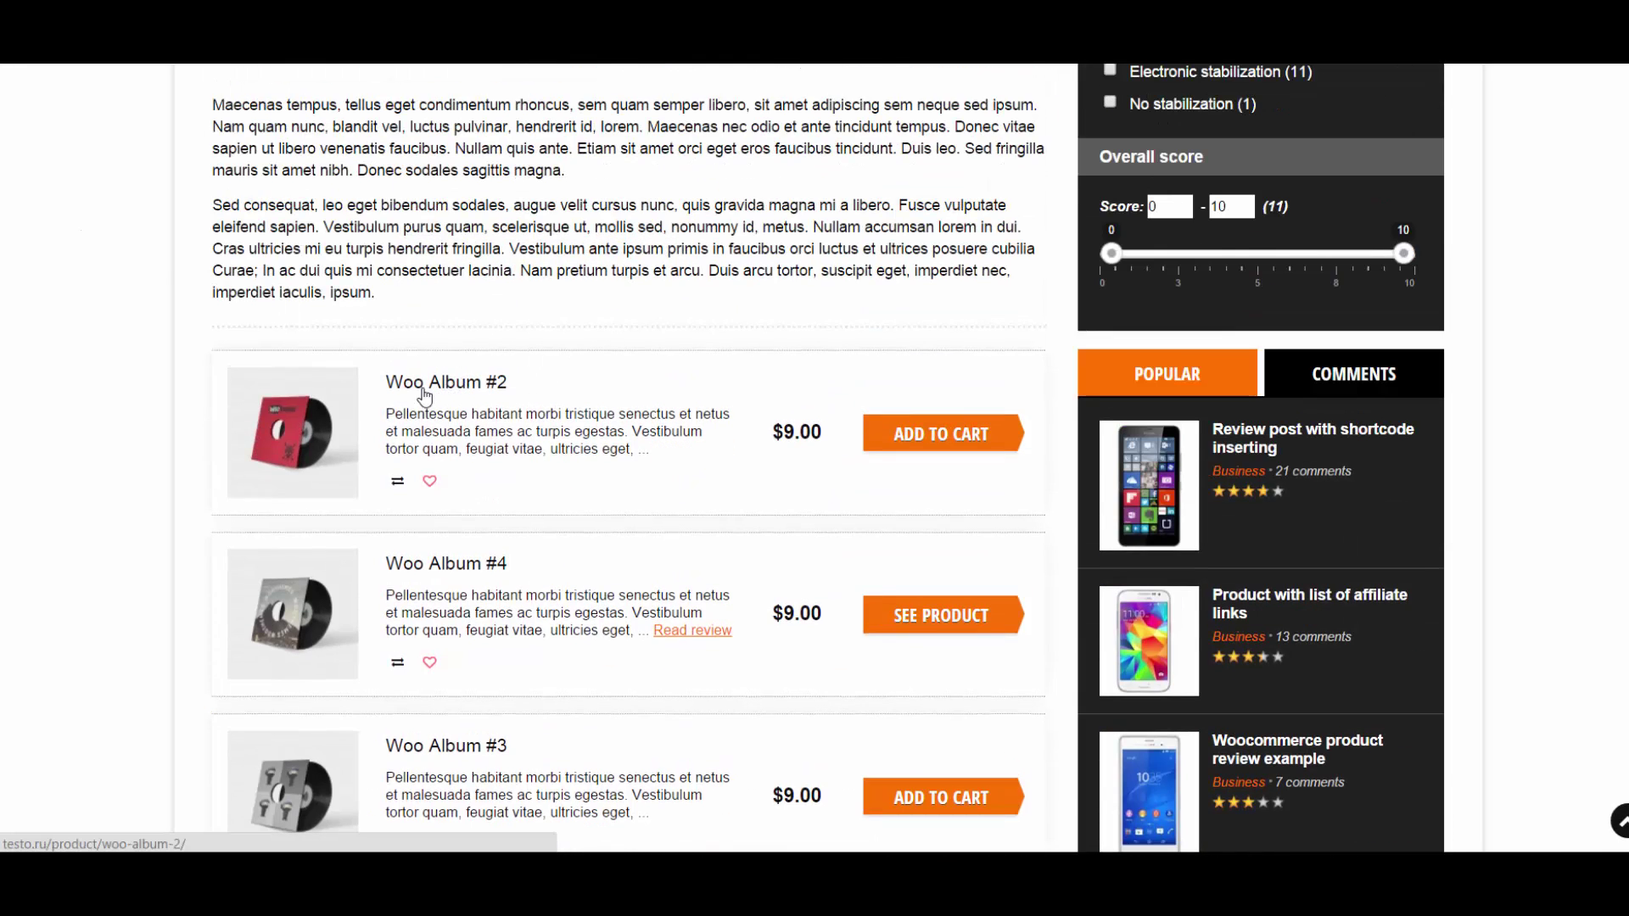
Step: Add Woo Album #3 from the review's offers list to the wishlist, and from there to the cart
scroll(594, 395, down, 2)
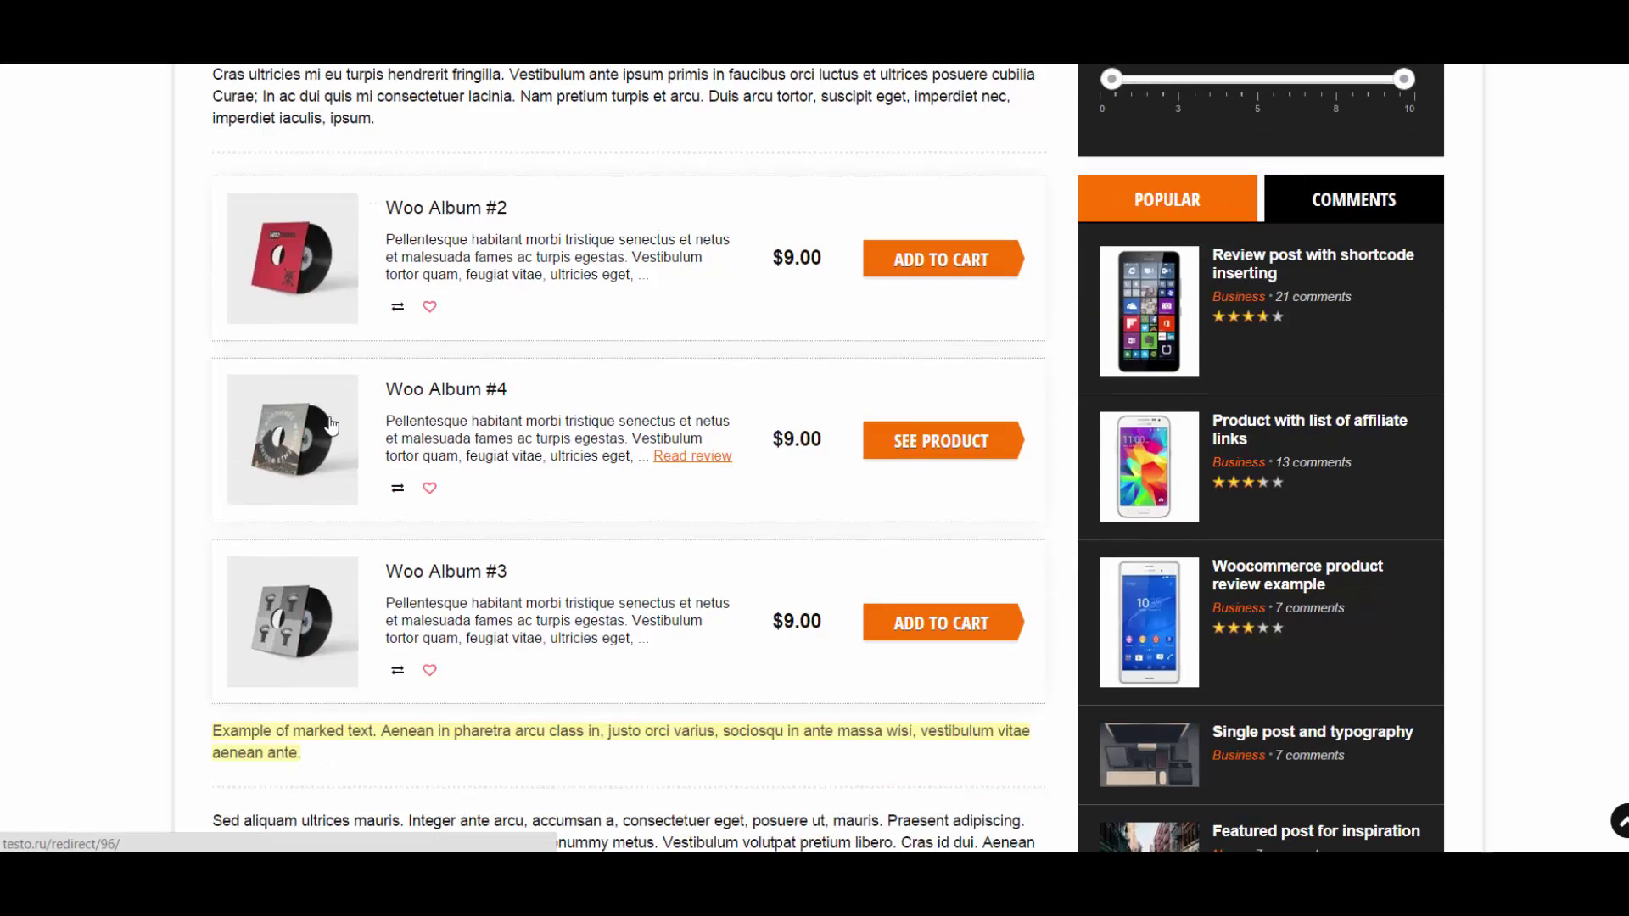
scroll(331, 429, down, 2)
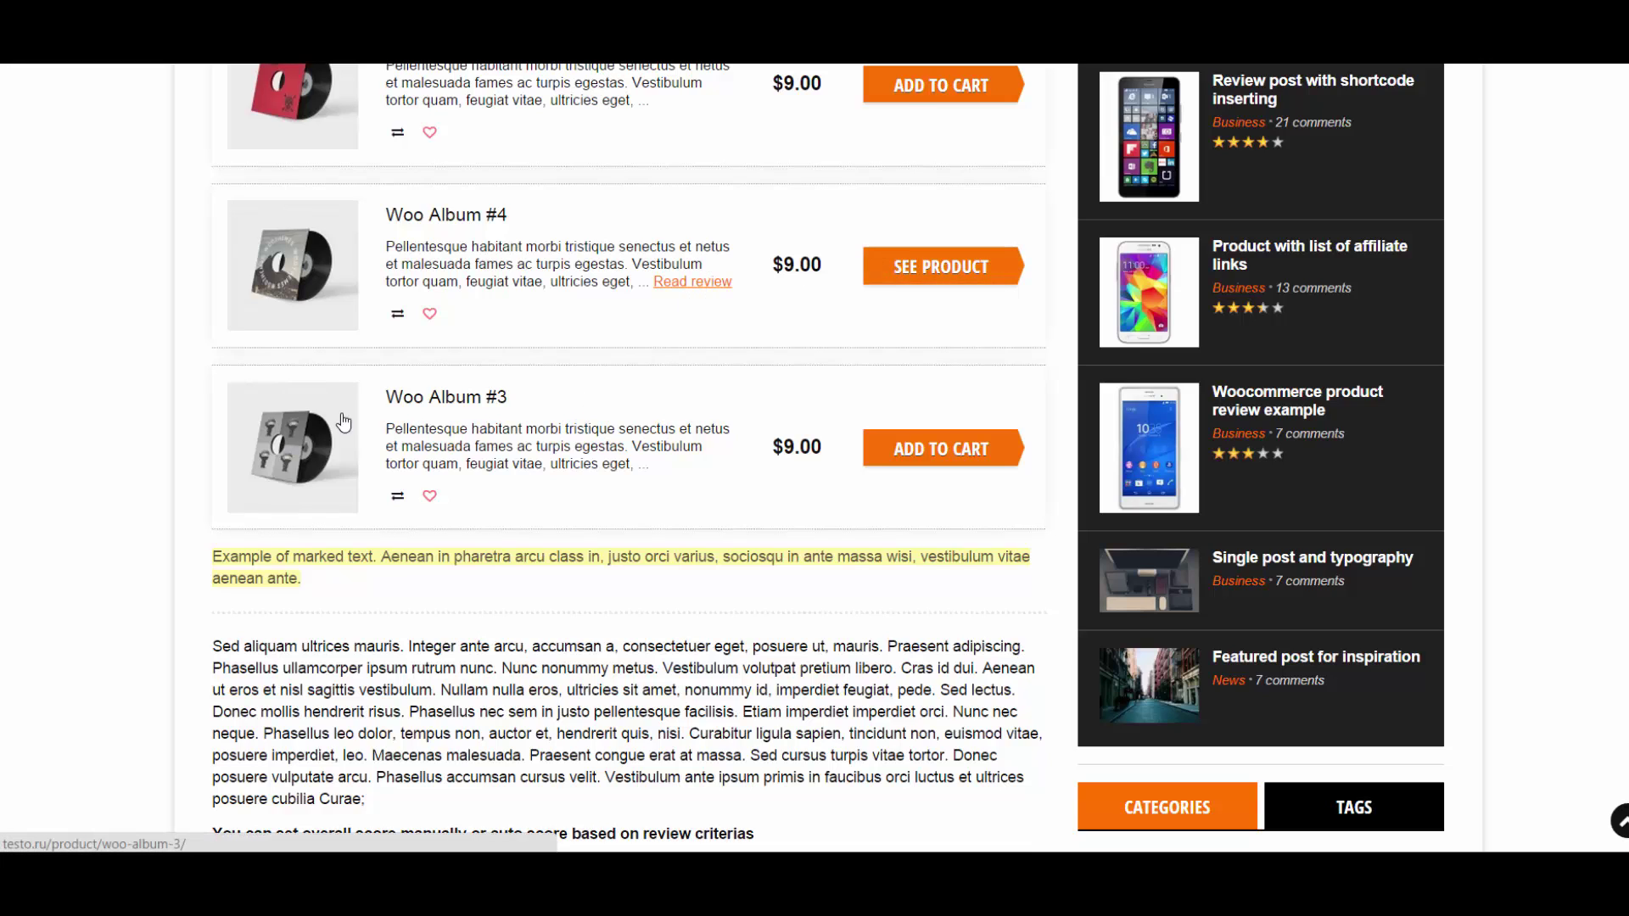
click(398, 501)
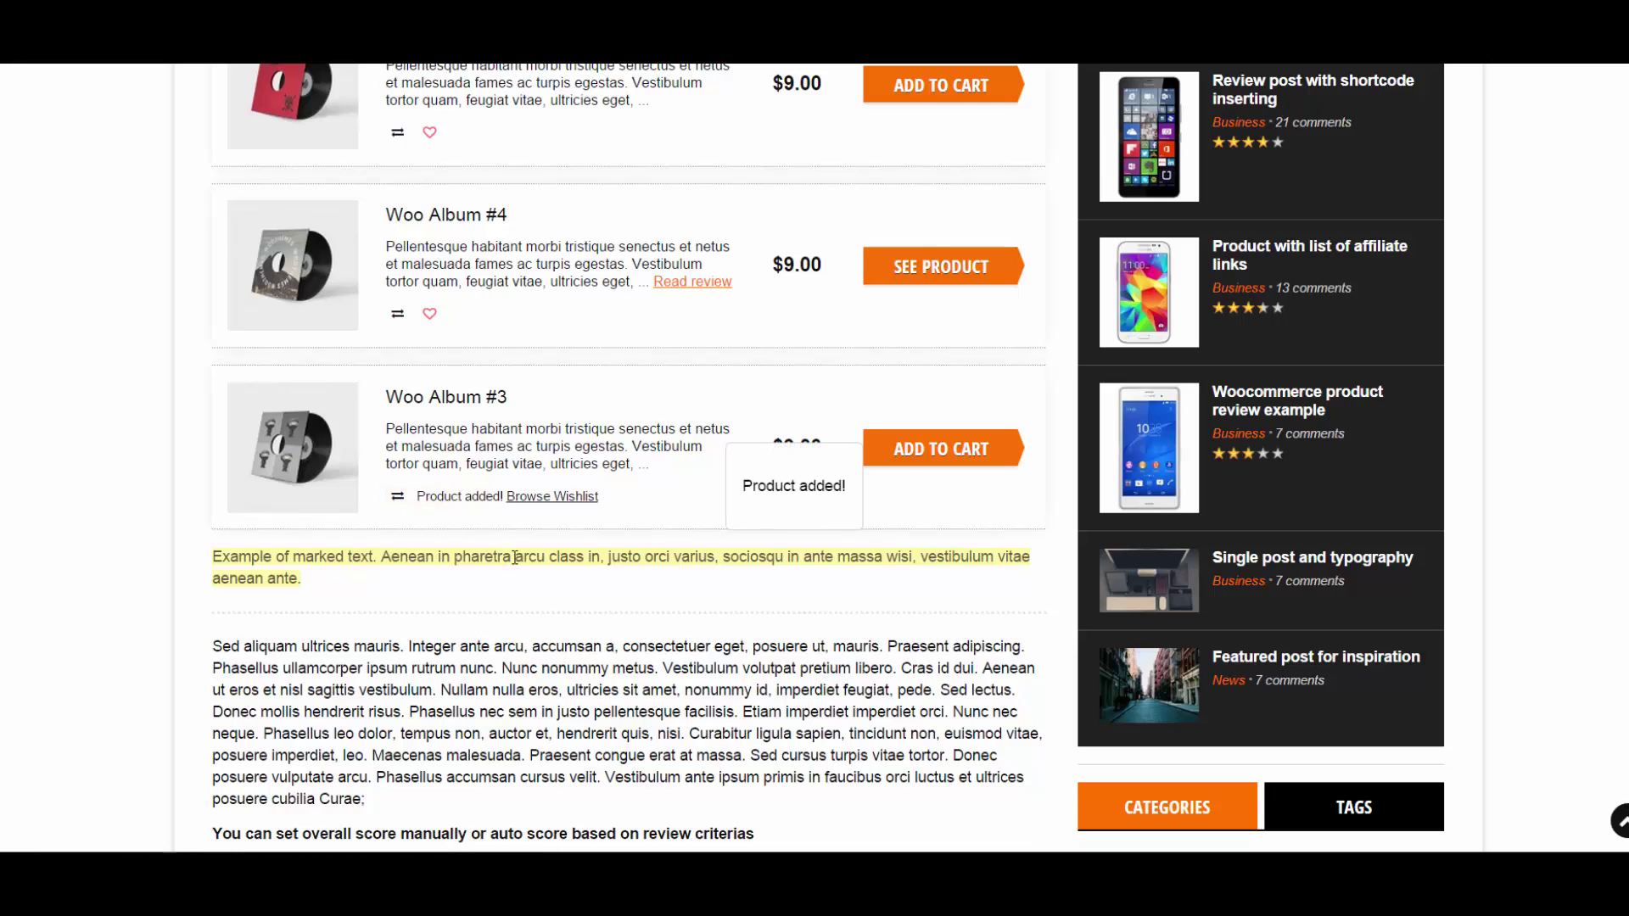
click(528, 498)
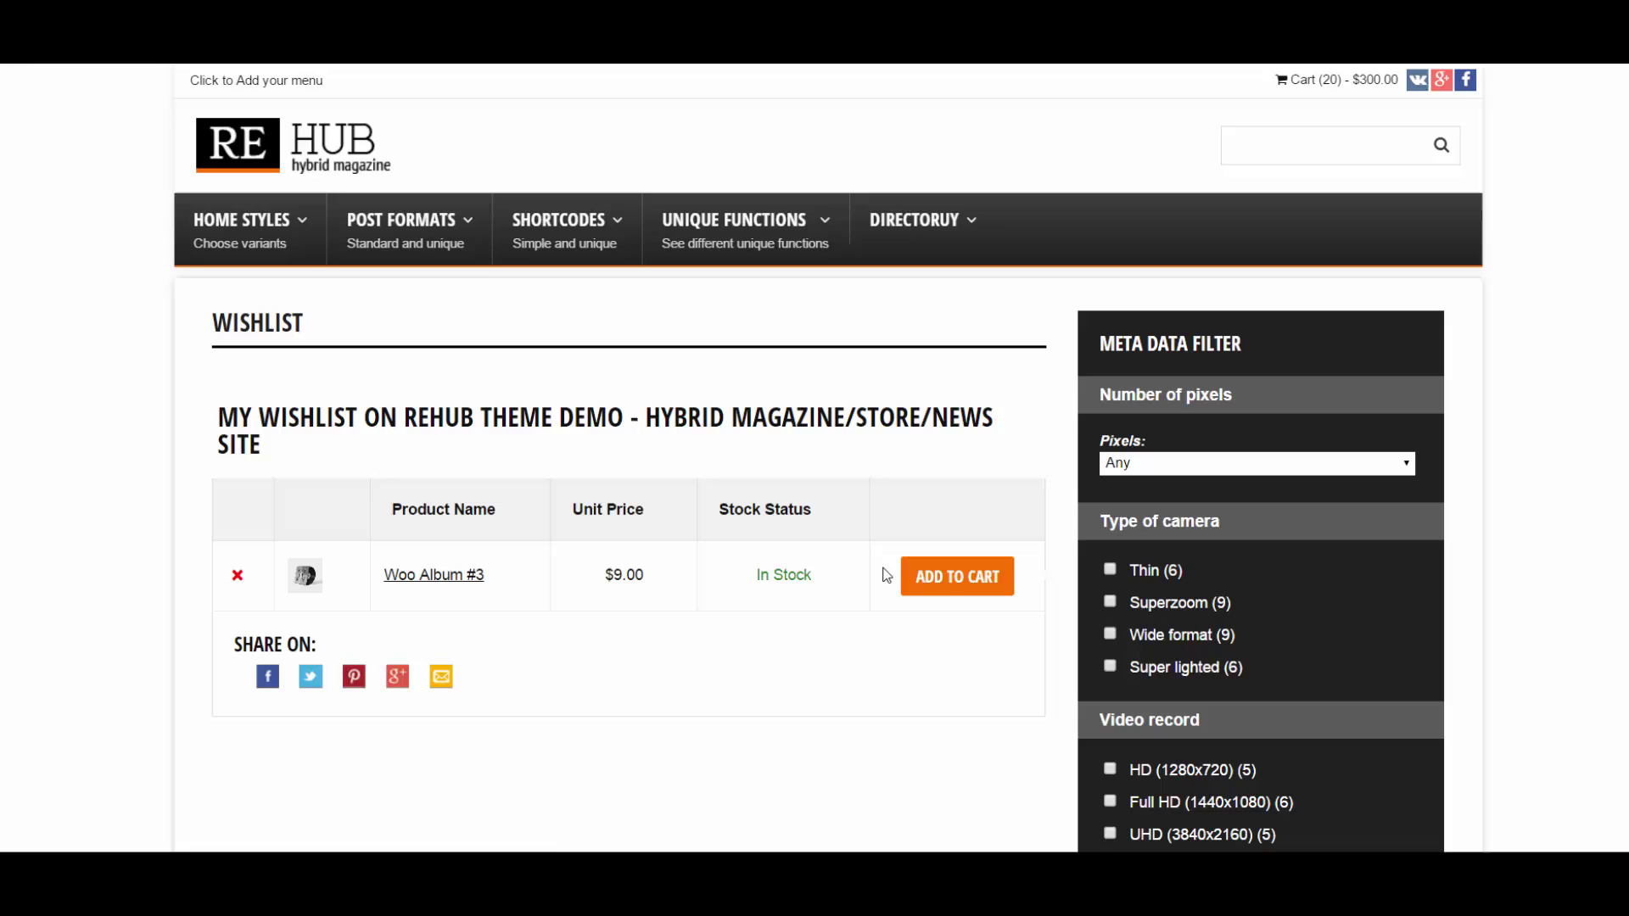
click(963, 579)
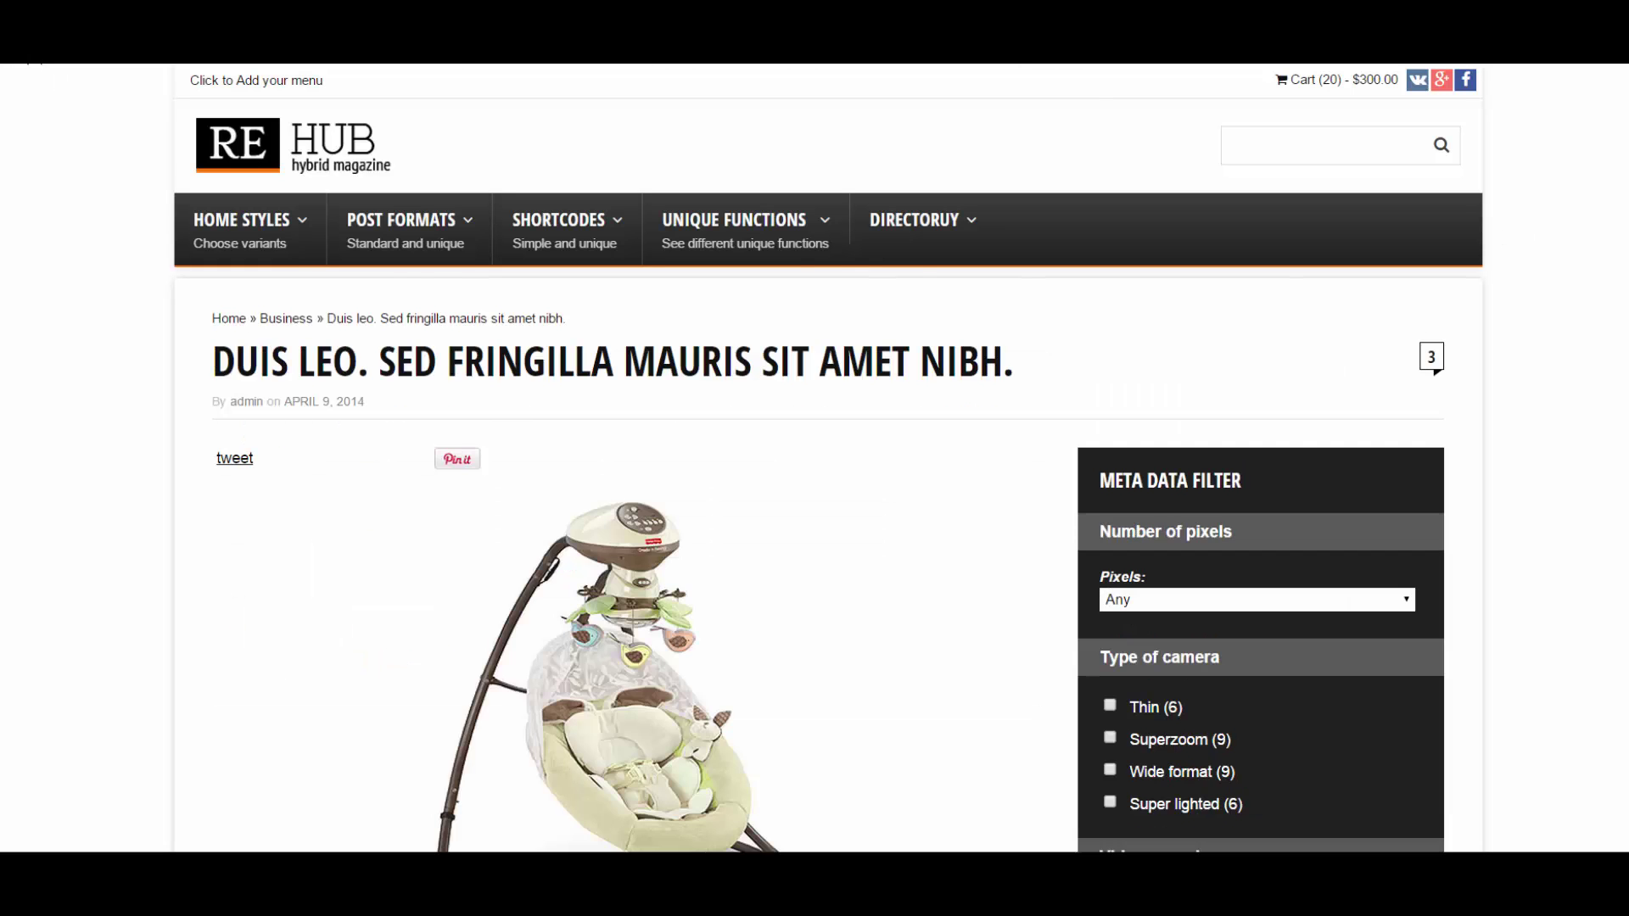
Step: Add Woo Album #2 to the cart from the review page's offers list and check the cart summary
scroll(628, 458, down, 15)
mouse_move(58, 233)
scroll(186, 335, up, 15)
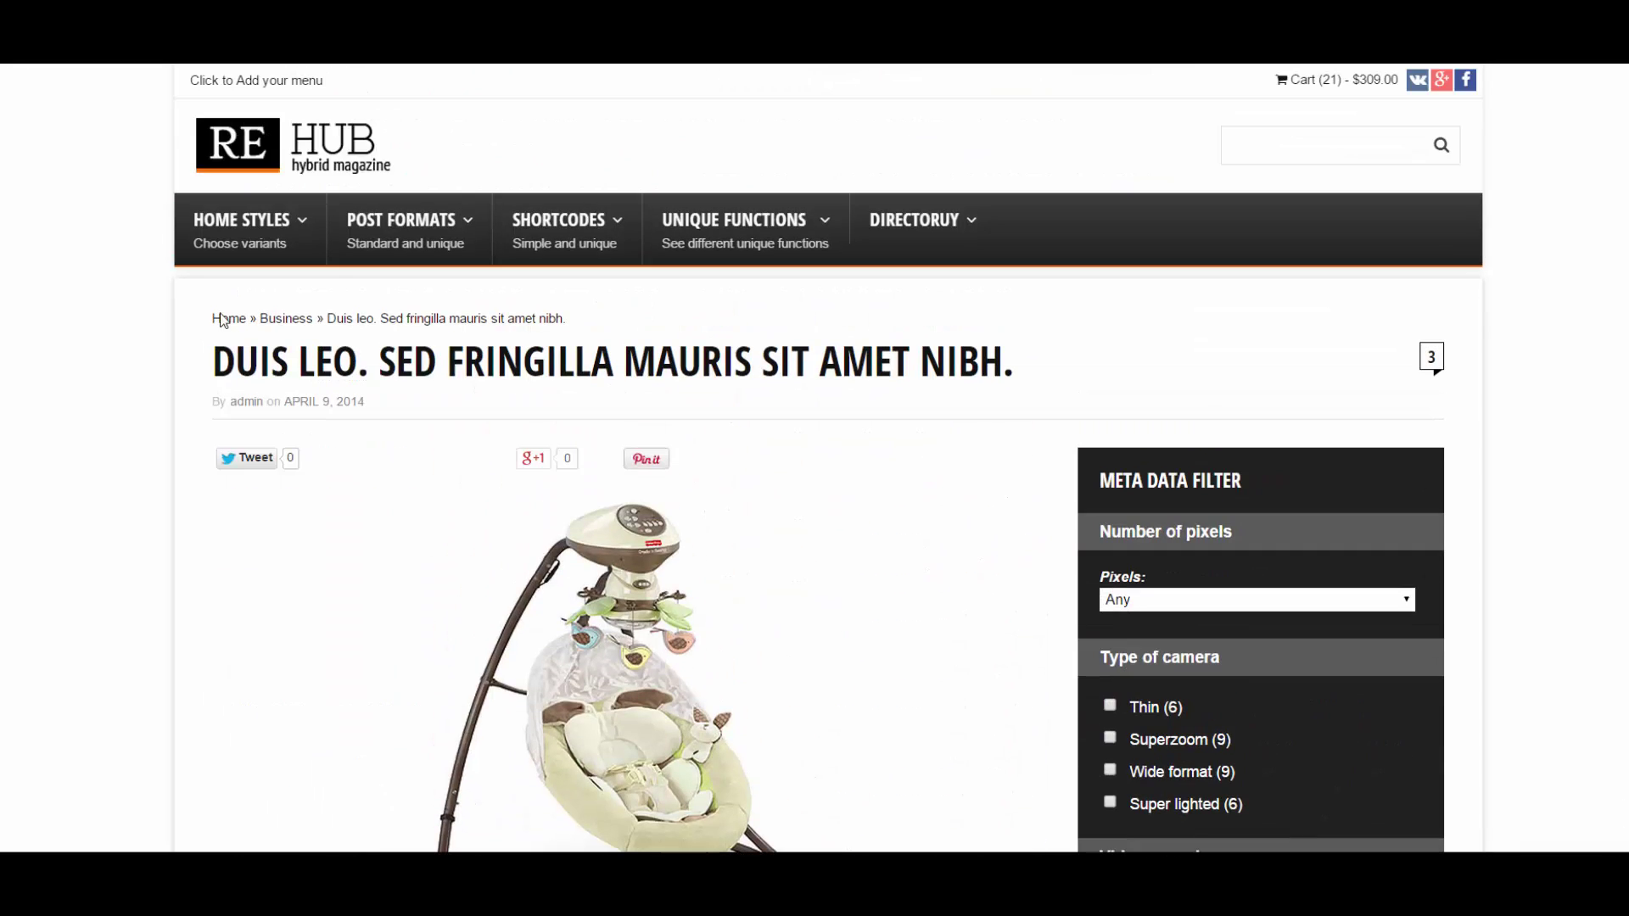
scroll(1592, 310, down, 7)
scroll(1590, 302, down, 8)
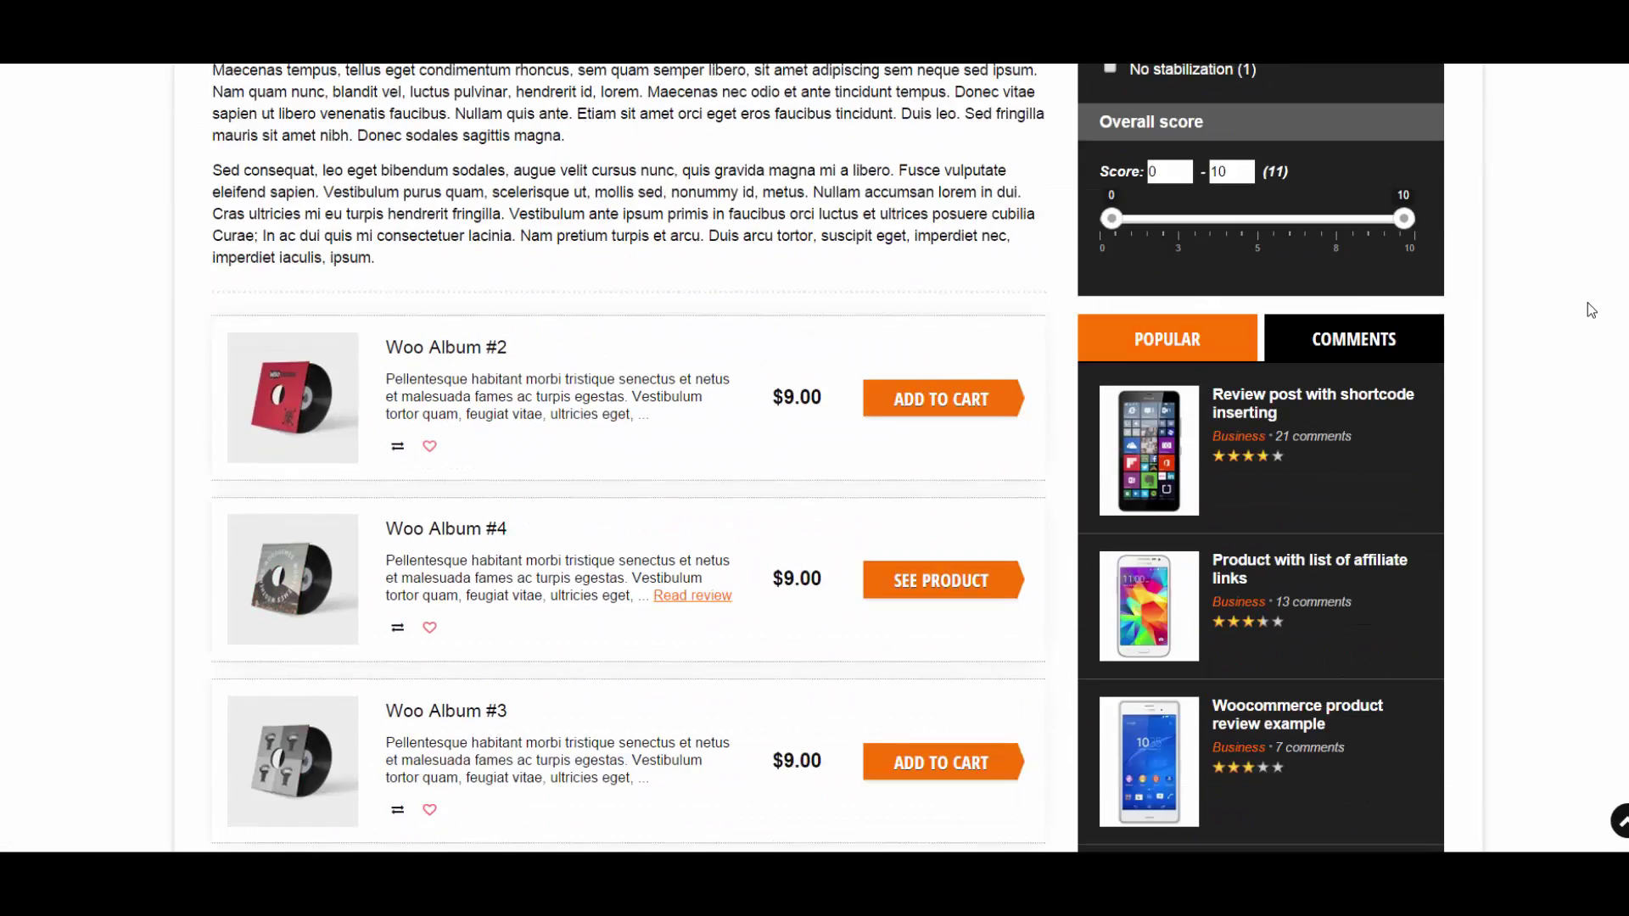
click(922, 233)
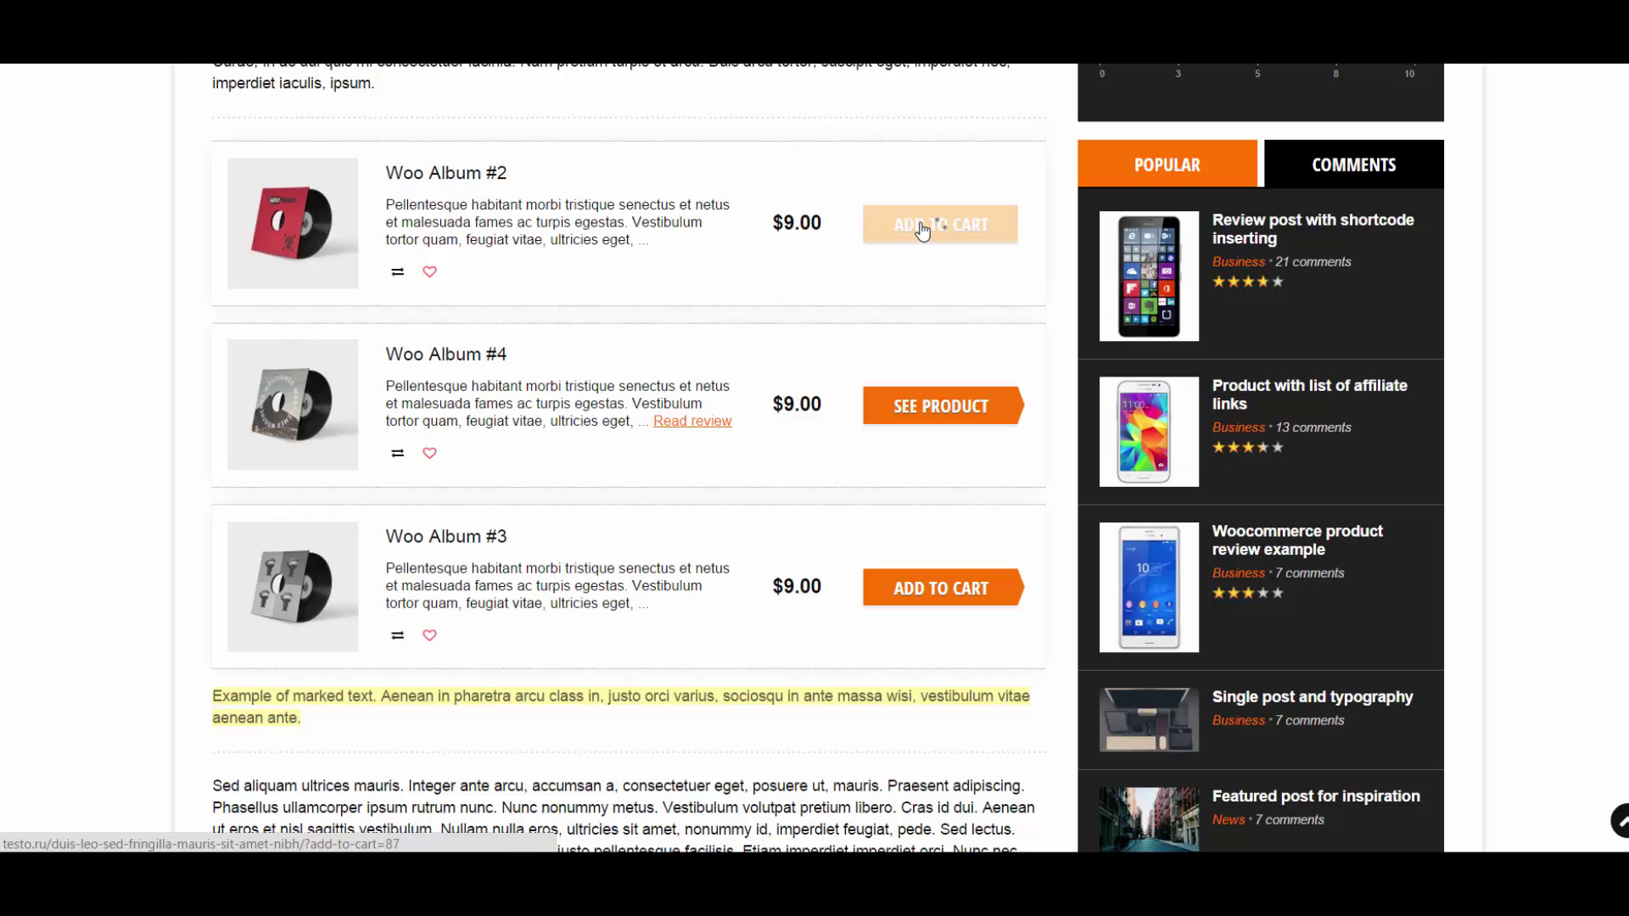
scroll(1560, 284, up, 10)
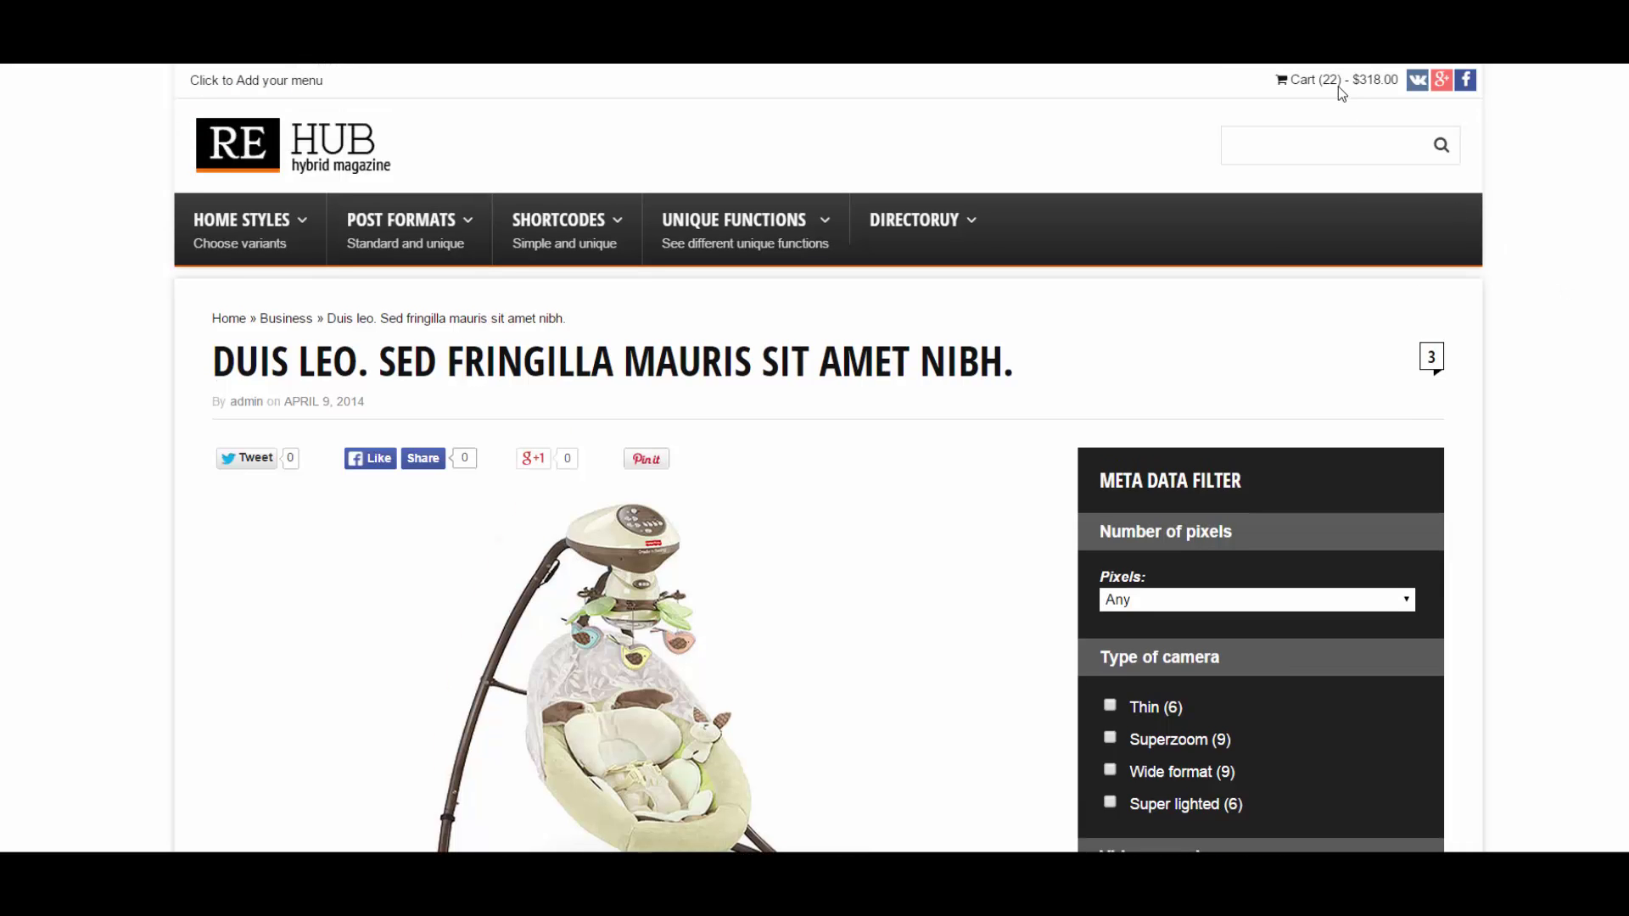
Step: Review the WooCommerce offers chosen for the post and the shortcode option in its review settings
scroll(1607, 254, down, 10)
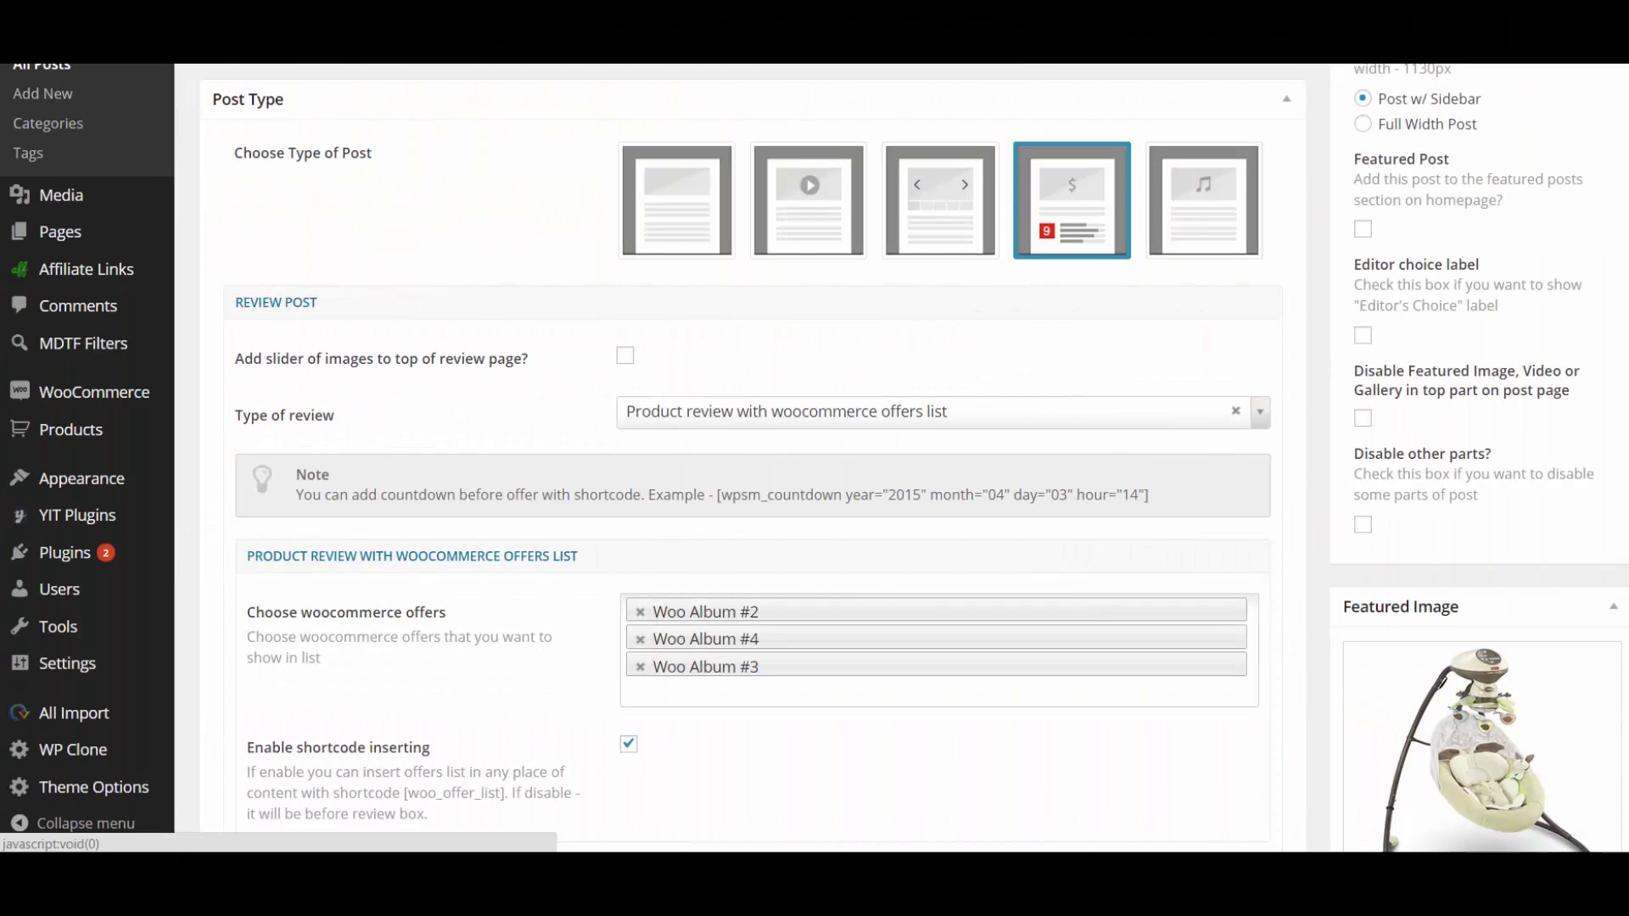
scroll(798, 251, down, 5)
scroll(857, 348, up, 1)
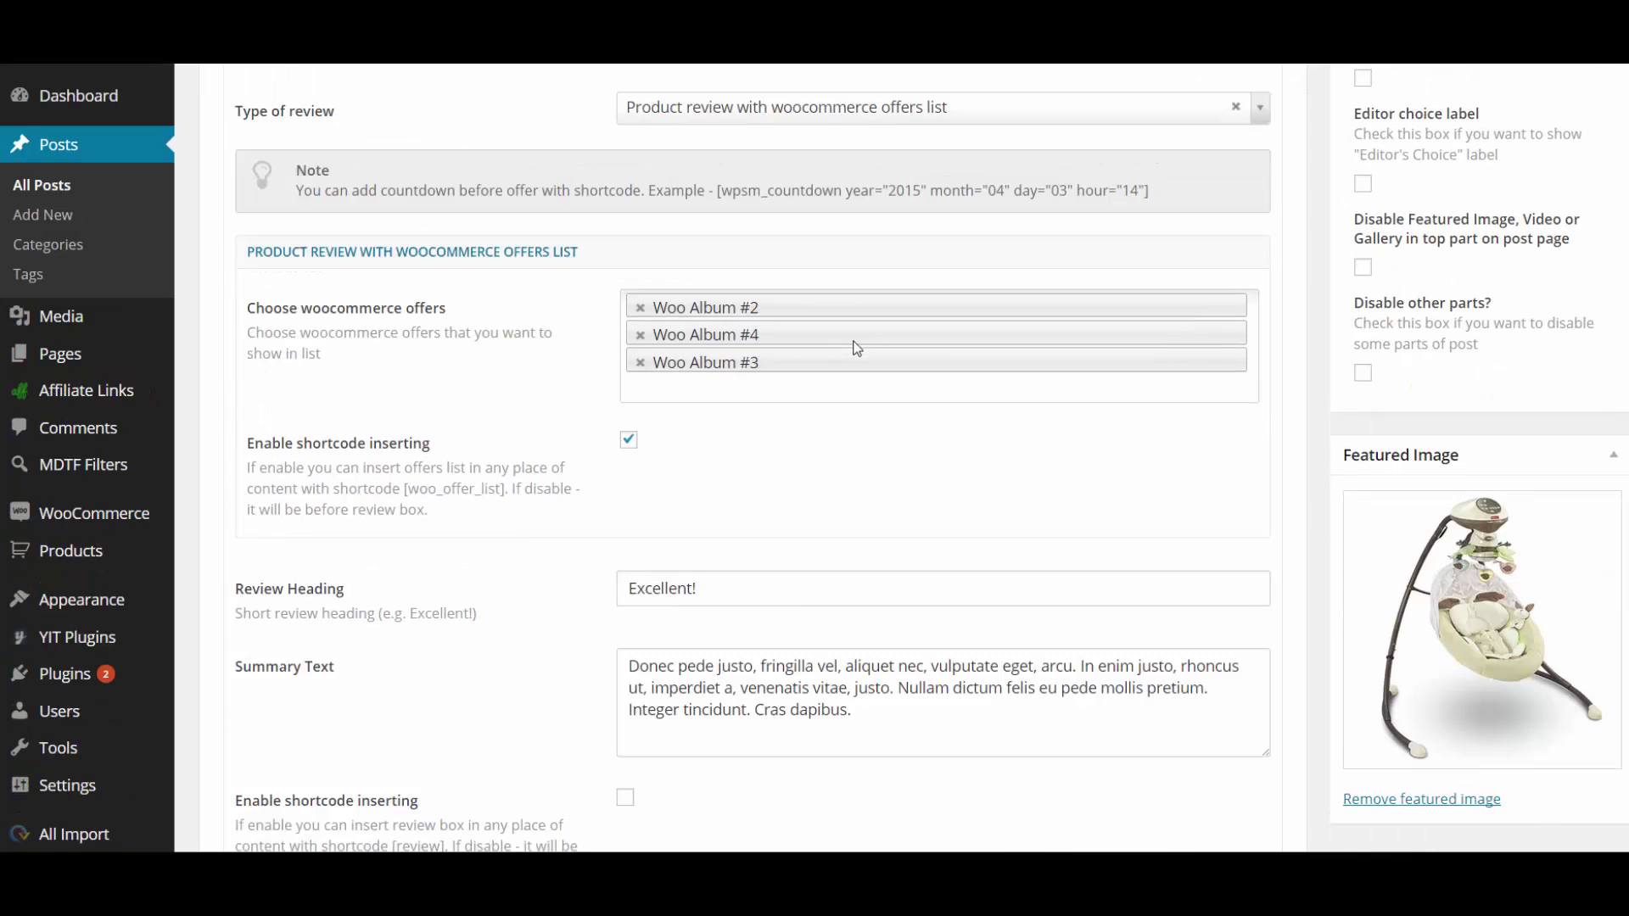
scroll(857, 348, up, 4)
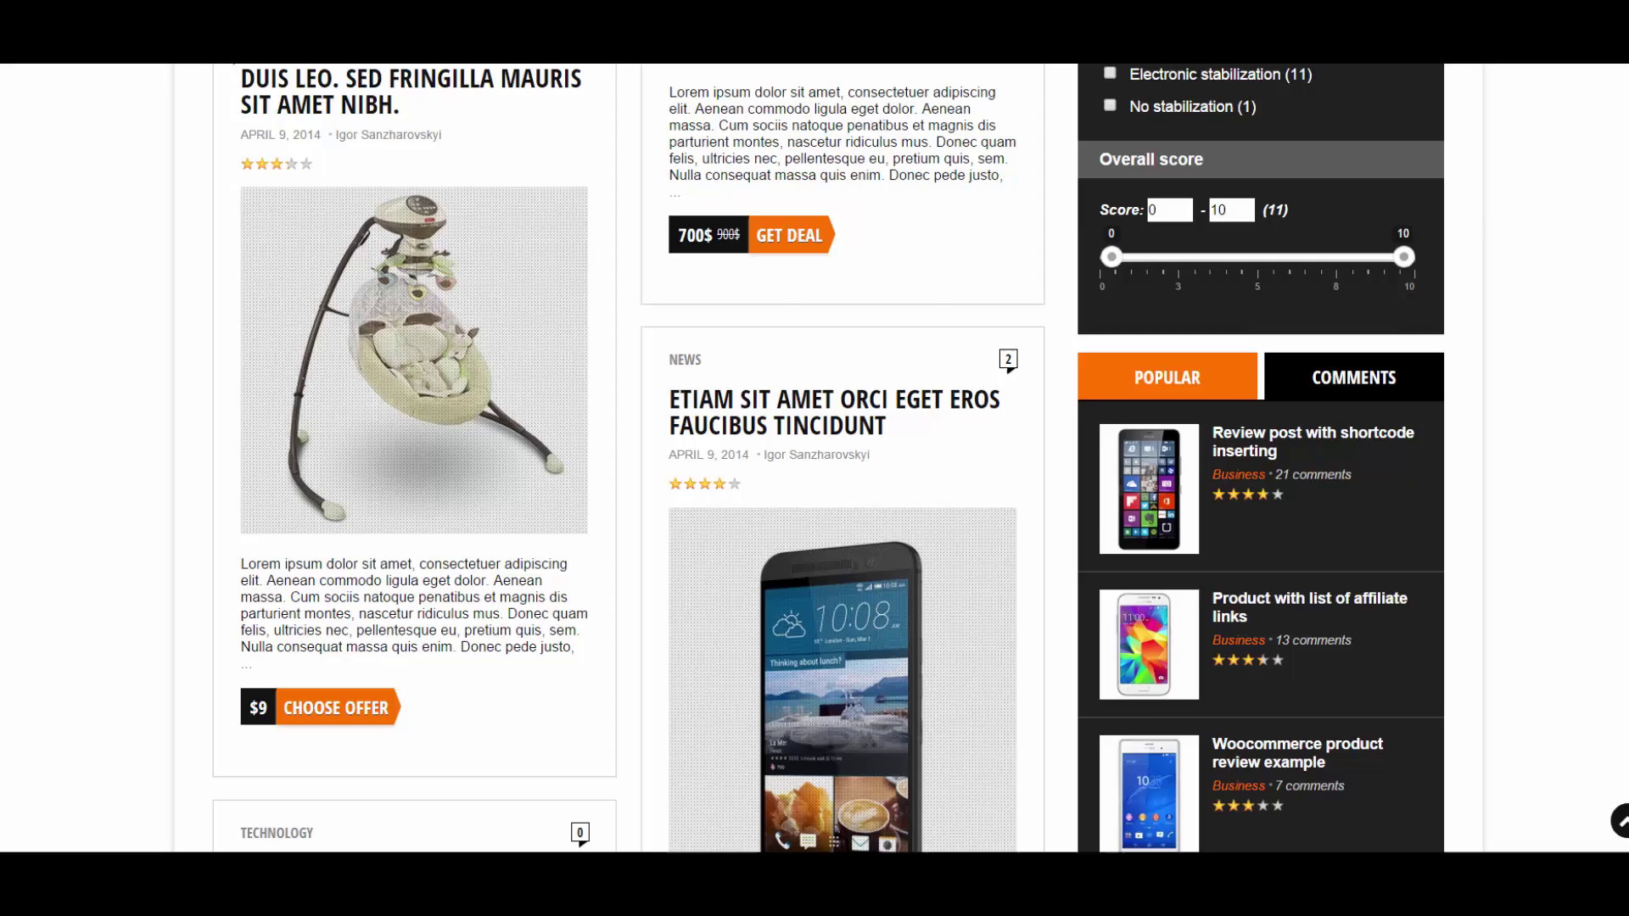
Step: Find the "Duis leo" review among the site's latest posts and open its offers list through Choose Offer
scroll(142, 308, up, 2)
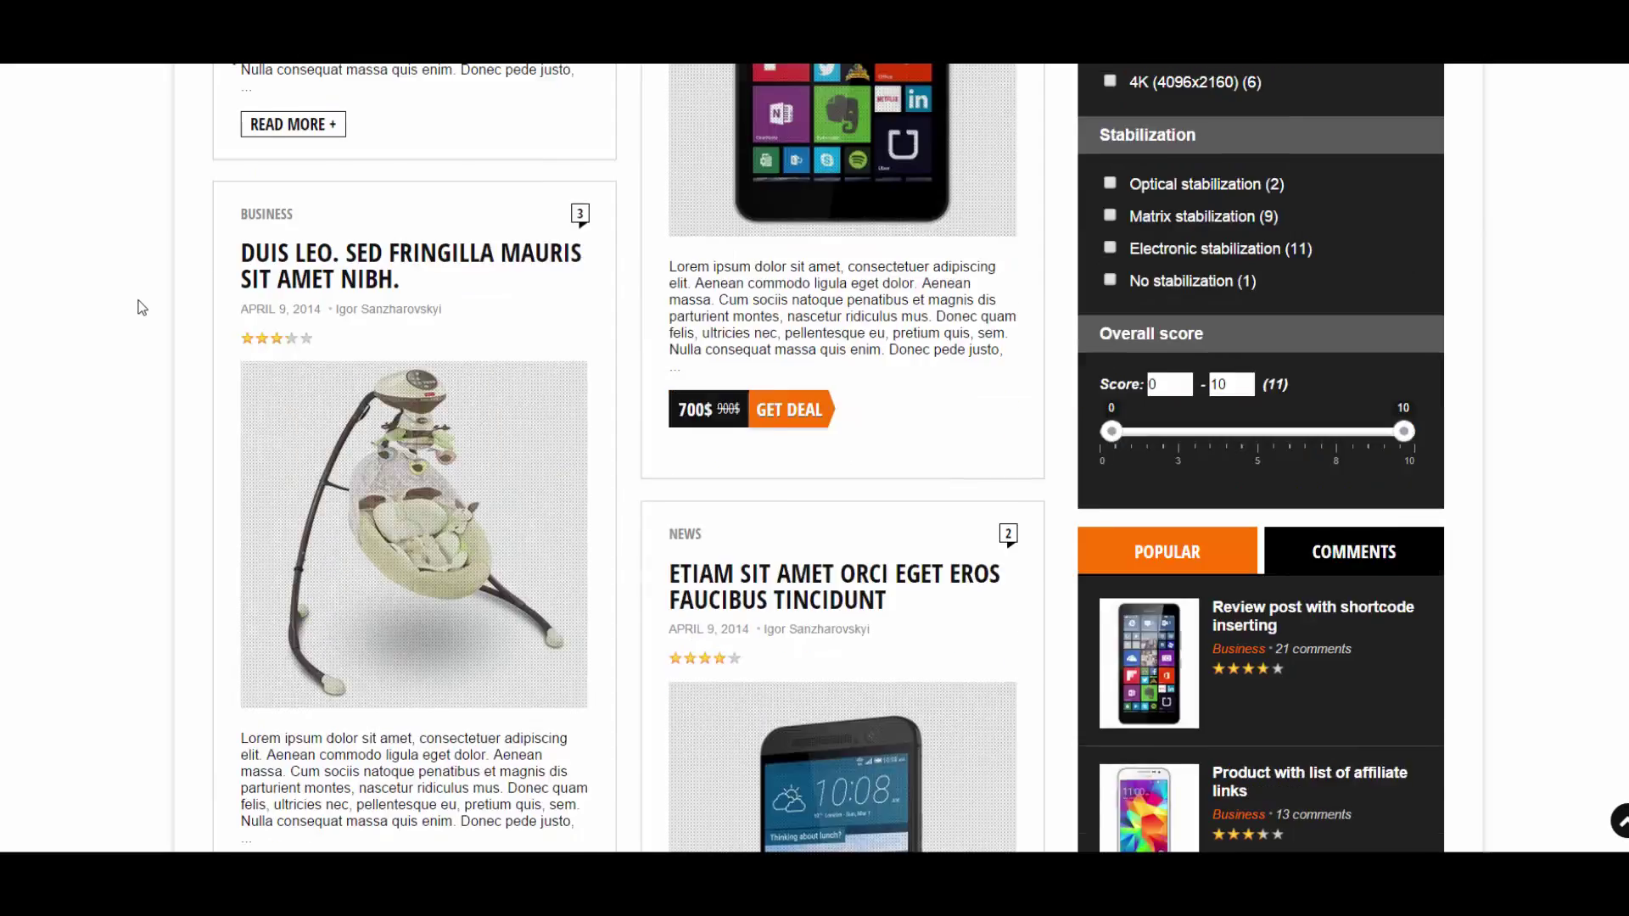
scroll(142, 308, up, 9)
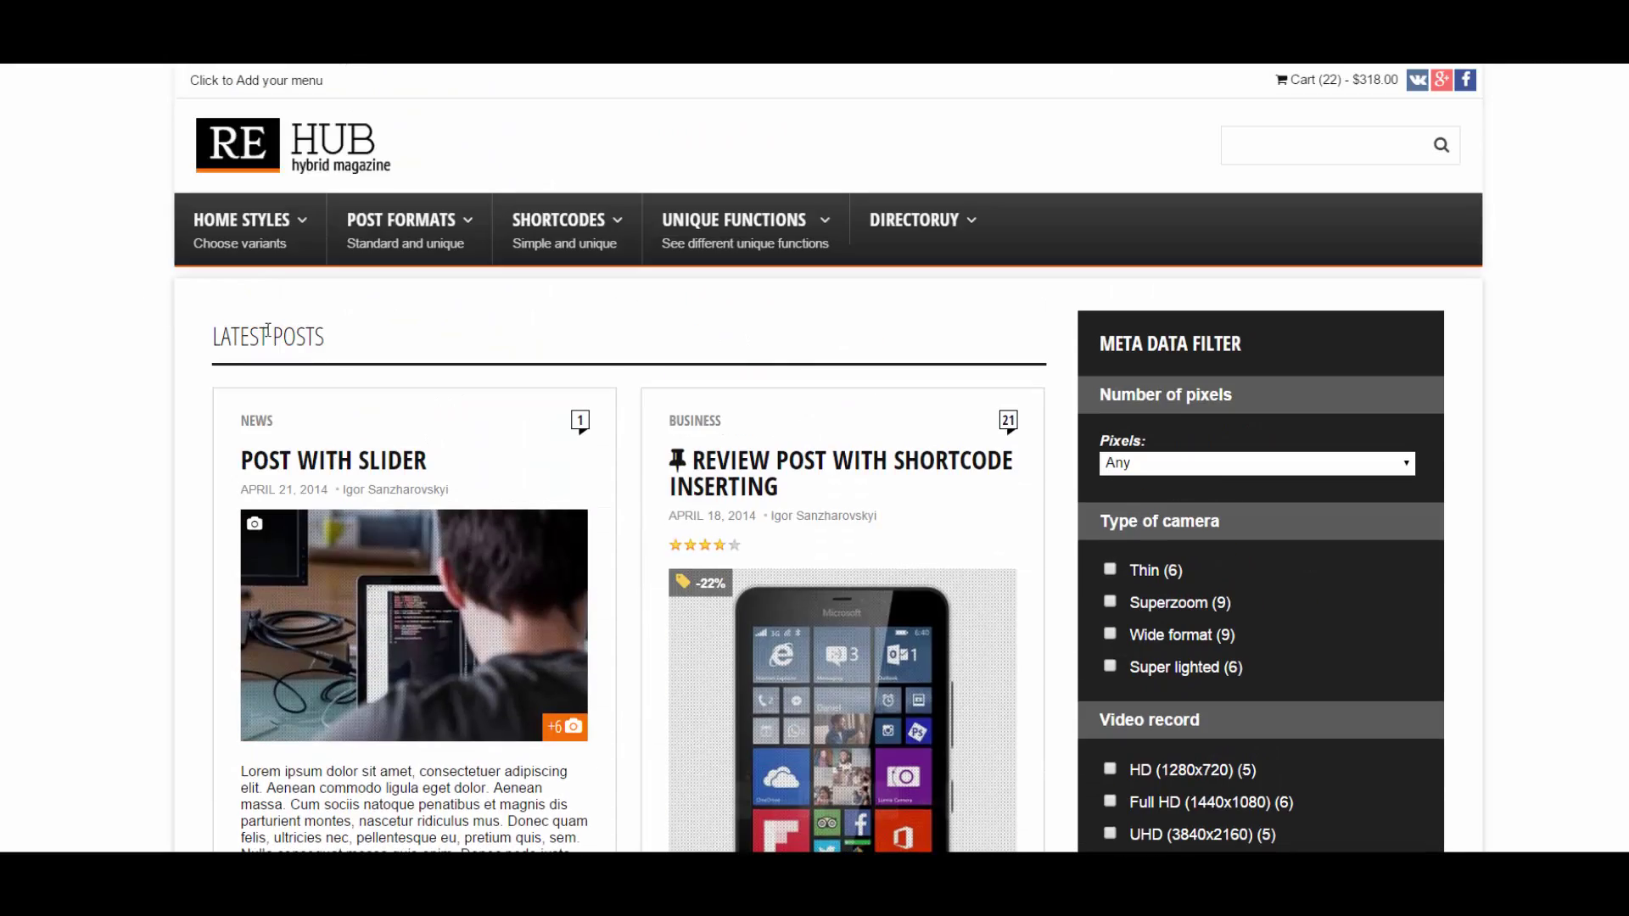
scroll(175, 327, down, 9)
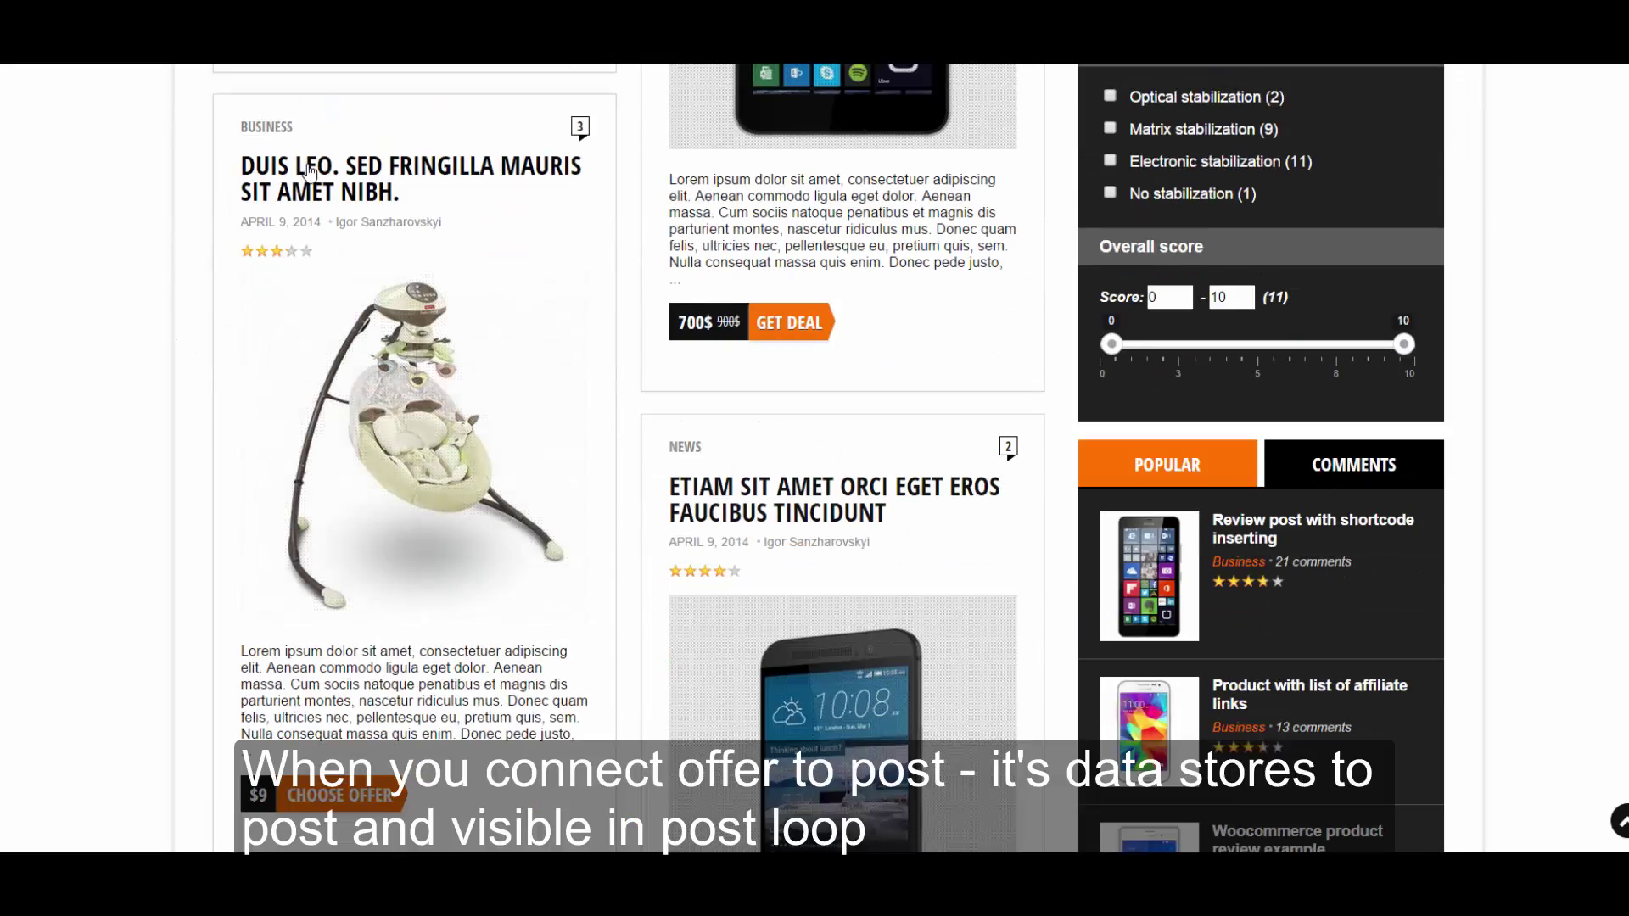
scroll(310, 172, down, 2)
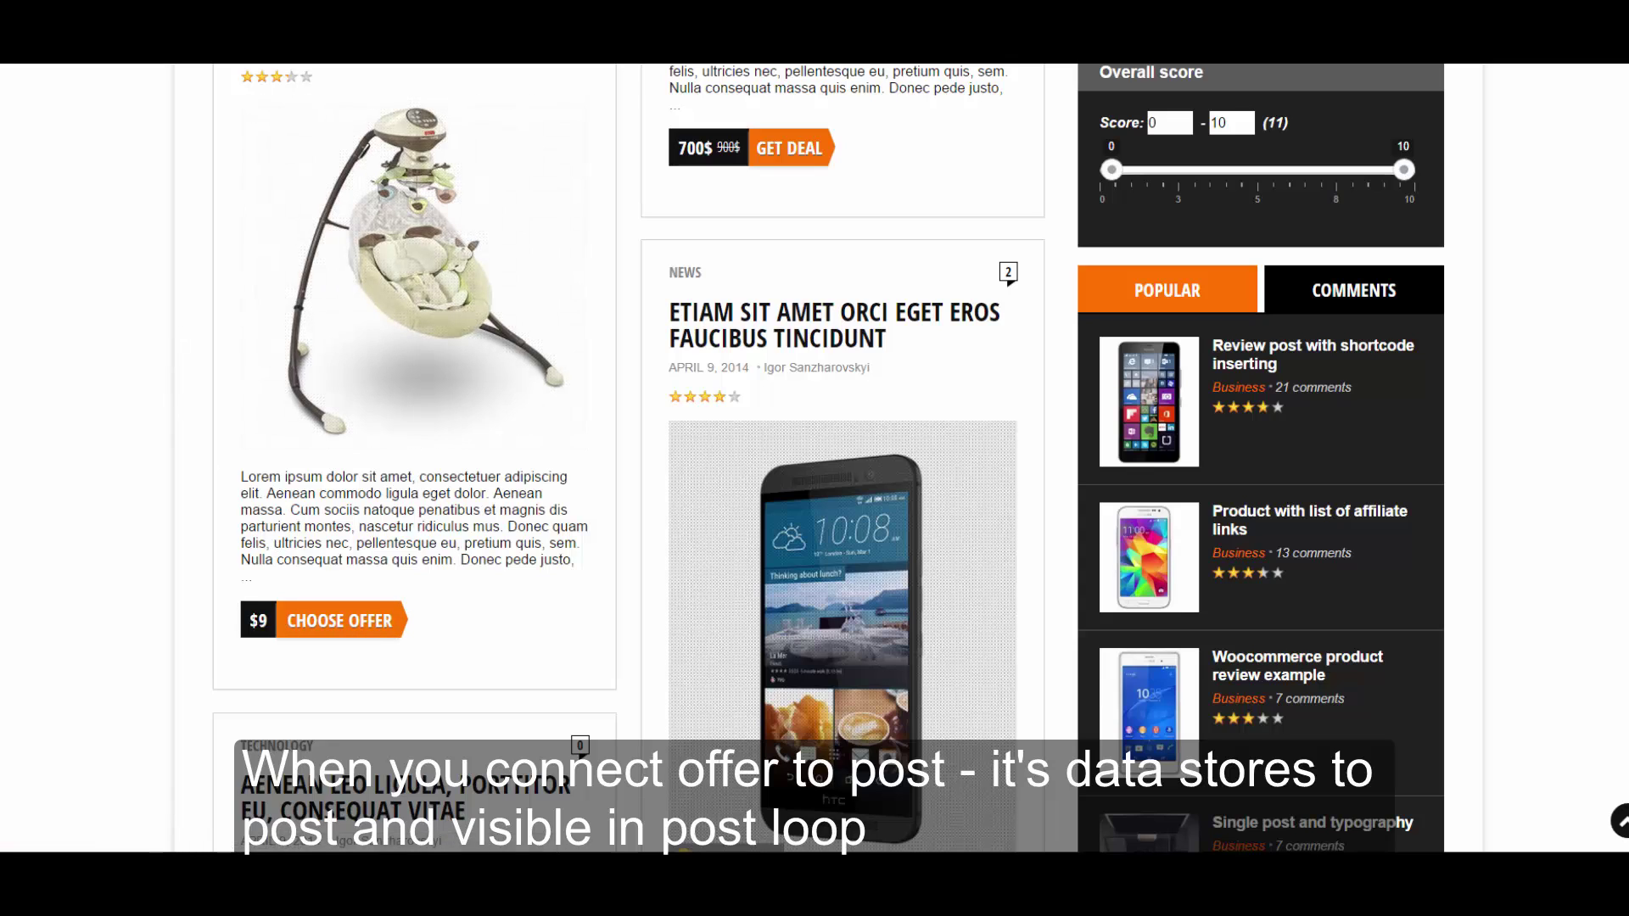
click(348, 626)
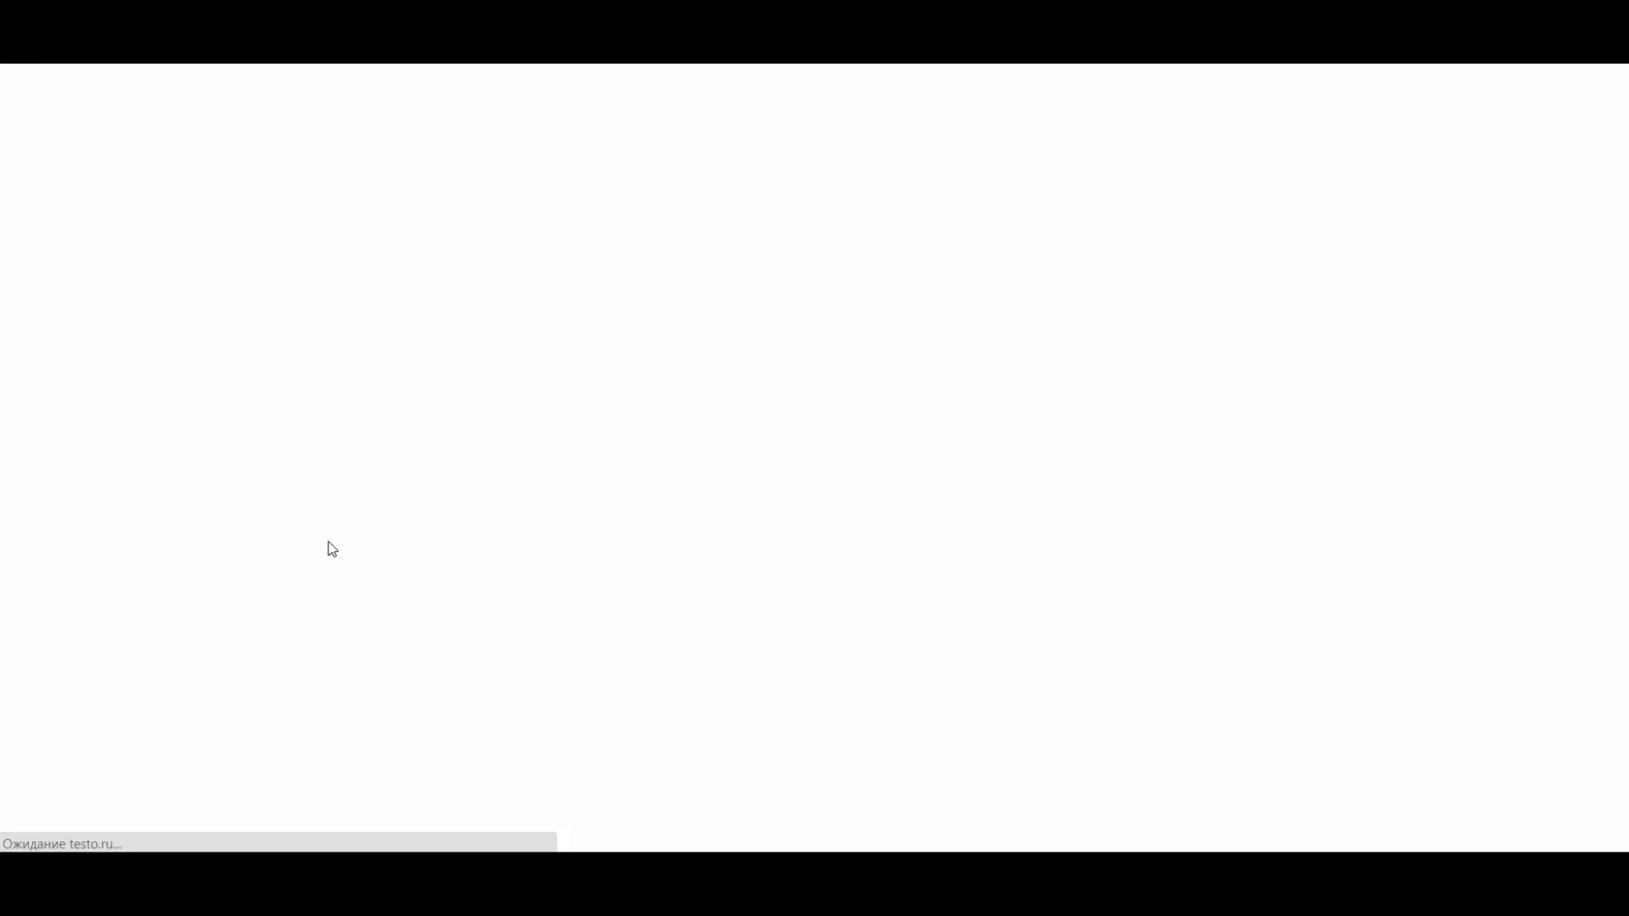
scroll(68, 418, down, 10)
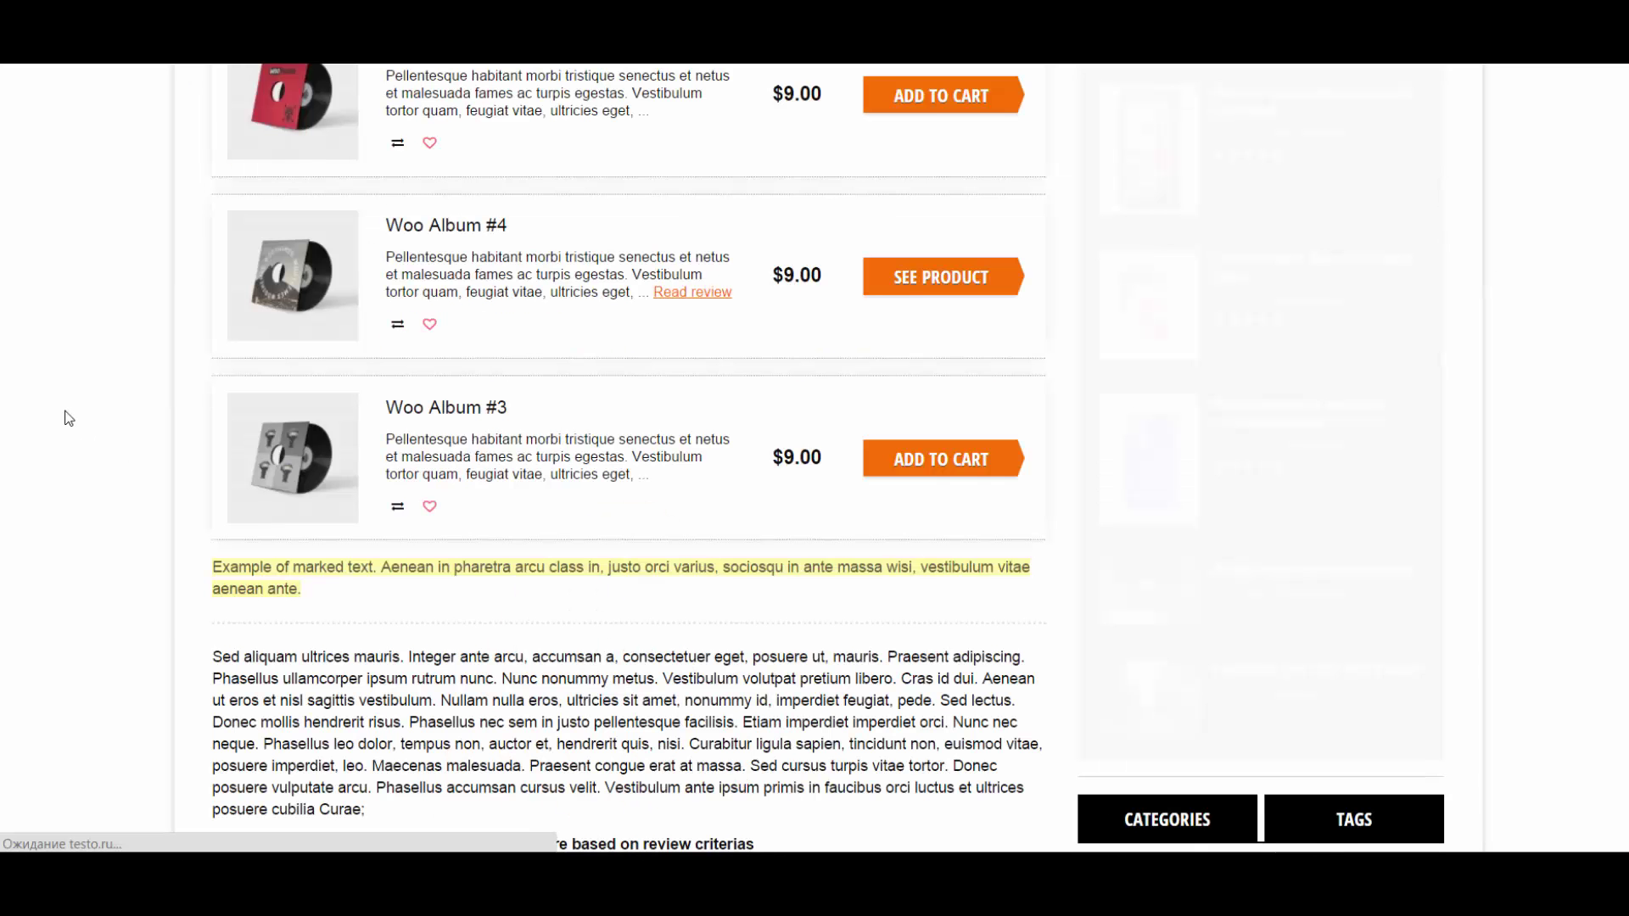
scroll(67, 418, up, 1)
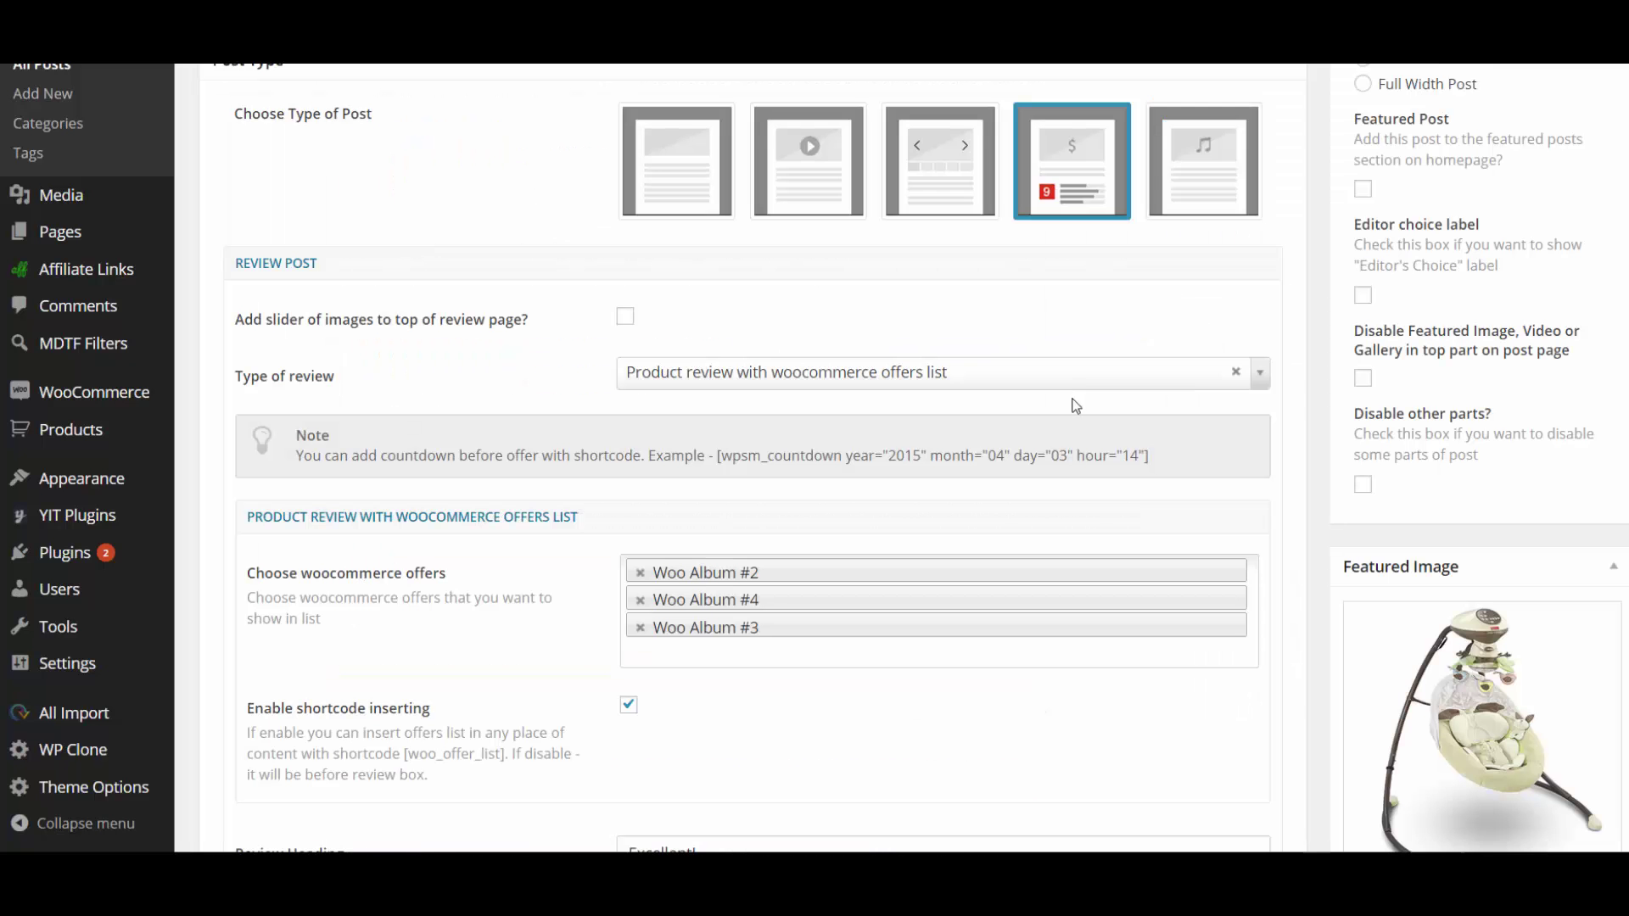
Step: Disconnect the offers list by setting the type of review to Simple Review and the post type to regular
click(1236, 373)
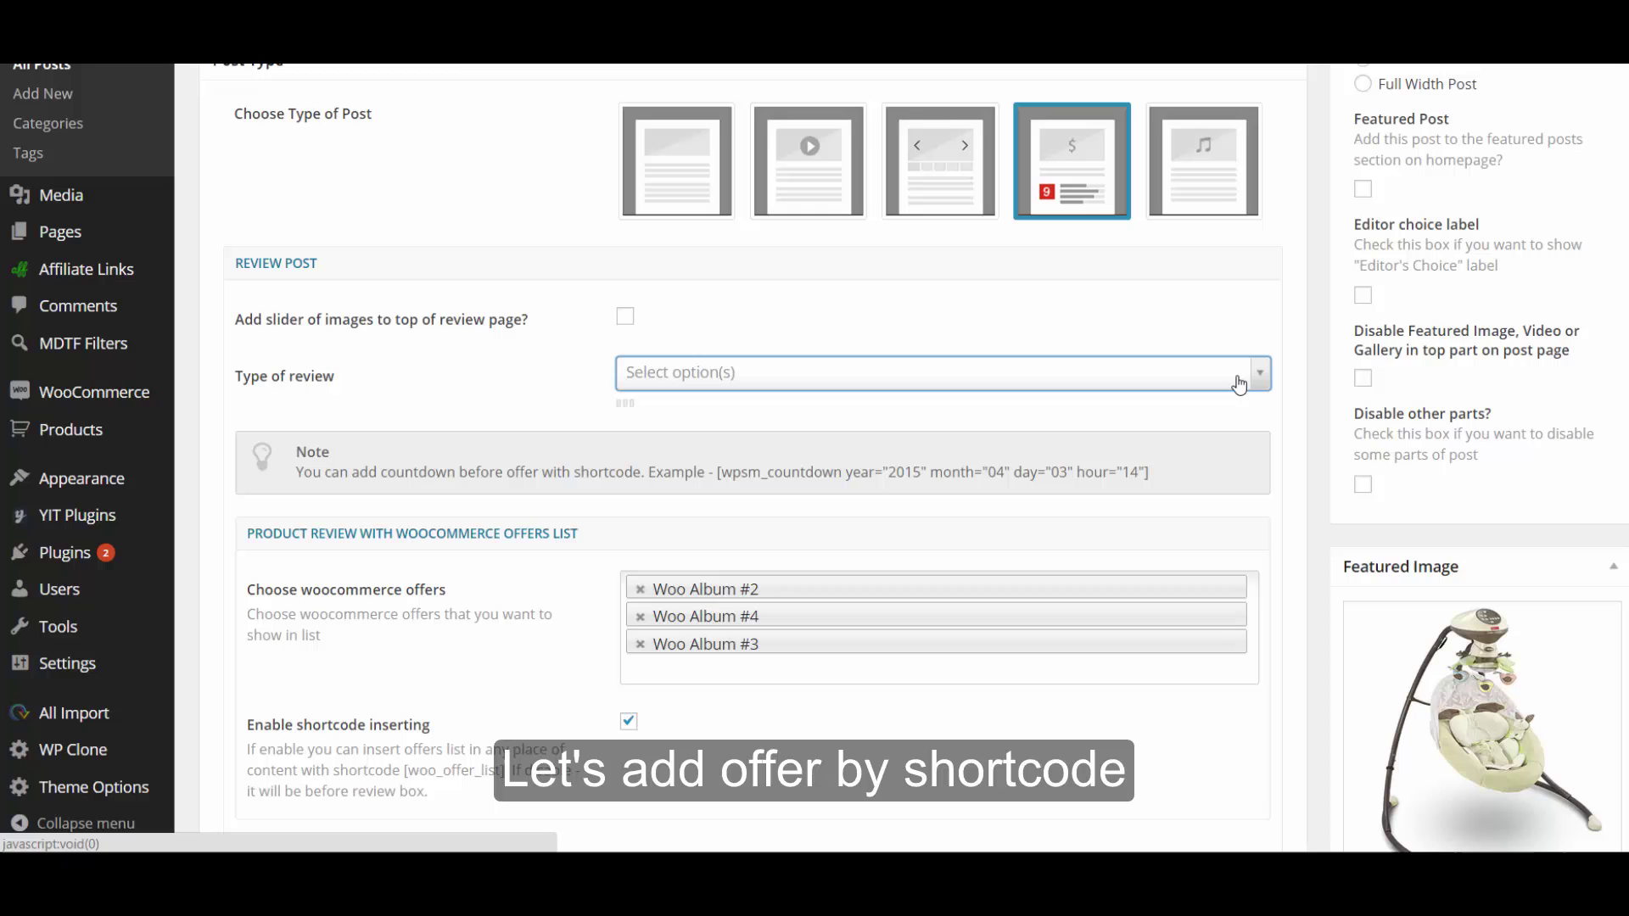
click(1108, 373)
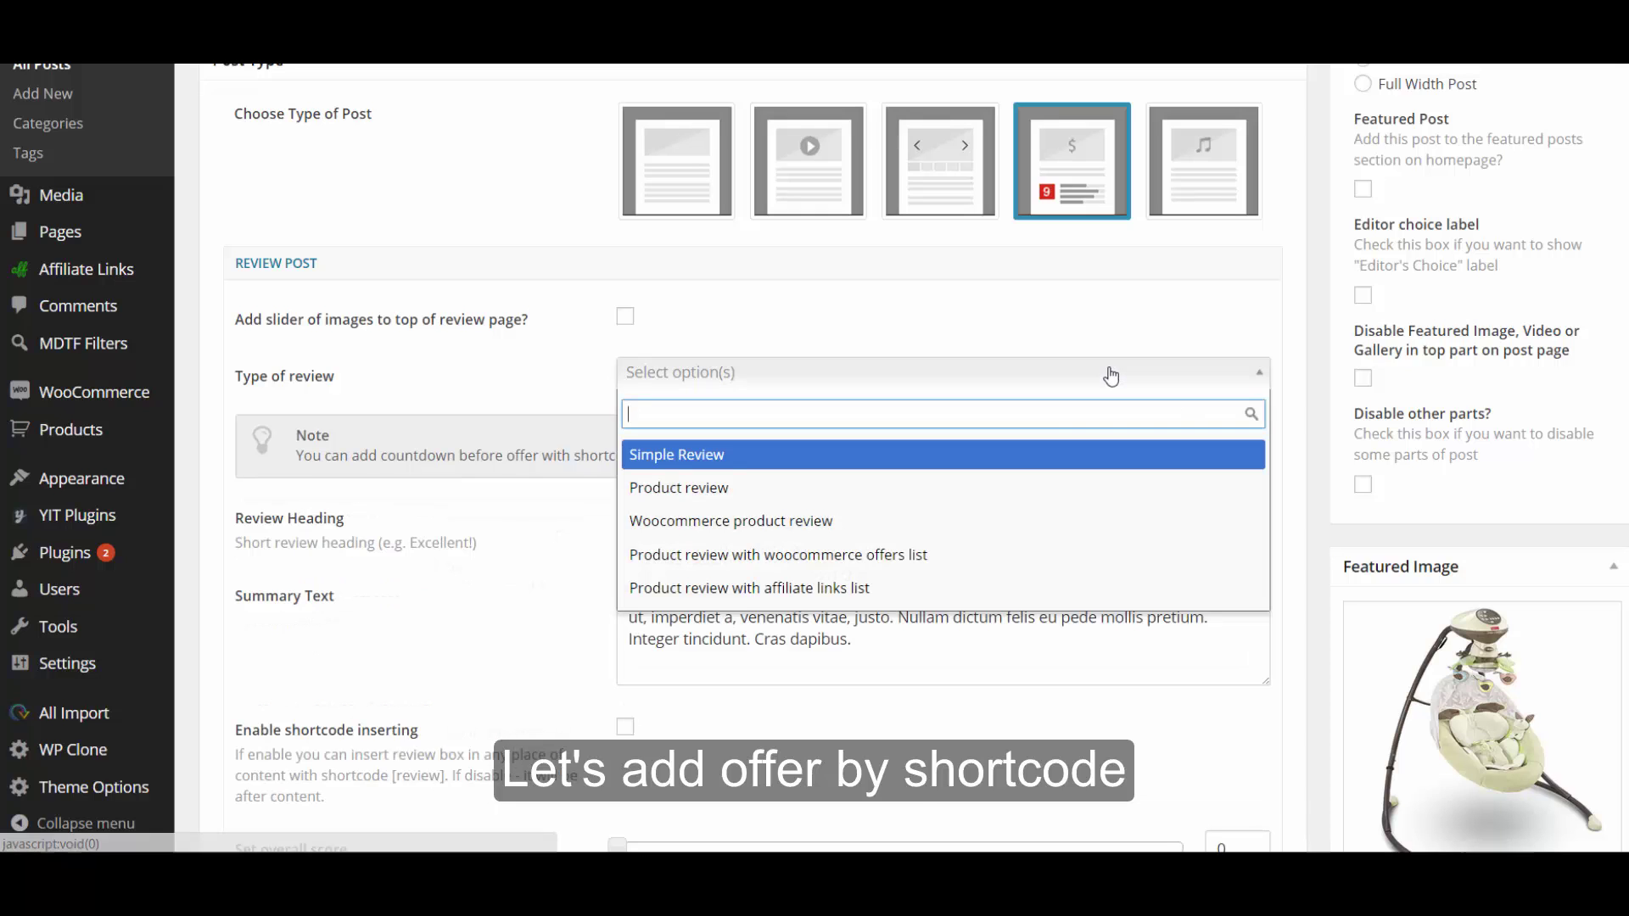
click(1033, 455)
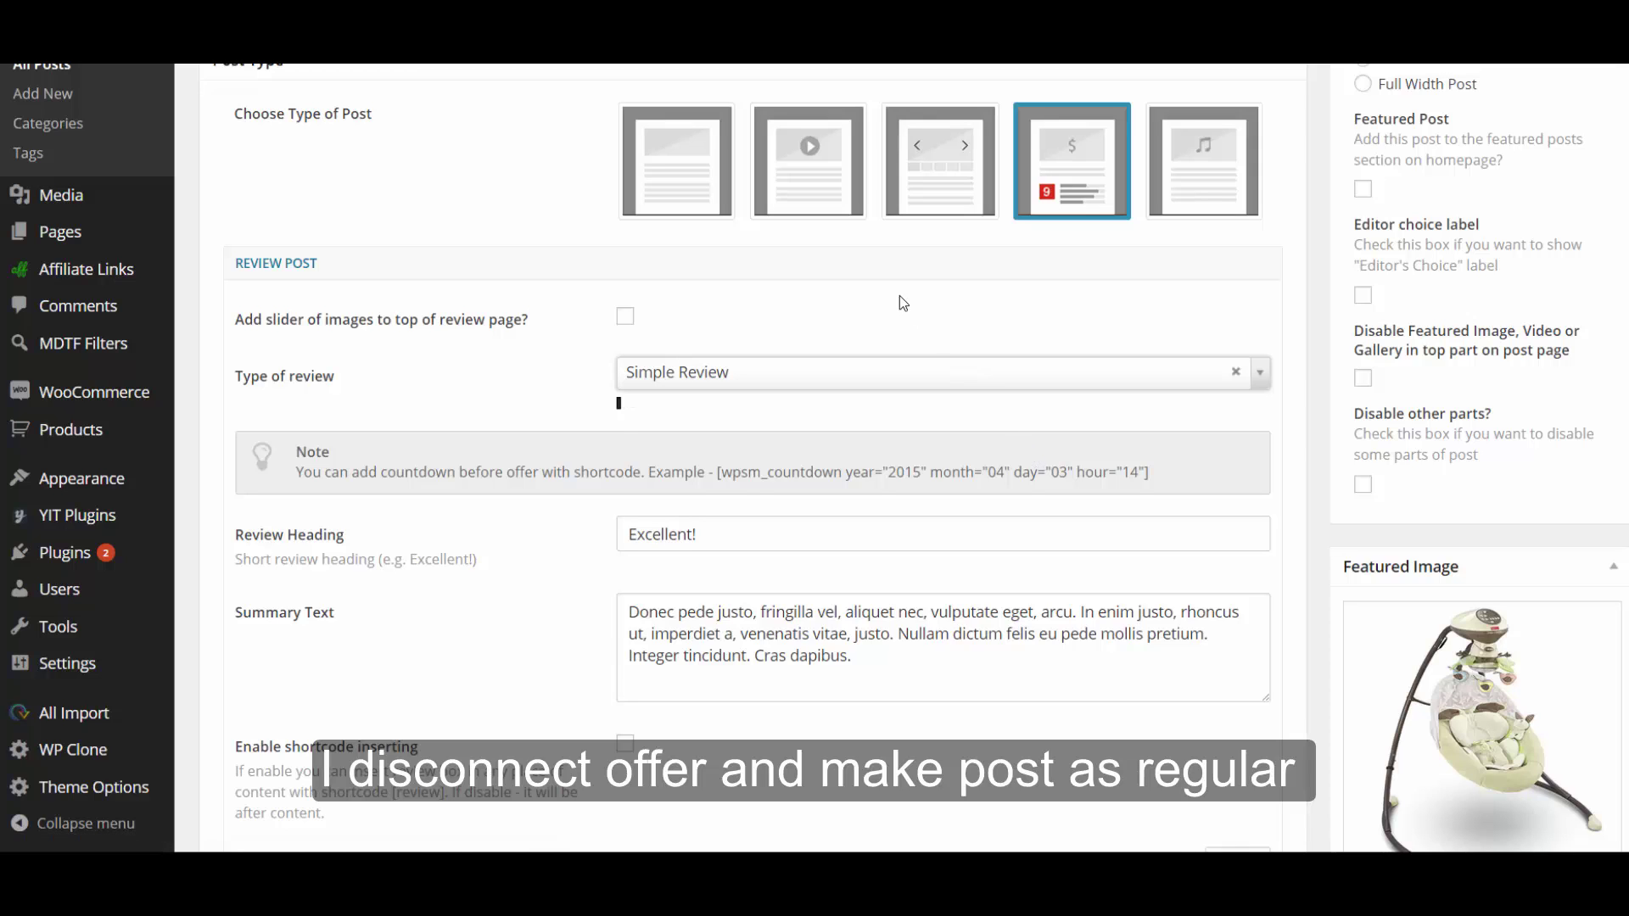
click(702, 188)
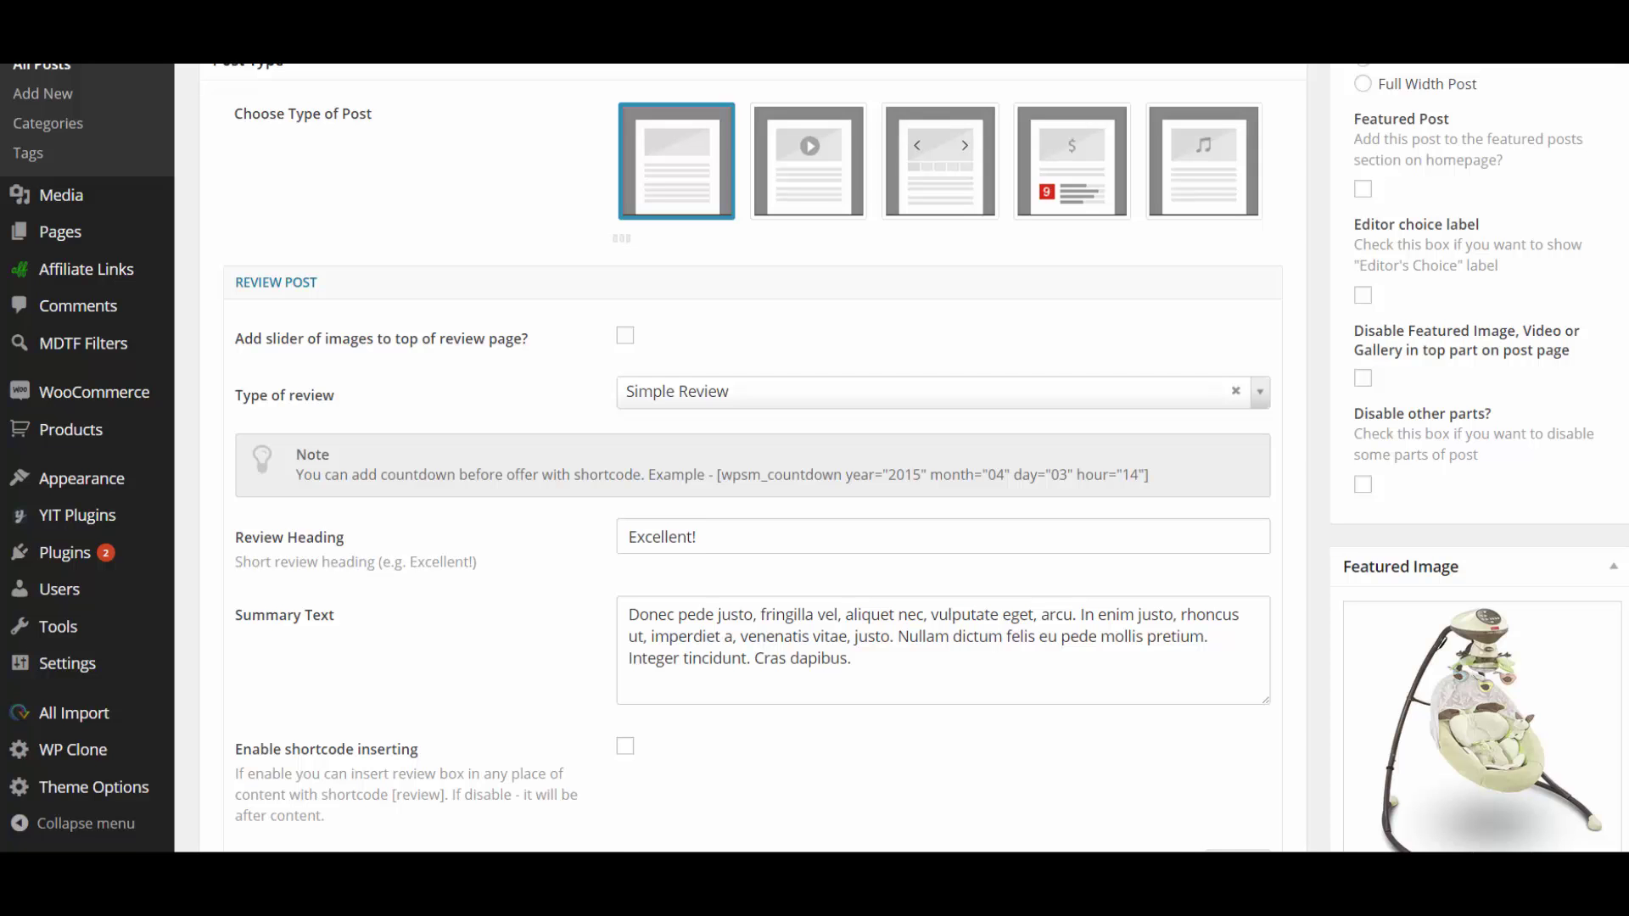
scroll(754, 458, up, 10)
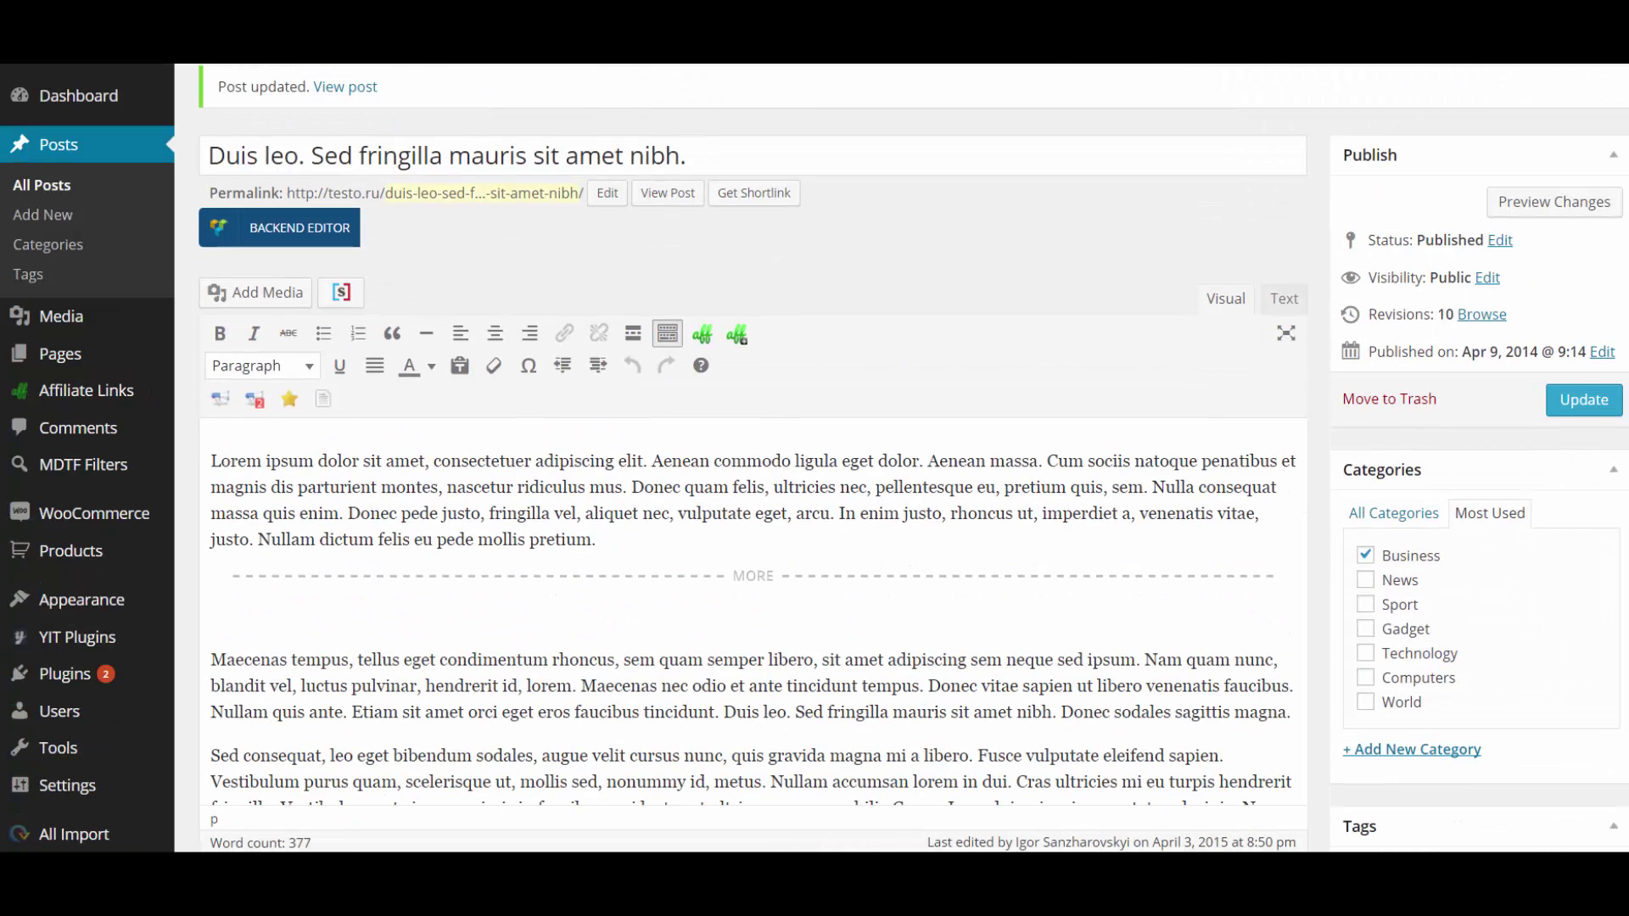
Step: Update the post and check on its public page whether the offers list is still shown
click(1585, 399)
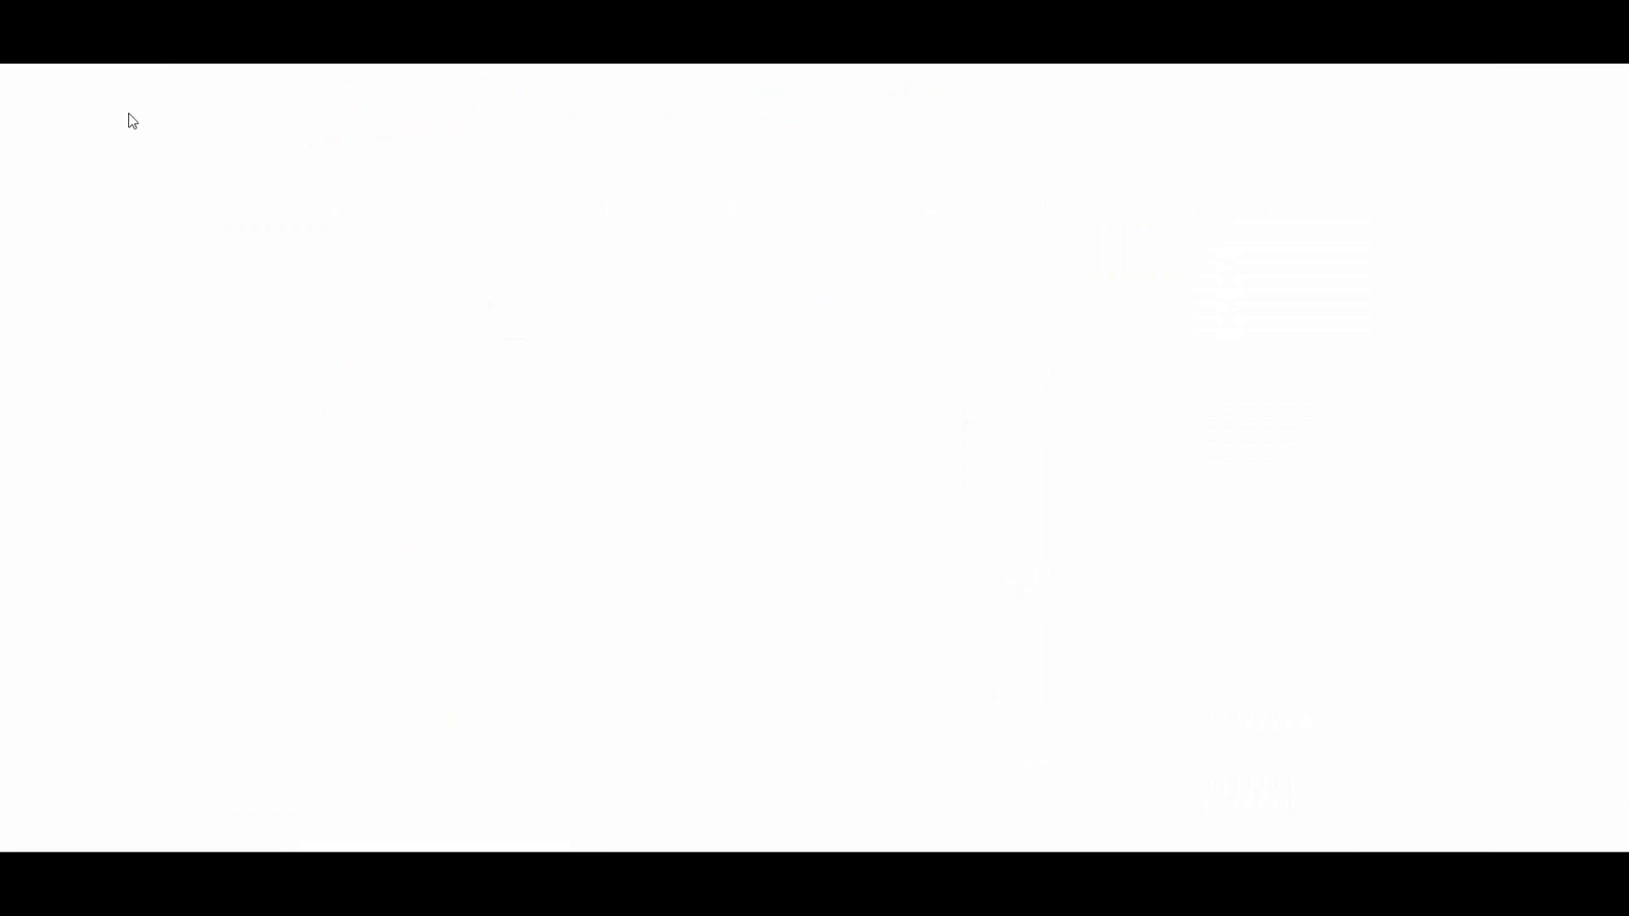
scroll(134, 170, up, 10)
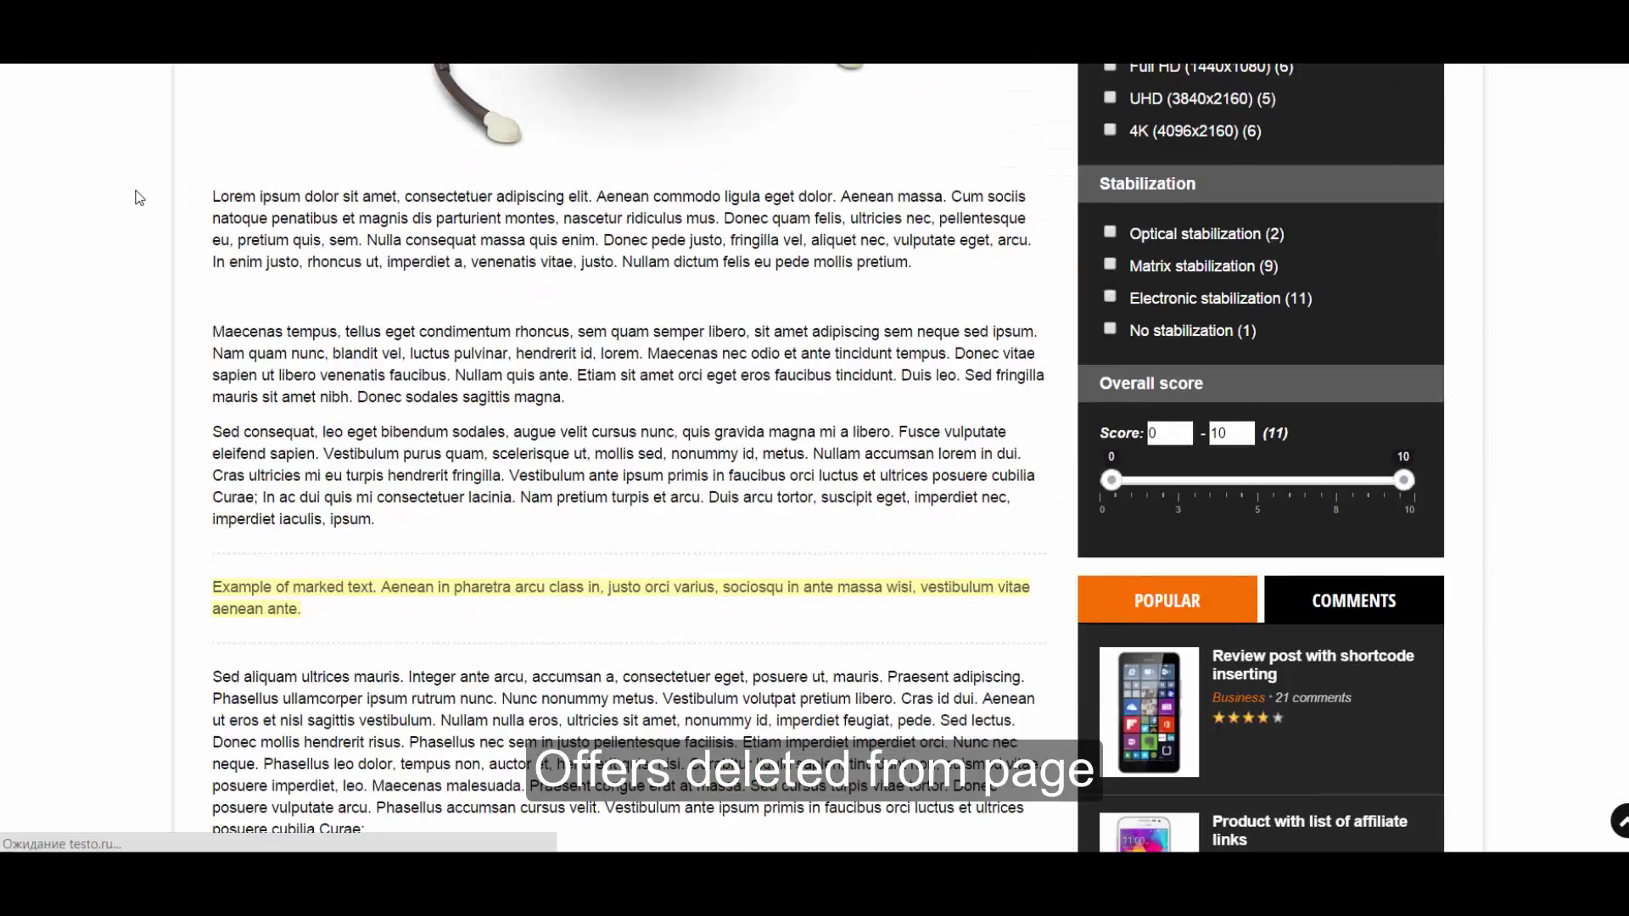
scroll(136, 190, down, 15)
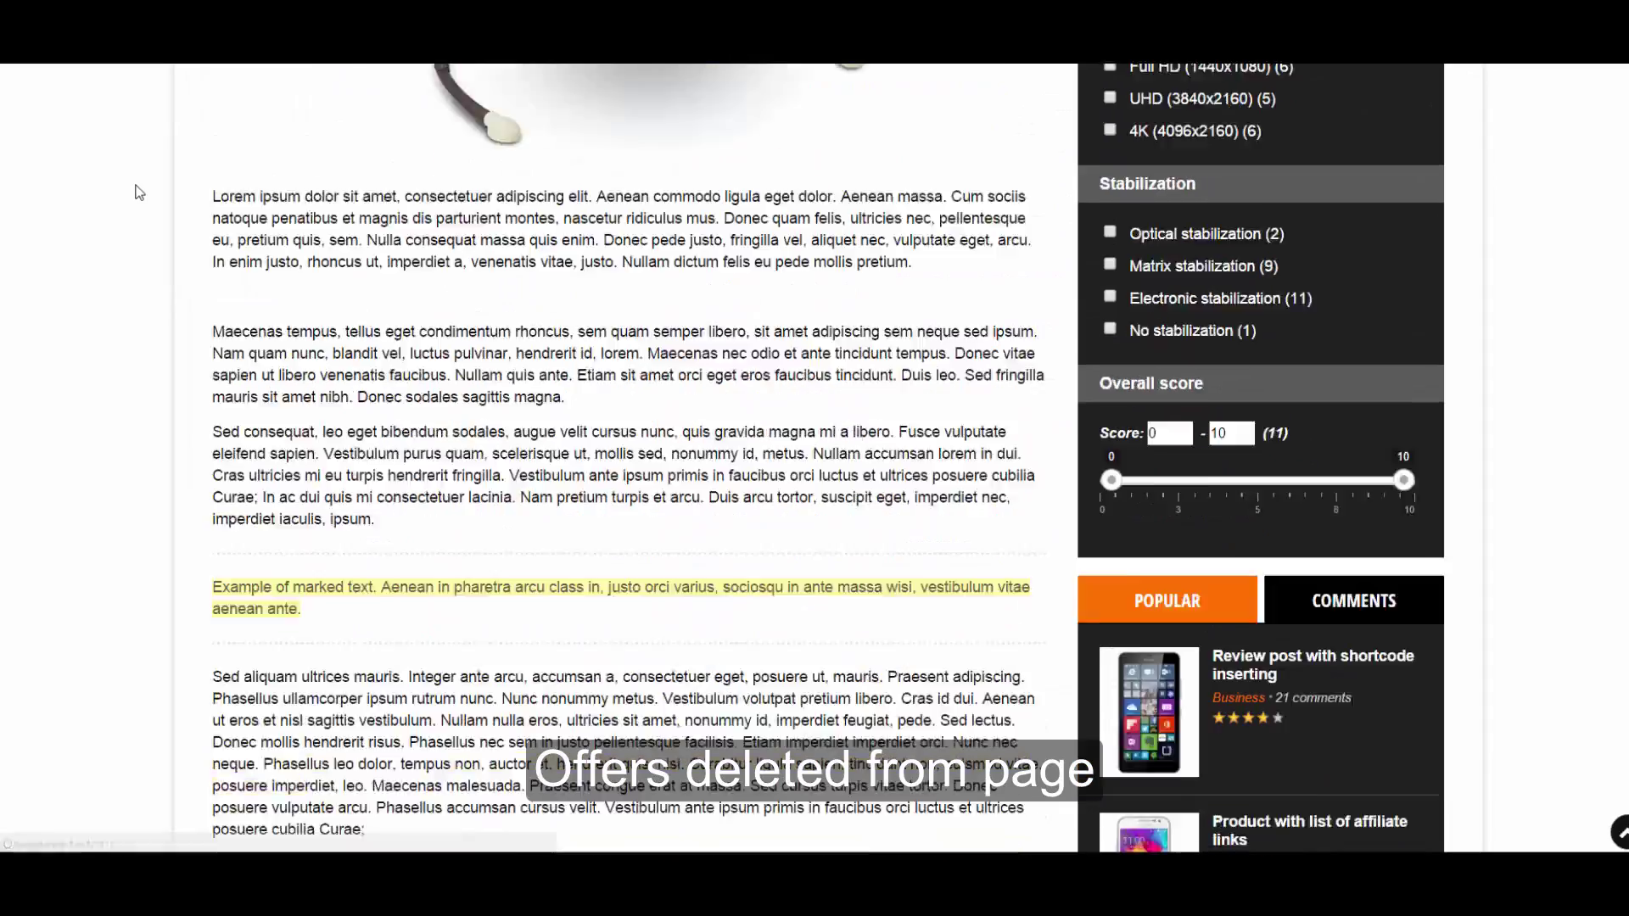
scroll(136, 190, up, 4)
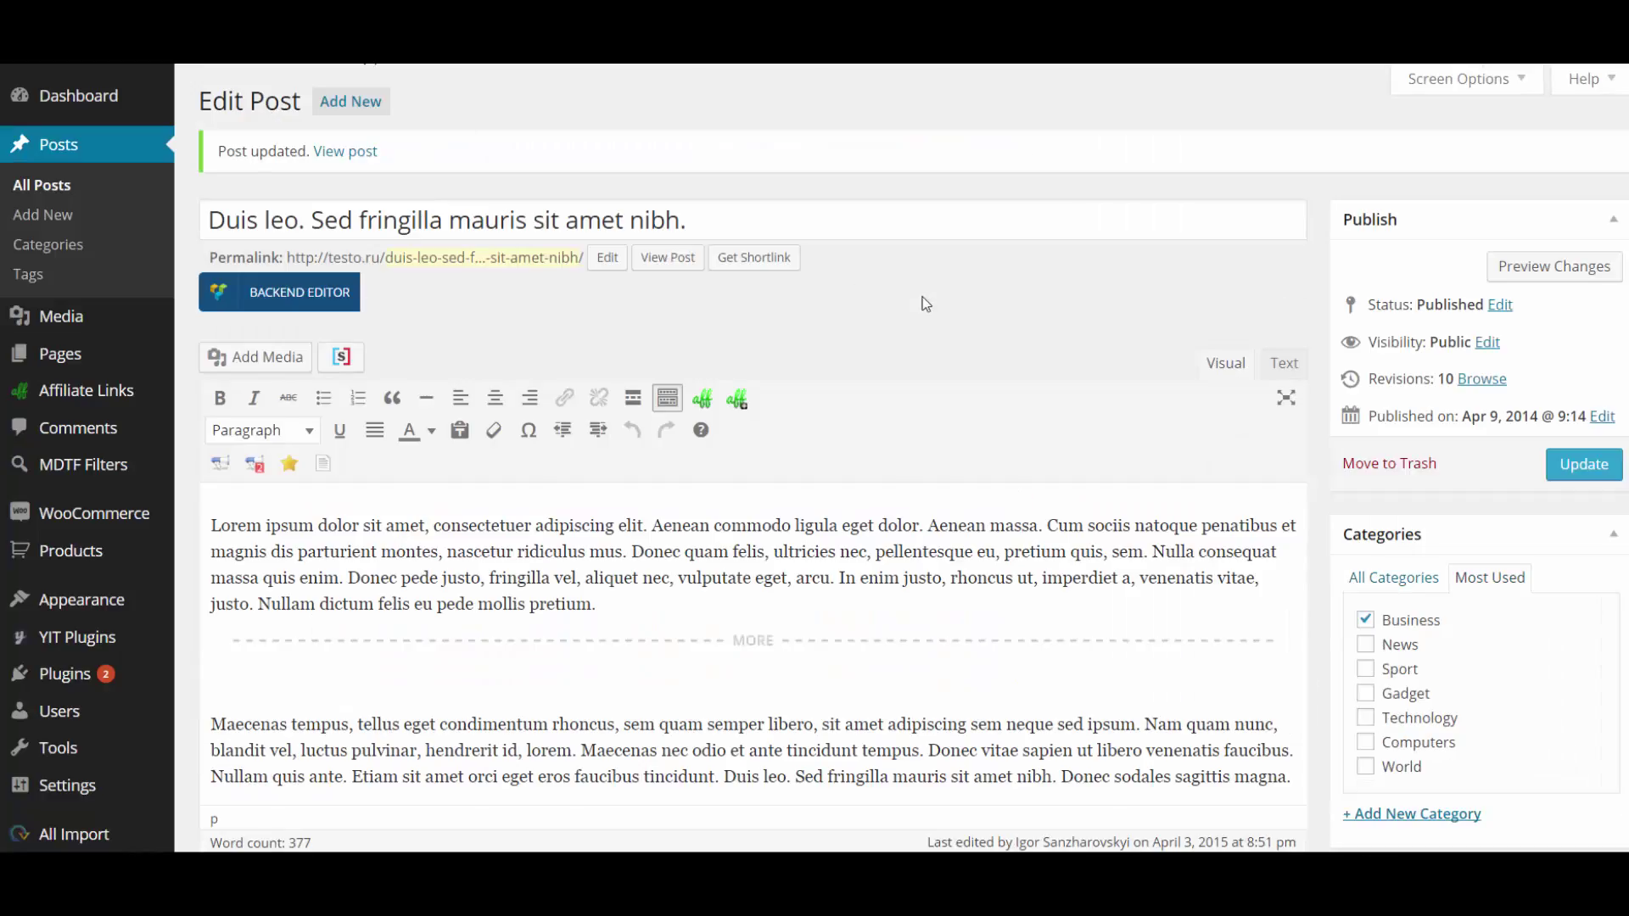
Step: Switch the post to the backend editor and delete the text block that holds the [woo_offer_list] shortcode
scroll(925, 302, down, 4)
scroll(921, 302, up, 3)
click(279, 205)
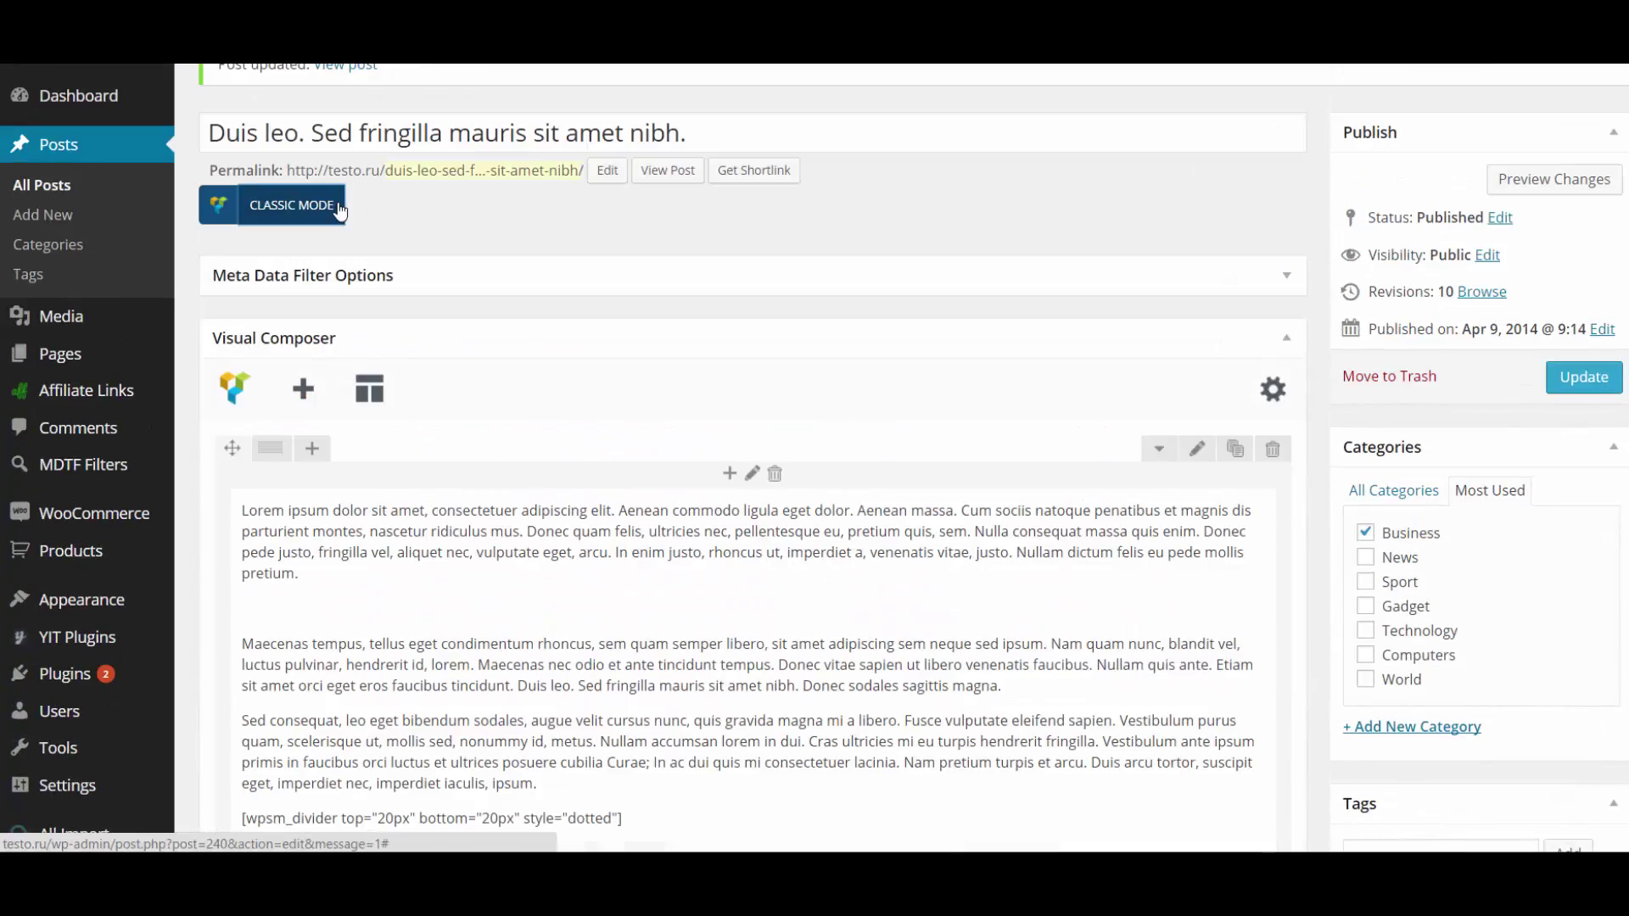
scroll(696, 291, down, 5)
scroll(697, 292, up, 1)
scroll(698, 292, down, 2)
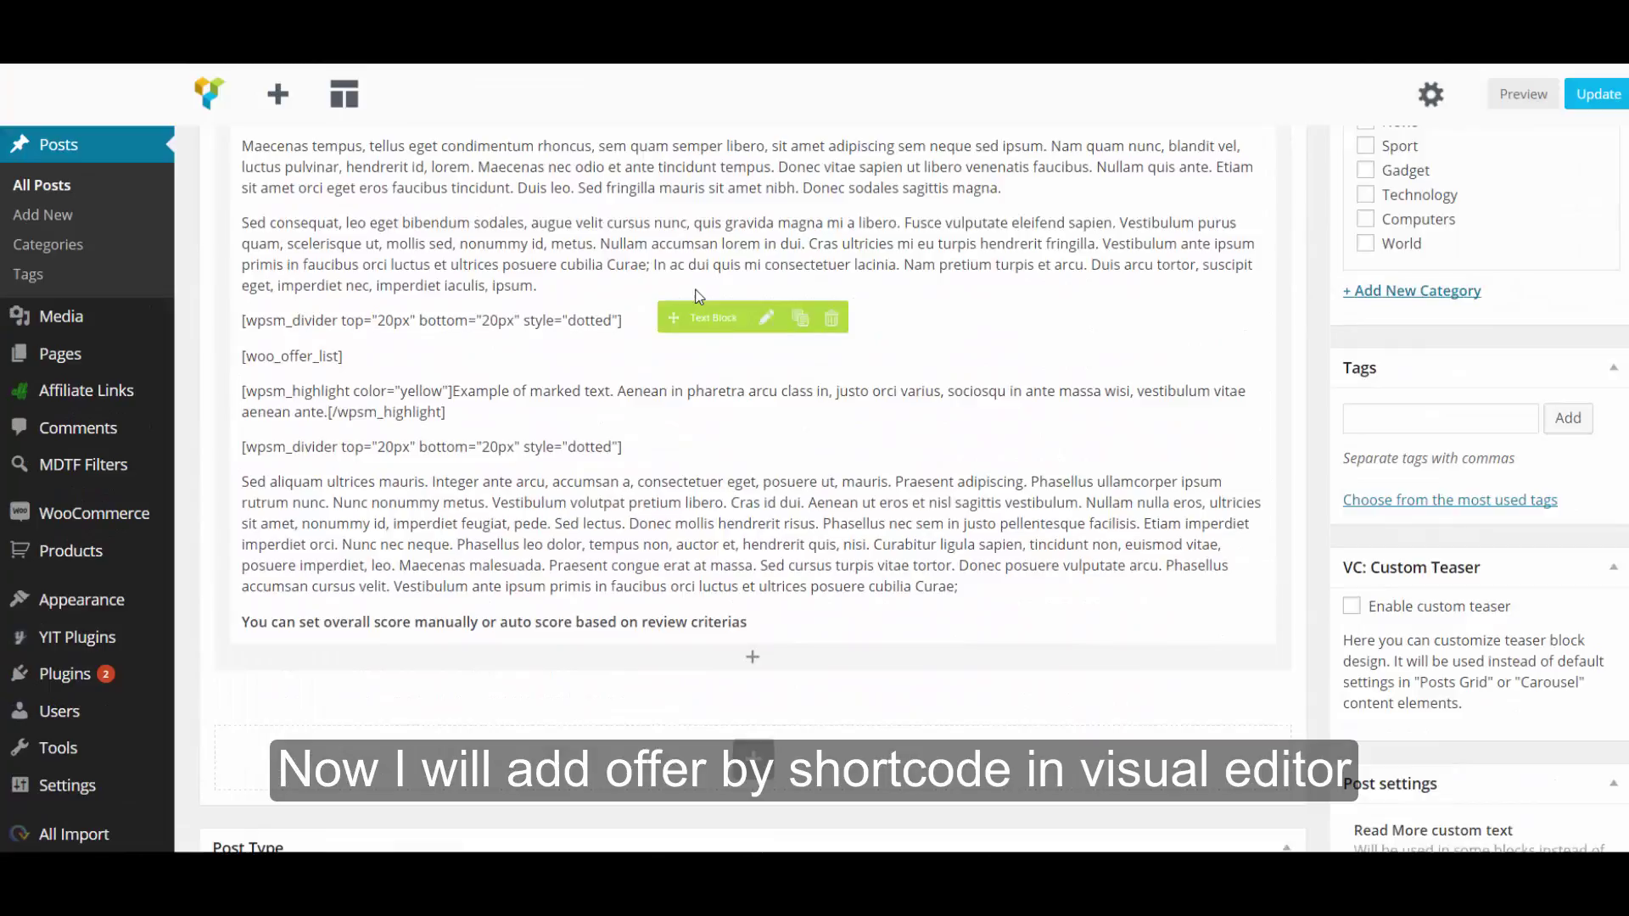
scroll(700, 295, up, 4)
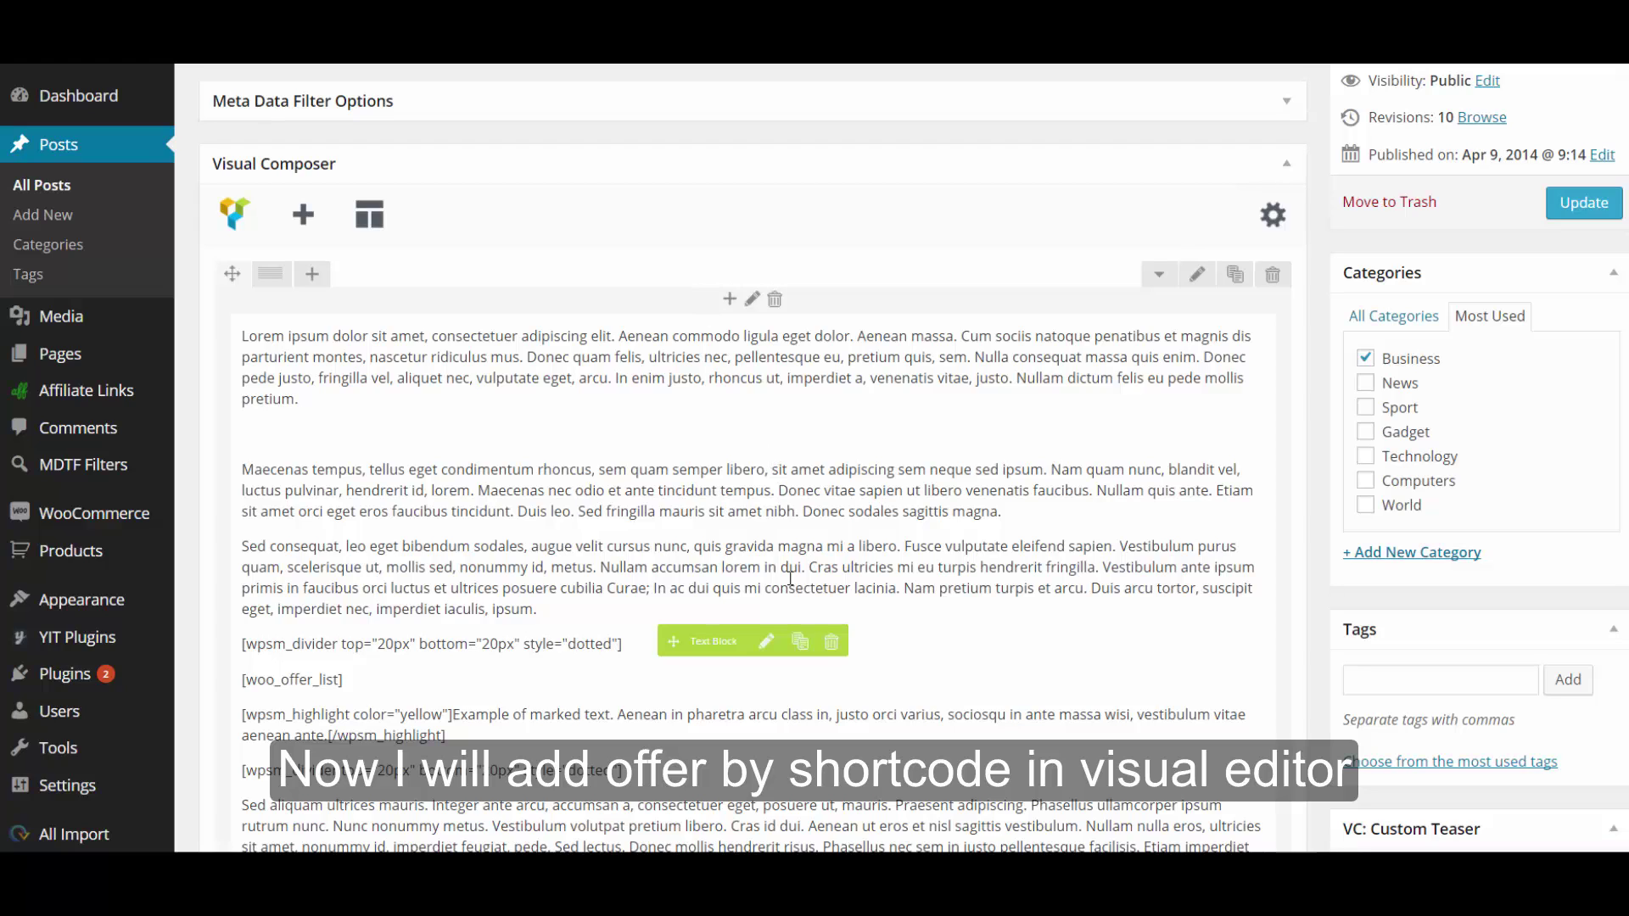
click(829, 642)
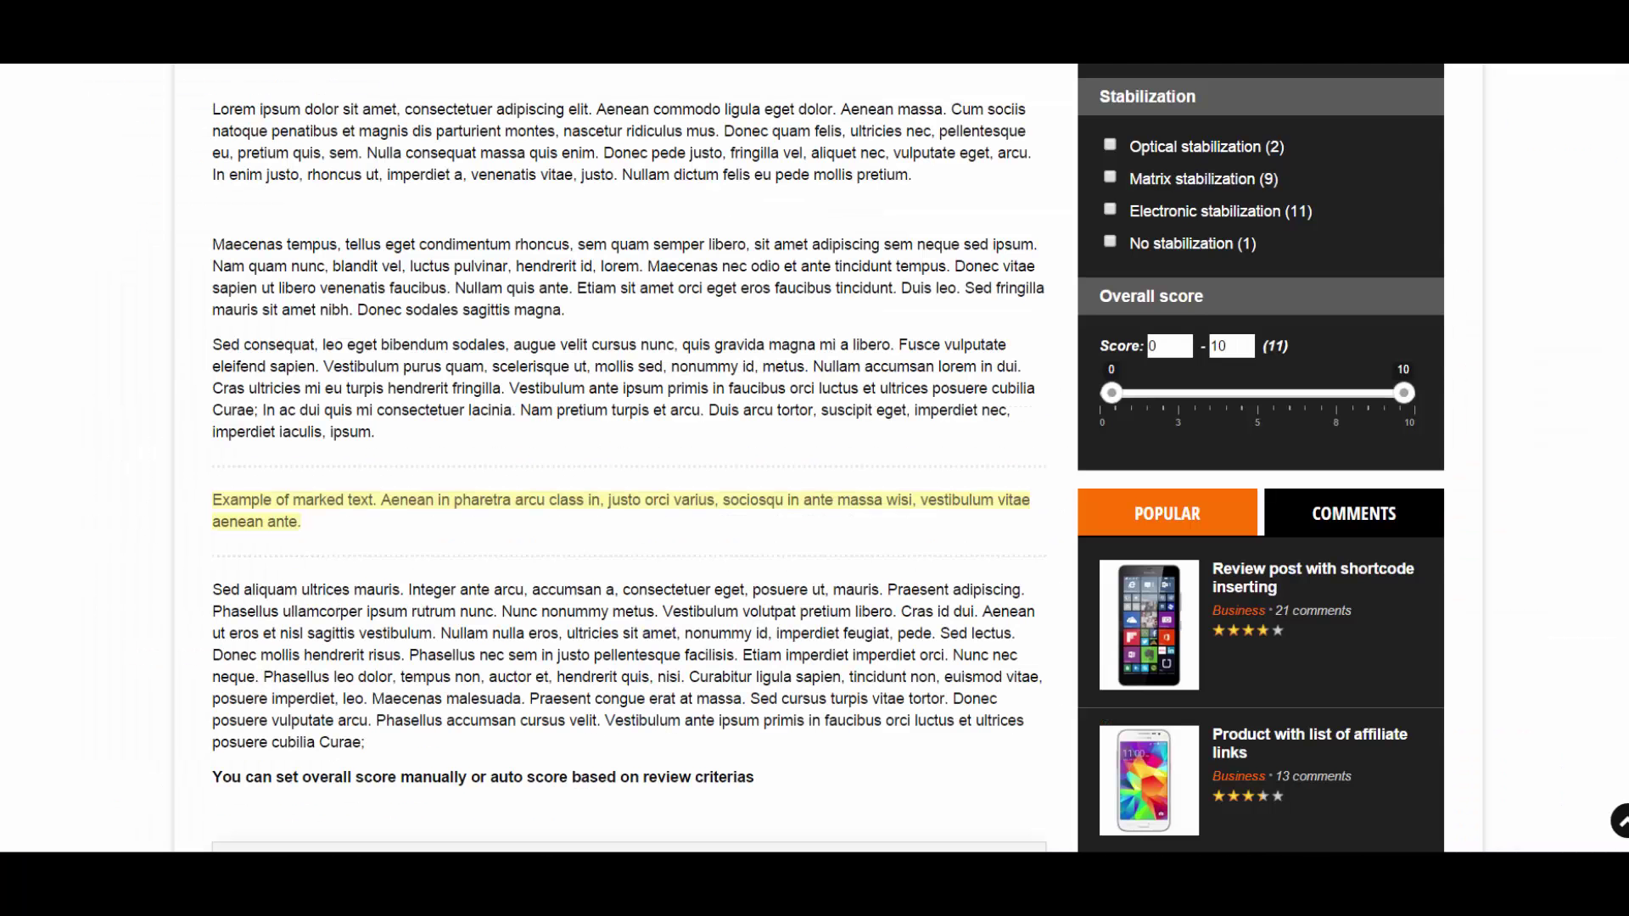
Step: Copy the first three paragraphs from the public page and save them as the content of a new Text Block
scroll(271, 312, up, 2)
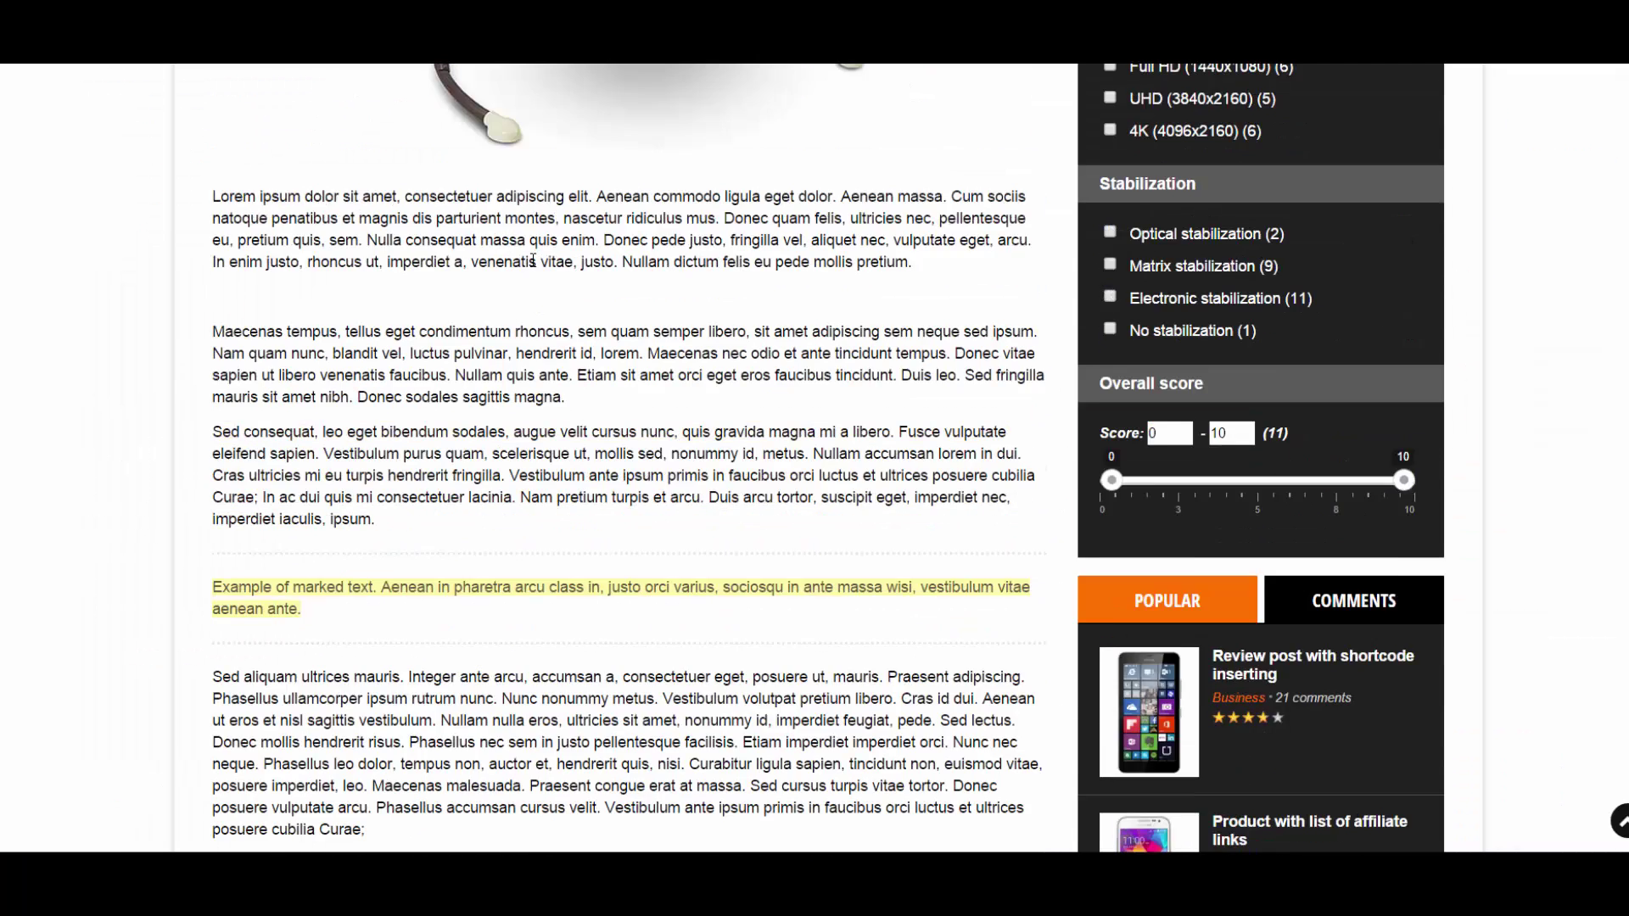
drag(216, 280, 374, 606)
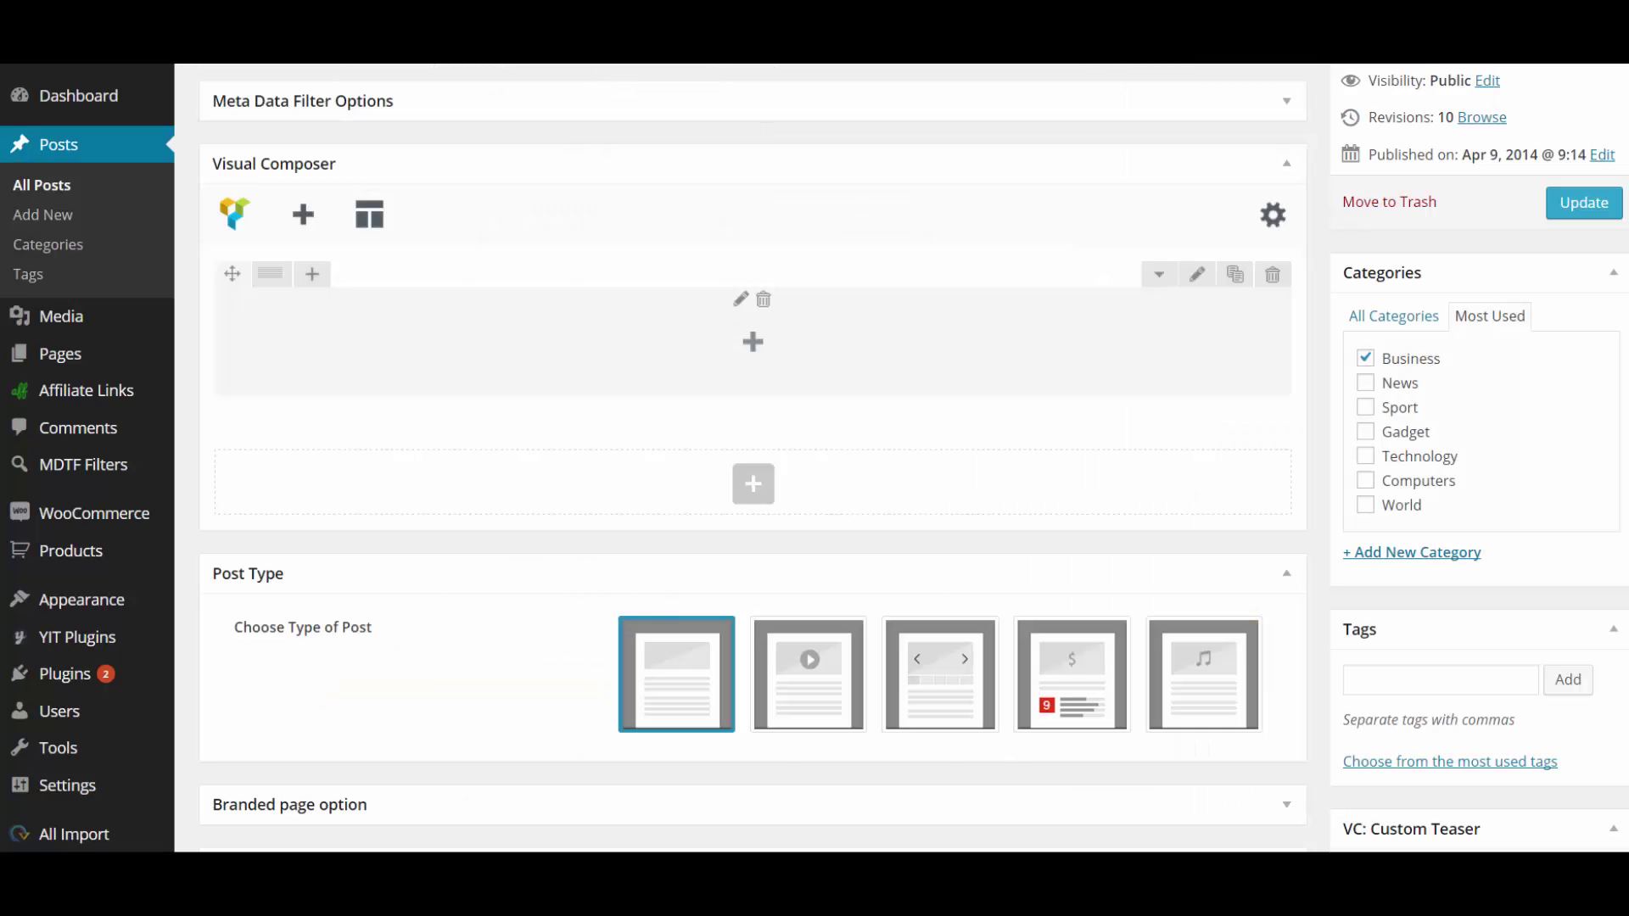
click(752, 339)
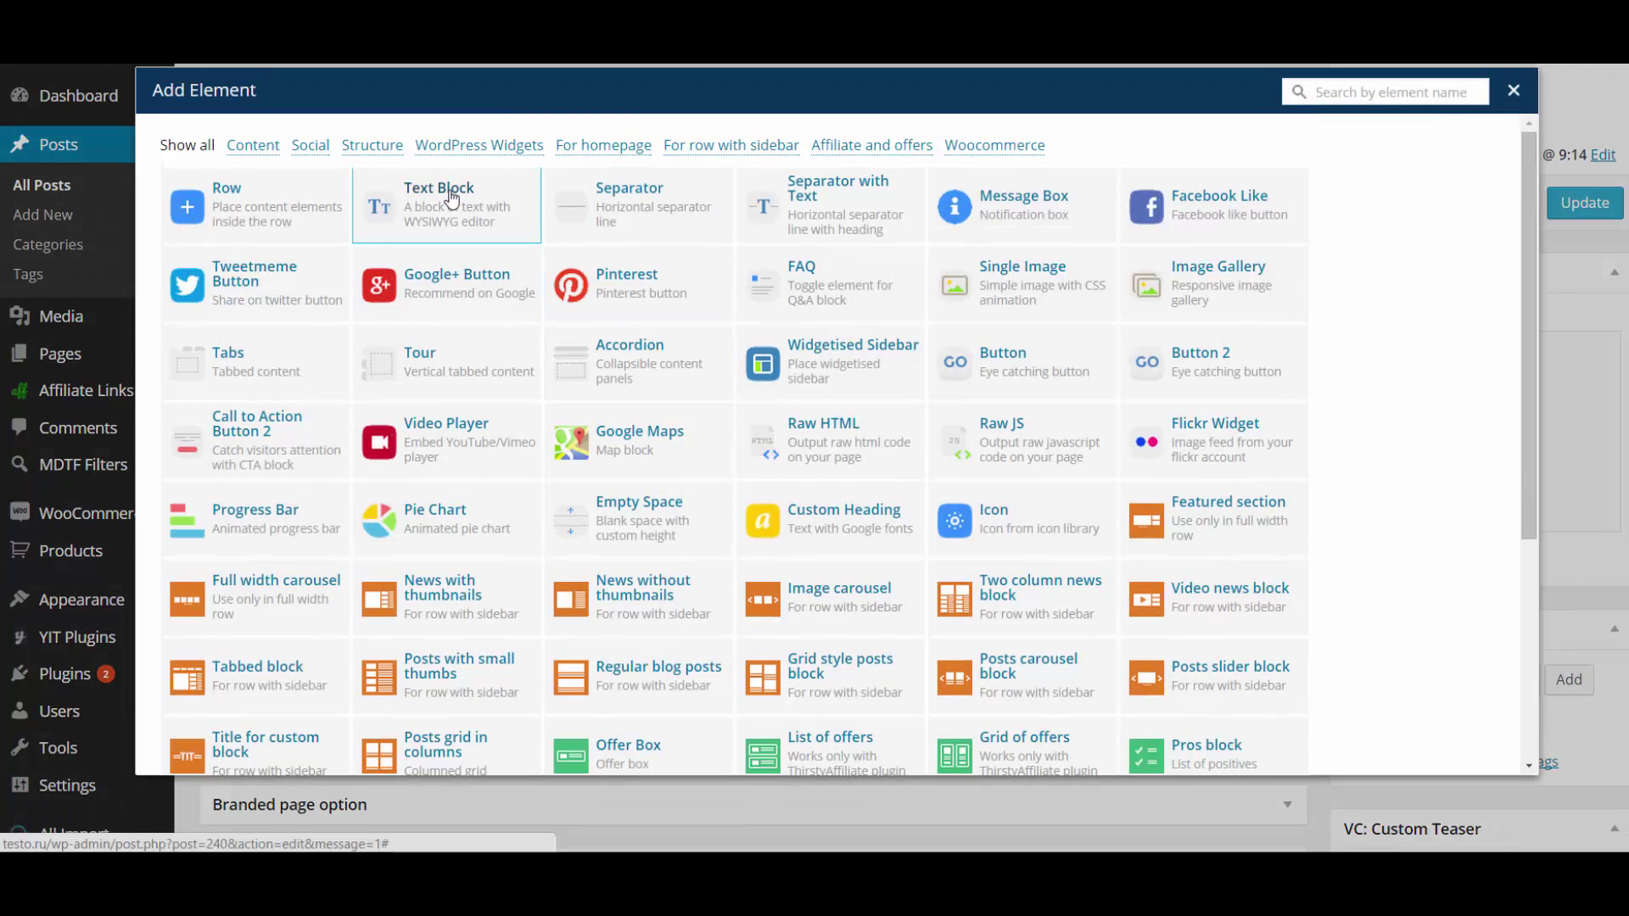
click(450, 193)
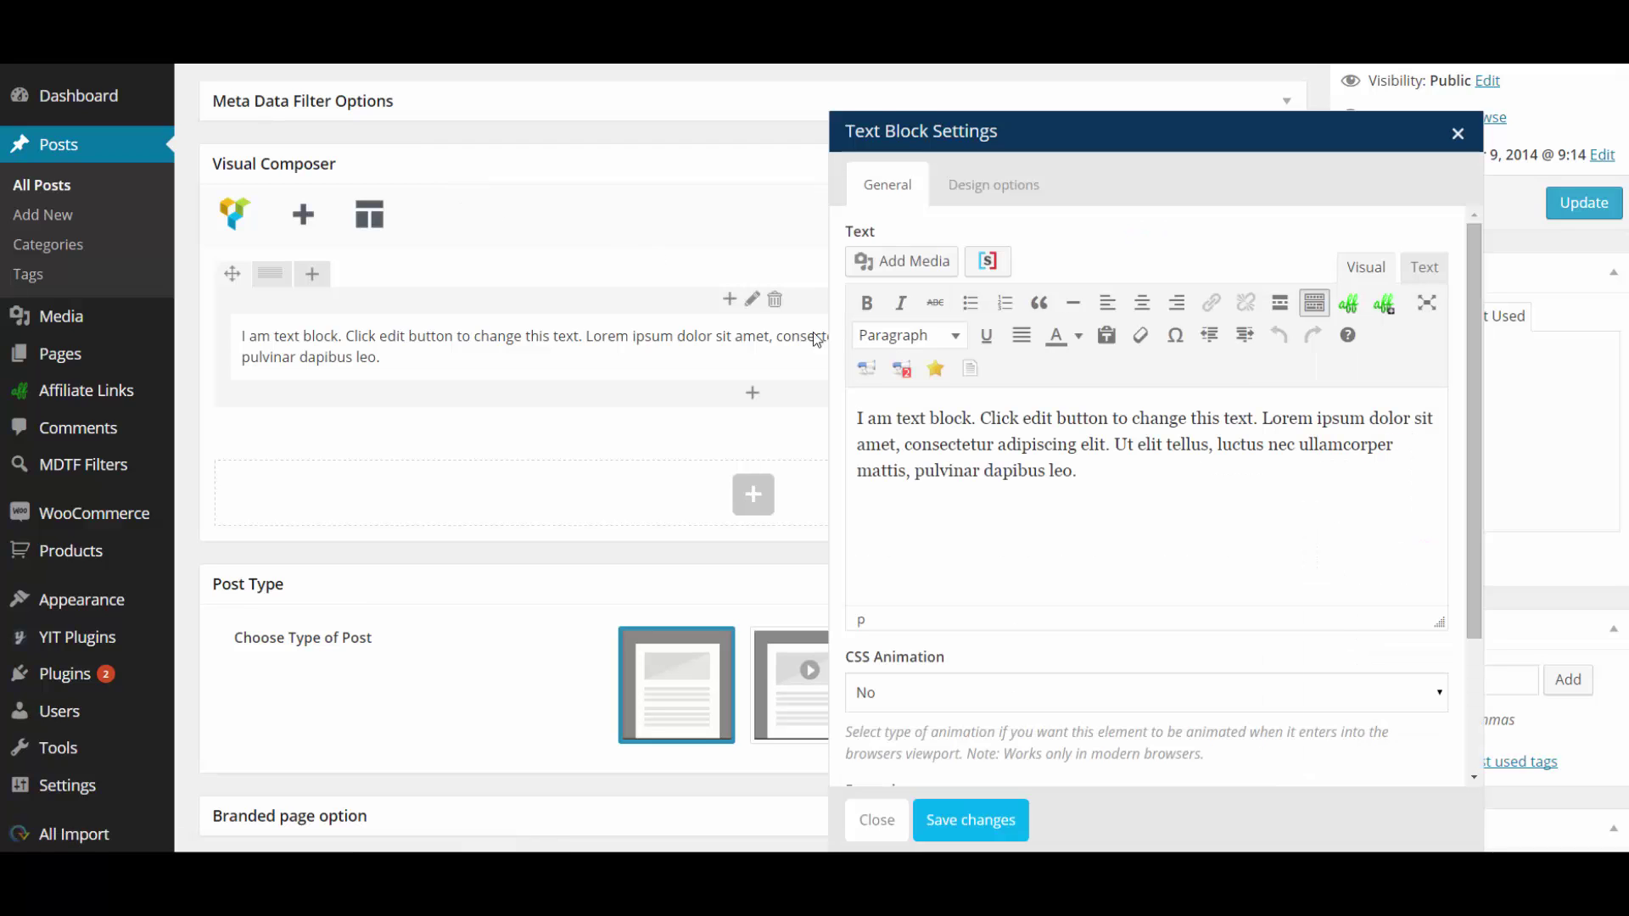
drag(1081, 469, 820, 405)
click(934, 535)
key(ctrl+v)
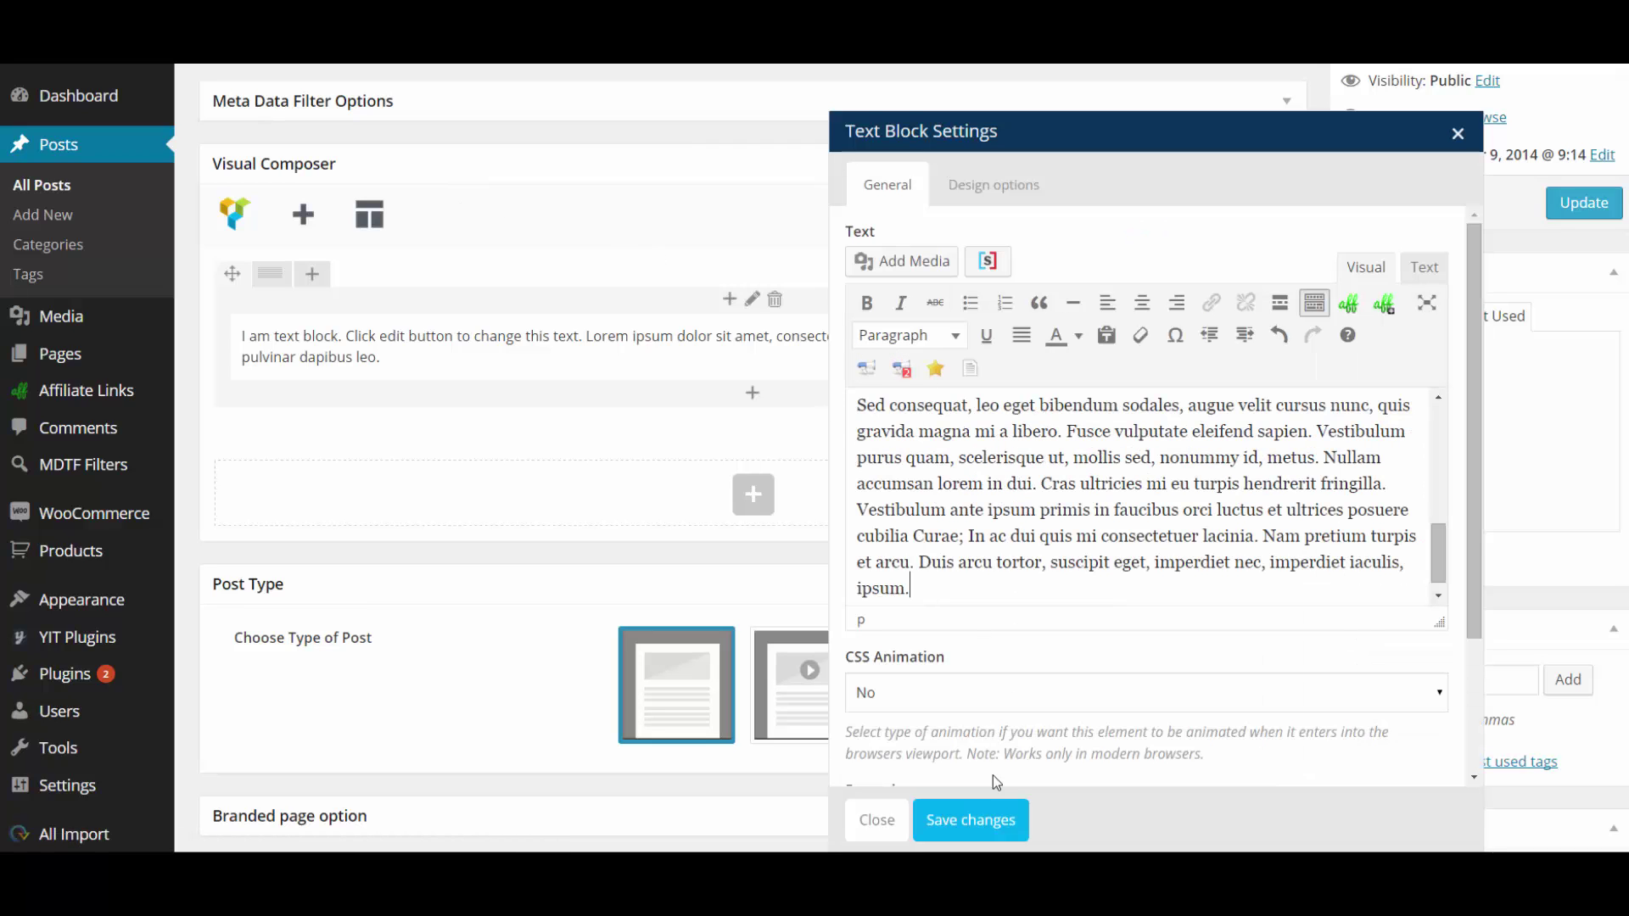
click(988, 821)
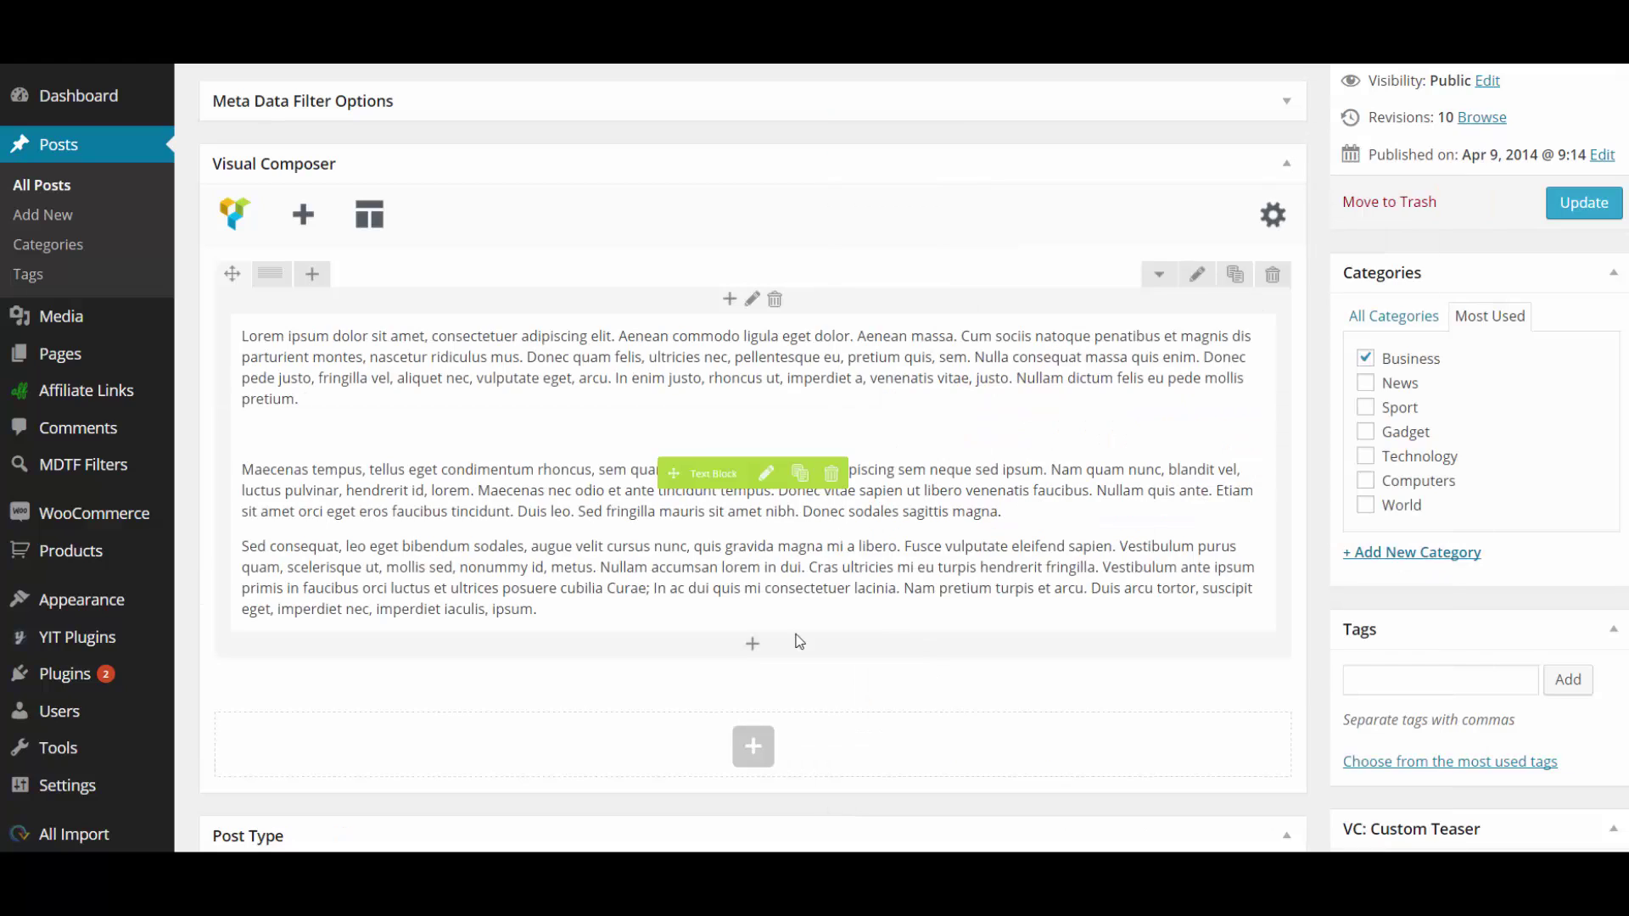
Step: Add a List of woo products element below the text block and set its data source to Manual select and order
click(753, 647)
scroll(797, 475, down, 5)
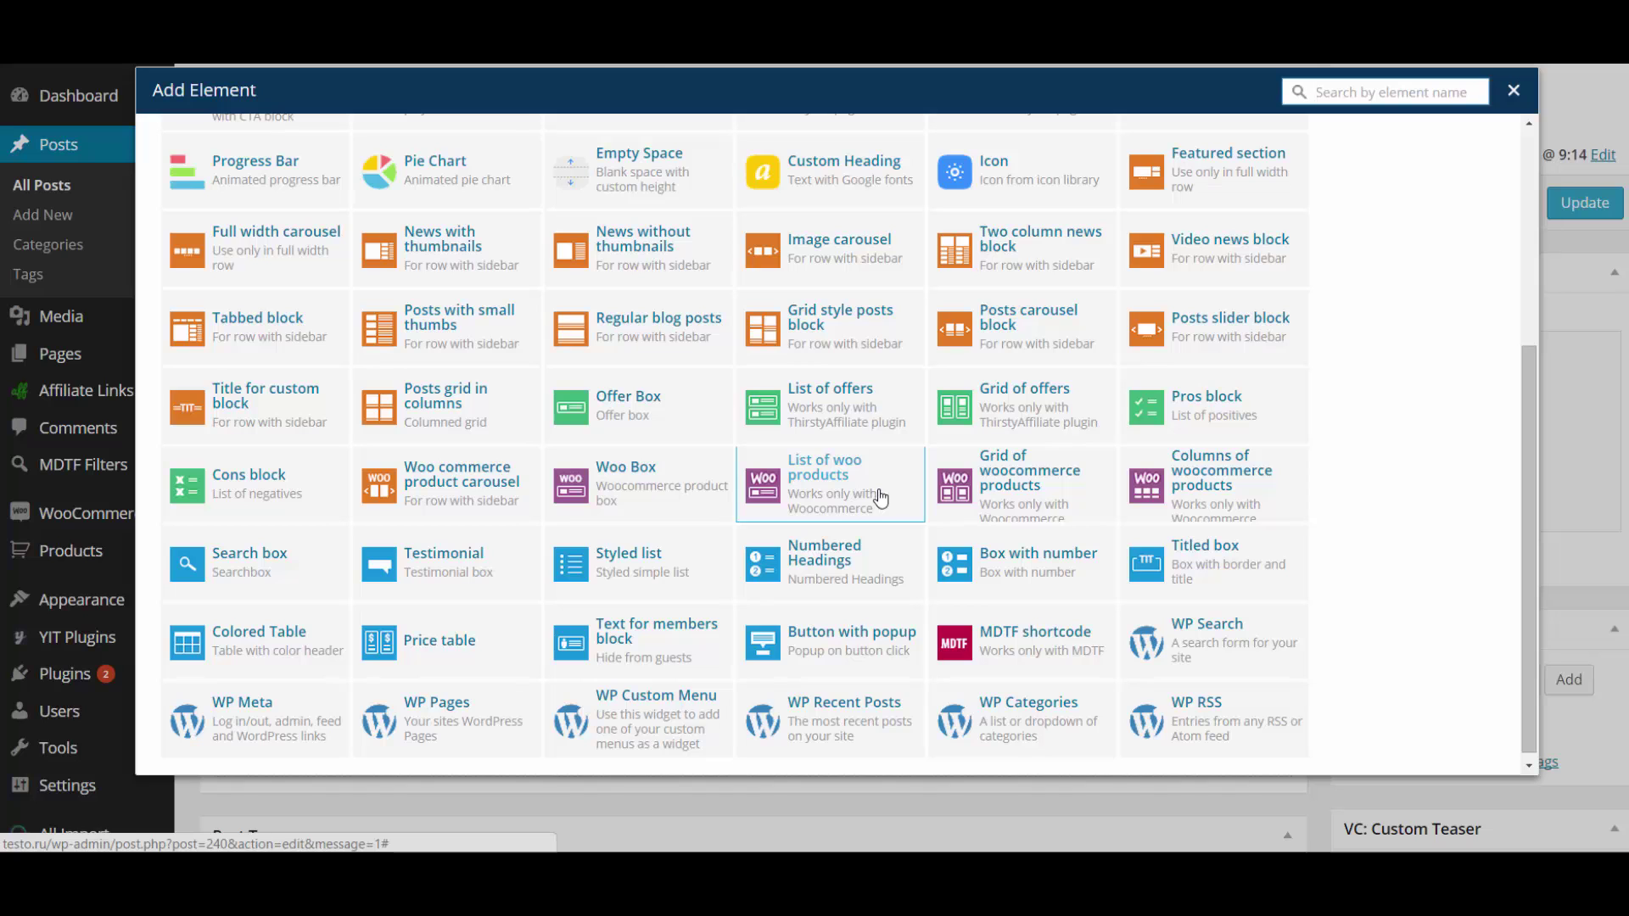
click(881, 498)
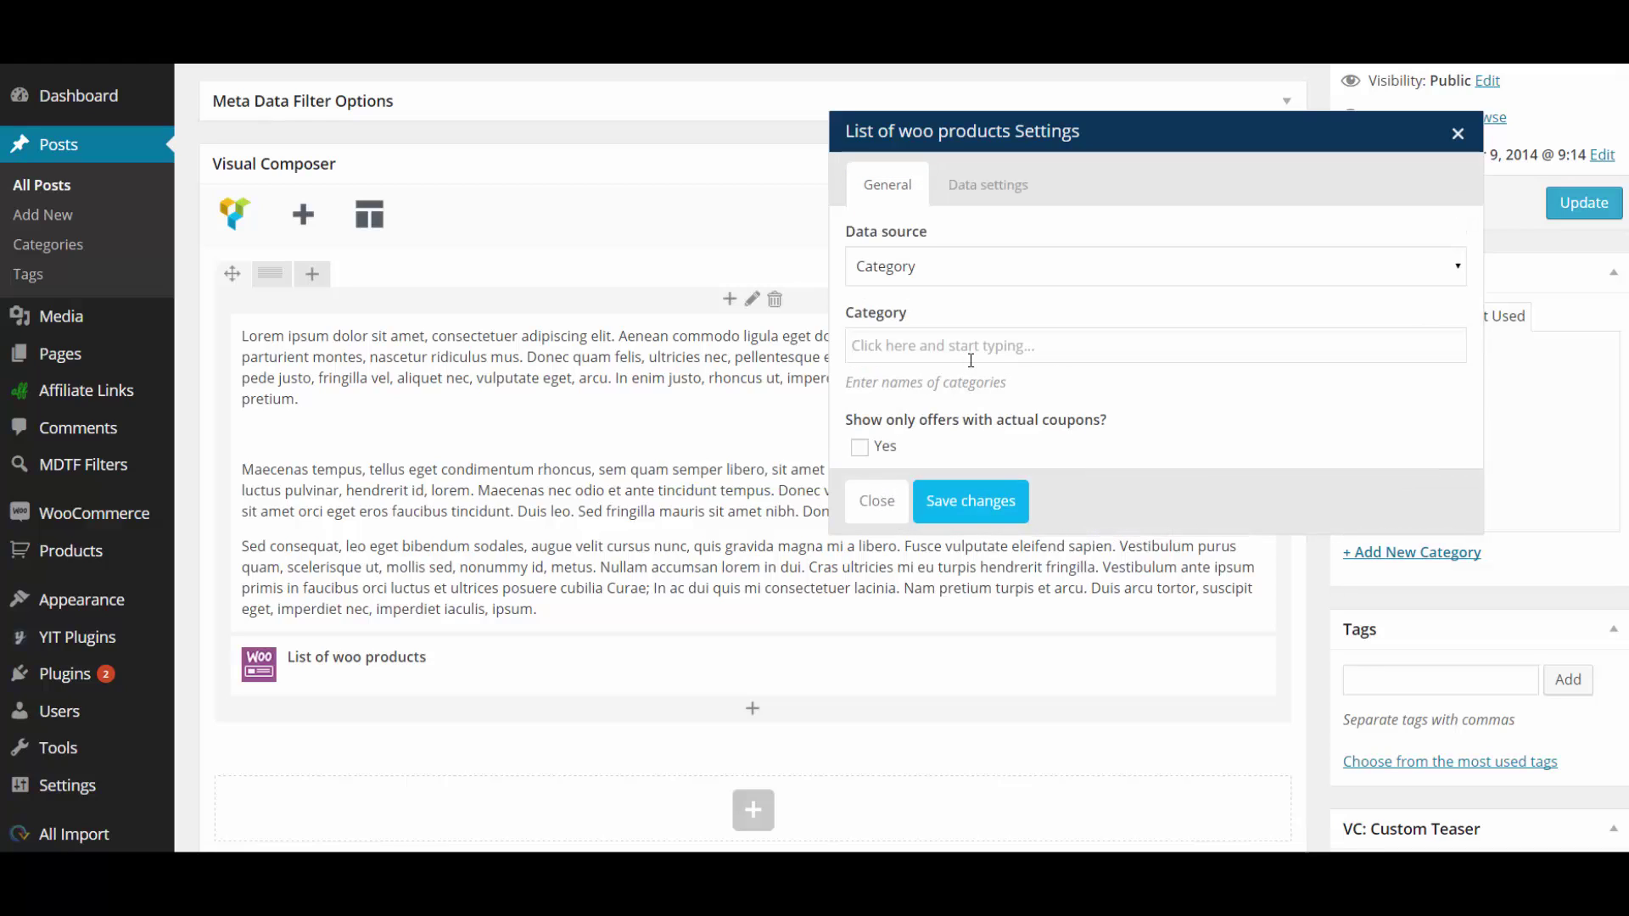
click(960, 275)
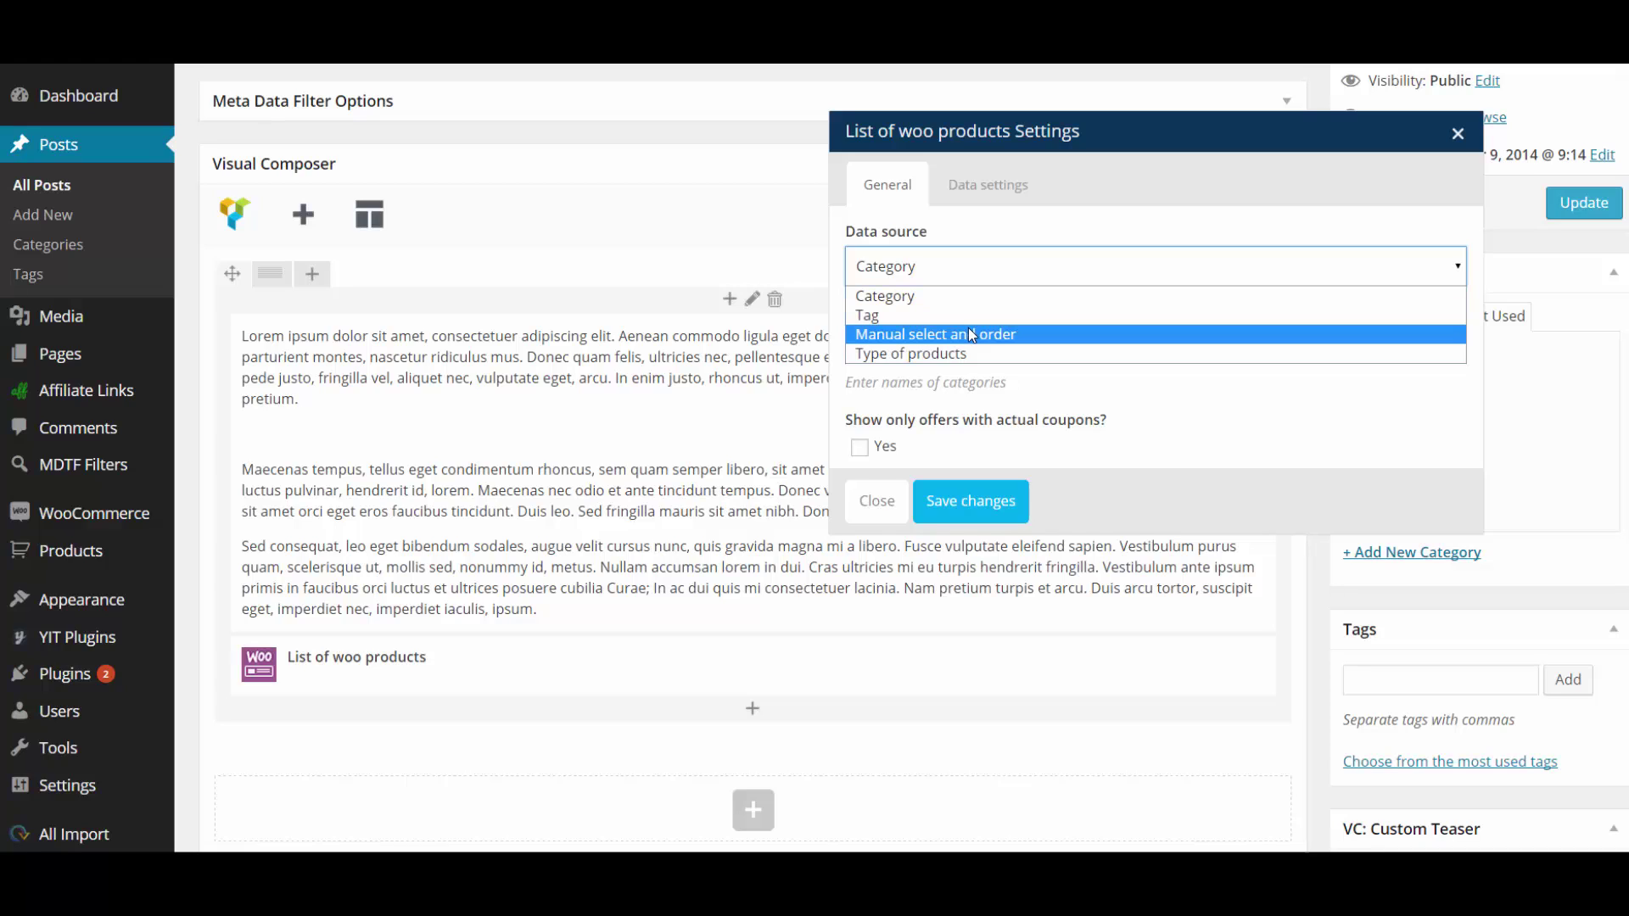
click(983, 298)
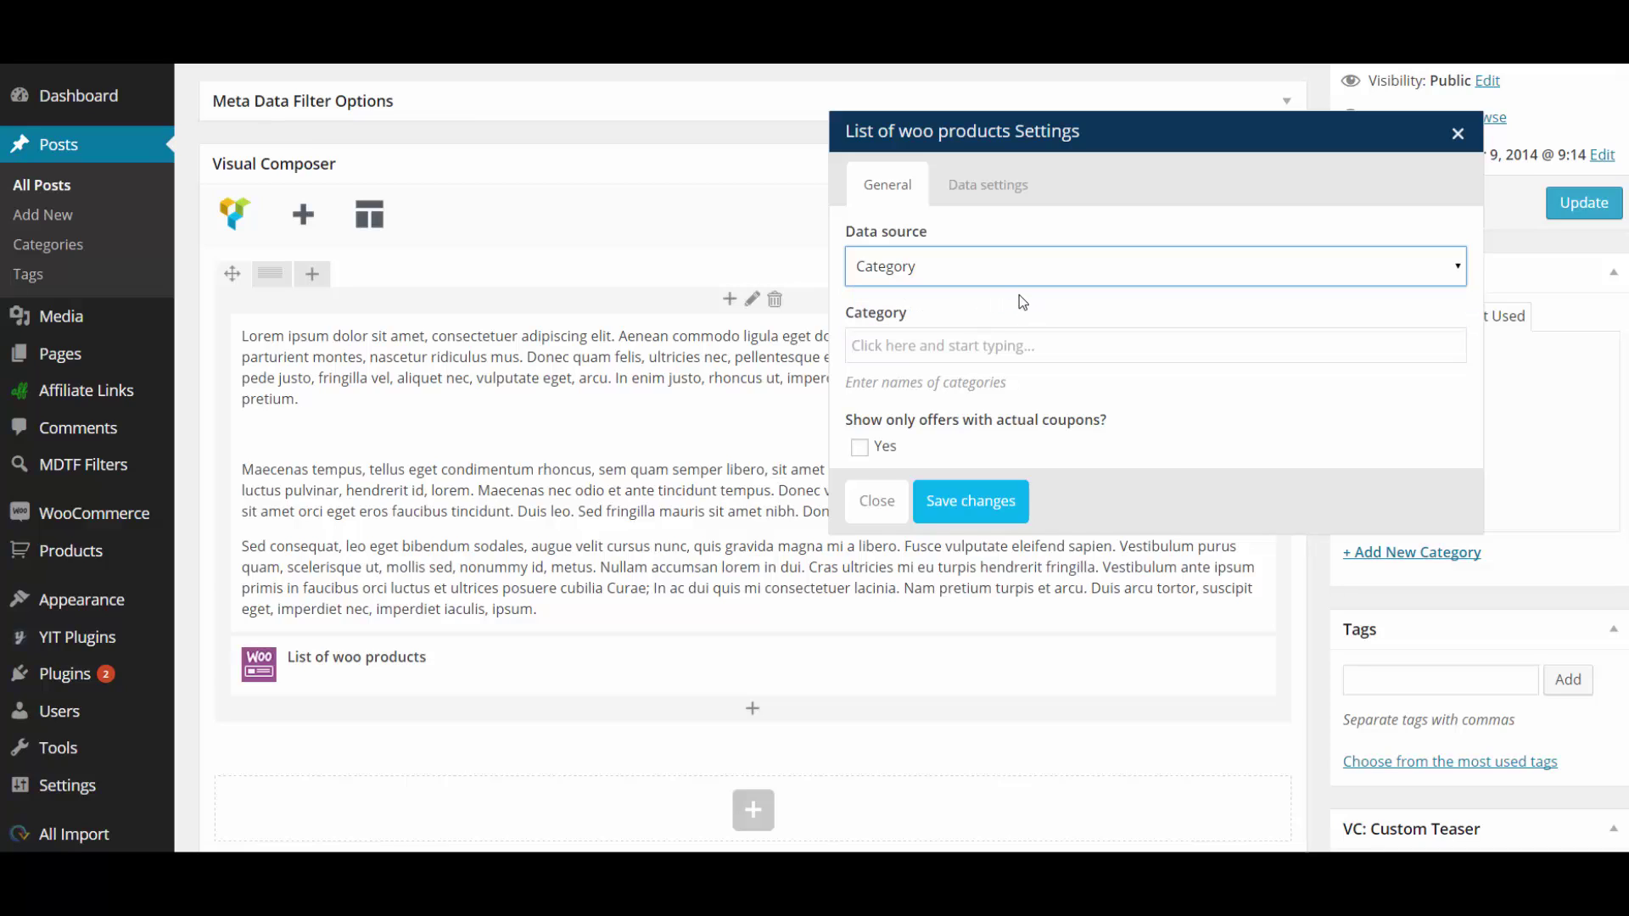
click(969, 270)
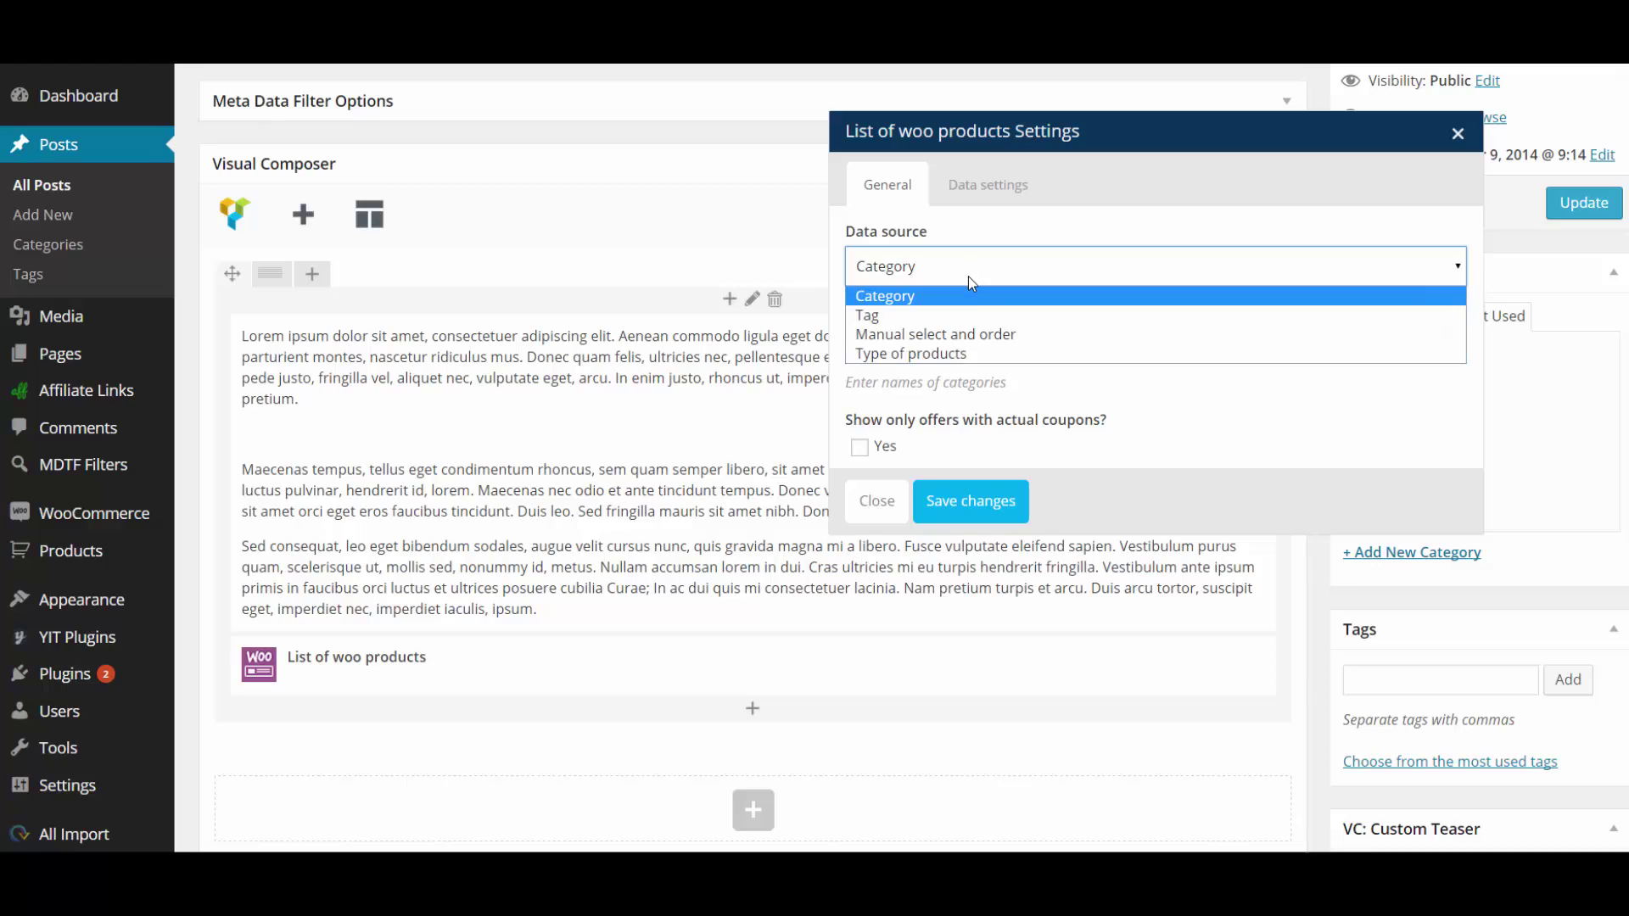
click(981, 340)
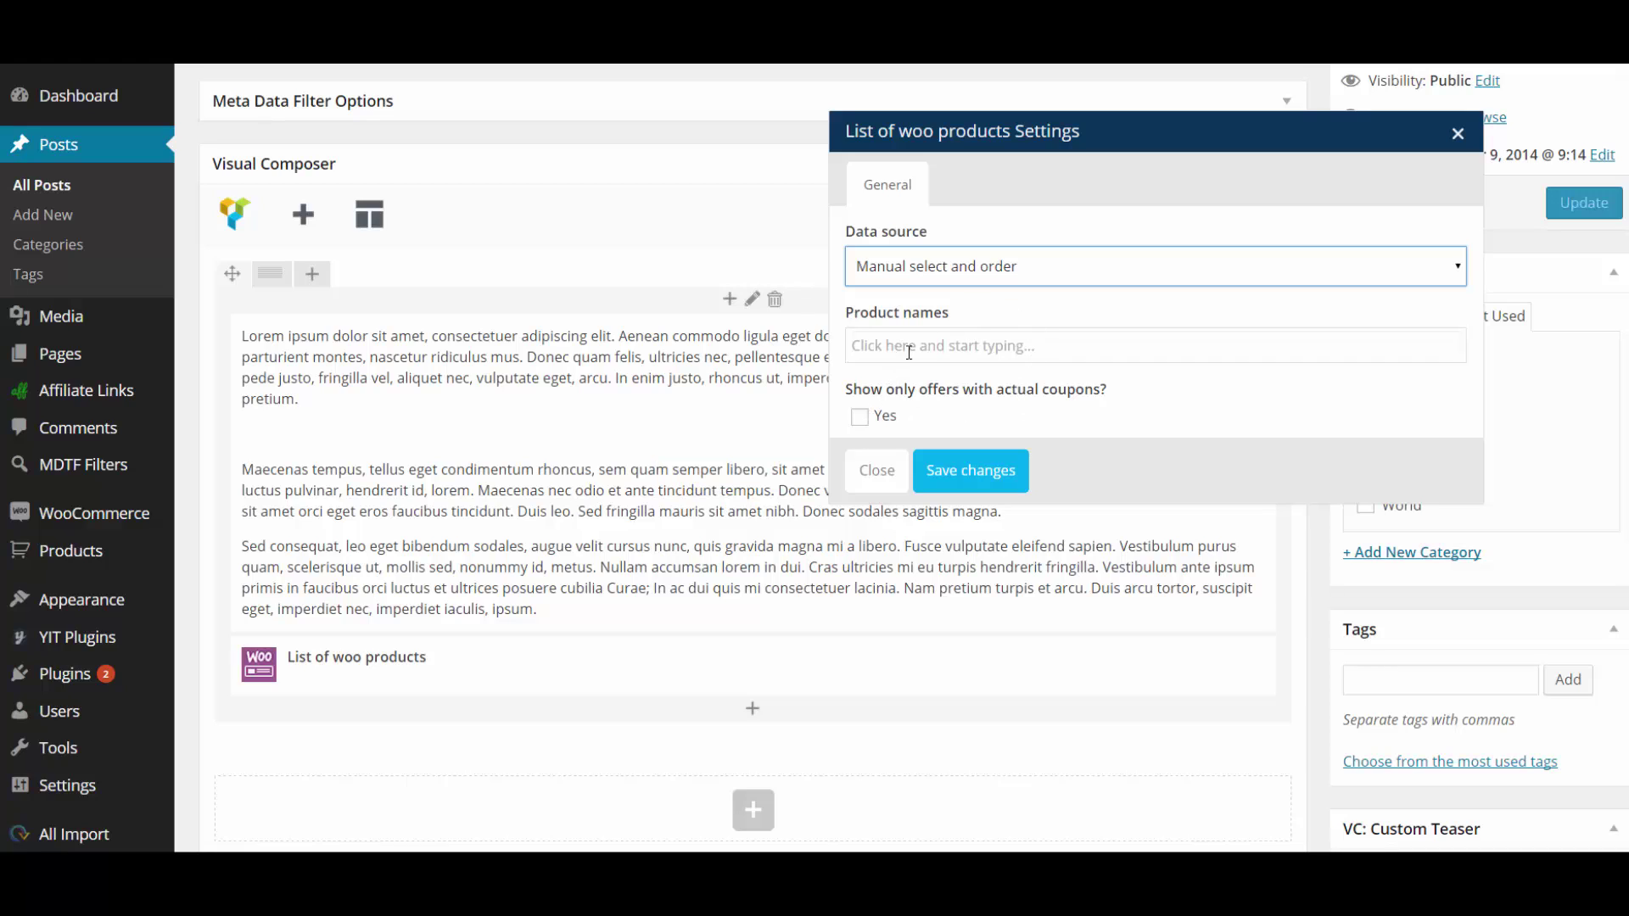
Step: Set the List of woo products data source to Category with no category entered, save the element and update the post
click(940, 271)
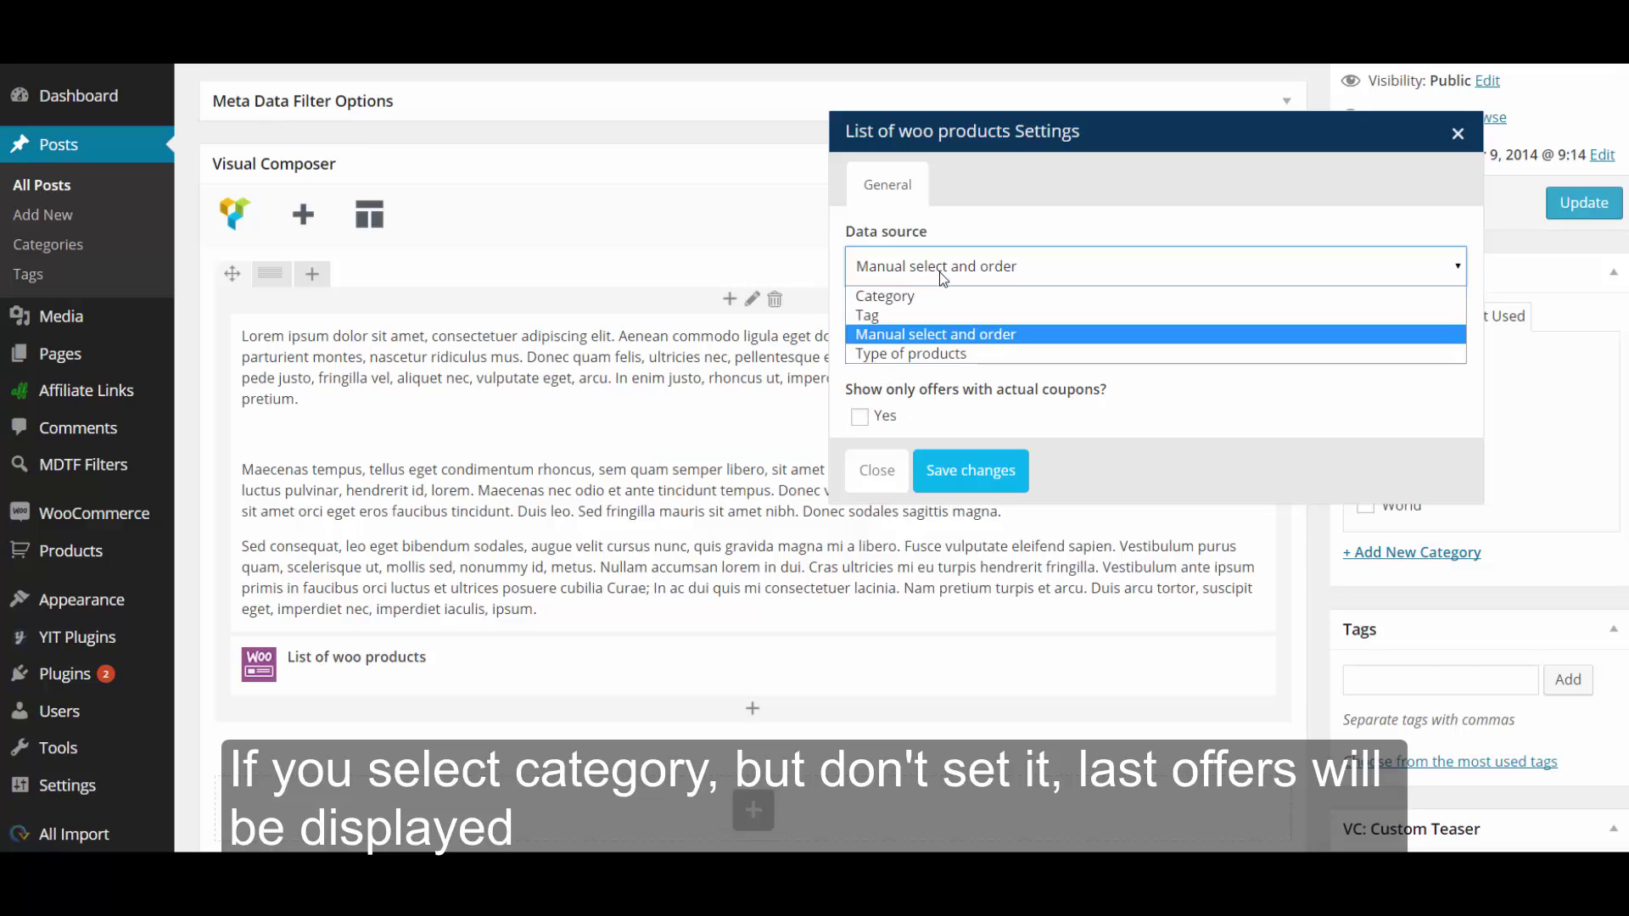
click(942, 296)
click(974, 501)
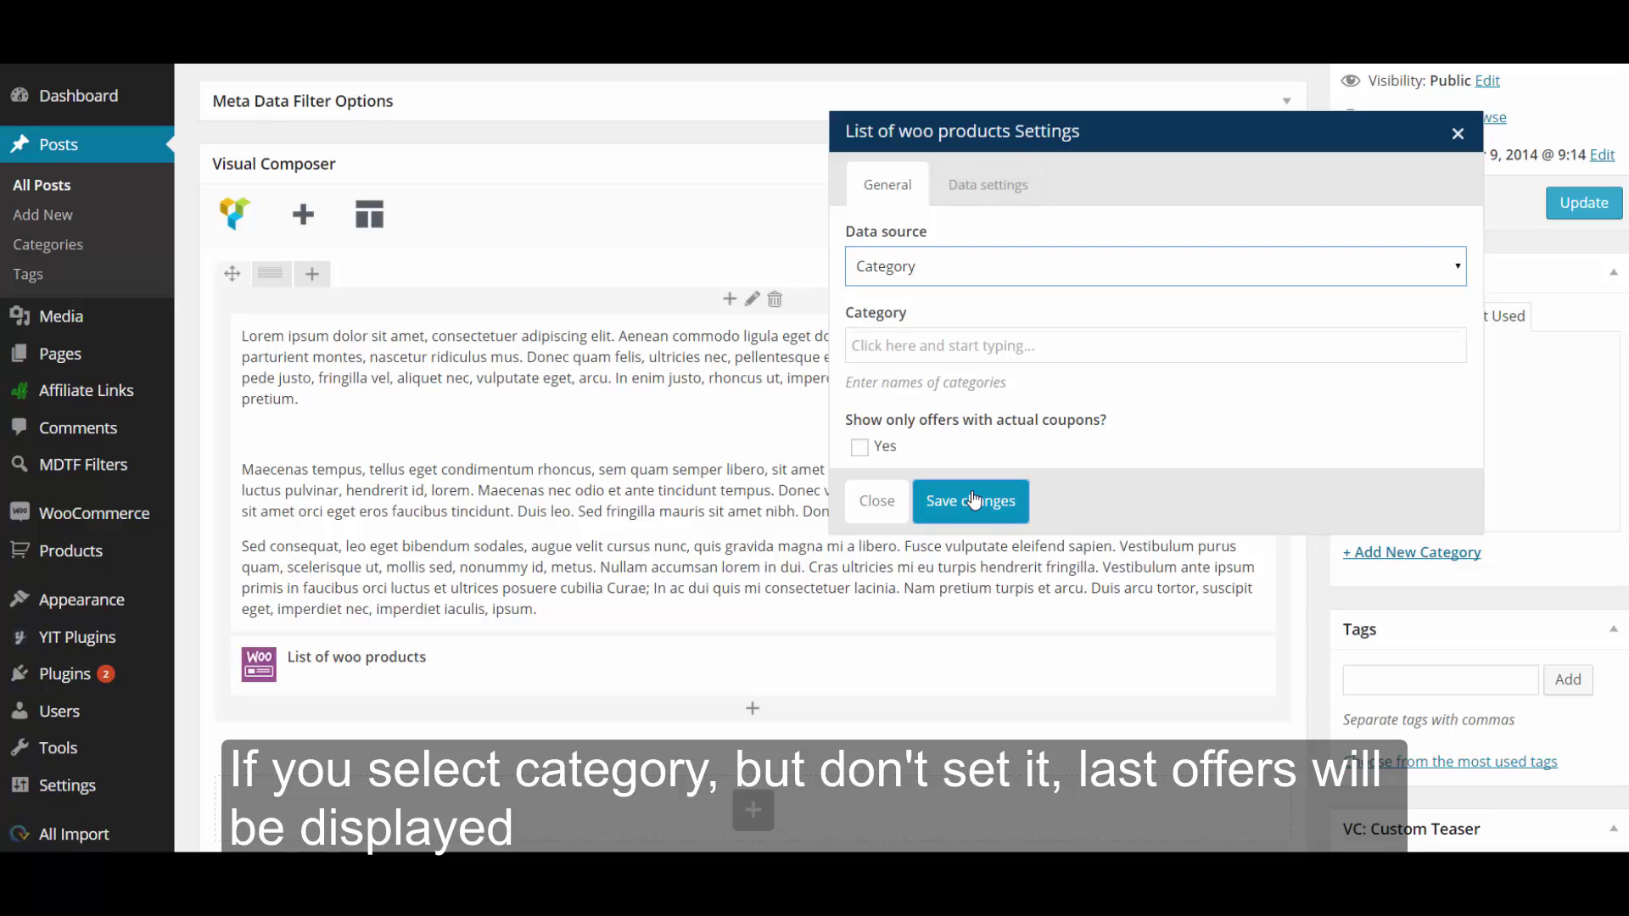
click(1578, 206)
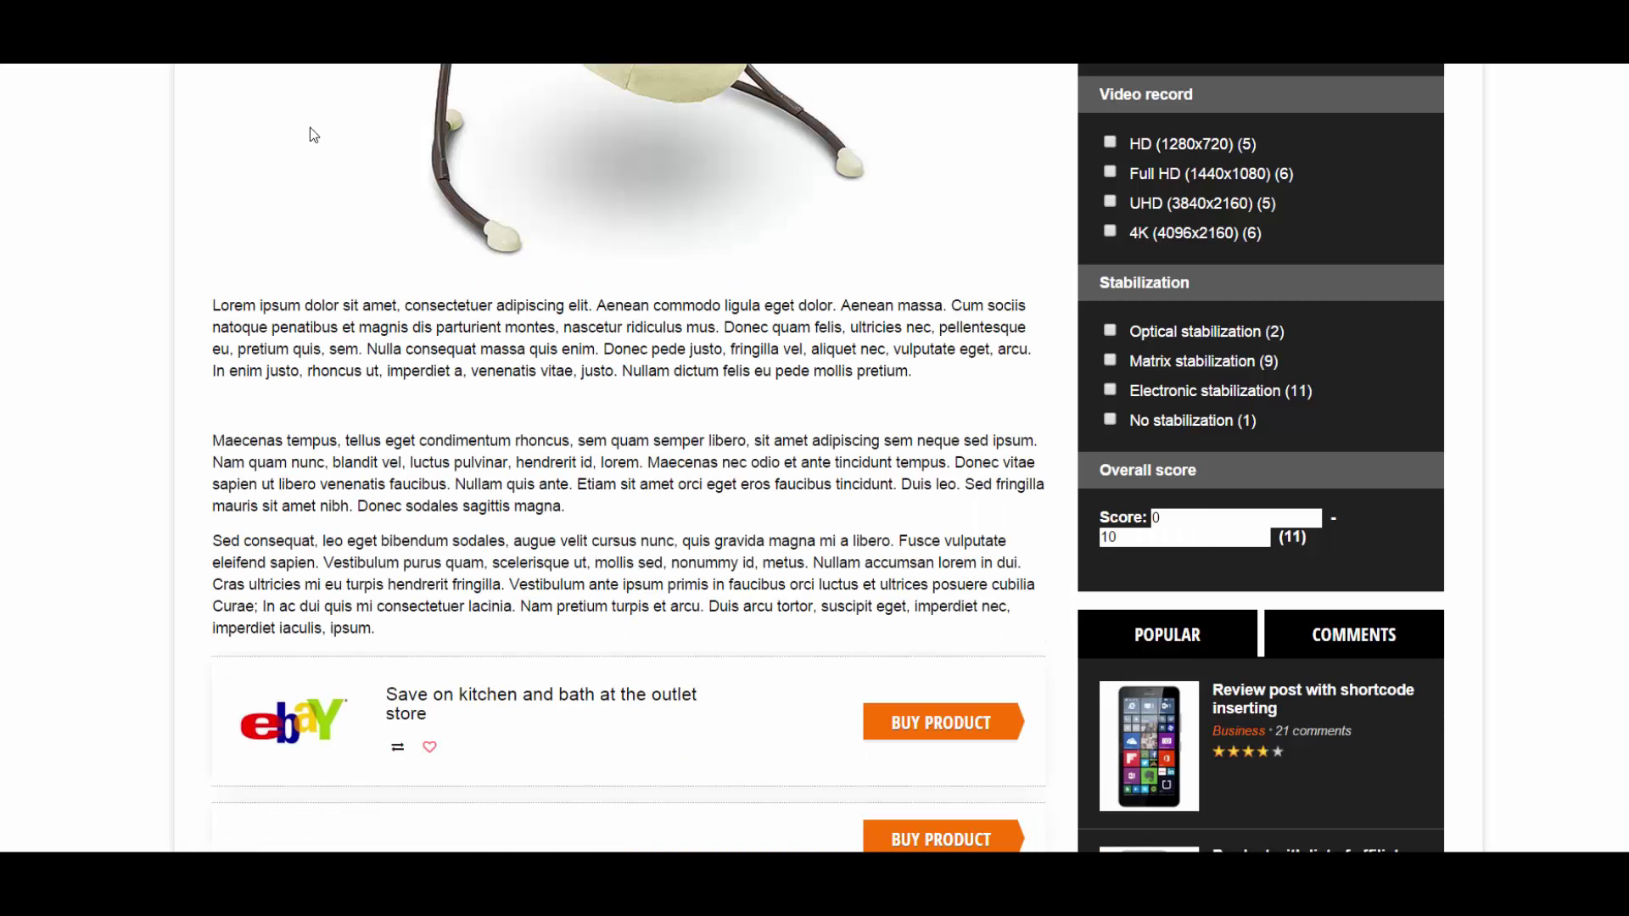
Step: Examine the offers list below the text on the post's public page, then leave the page
scroll(273, 168, down, 3)
scroll(161, 182, down, 8)
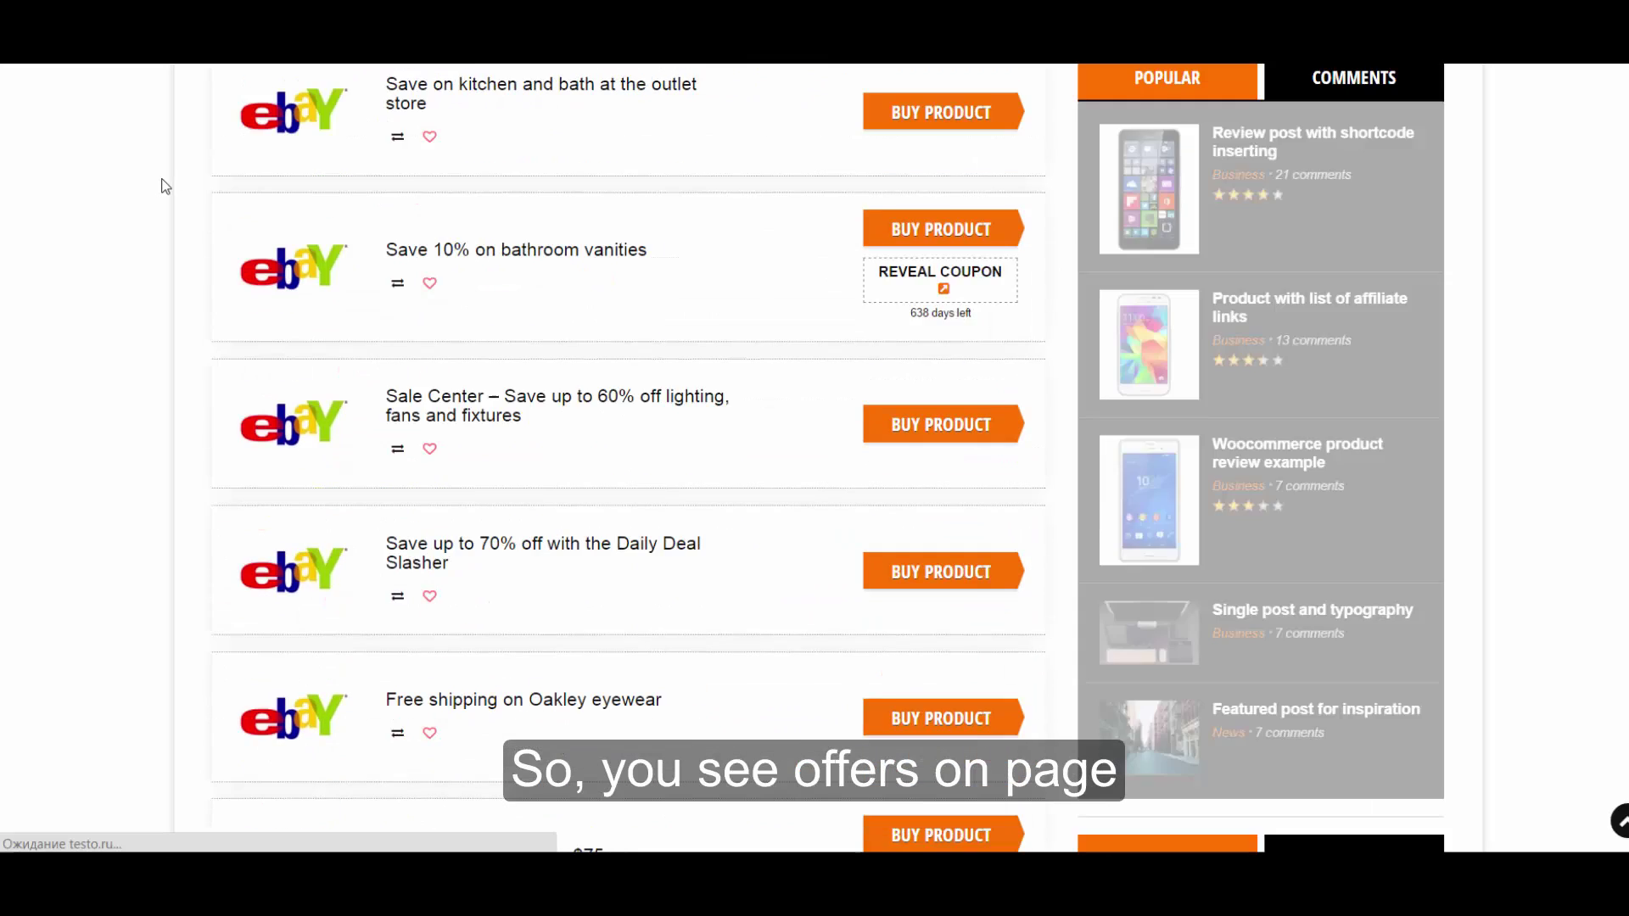
scroll(164, 189, down, 6)
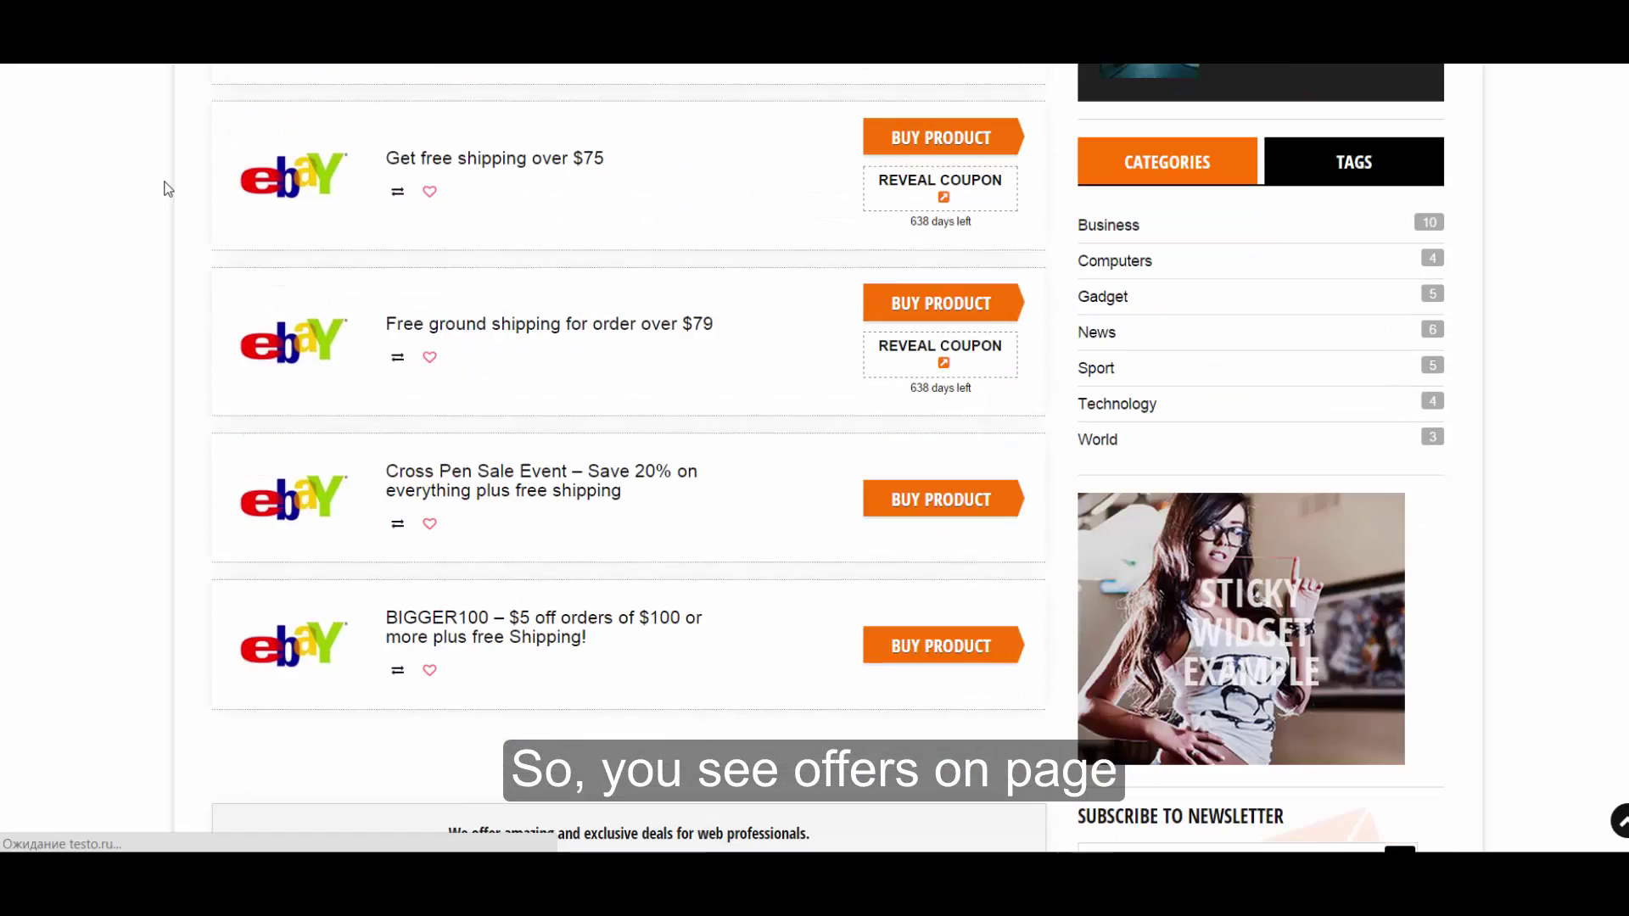
scroll(167, 189, up, 4)
scroll(170, 182, up, 8)
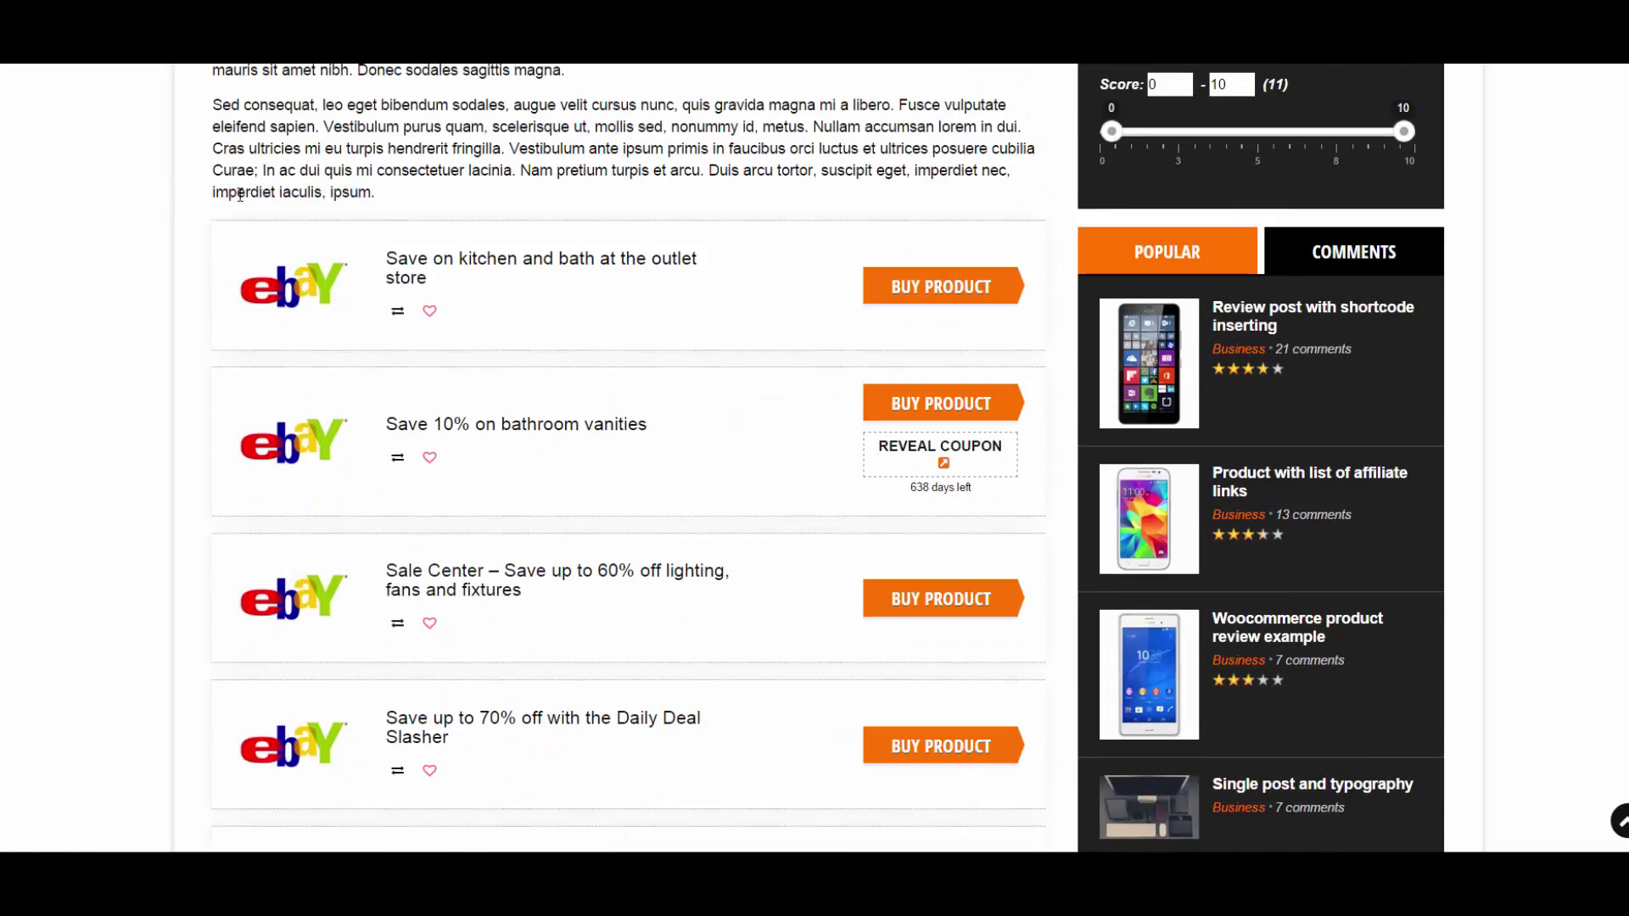
scroll(592, 266, down, 2)
scroll(594, 267, down, 8)
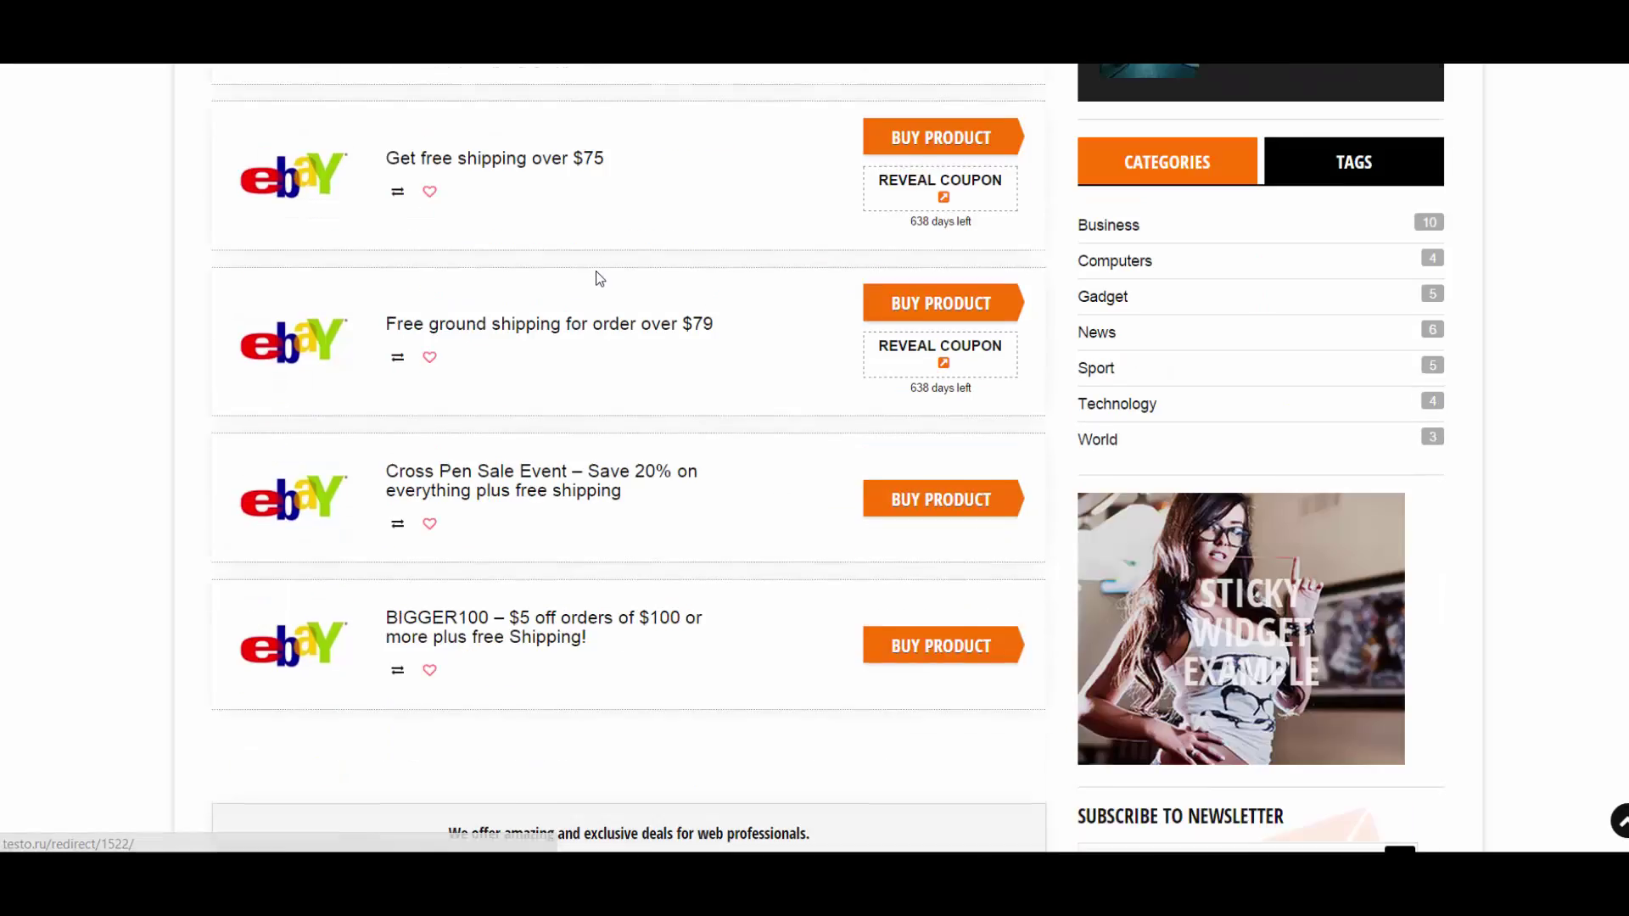
scroll(597, 271, up, 8)
scroll(599, 274, up, 15)
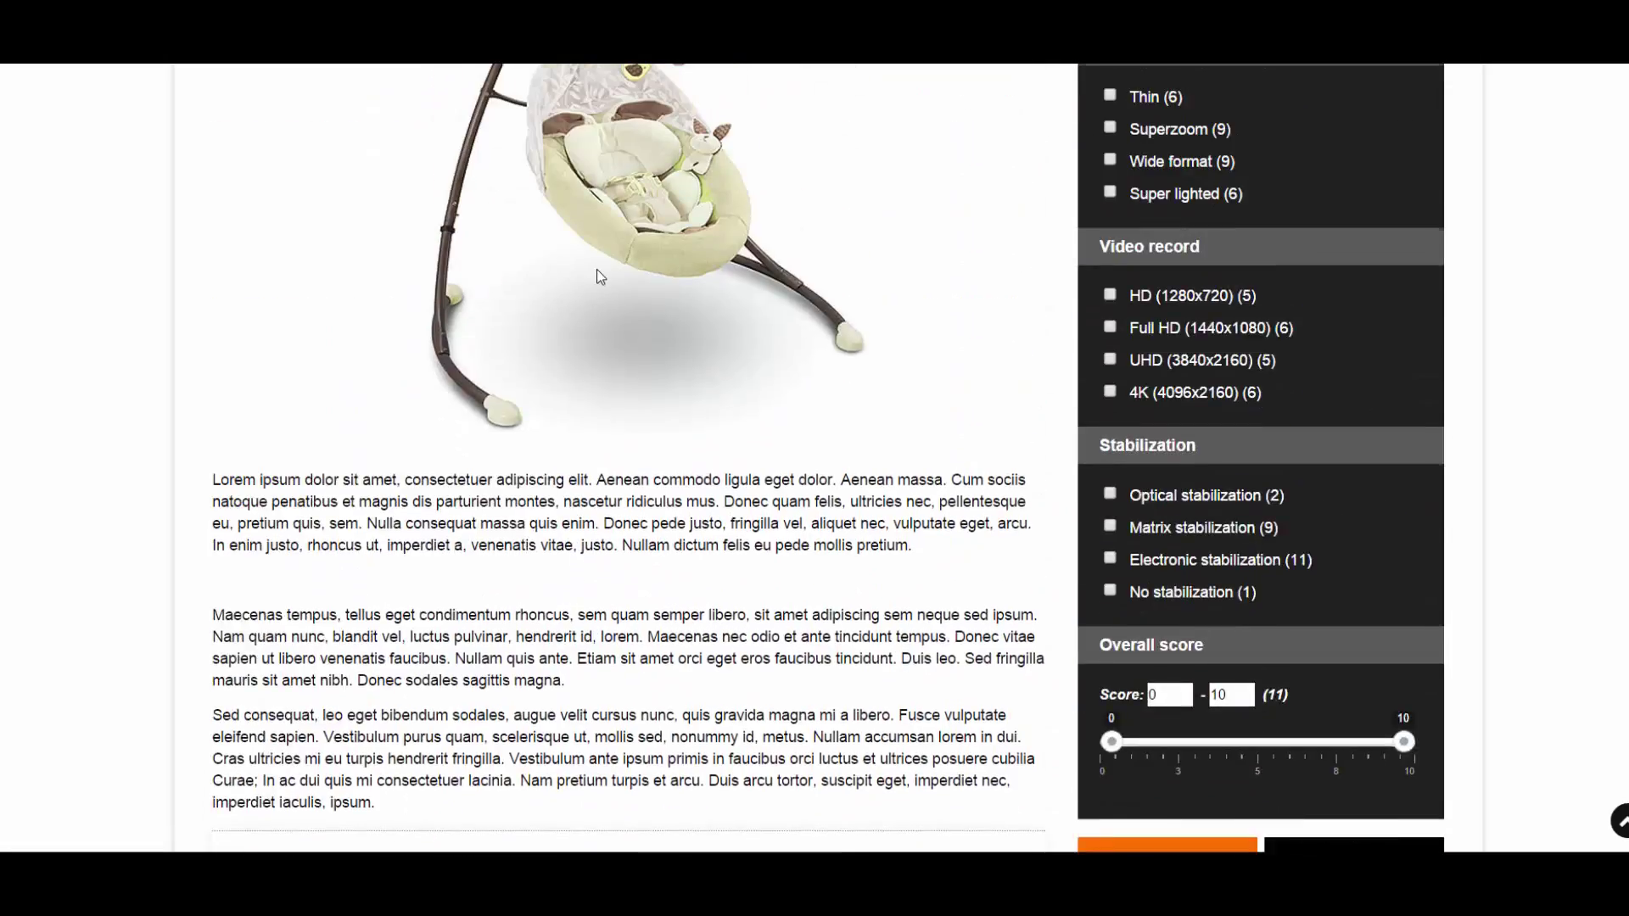
key(alt+Left)
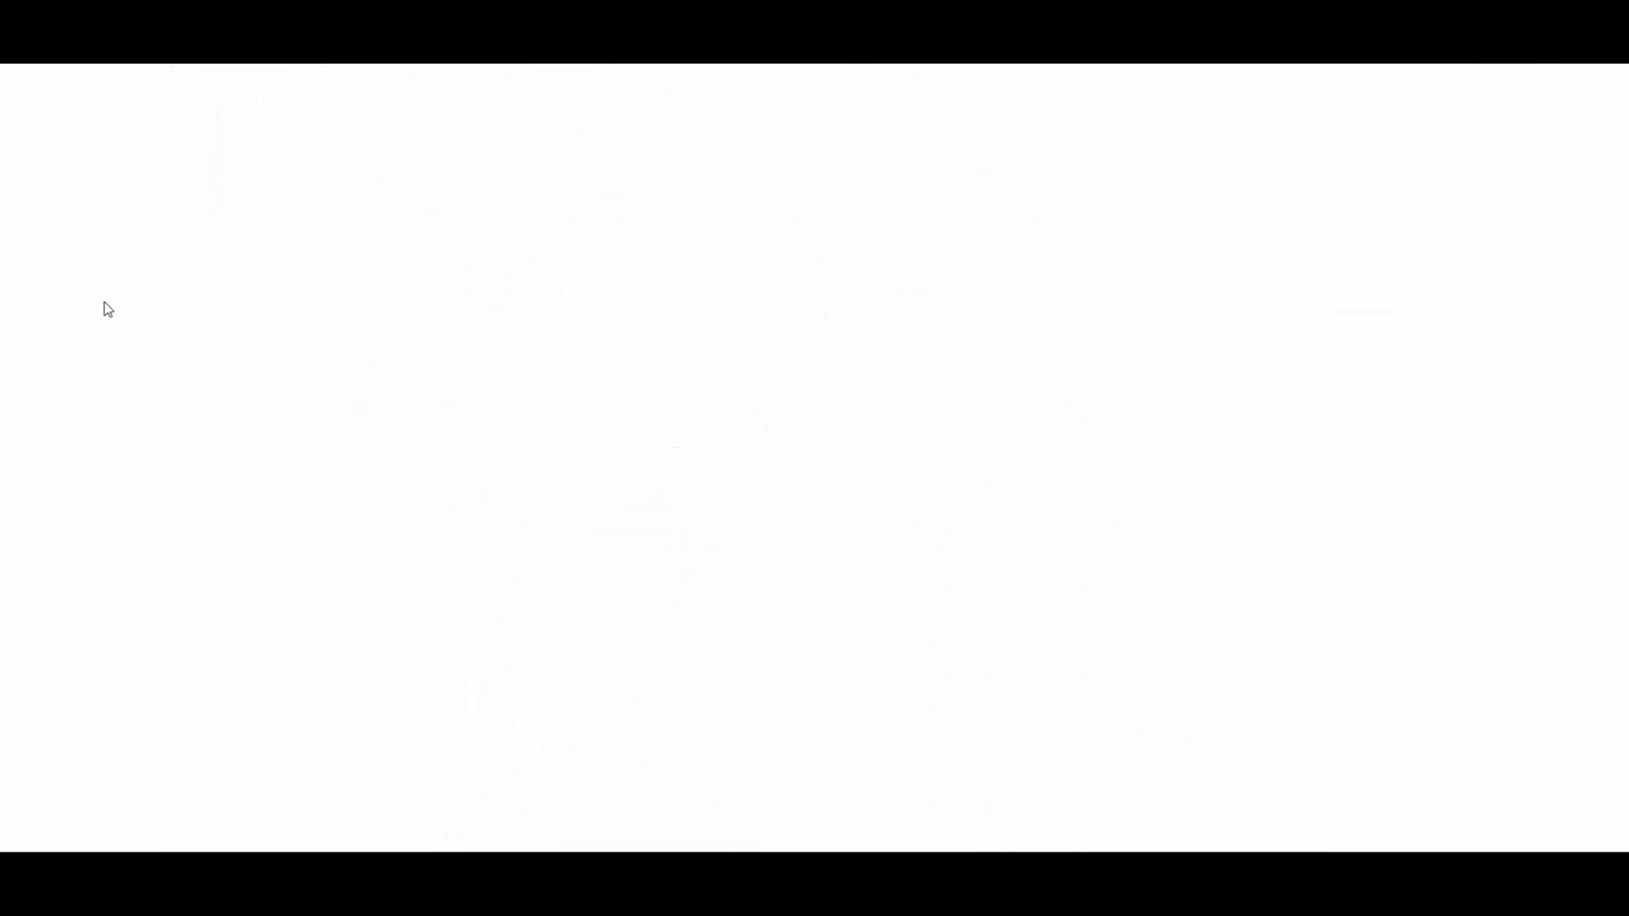
Step: Find the WooCommerce Cloak Affiliate Links plugin among the installed plugins and open its details in a new browser tab
scroll(68, 267, down, 1)
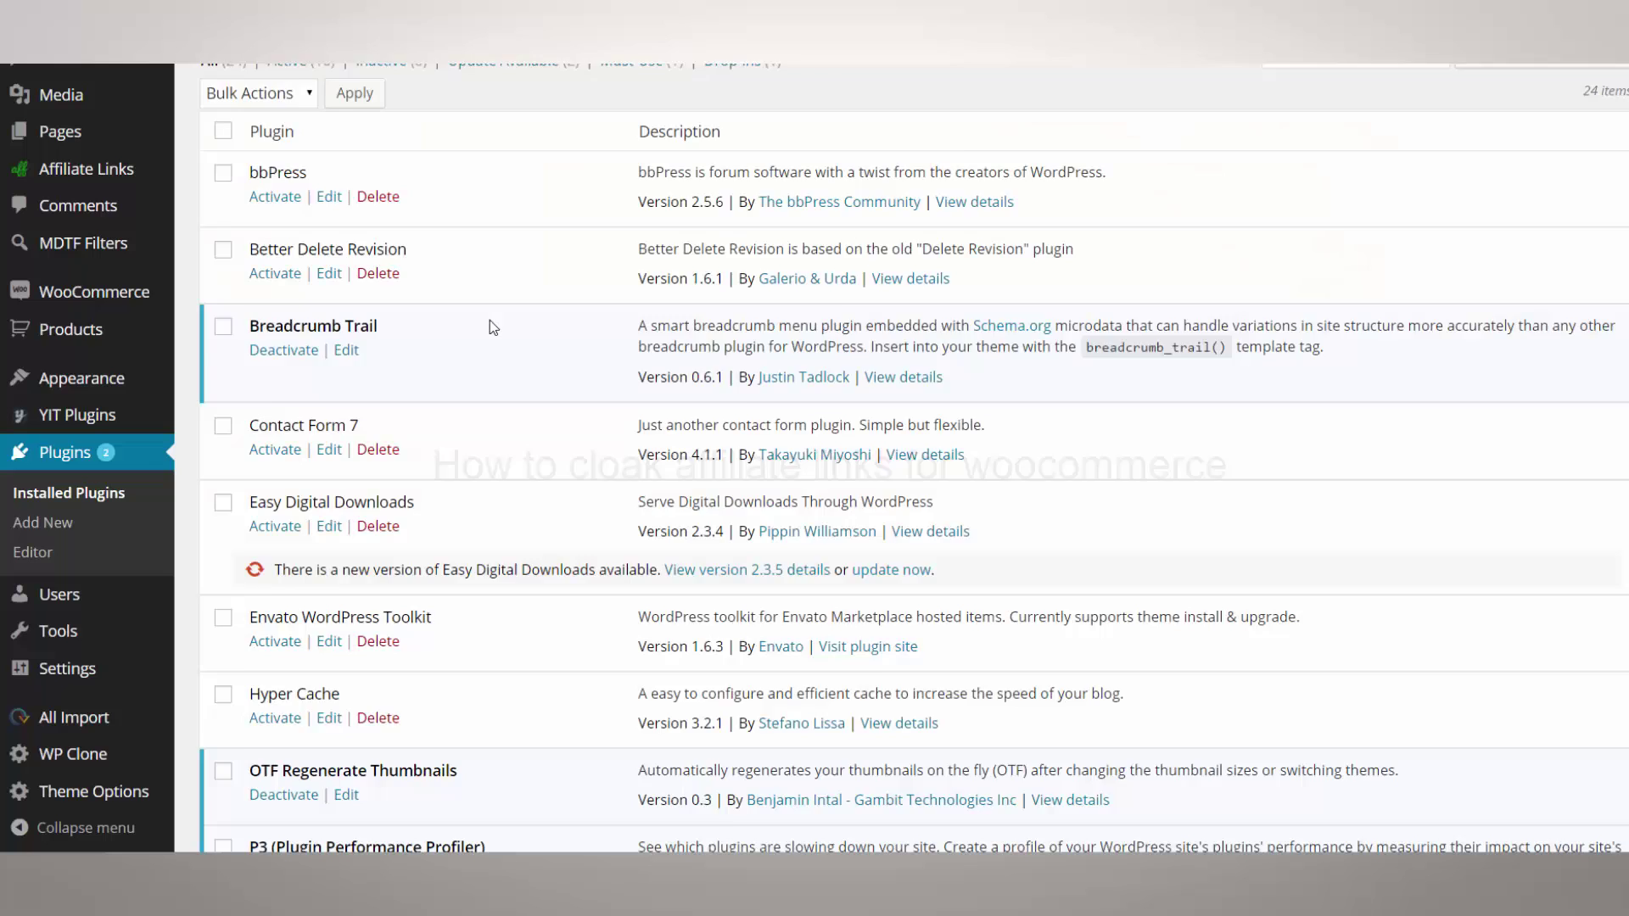
scroll(491, 319, down, 5)
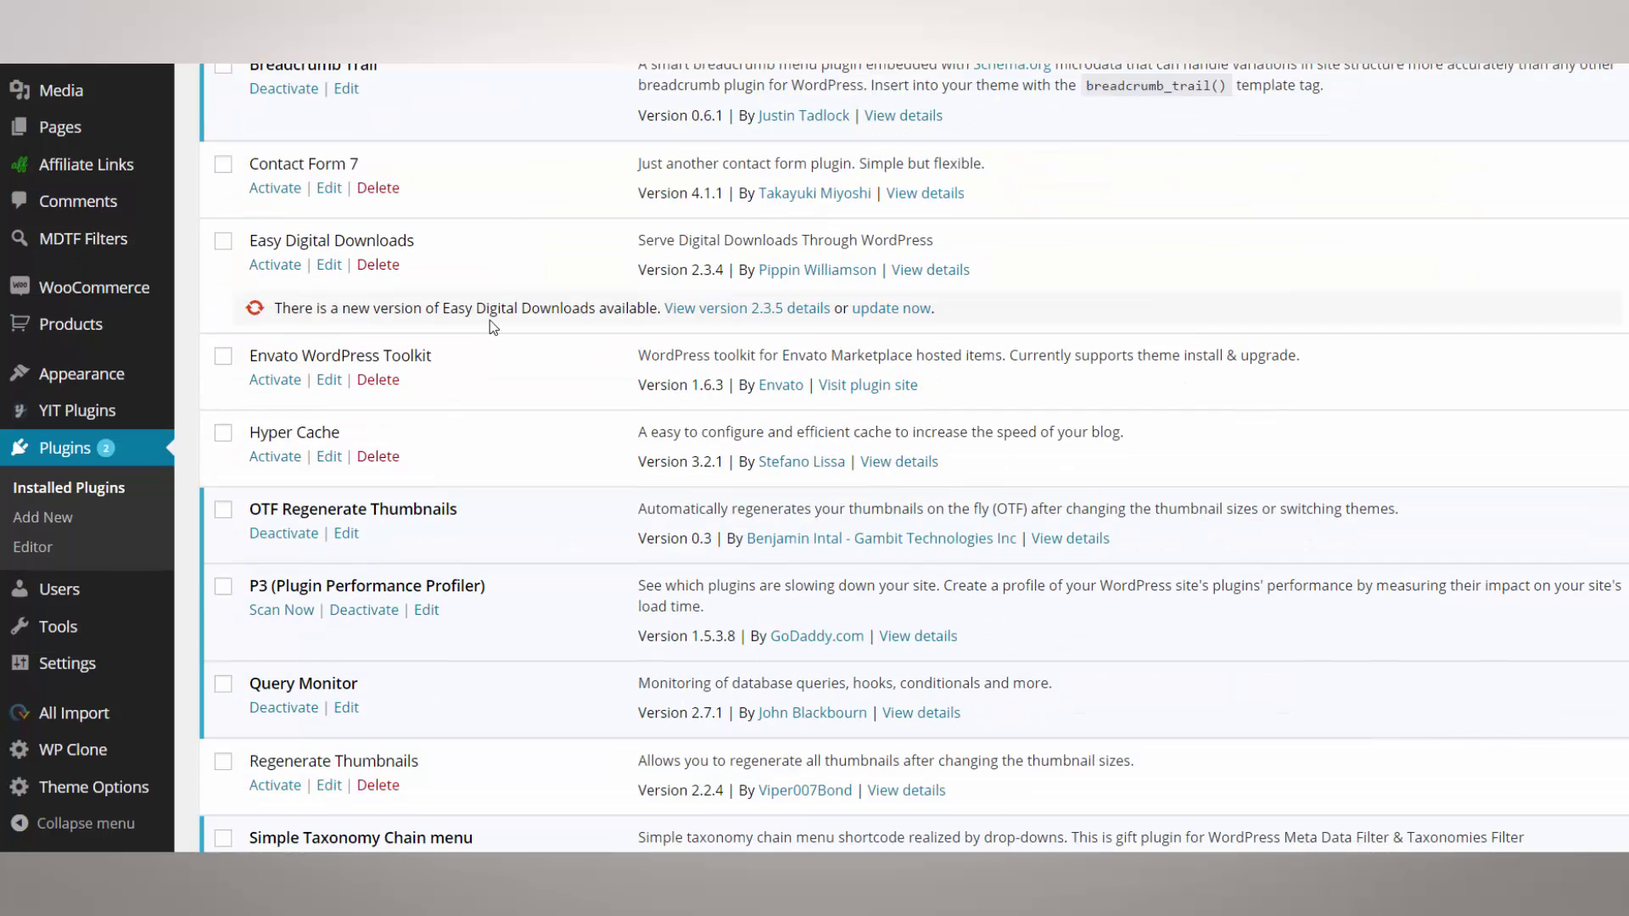
scroll(491, 319, down, 7)
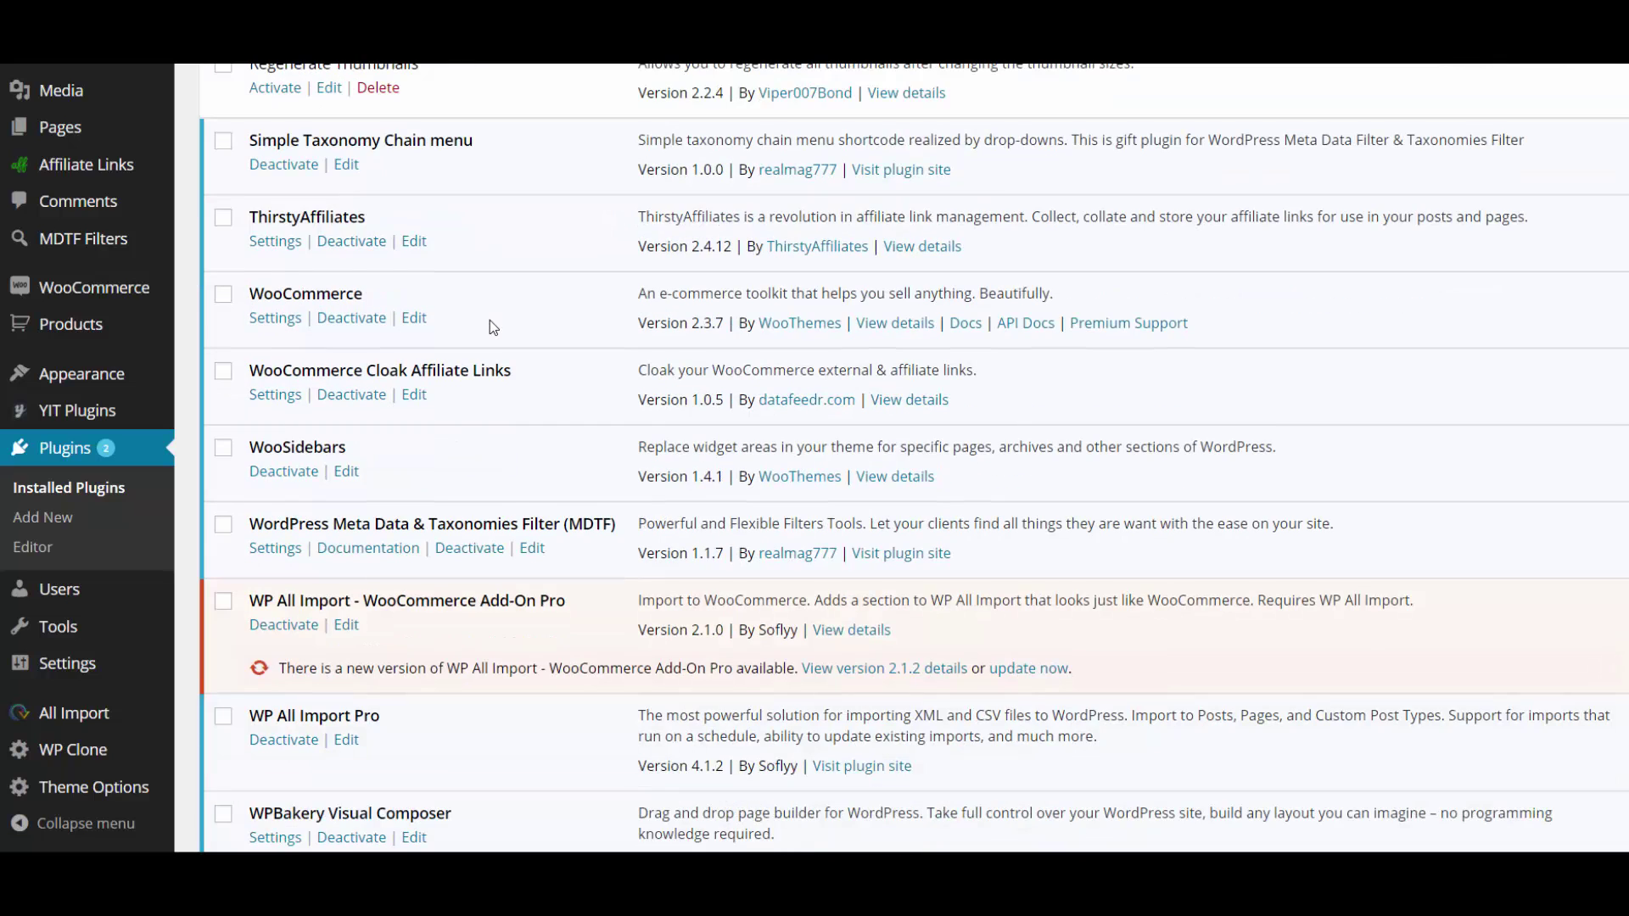
scroll(490, 319, down, 4)
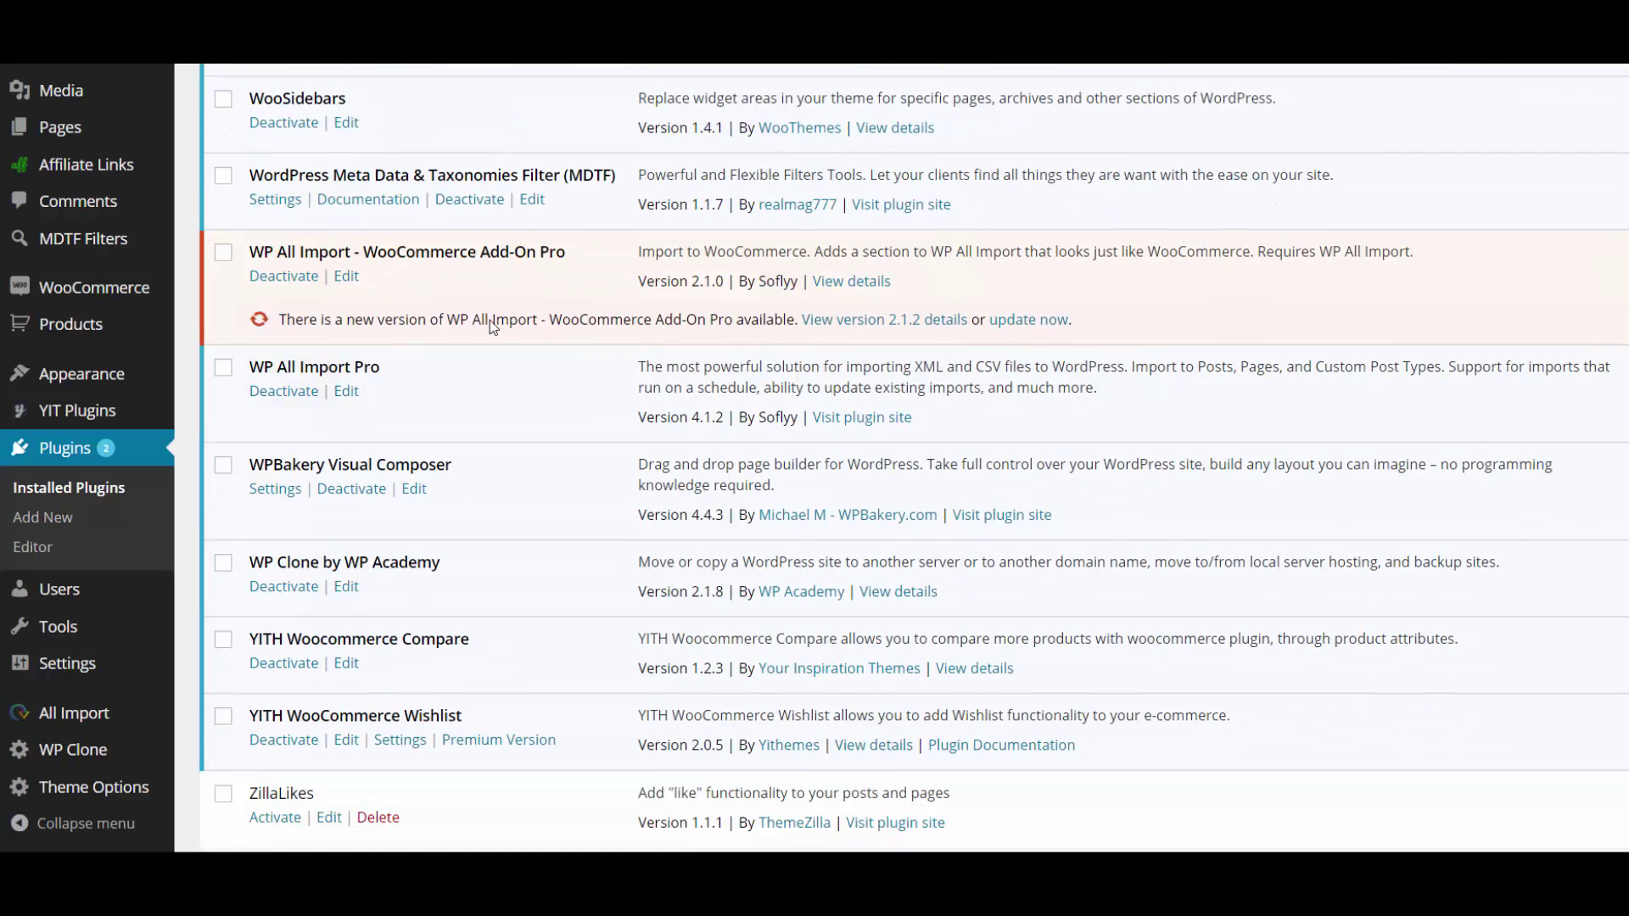
scroll(491, 319, up, 3)
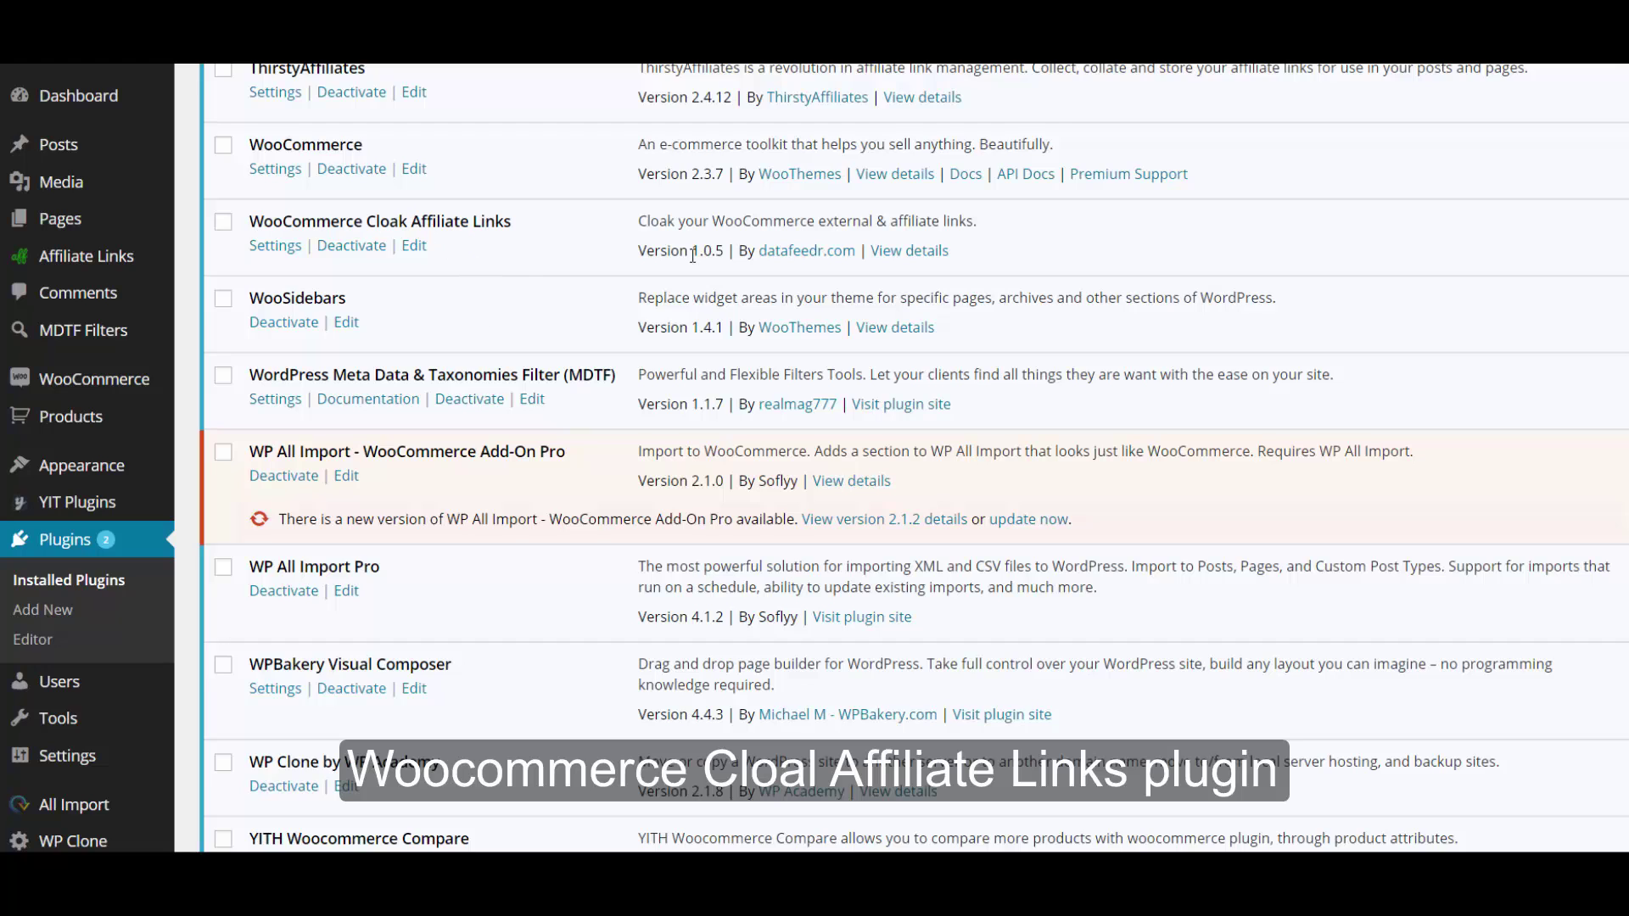
right_click(910, 252)
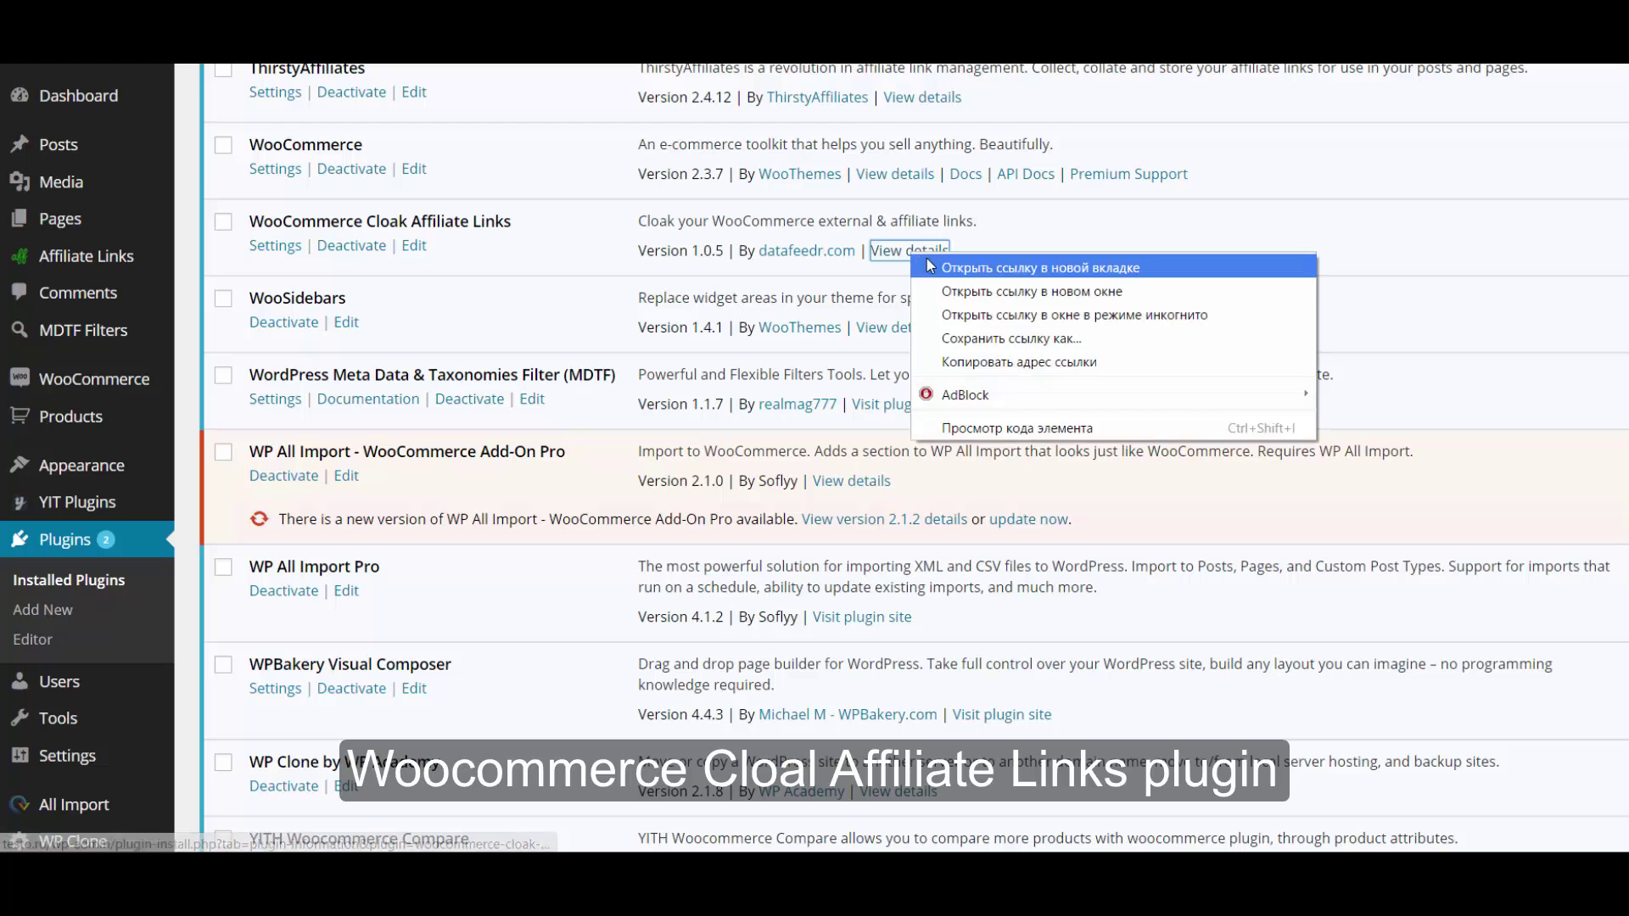
click(931, 267)
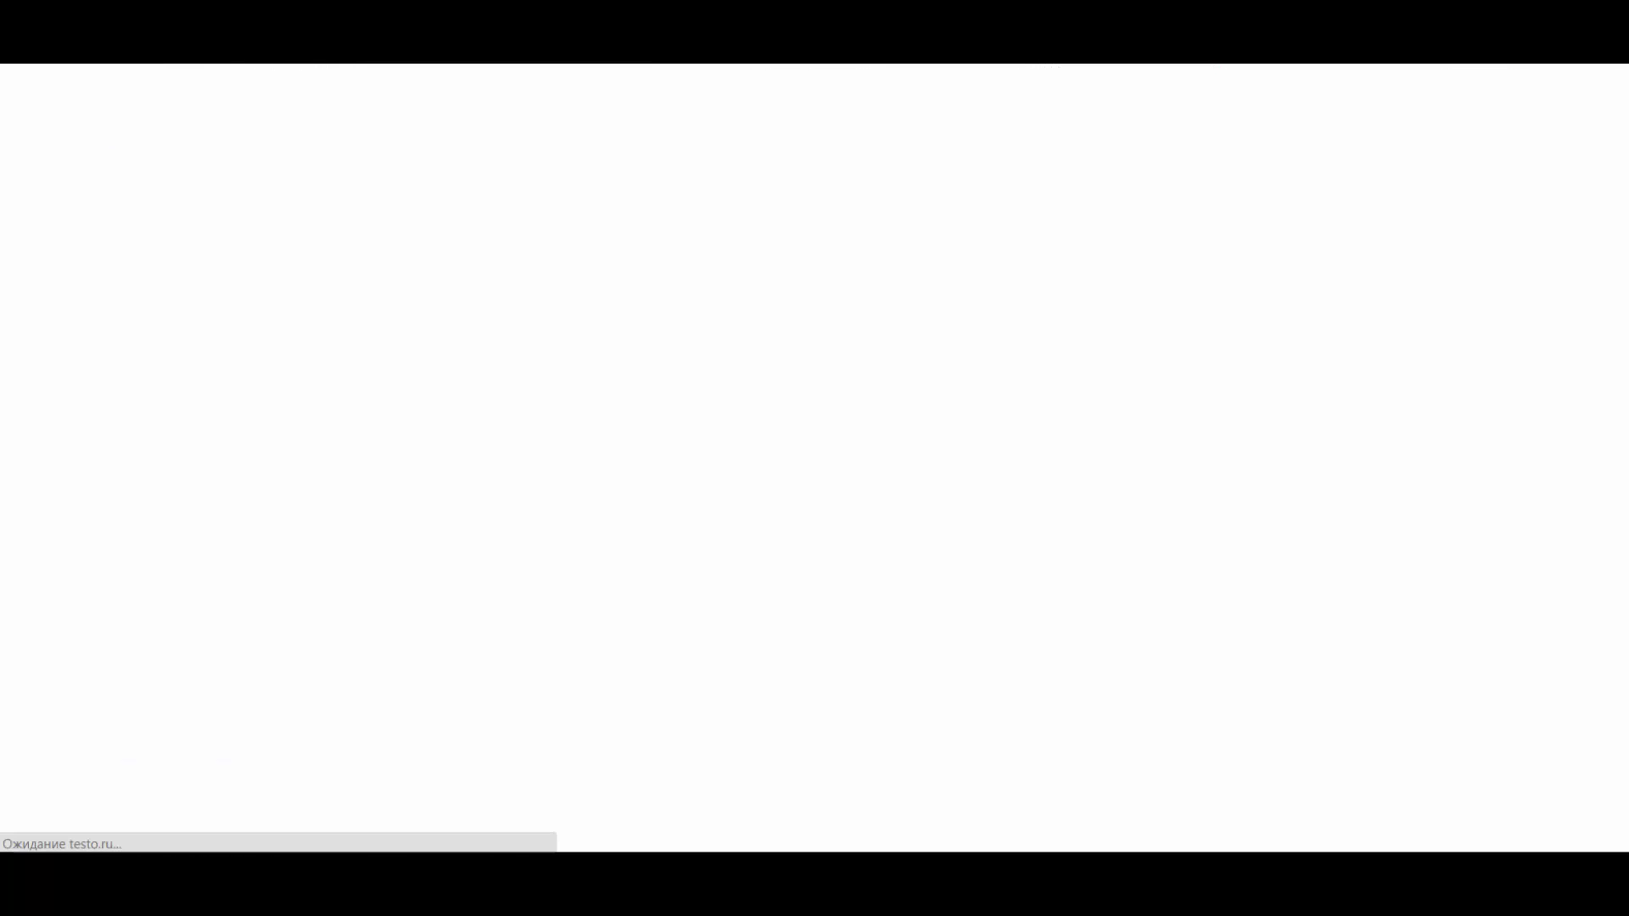